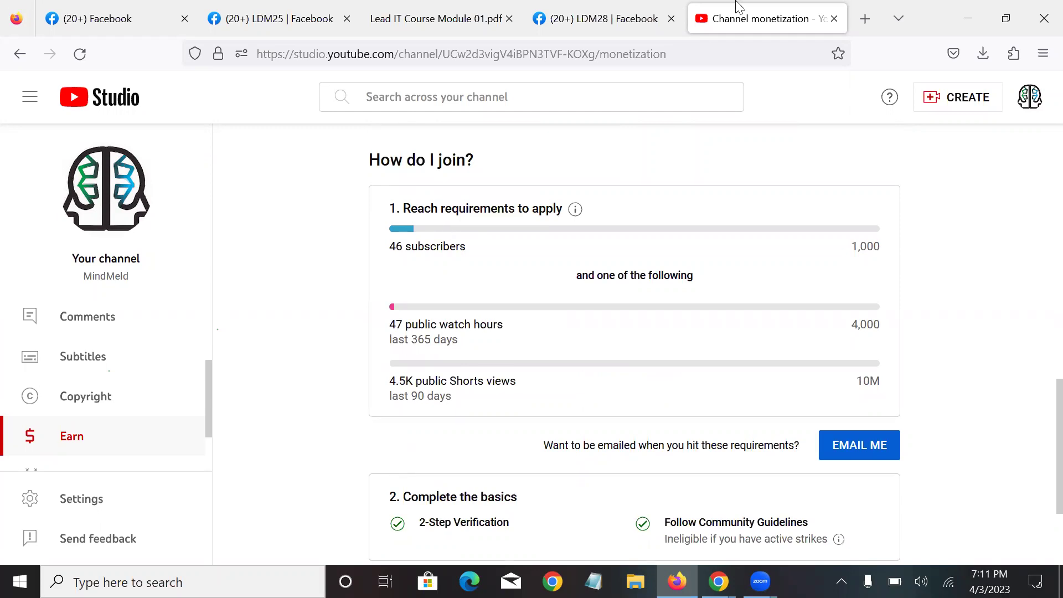
Search the web for google adsense in a new browser tab and open the official AdSense start page.
left_click(896, 18)
left_click(866, 18)
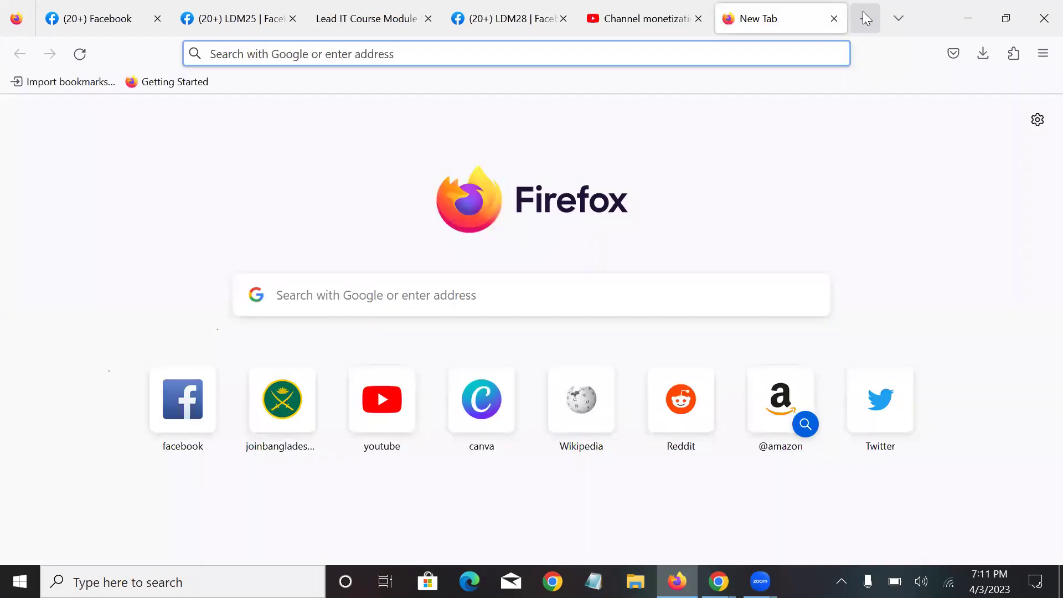
type("google ")
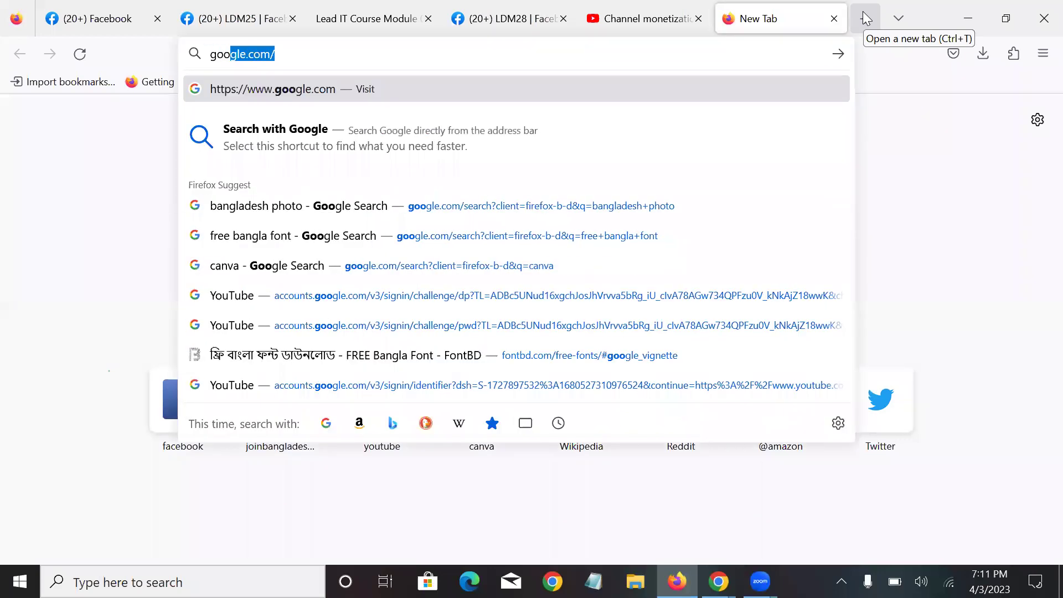
type("ads")
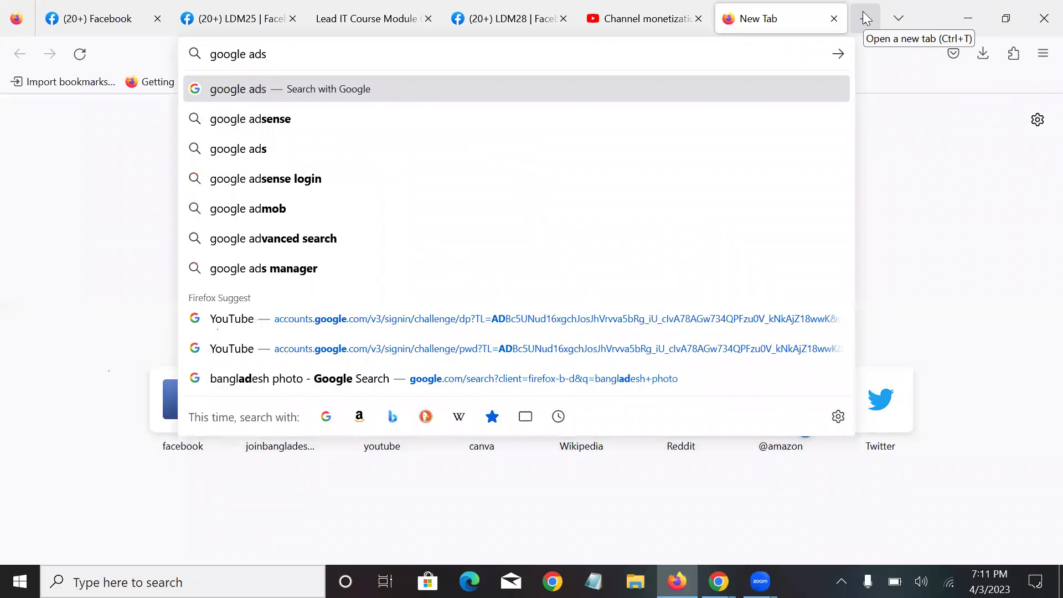
key("Down")
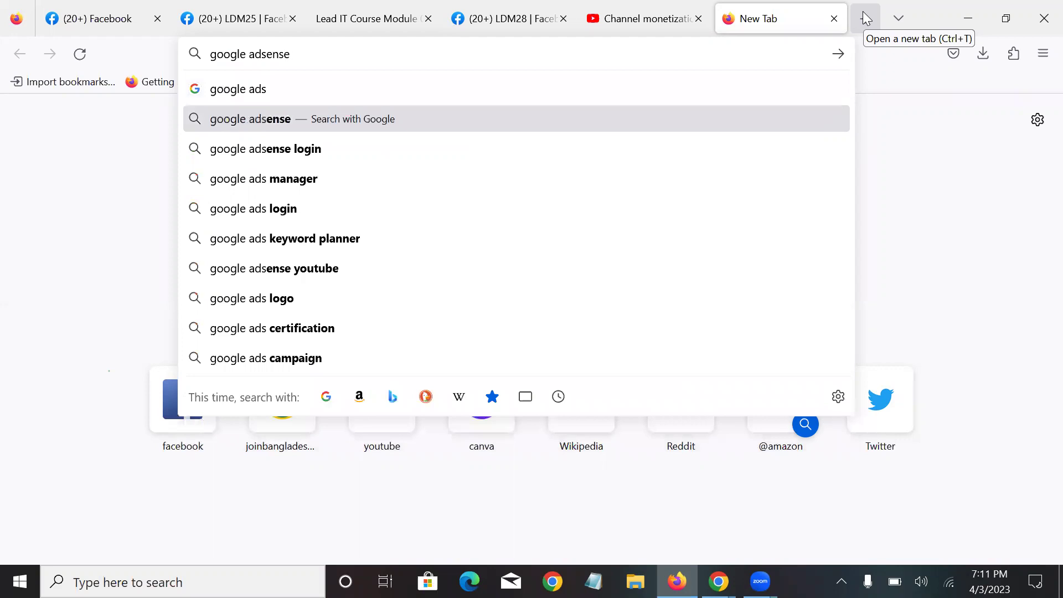
key("Return")
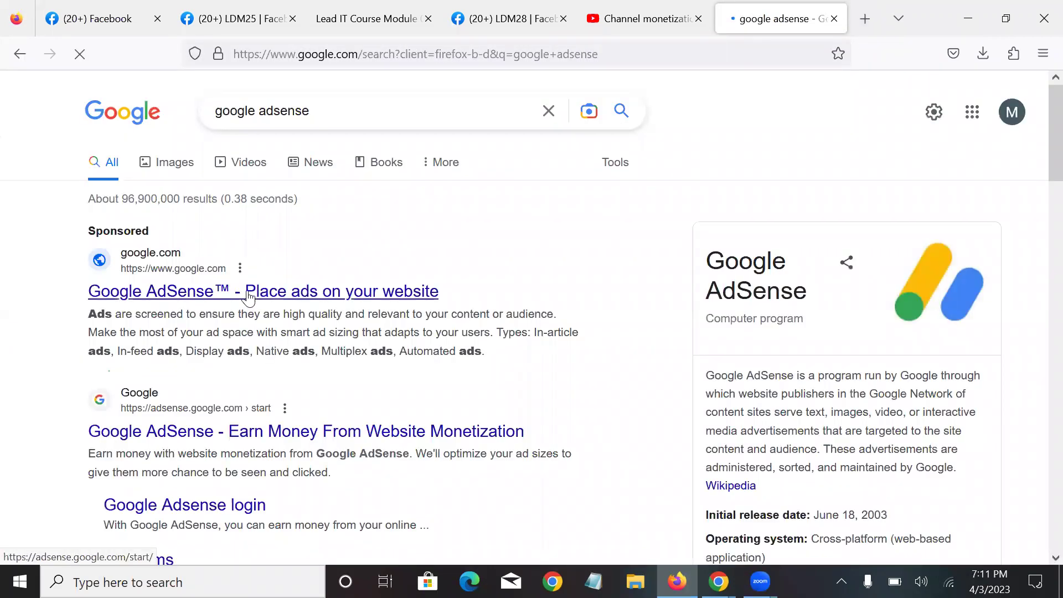
left_click(205, 437)
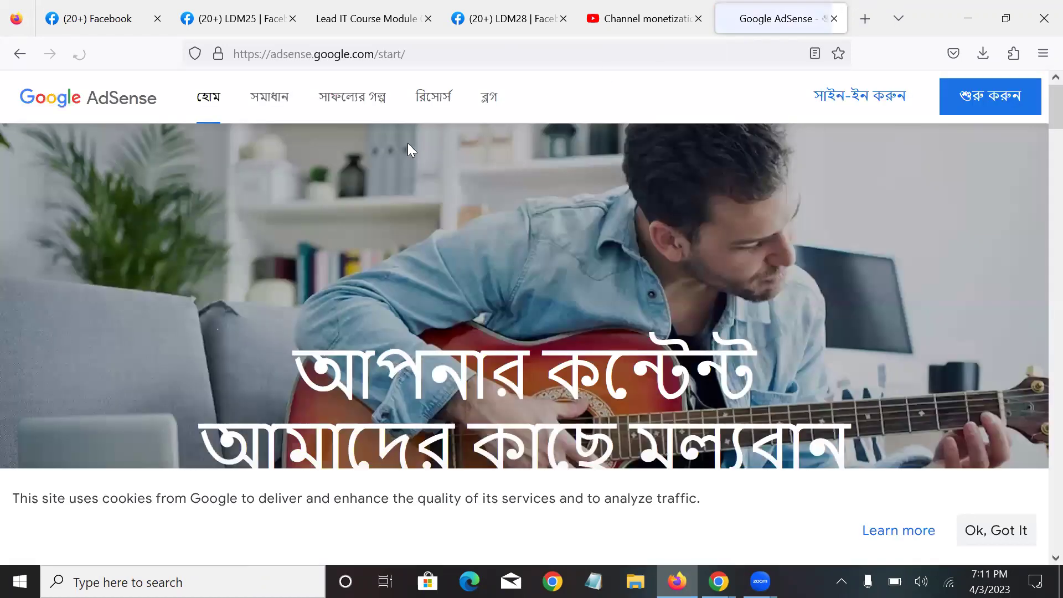
Get started with AdSense using the existing Google account and reactivate the deactivated AdSense account.
left_click(981, 101)
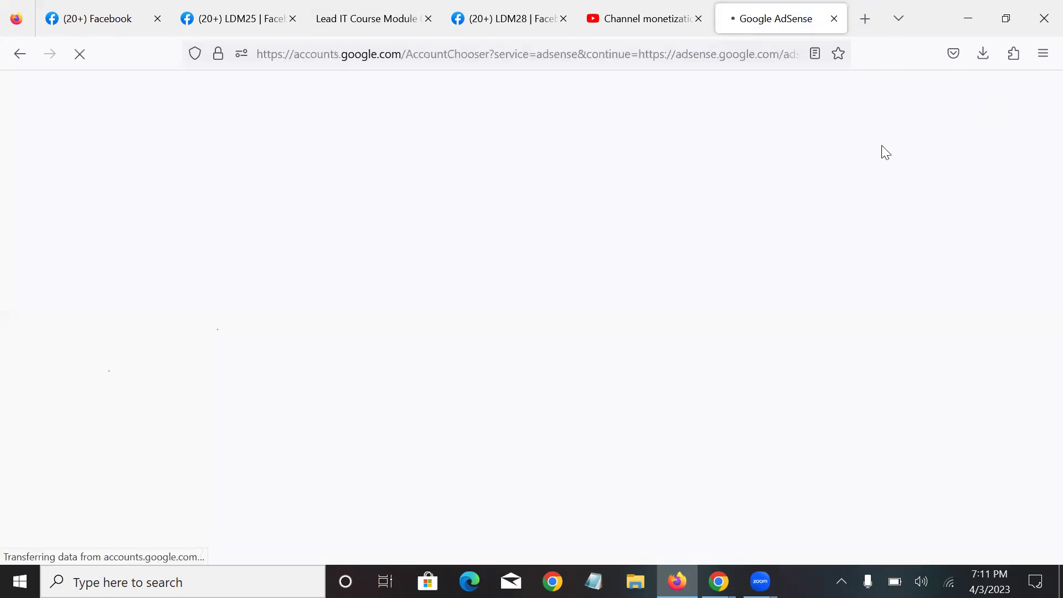
left_click(524, 244)
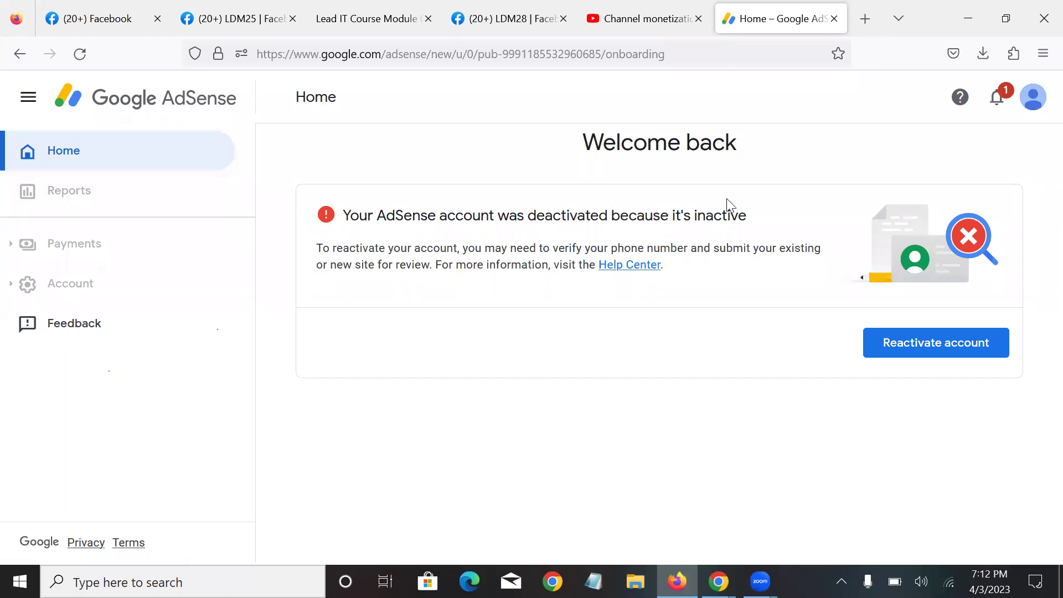
left_click(905, 344)
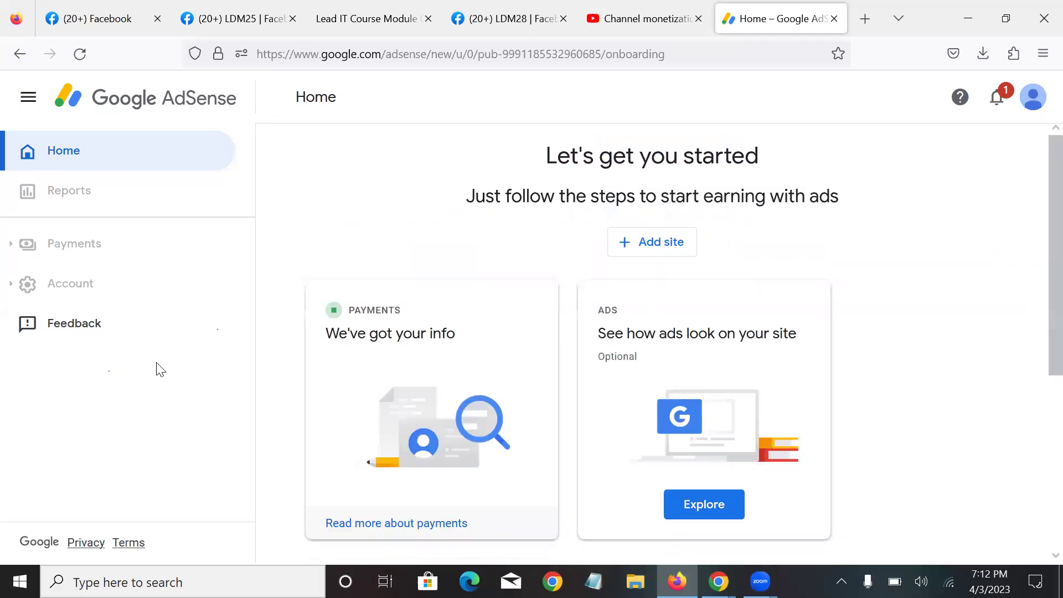
Review the AdSense onboarding cards for payments, ad preview and connecting a site.
scroll(317, 239, "down", 5)
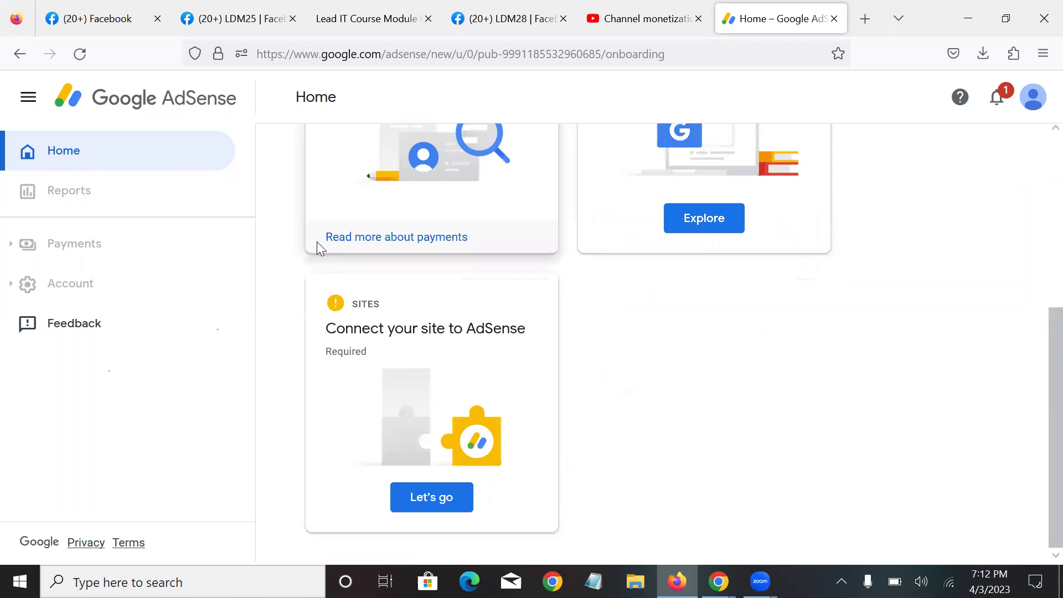
scroll(317, 242, "up", 5)
scroll(316, 243, "down", 5)
scroll(317, 243, "up", 5)
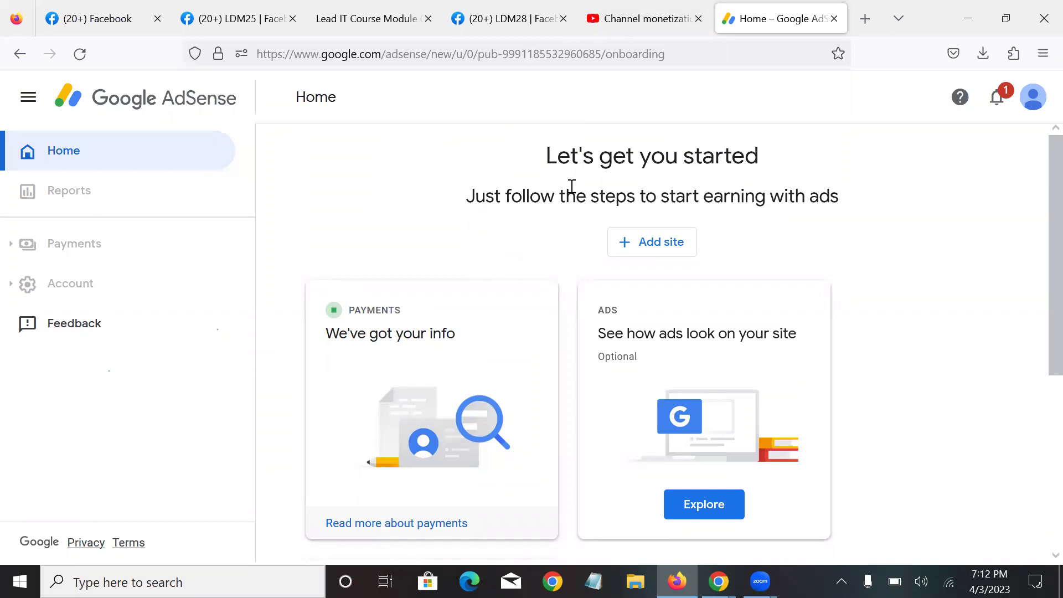
scroll(461, 268, "down", 3)
scroll(462, 268, "down", 2)
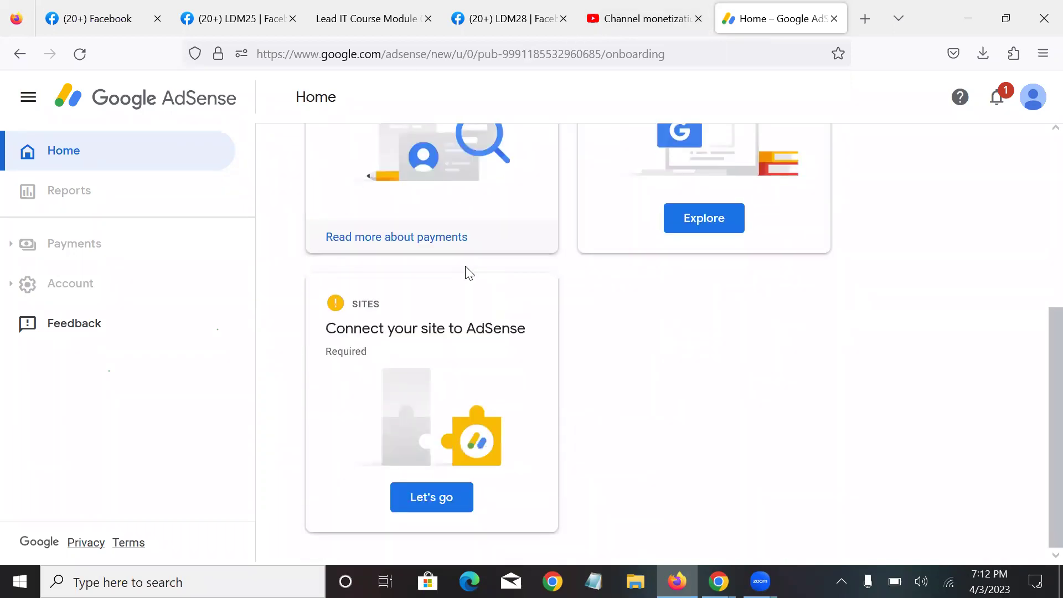
scroll(463, 271, "up", 5)
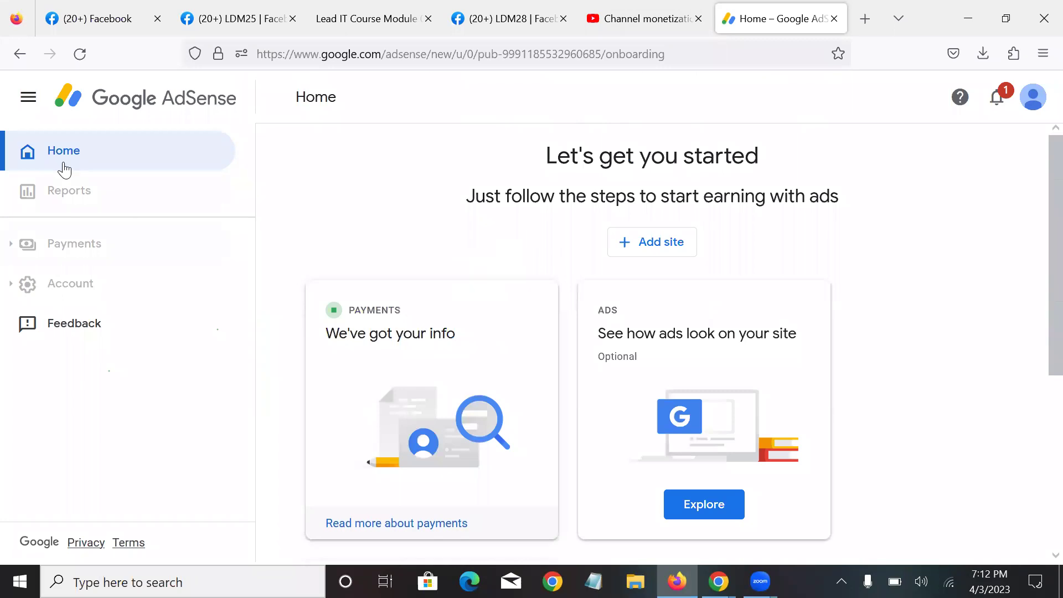
left_click(682, 242)
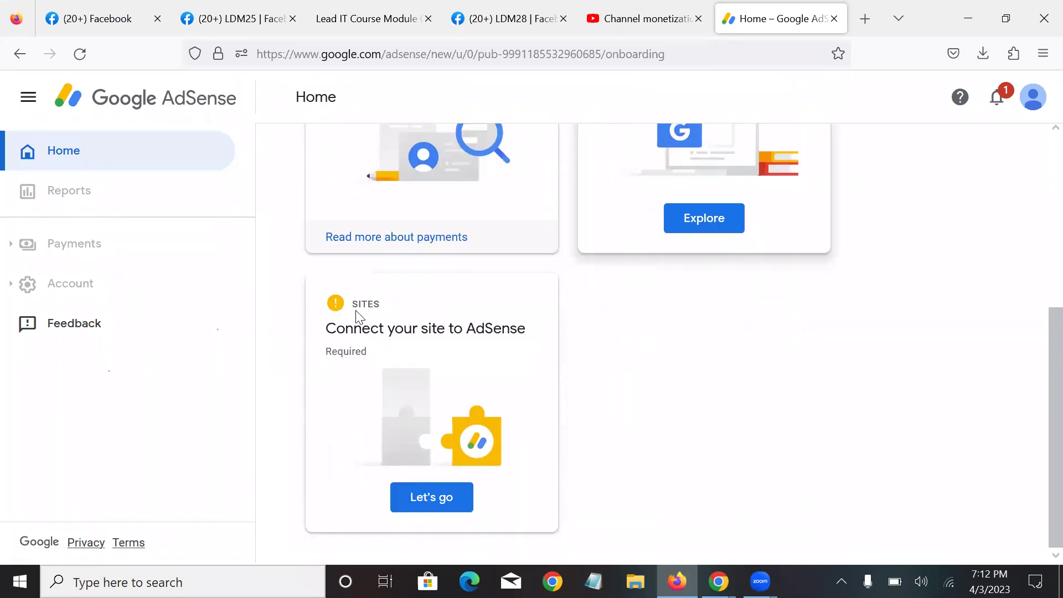
Compare the YouTube Studio monetization requirements with the AdSense site connection card.
left_click(654, 21)
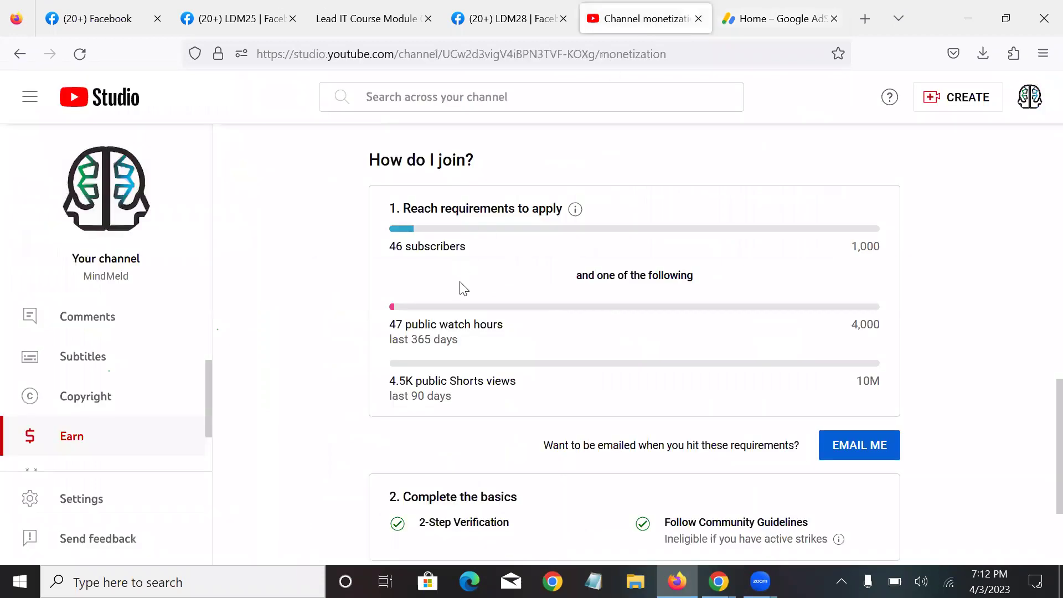
left_click(758, 22)
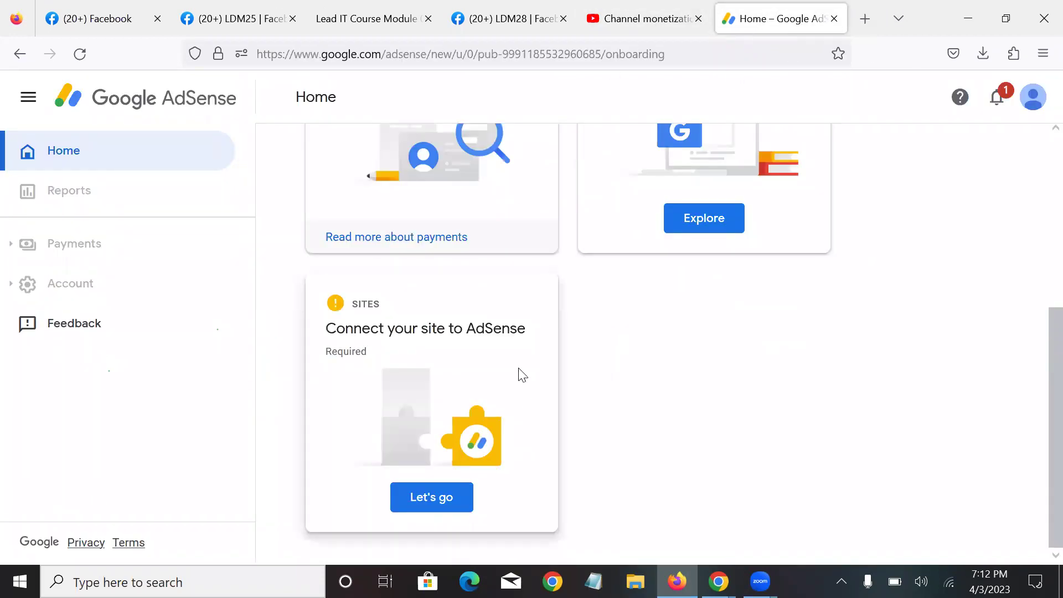
left_click(626, 24)
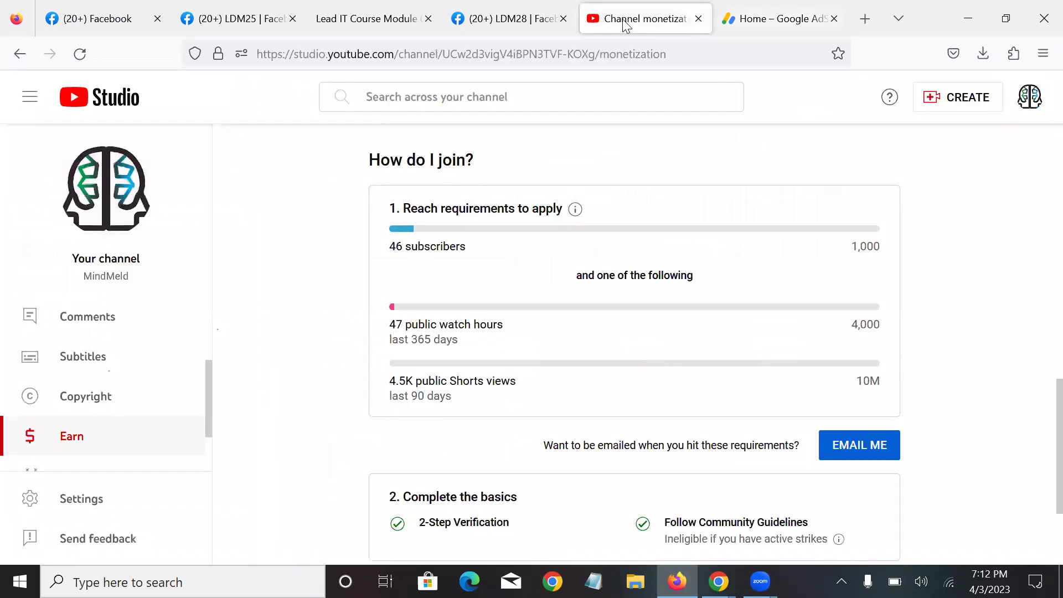
left_click(767, 24)
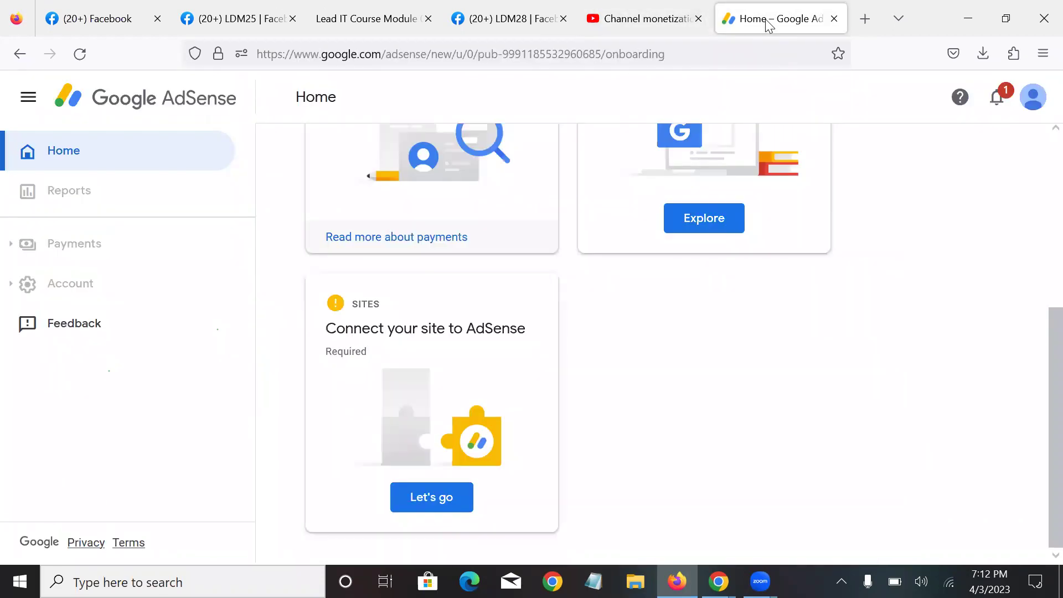
left_click(638, 22)
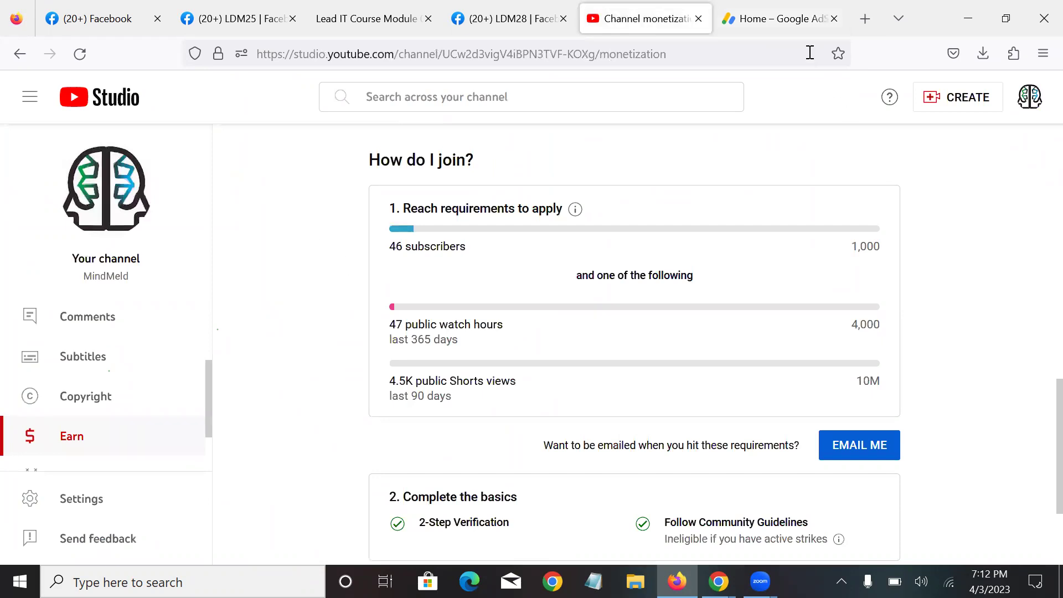
left_click(791, 26)
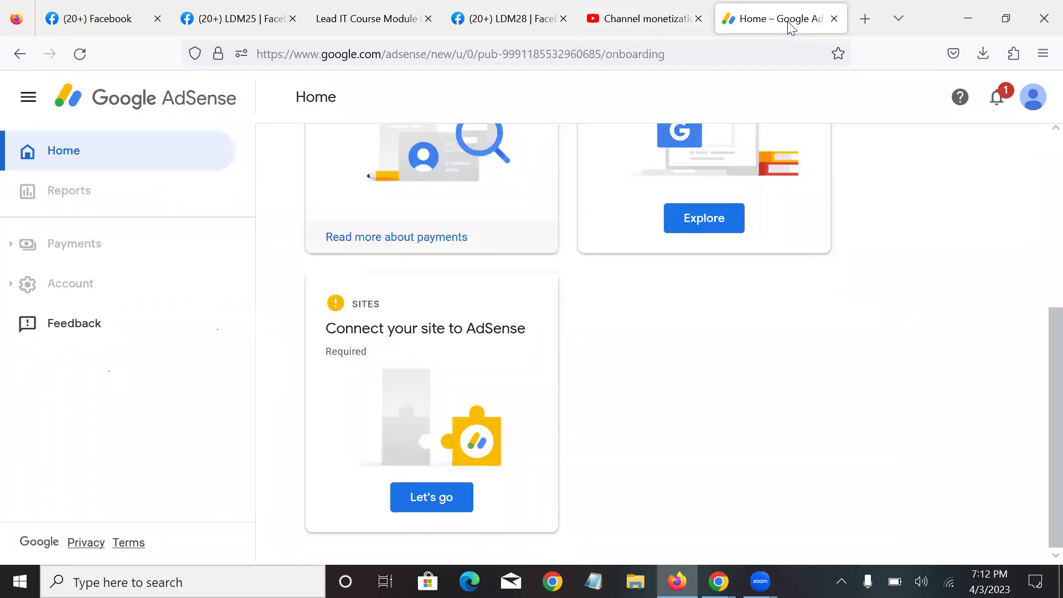
left_click(653, 22)
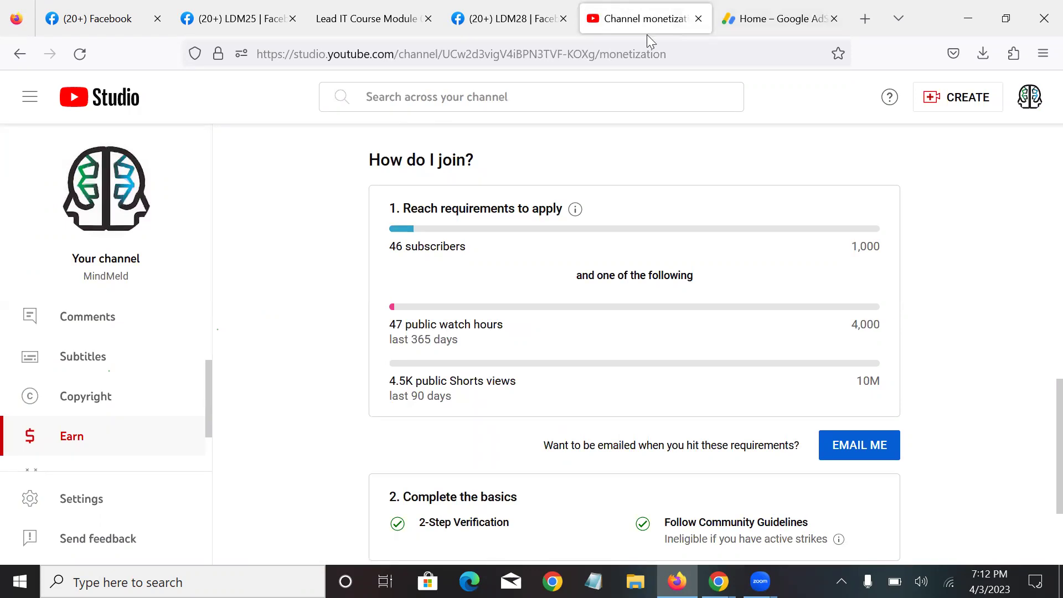
left_click(775, 13)
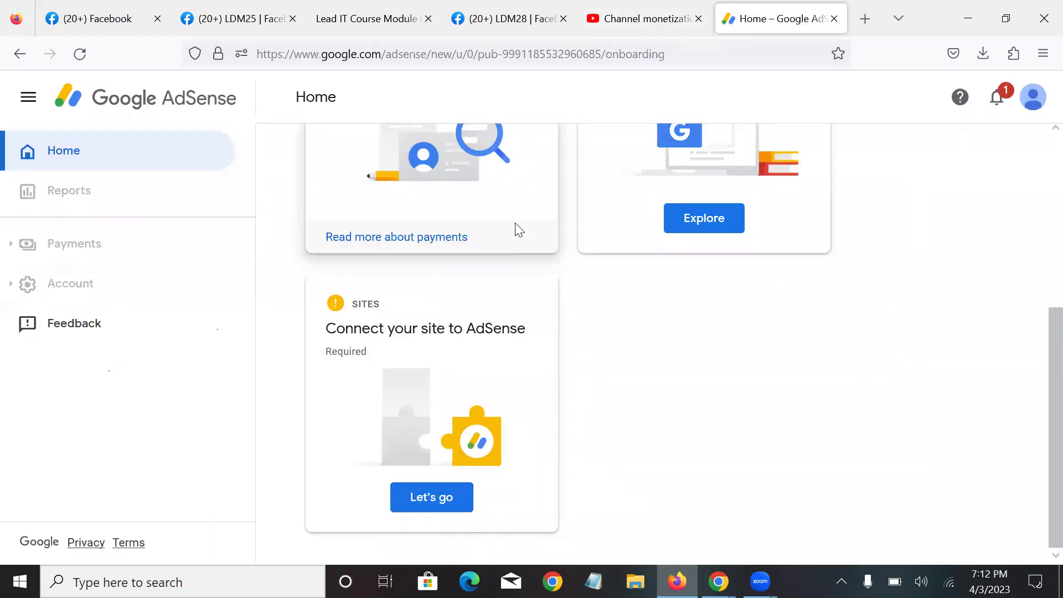
Open the AdSense form for adding a site and examine its Website field.
scroll(515, 227, "up", 5)
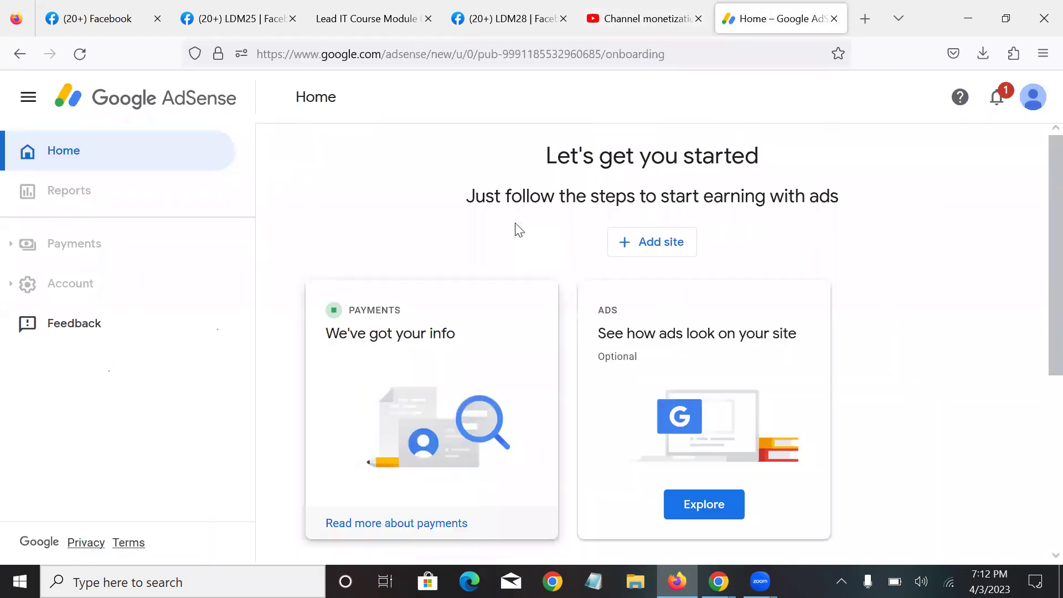
left_click(649, 245)
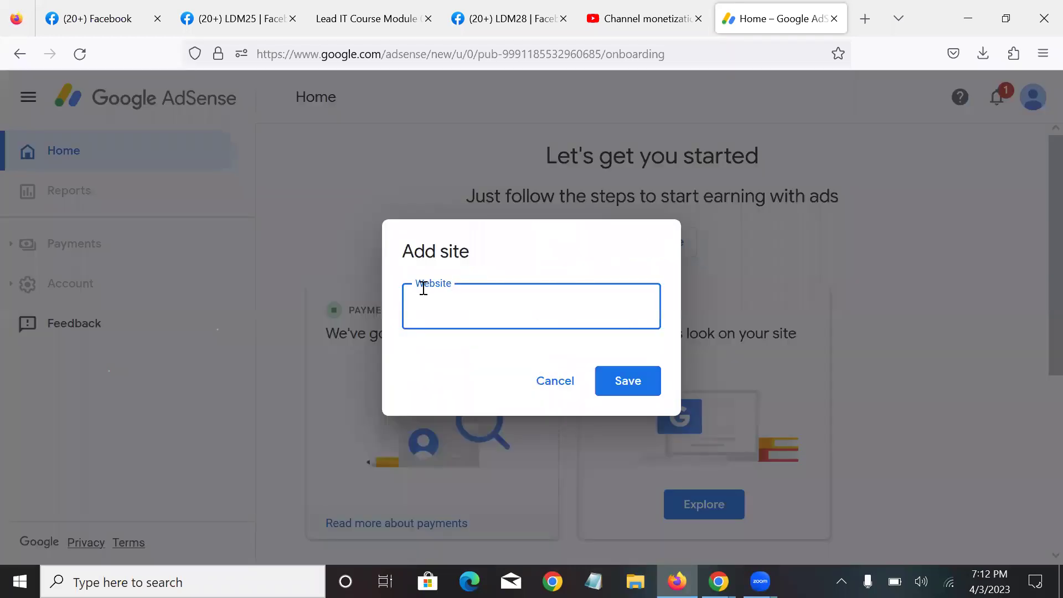
left_click(439, 281)
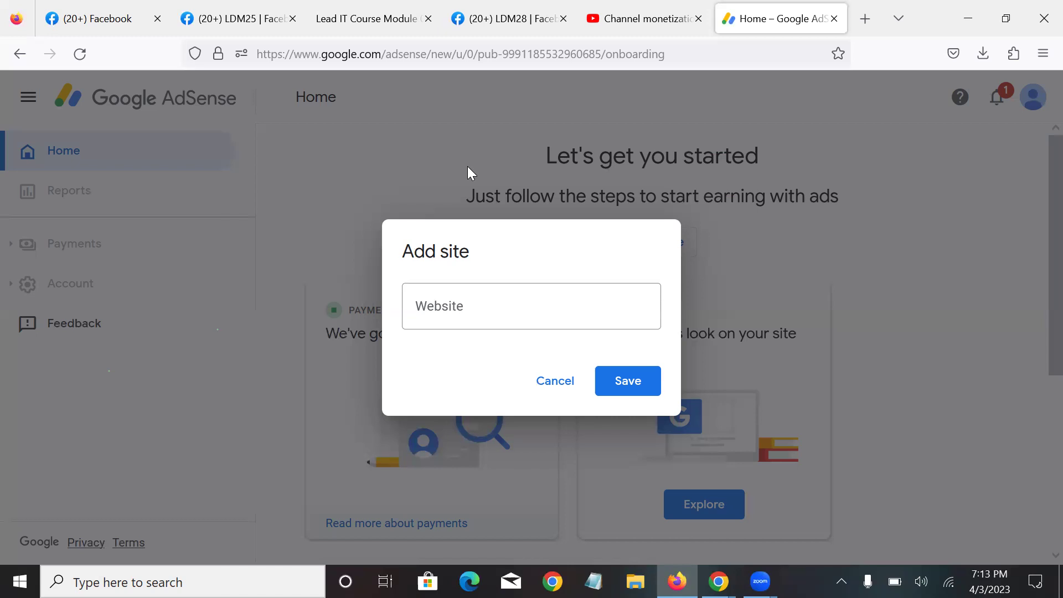
left_click(458, 308)
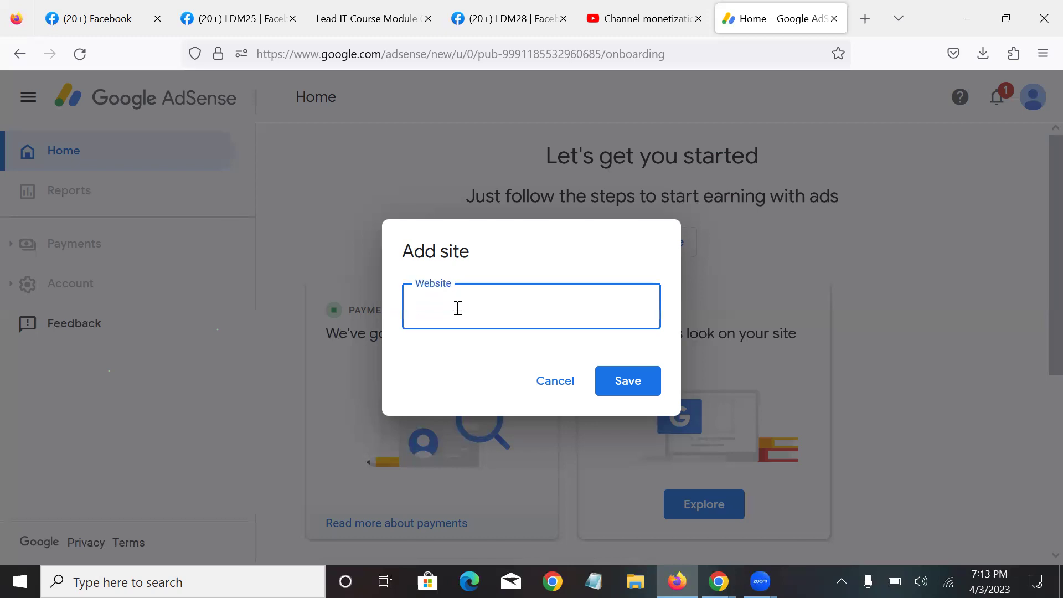
left_click(510, 135)
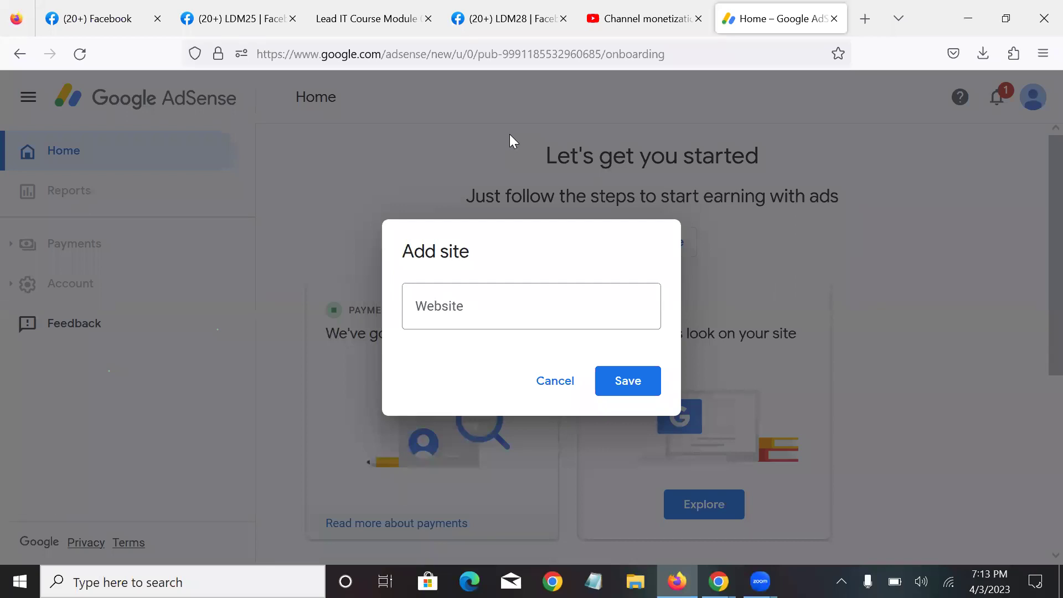
Check the YouTube channel's monetization requirements again and return to the AdSense form for adding a site.
left_click(637, 19)
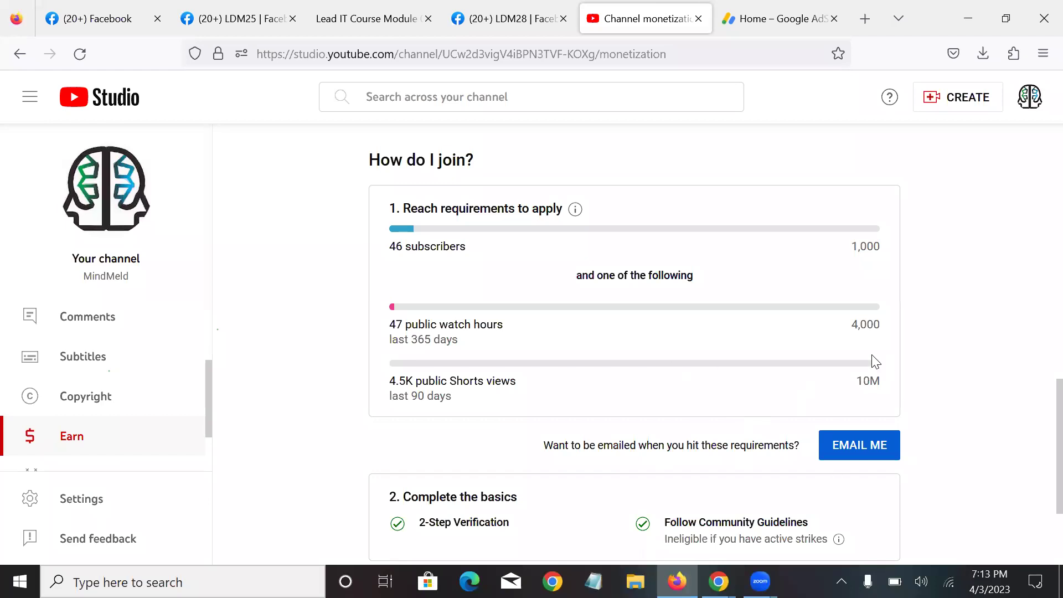
left_click(796, 27)
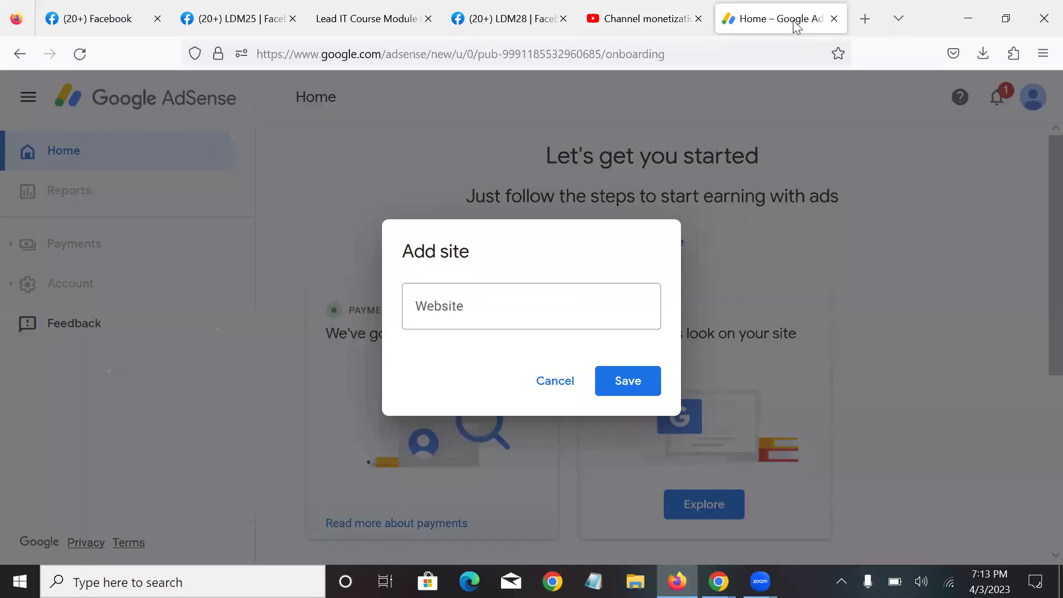
left_click(468, 301)
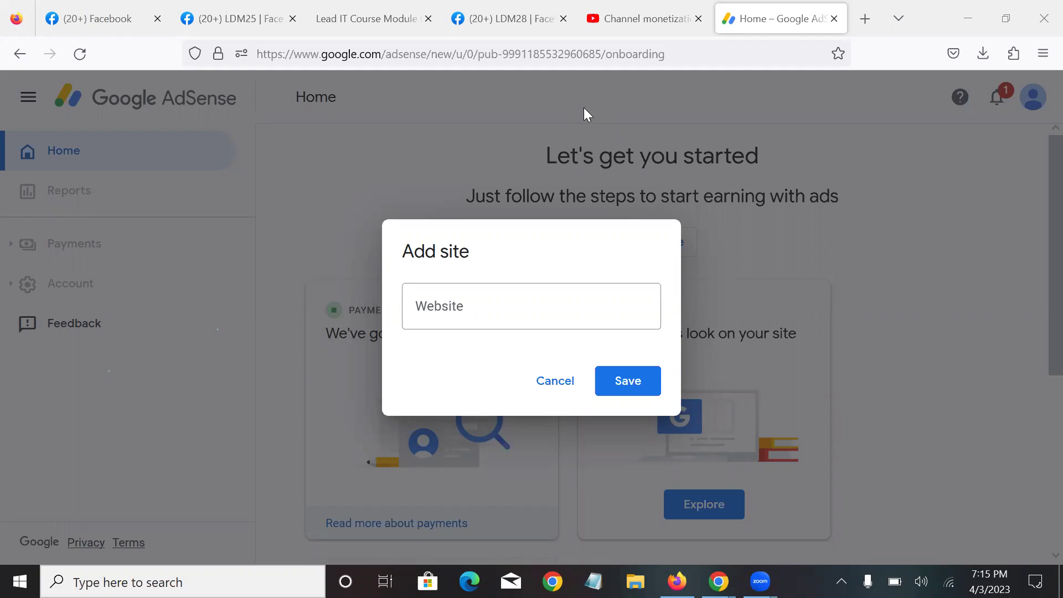
Open blogger.com in a new browser tab and briefly check the account menu.
left_click(865, 19)
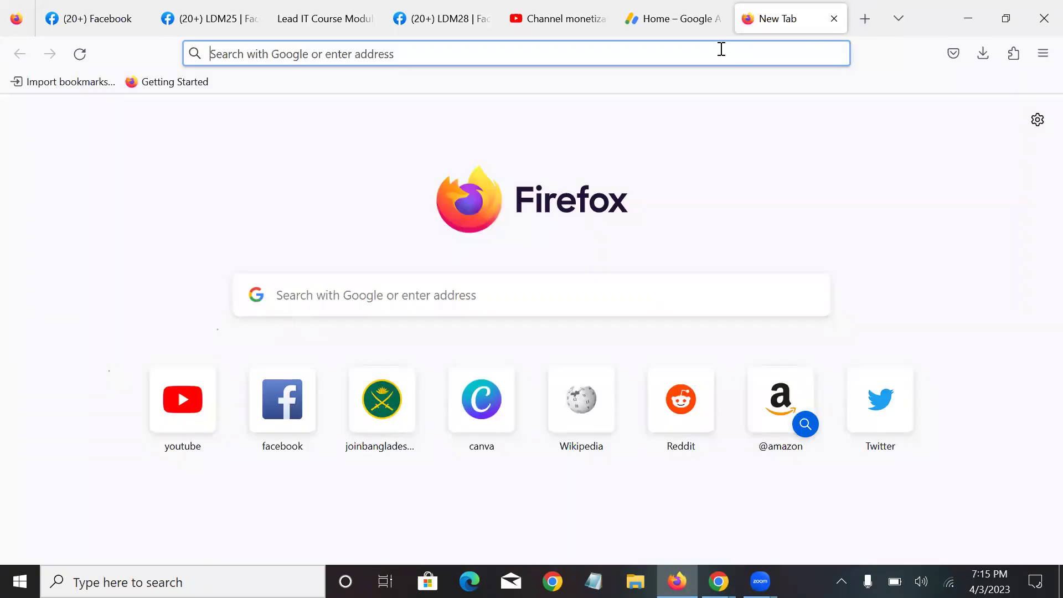
type("blogger")
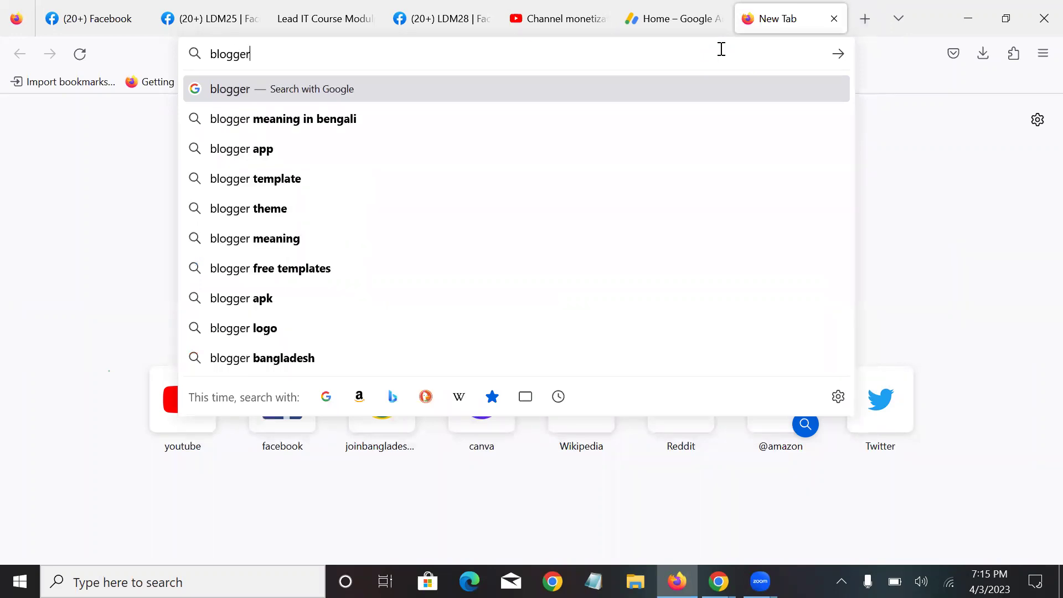
type(".com")
key("Return")
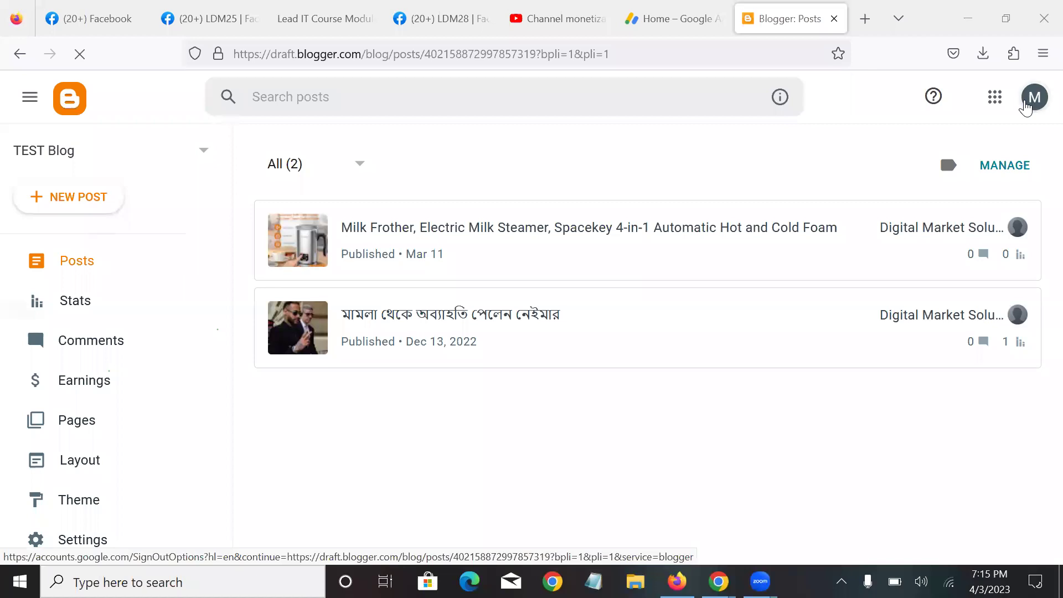
left_click(1035, 97)
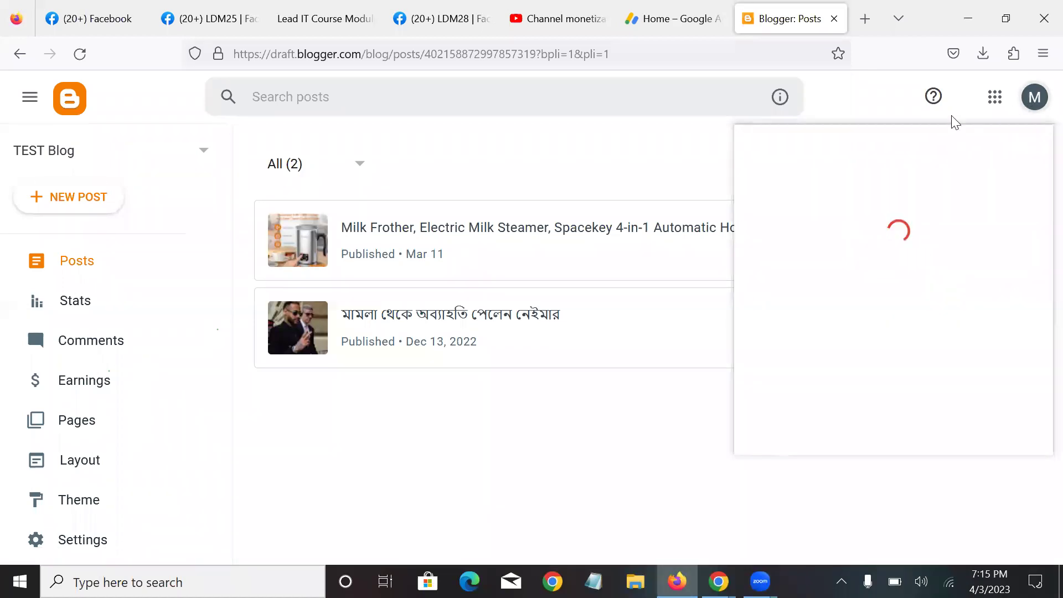
left_click(1036, 97)
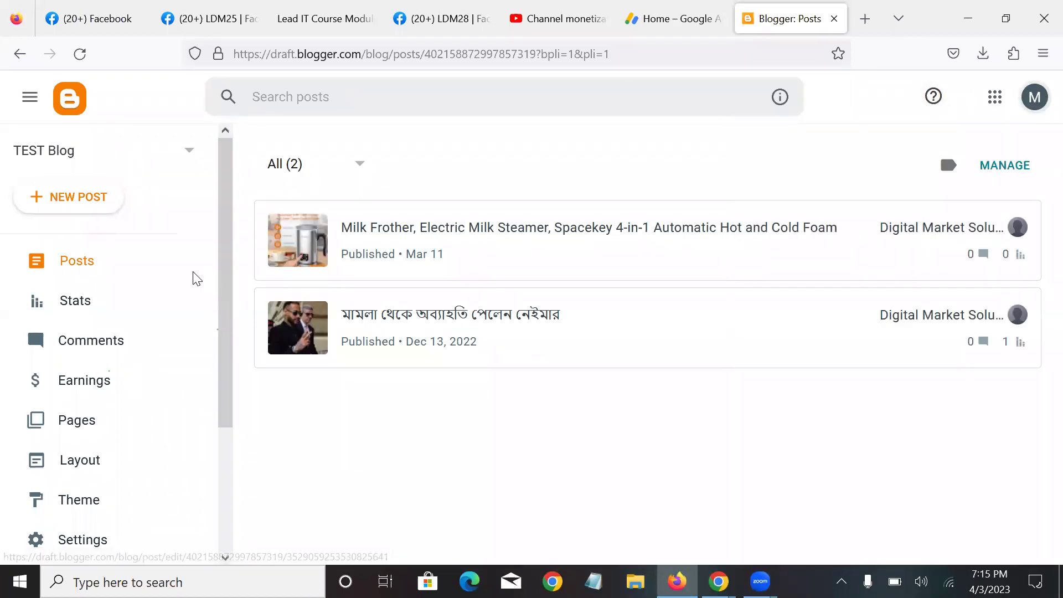
Open the TEST Blog's Earnings page and connect the blog to the existing AdSense account.
scroll(86, 377, "down", 2)
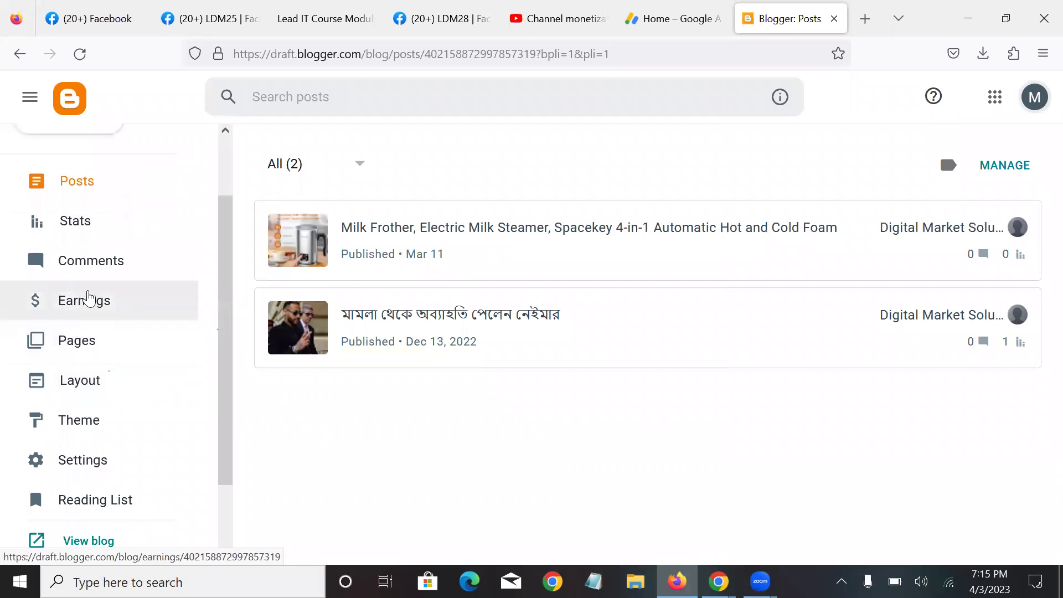
left_click(88, 299)
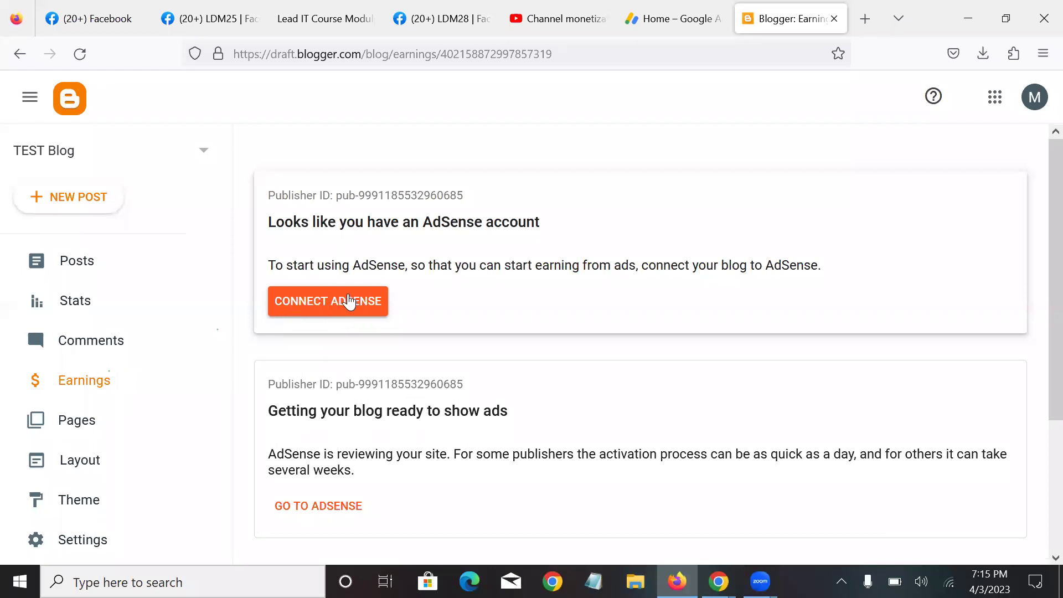
left_click(348, 302)
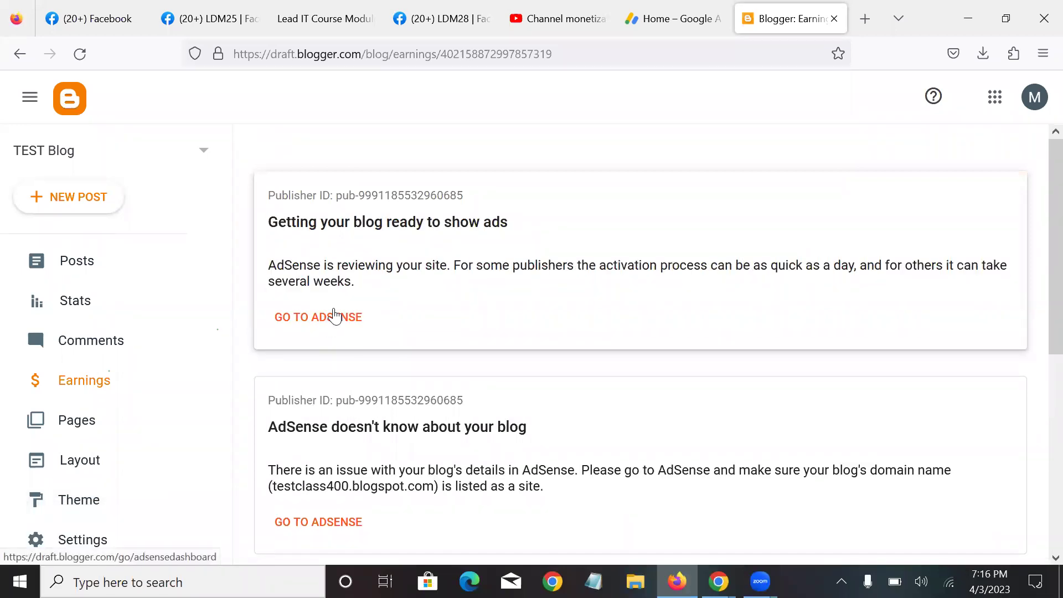
Review the AdSense status cards on the Earnings page and open the live TEST Blog.
scroll(324, 324, "down", 3)
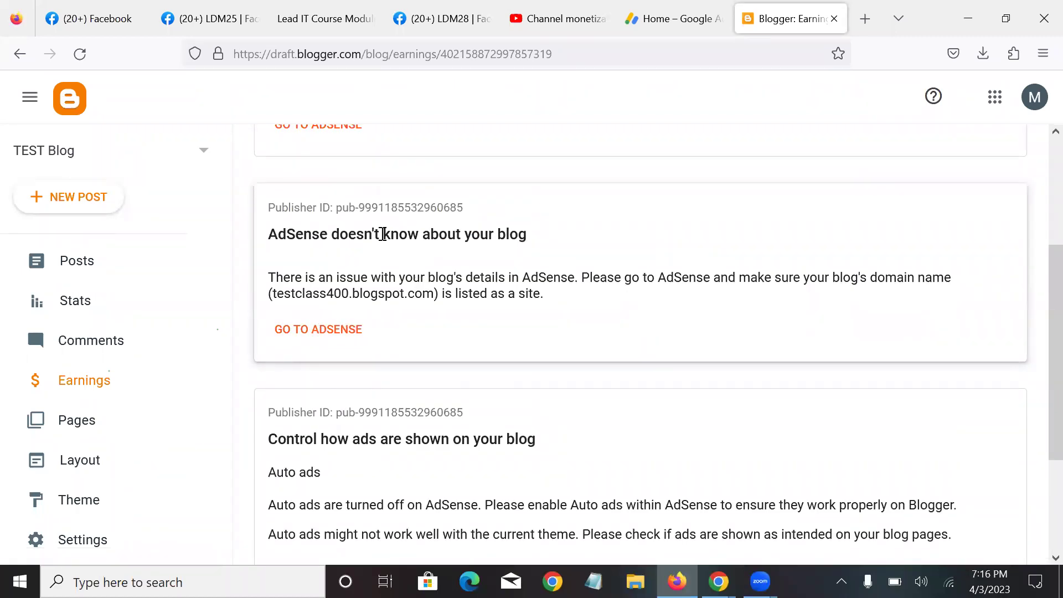
scroll(382, 273, "up", 3)
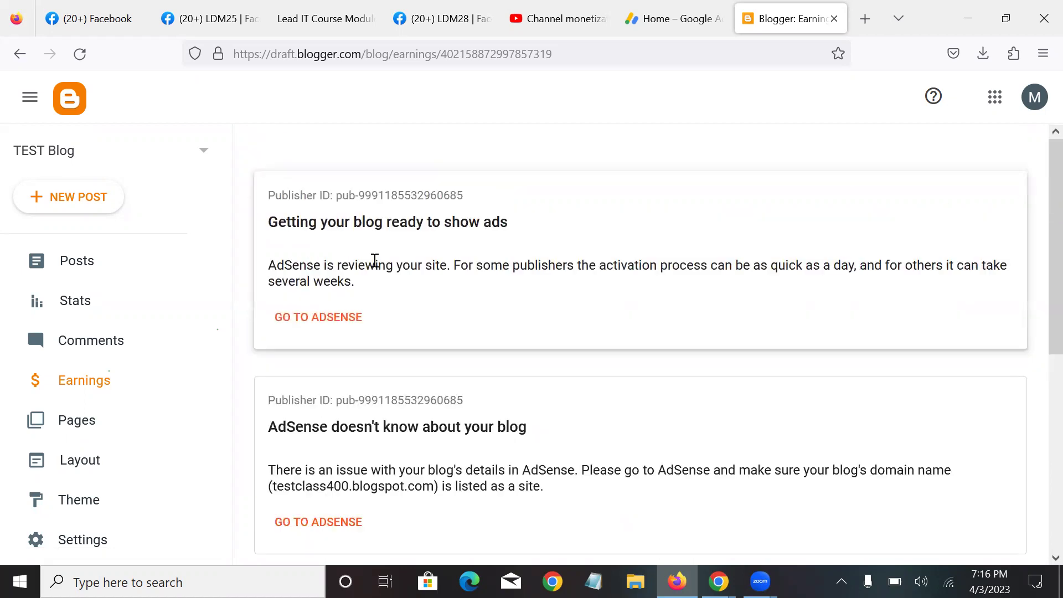
scroll(35, 282, "down", 3)
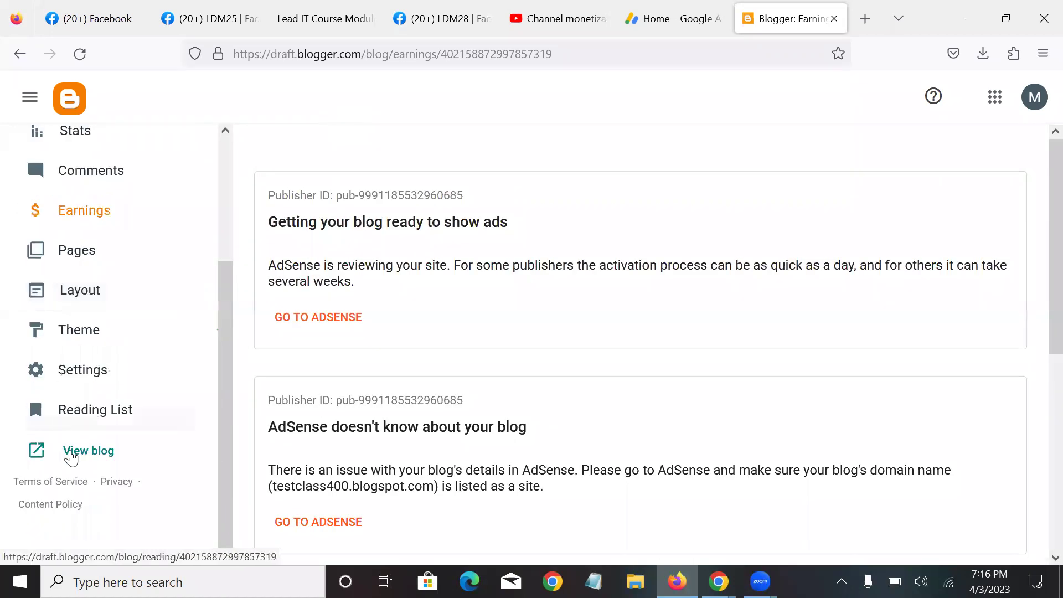
left_click(80, 451)
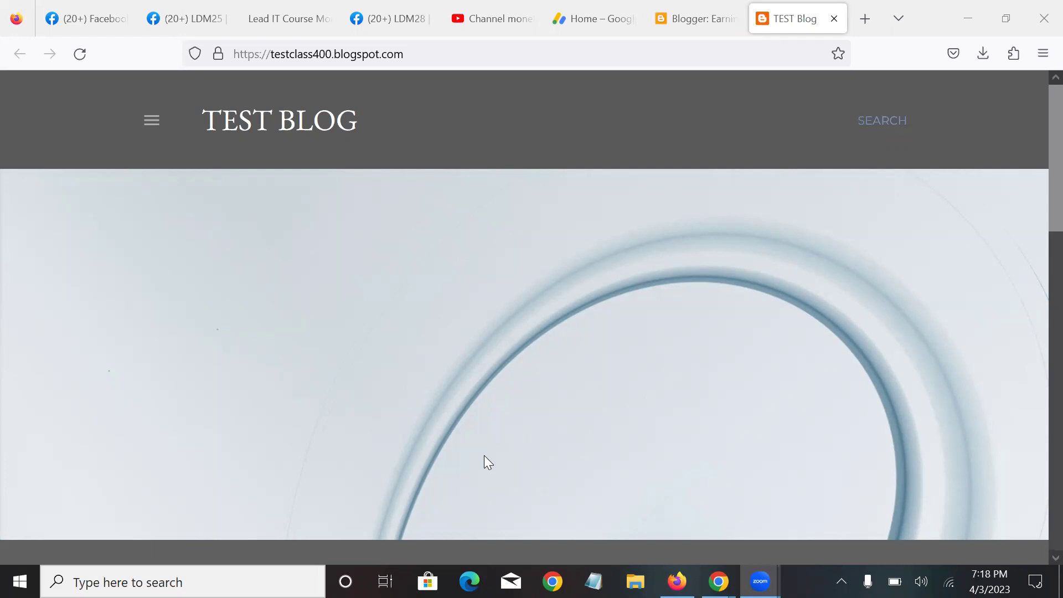
Search the web for "forensic software bd" in a new browser tab.
left_click(858, 20)
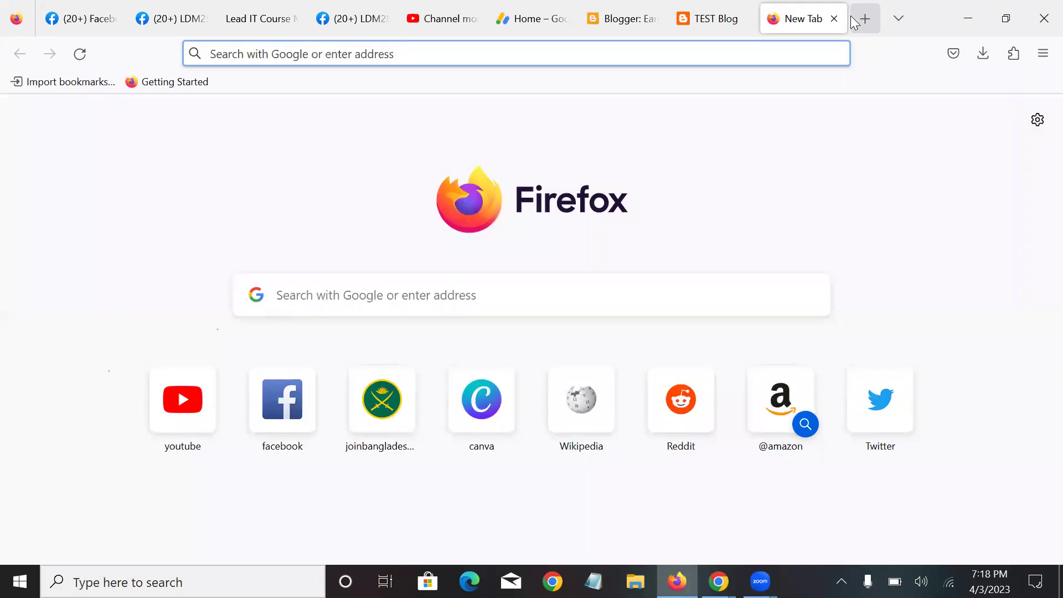
type("foren")
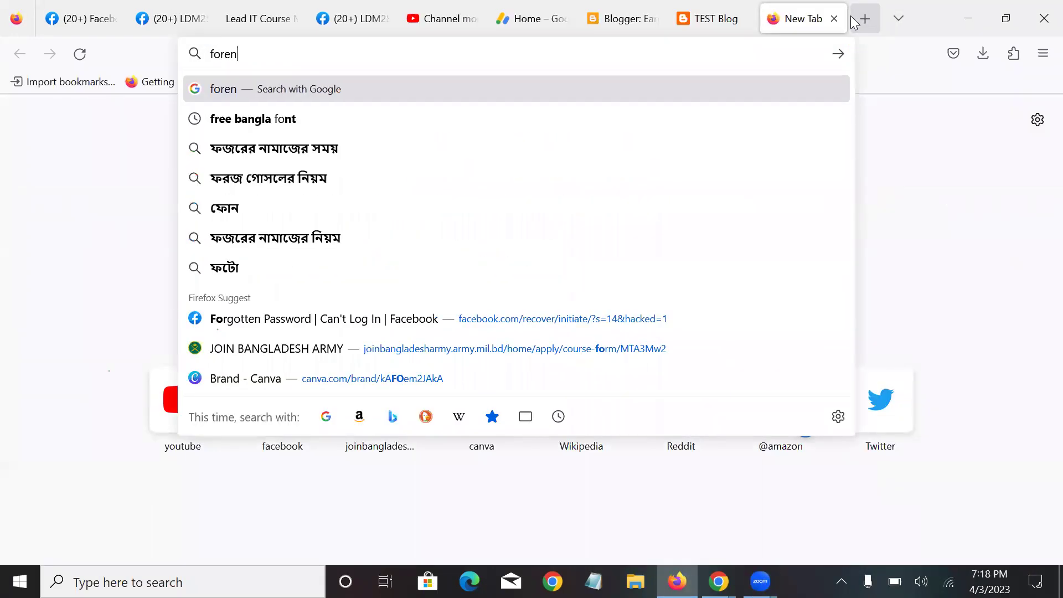
type("sic softwa")
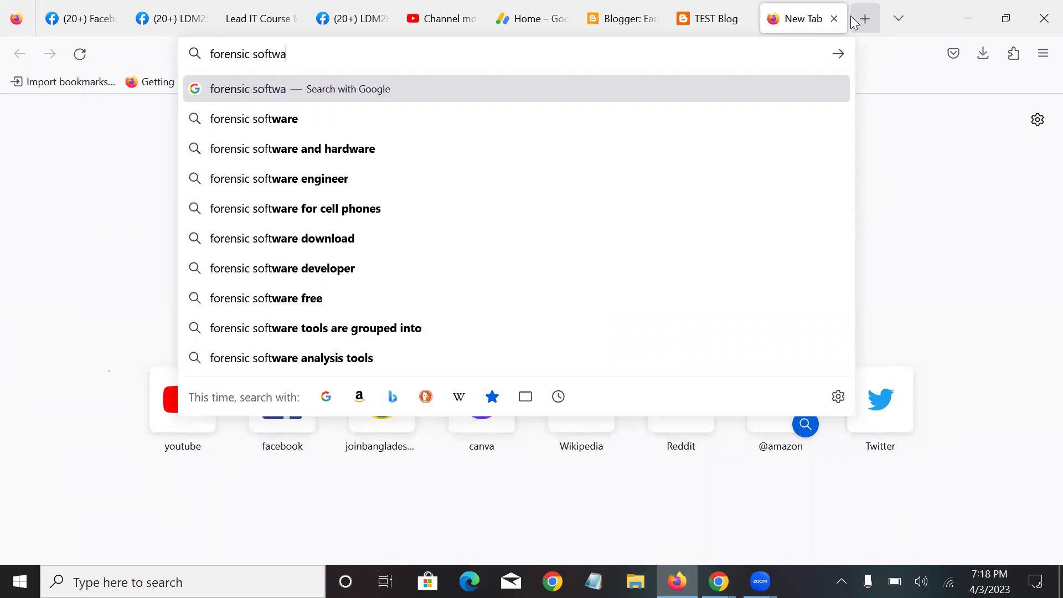
type("rwe")
key("BackSpace")
key("BackSpace")
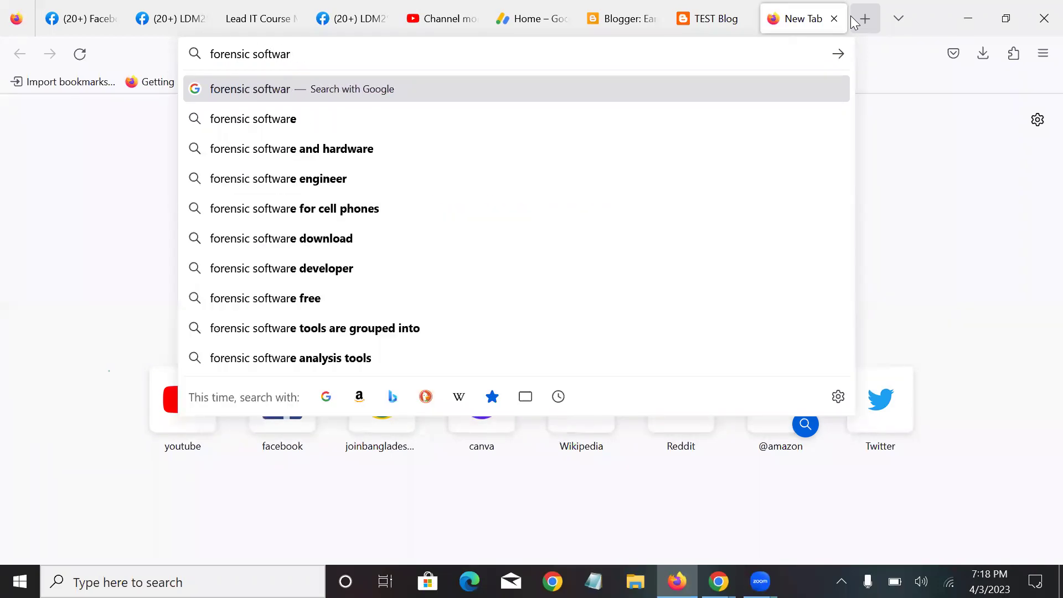
type("e ")
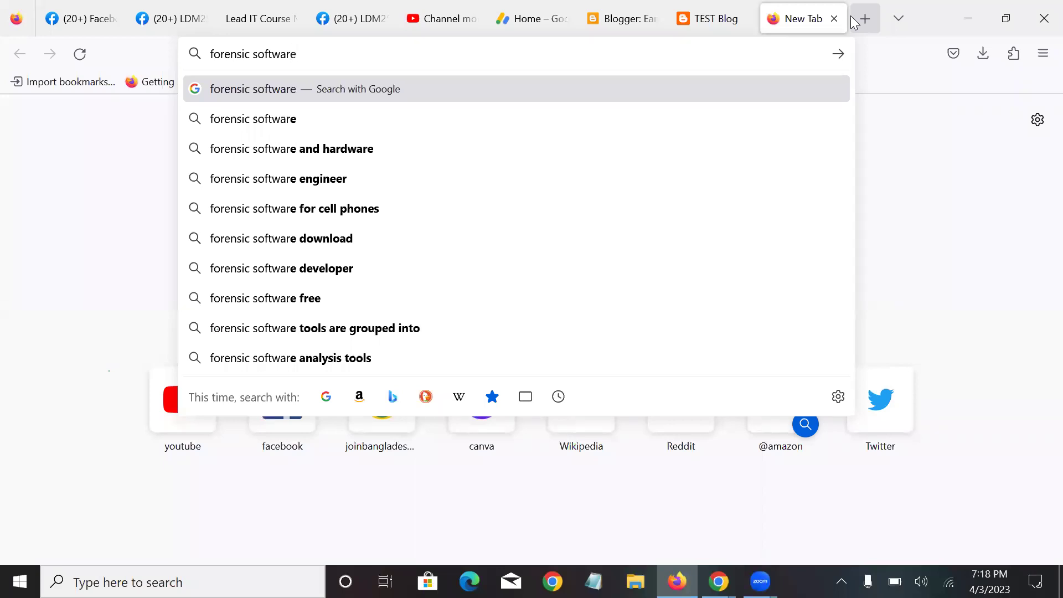
type("bd")
key("Return")
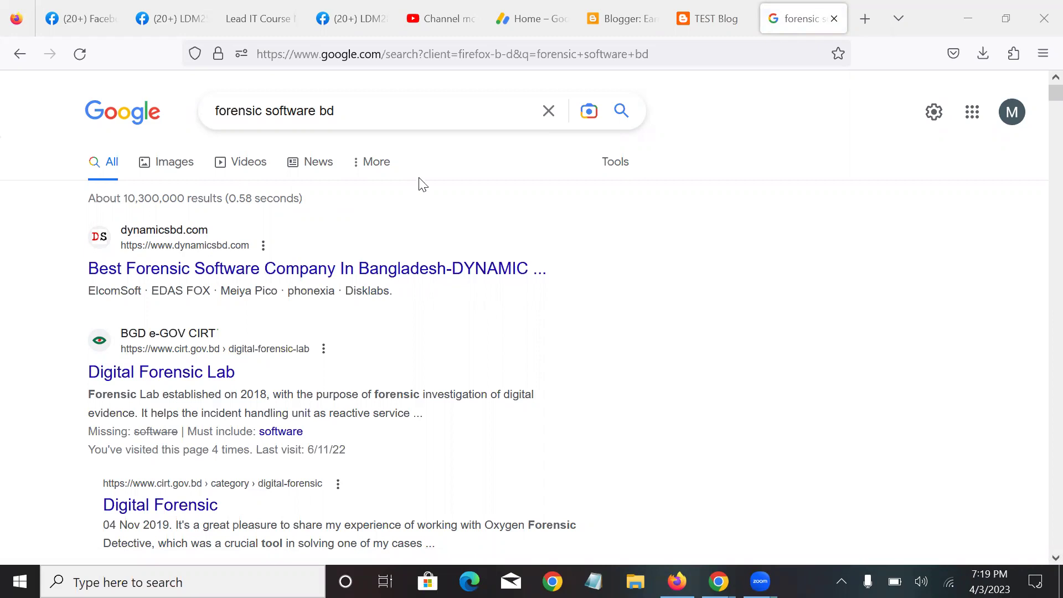
Change the web search to "forensic software usa" and examine the sponsored results.
left_click_drag(353, 112, 214, 112)
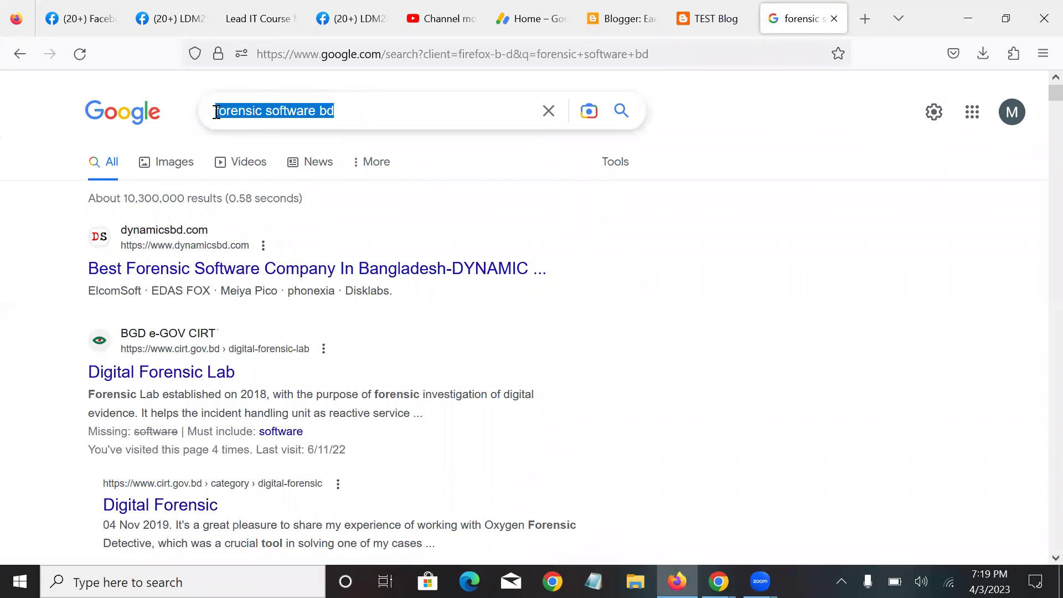
left_click(341, 110)
left_click_drag(331, 110, 323, 100)
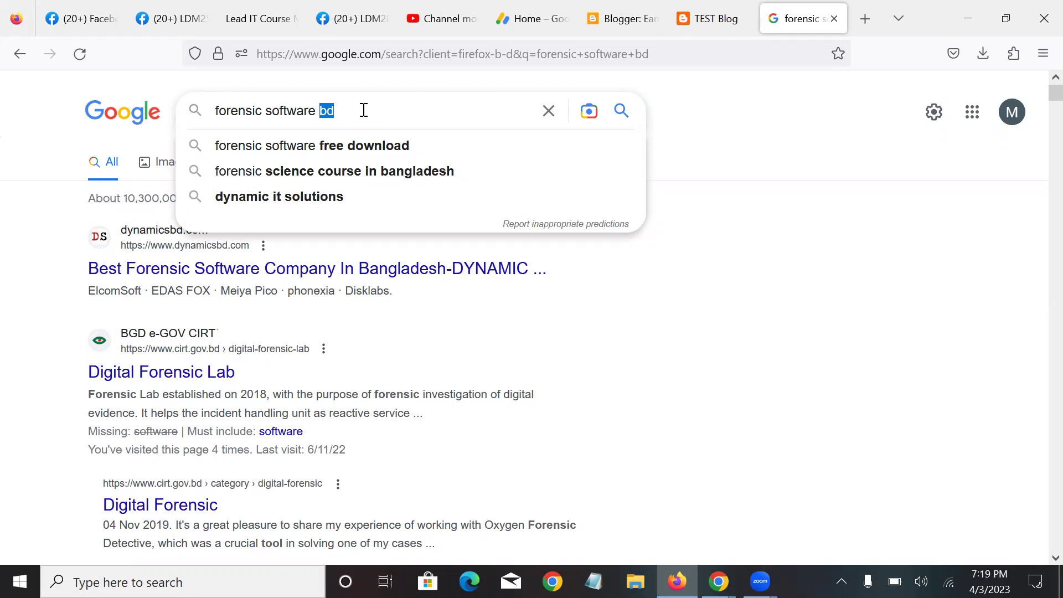
key("BackSpace")
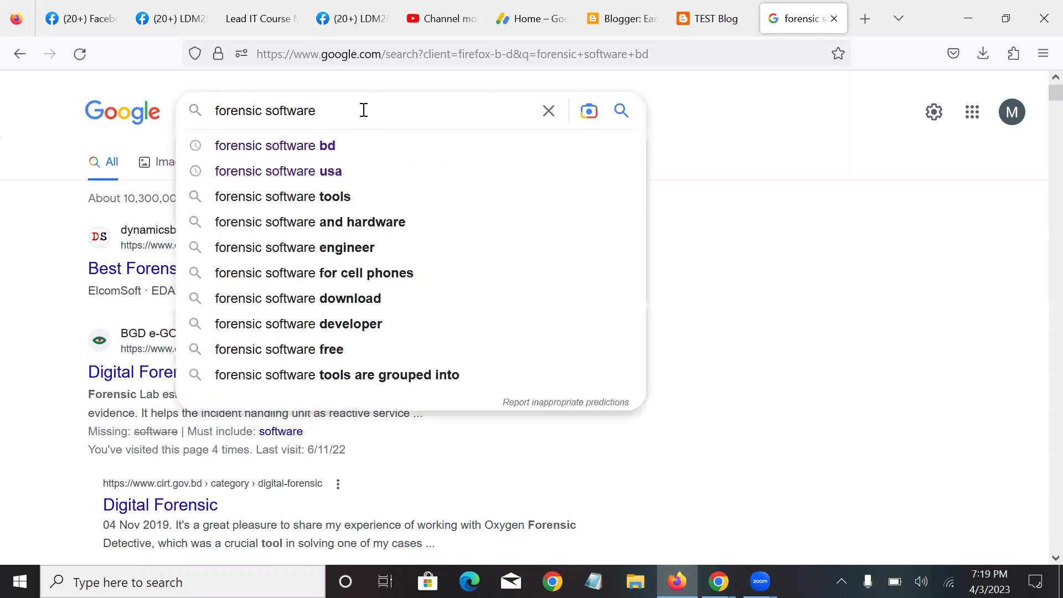
left_click(364, 173)
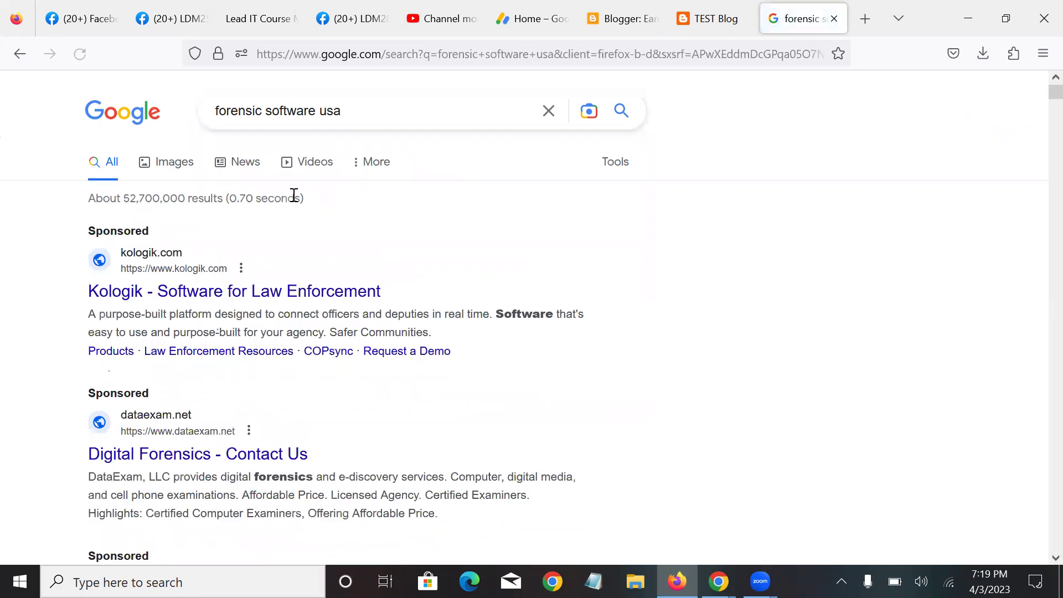
scroll(222, 226, "down", 2)
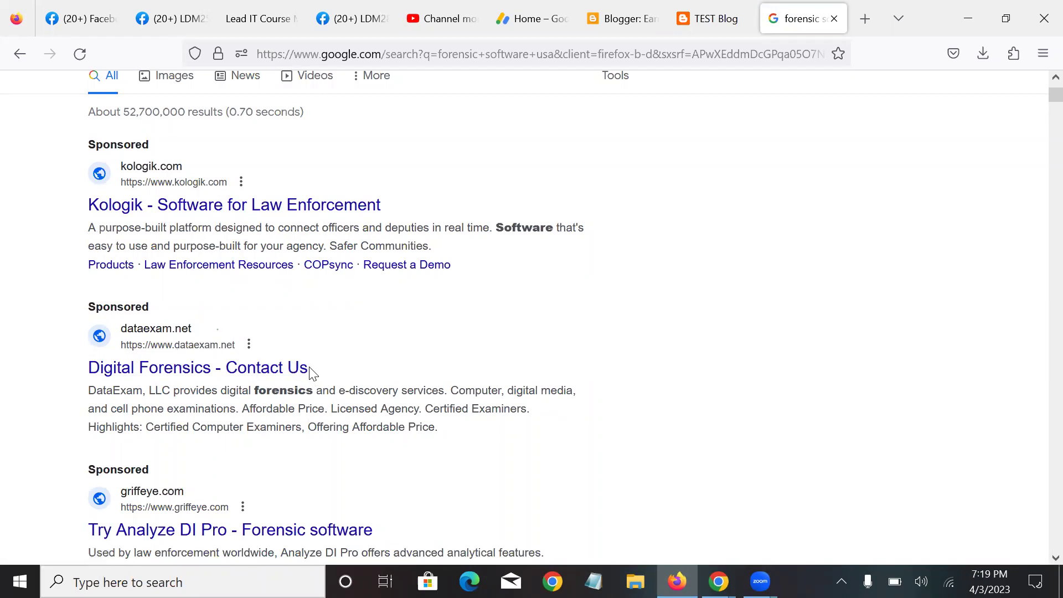
Check Blogger's Earnings page briefly, return to the search results and search again for "forensic software bd".
left_click(614, 22)
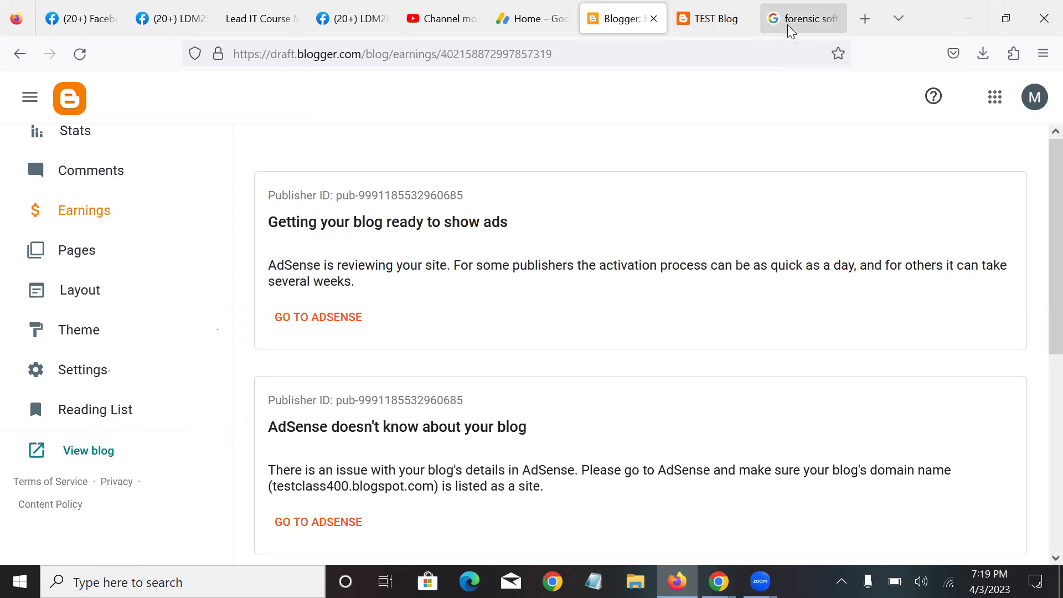
left_click(788, 27)
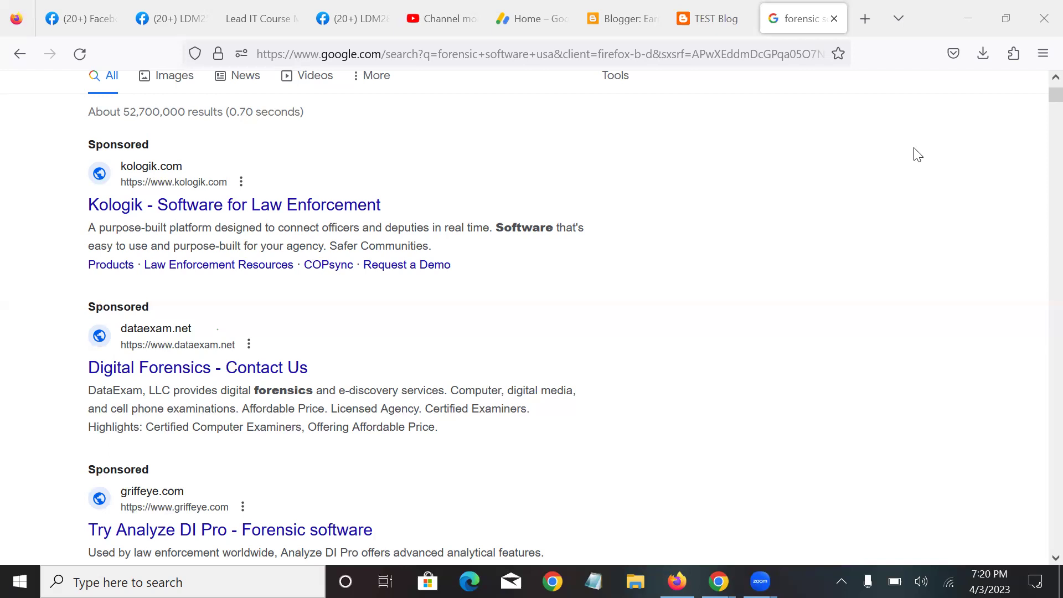
scroll(565, 245, "up", 2)
left_click(357, 118)
key("BackSpace")
key("BackSpace")
key("BackSpace")
type("b")
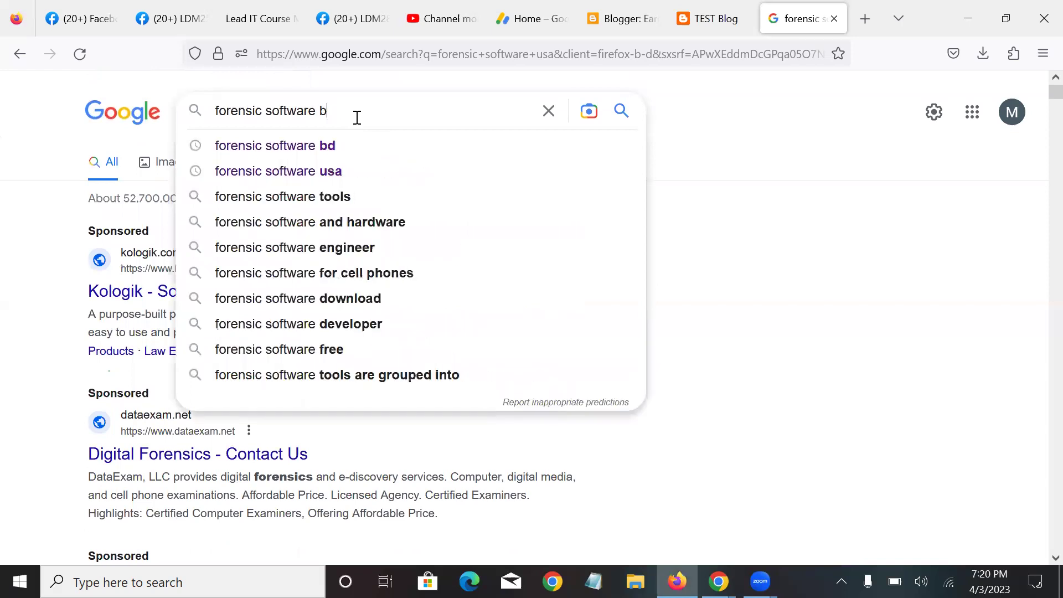
type("d")
key("Return")
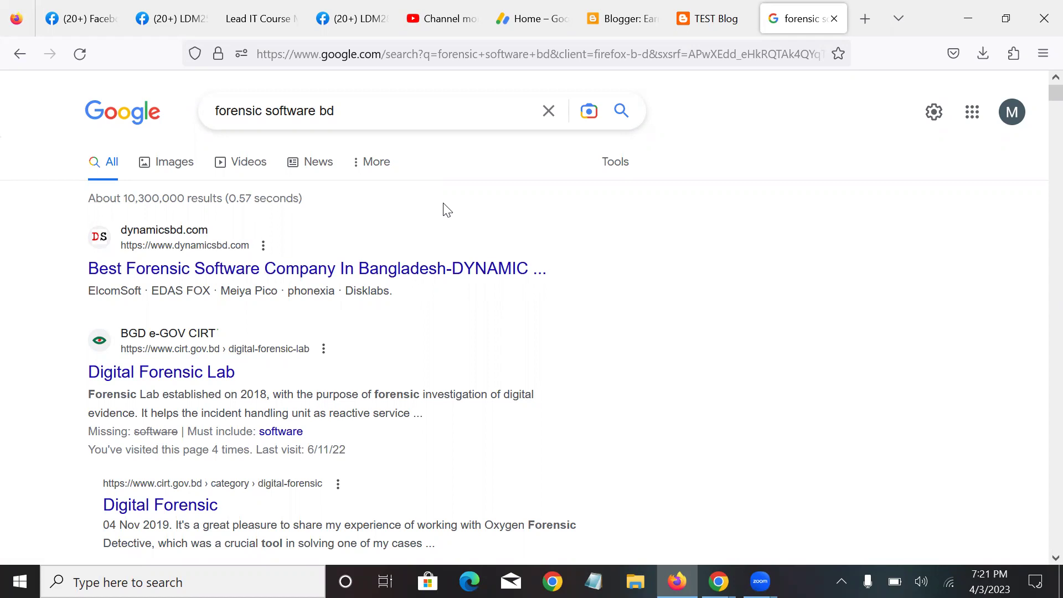
left_click(699, 25)
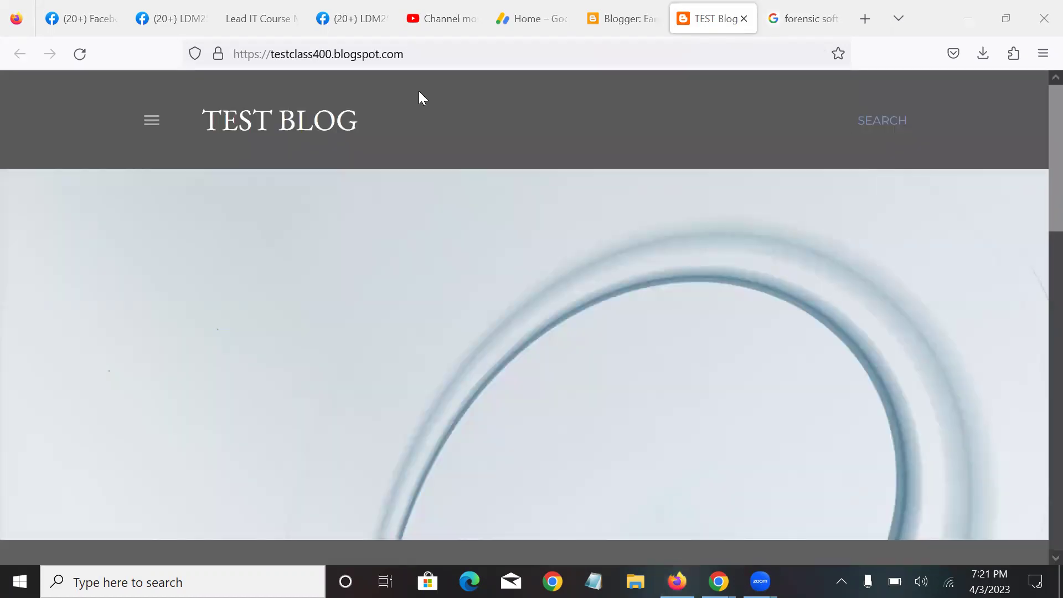
left_click(427, 52)
key("ctrl+c")
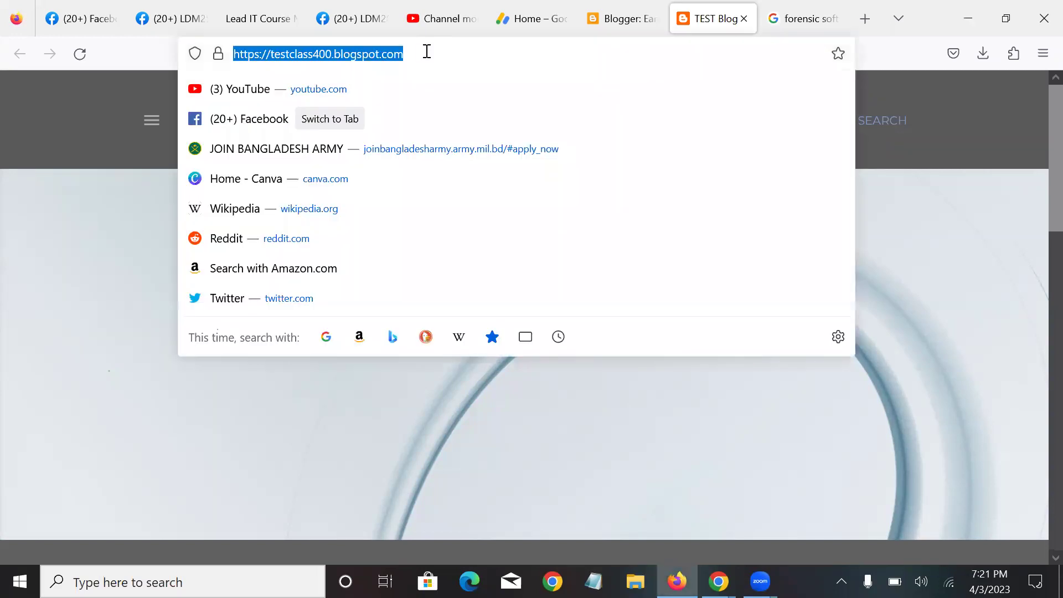
Compare Blogger's Earnings page with the live TEST Blog and return to the AdSense form for adding a site.
left_click(615, 25)
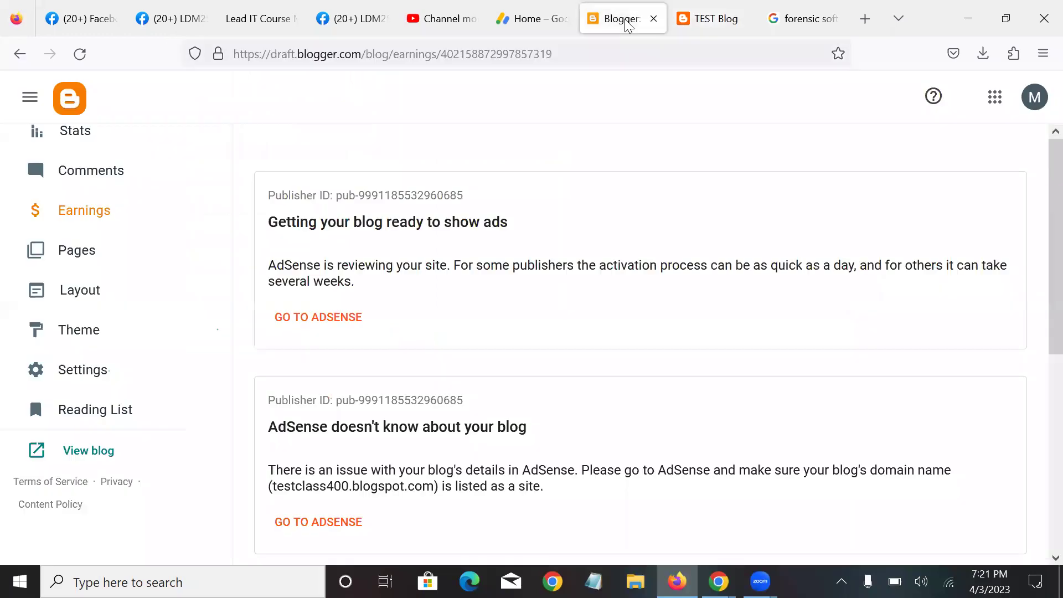
left_click(701, 19)
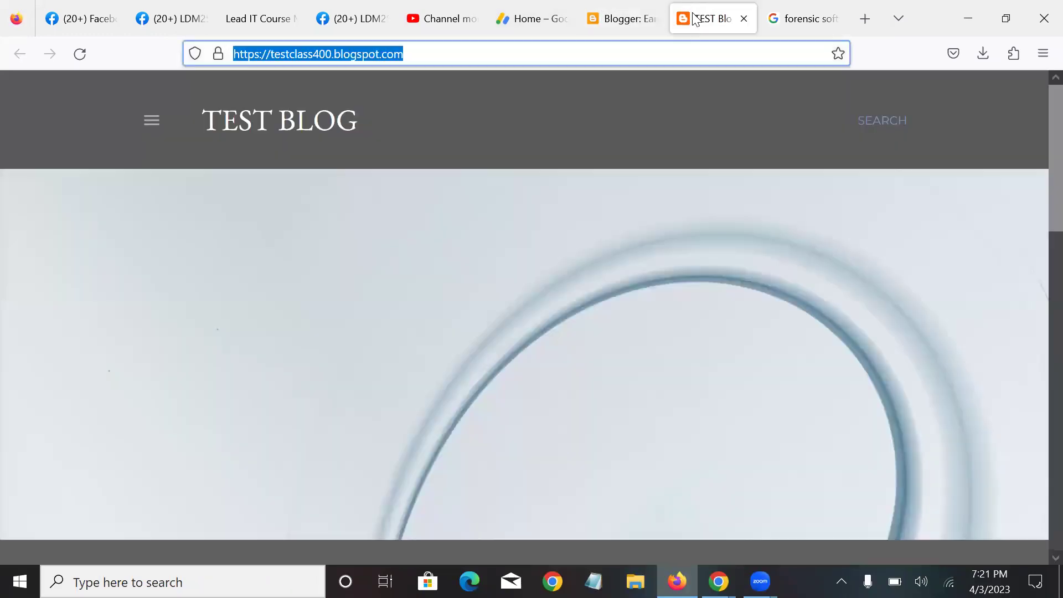
left_click(610, 20)
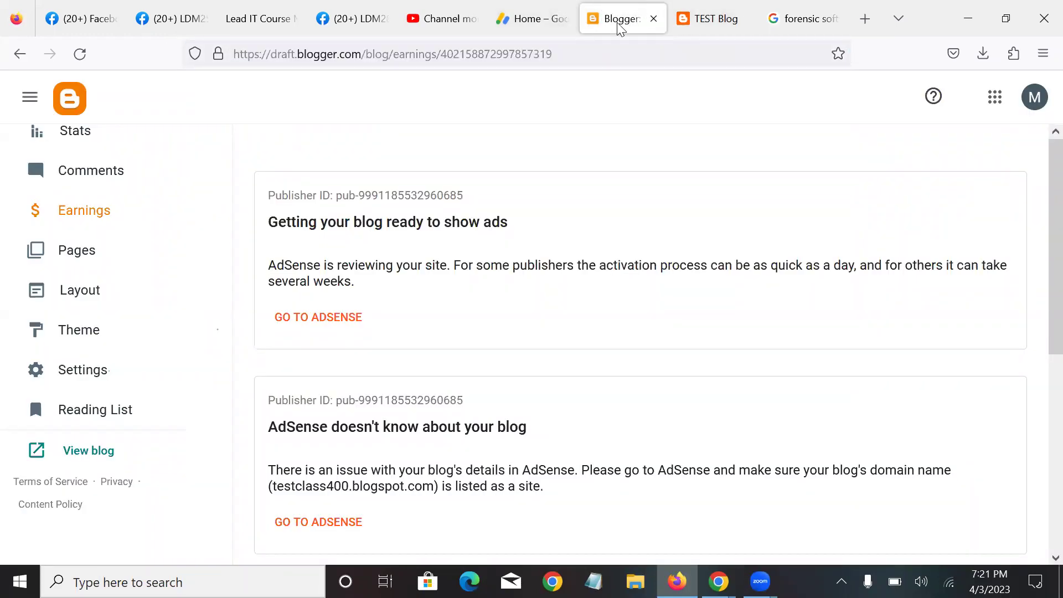
left_click(692, 21)
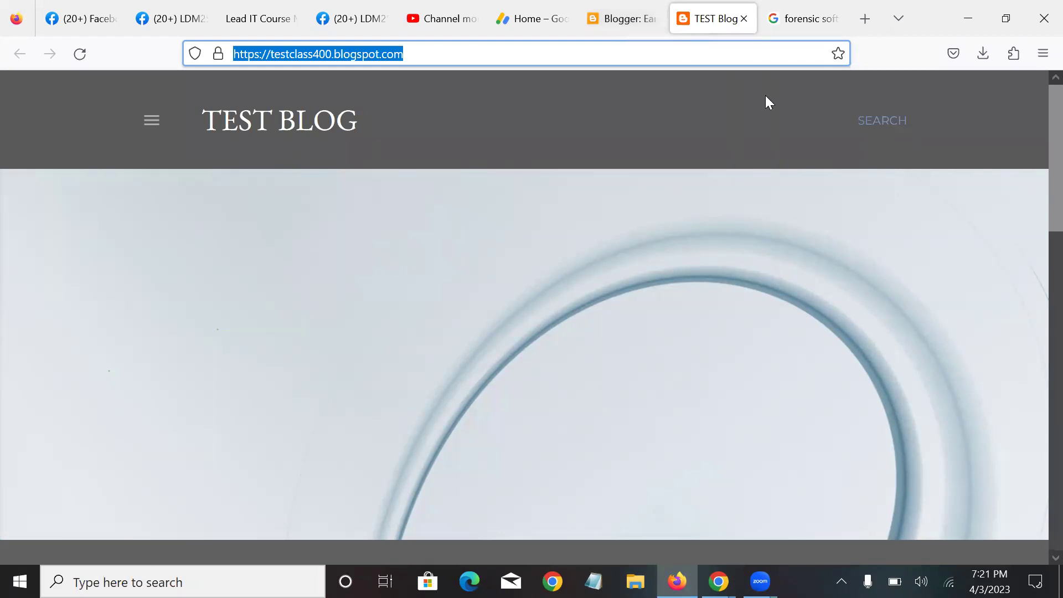
left_click(622, 22)
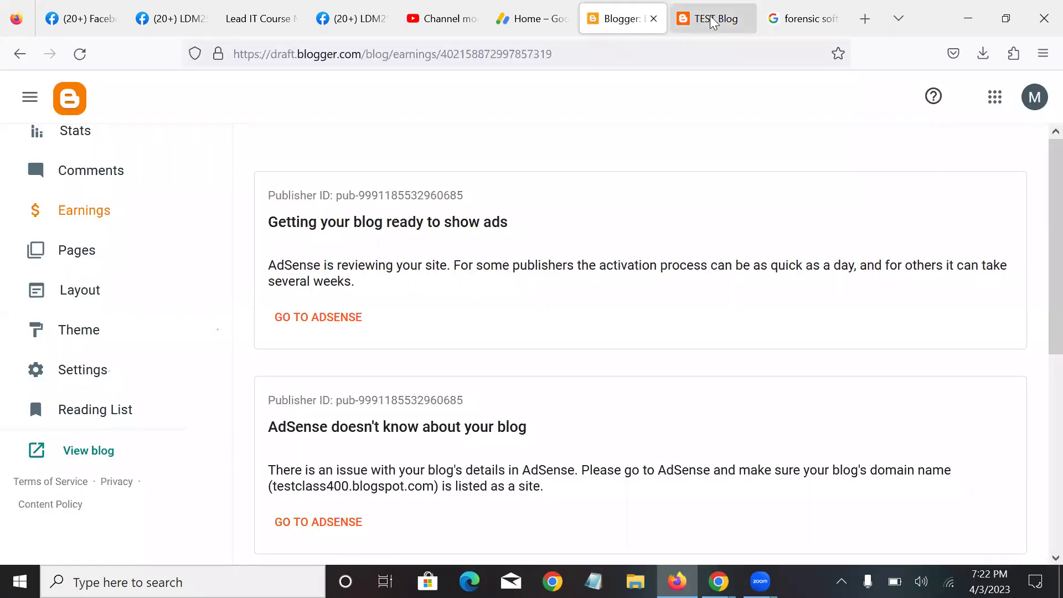
left_click(691, 21)
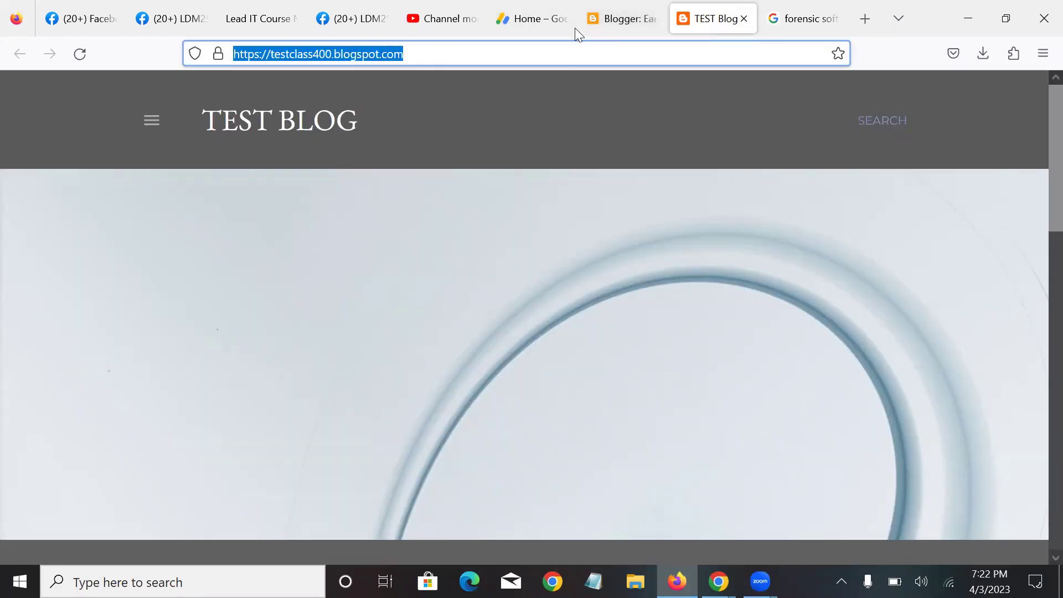
left_click(508, 19)
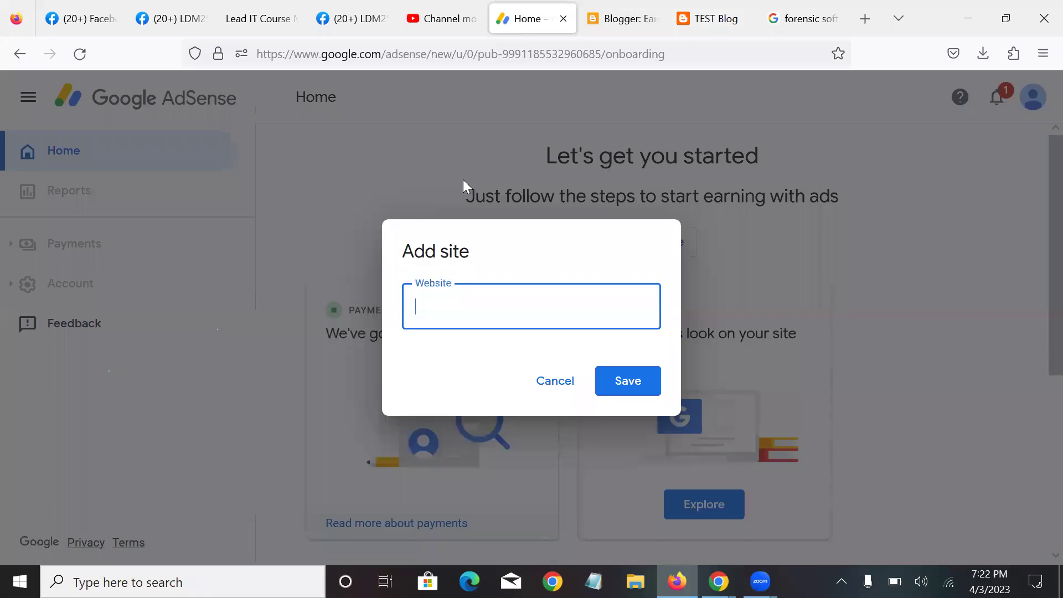
Copy the TEST Blog's web address again and reopen the live blog from its Blogger dashboard.
left_click(714, 23)
right_click(344, 54)
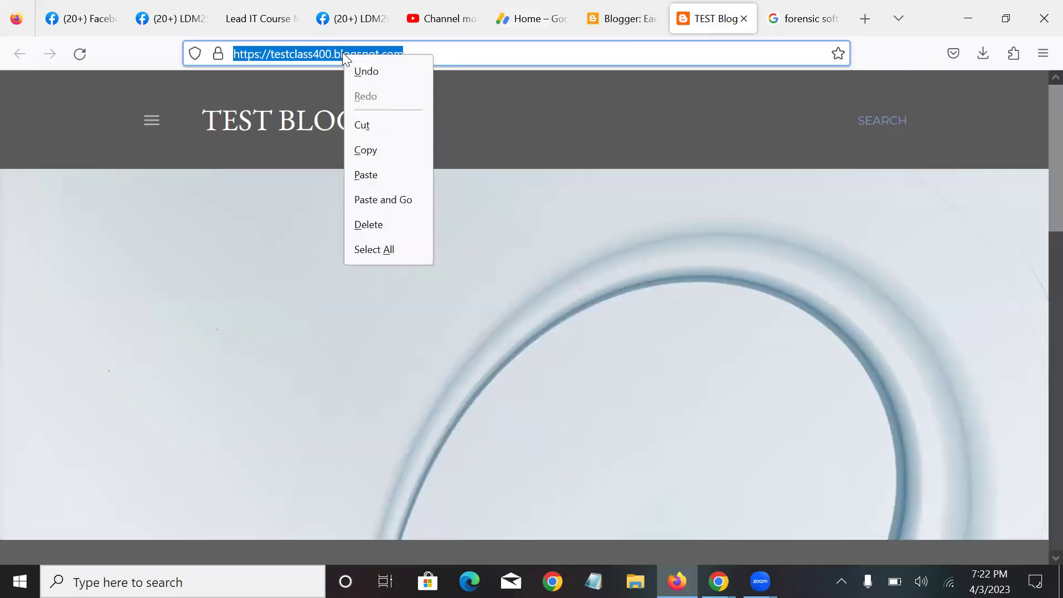
left_click(369, 149)
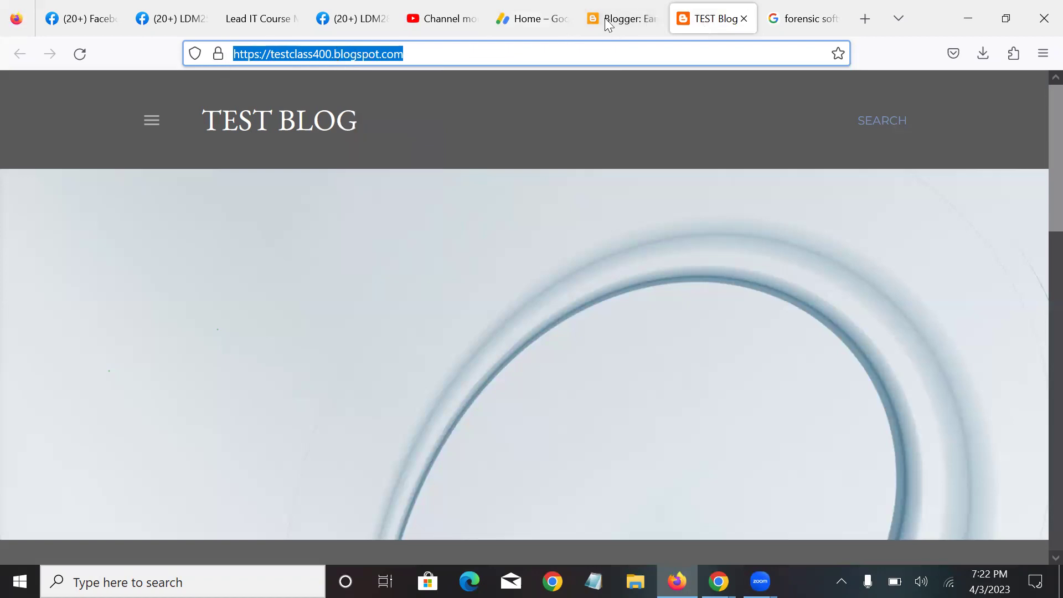
left_click(621, 18)
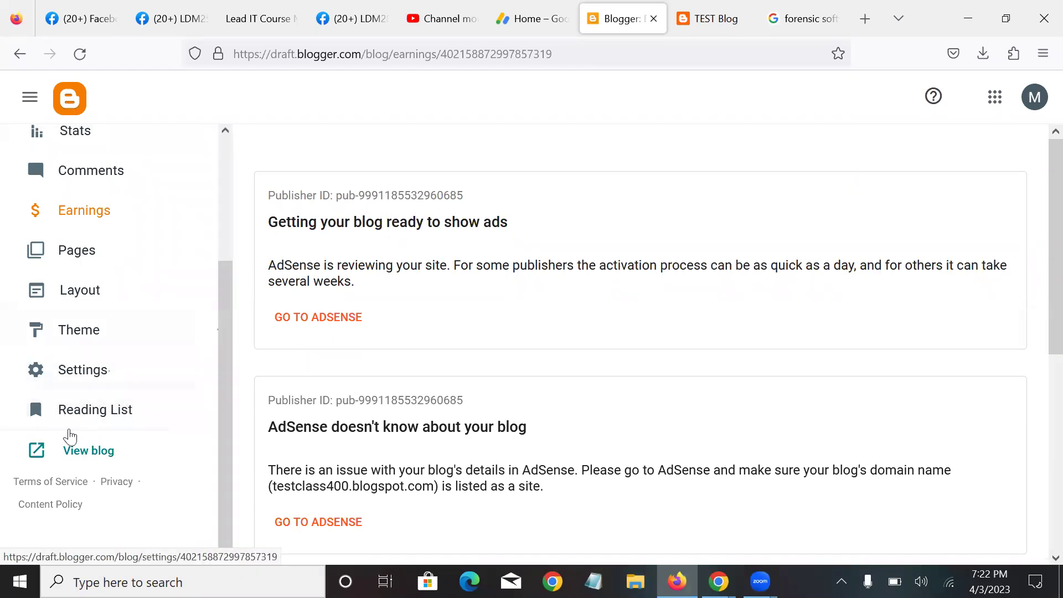
left_click(83, 453)
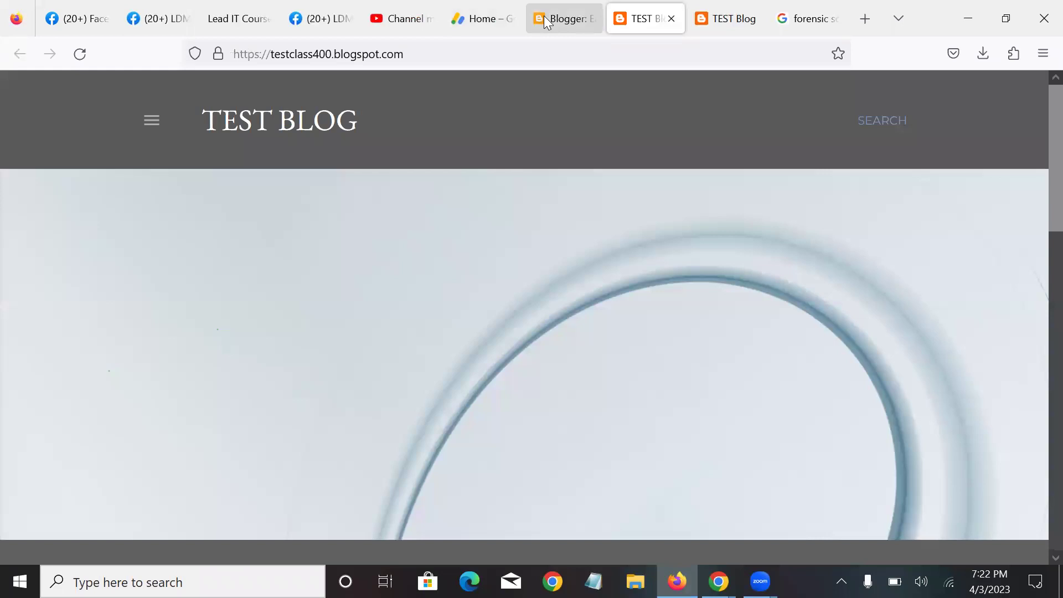
left_click(468, 21)
key("ctrl+v")
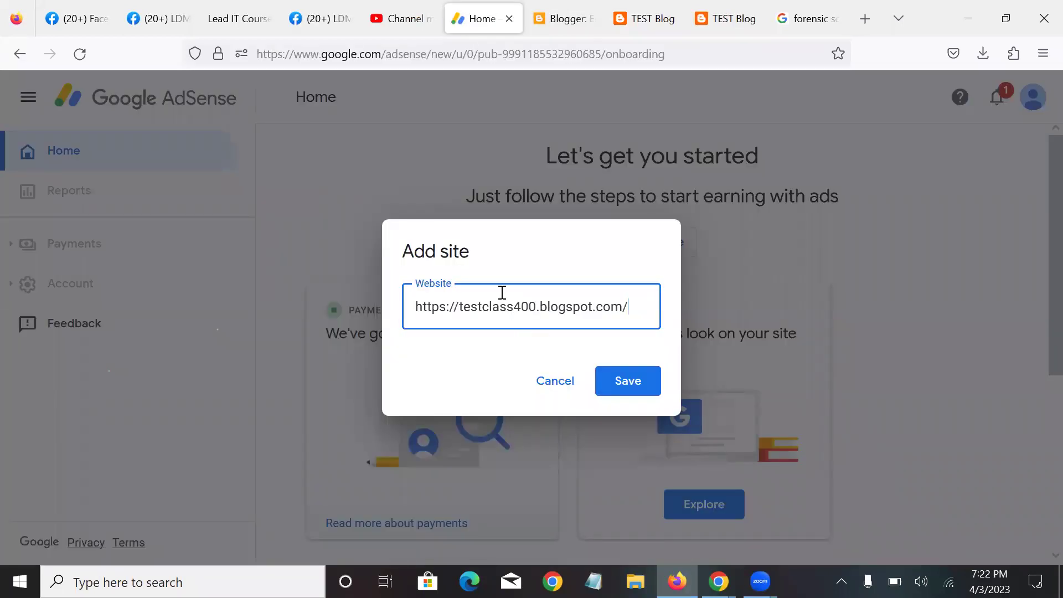
left_click(626, 384)
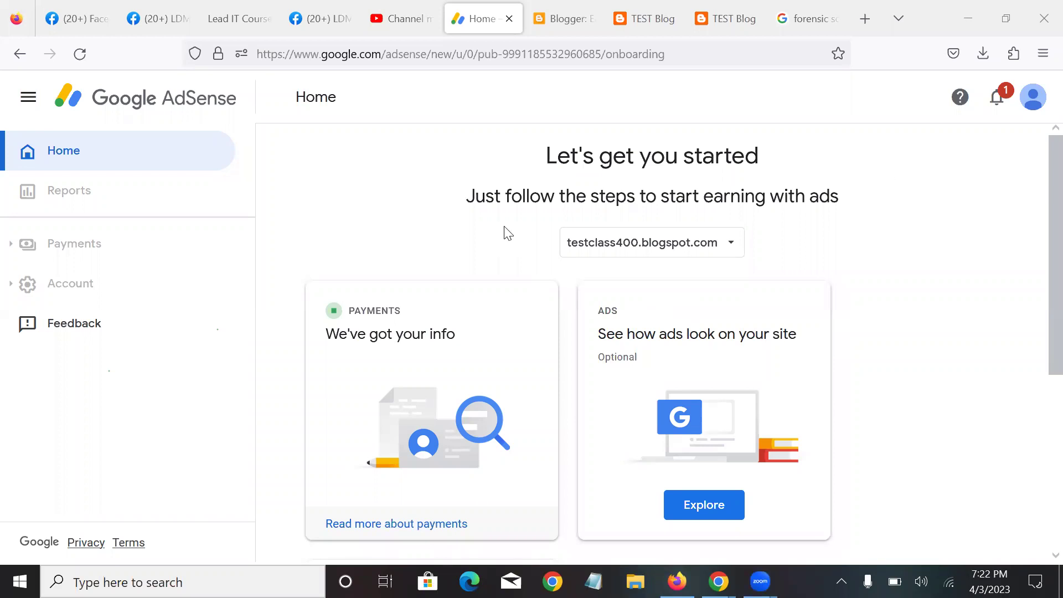
scroll(440, 230, "down", 2)
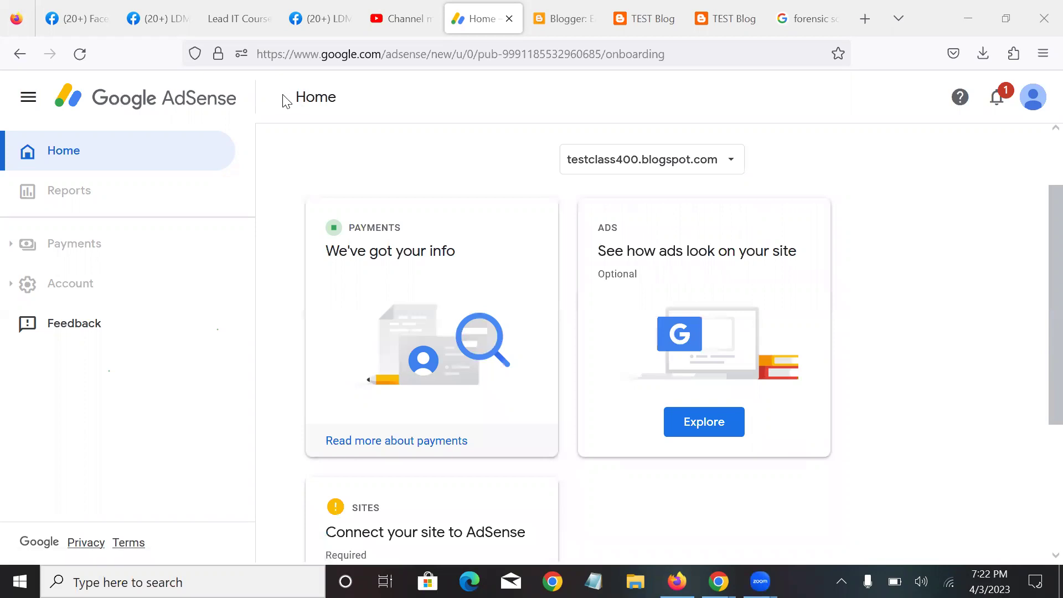
Look at the YouTube channel's monetization requirements and the live TEST Blog, and return to AdSense.
left_click(408, 17)
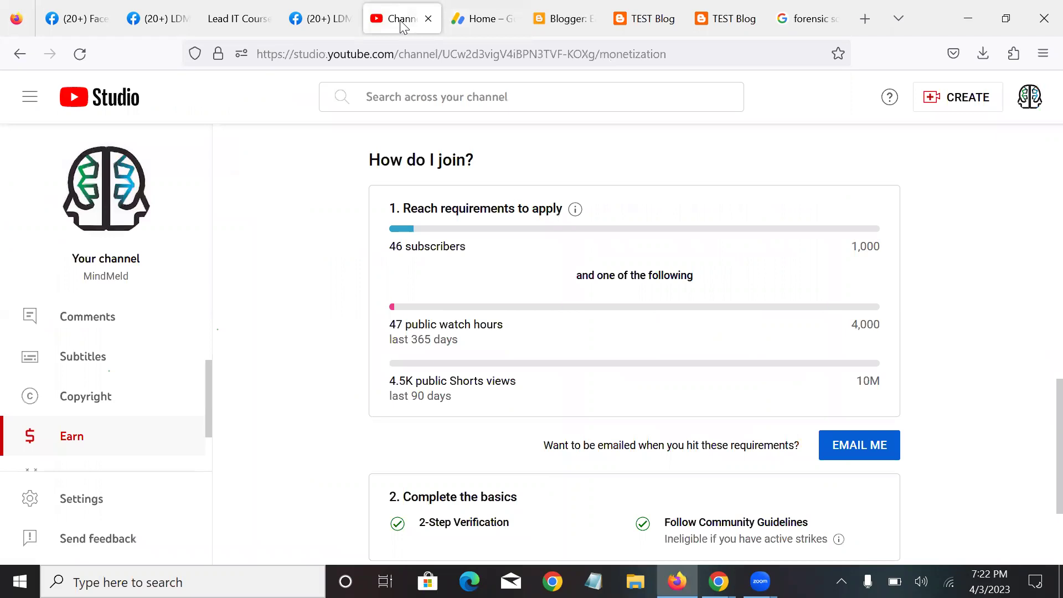
left_click(657, 19)
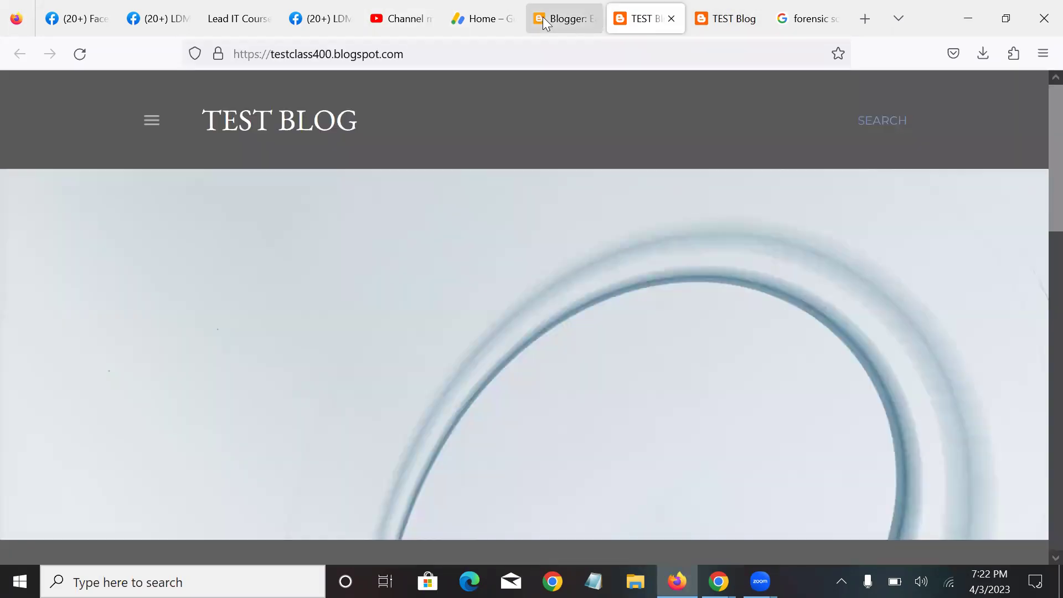
left_click(482, 19)
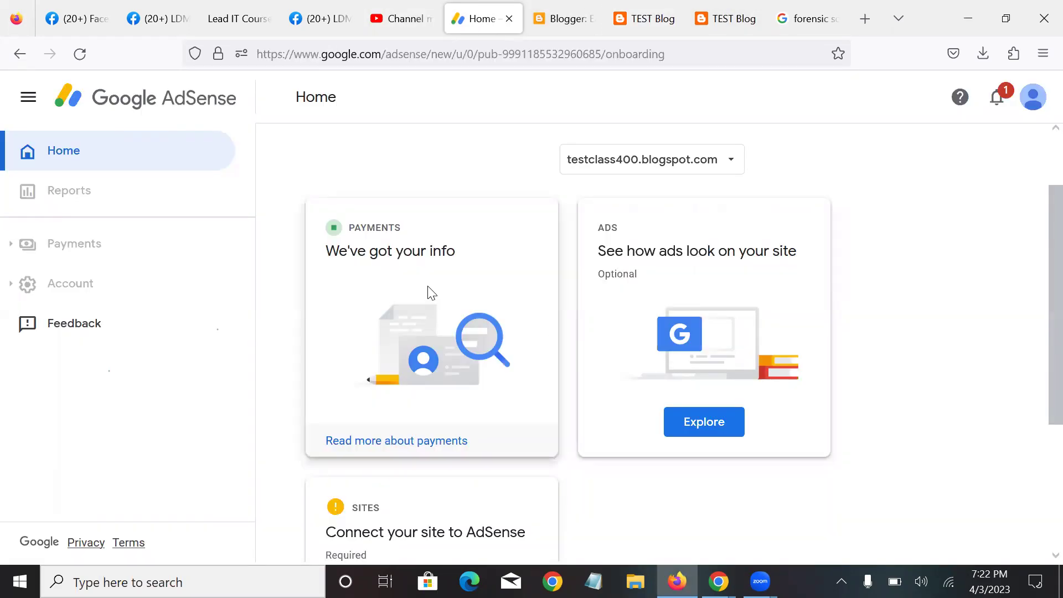
Start connecting the site to AdSense from the onboarding page's Sites card.
scroll(430, 292, "down", 3)
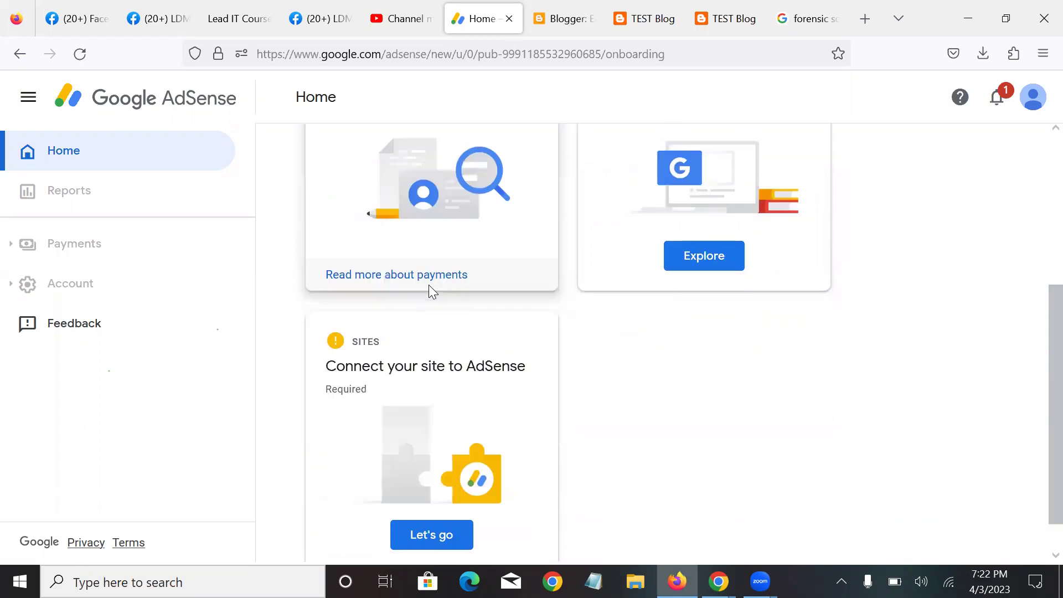
scroll(429, 285, "down", 1)
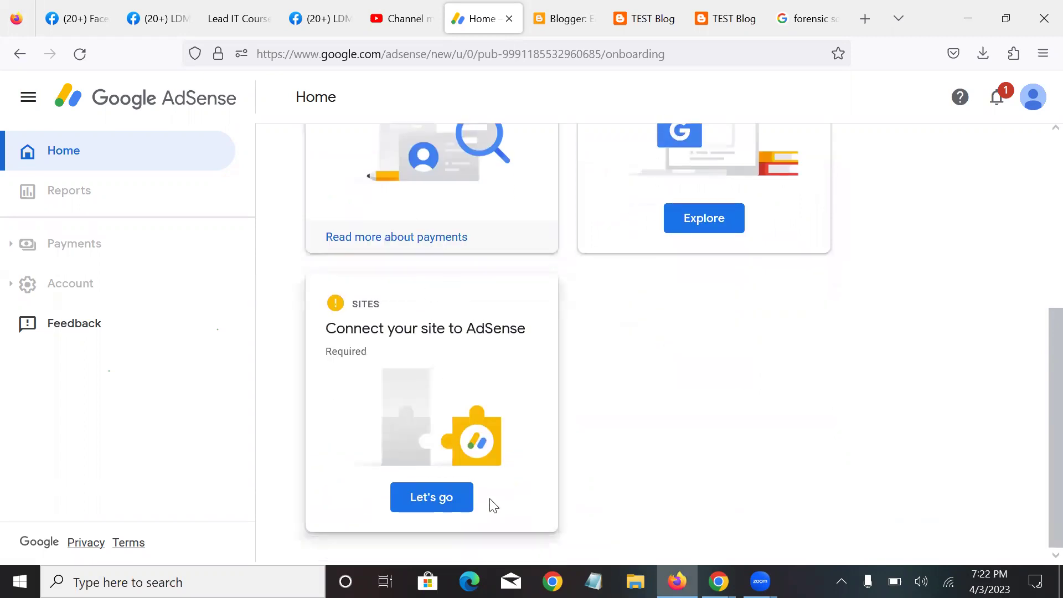
left_click(434, 497)
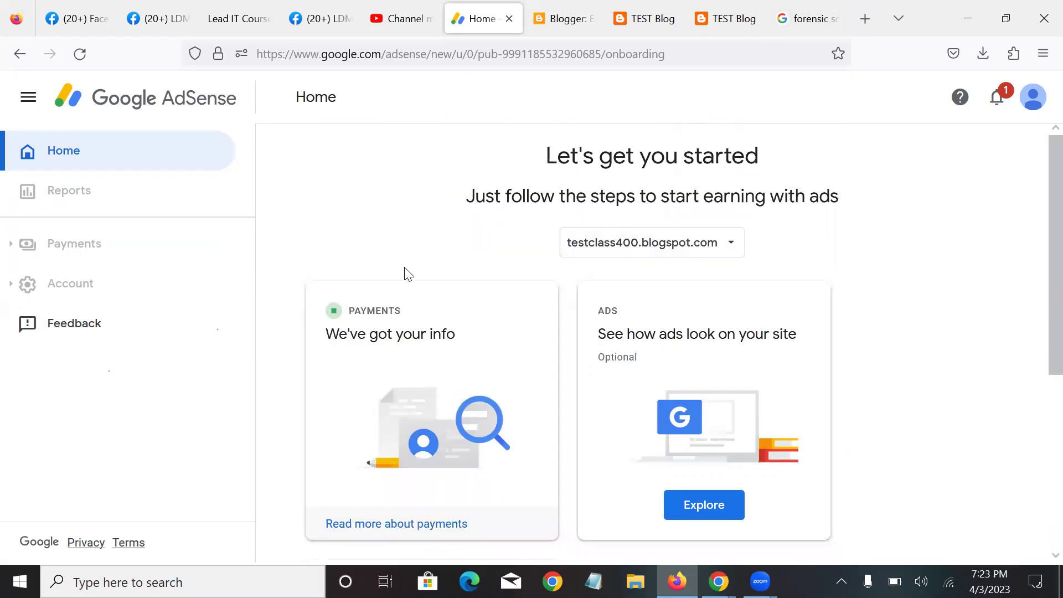
scroll(407, 272, "down", 3)
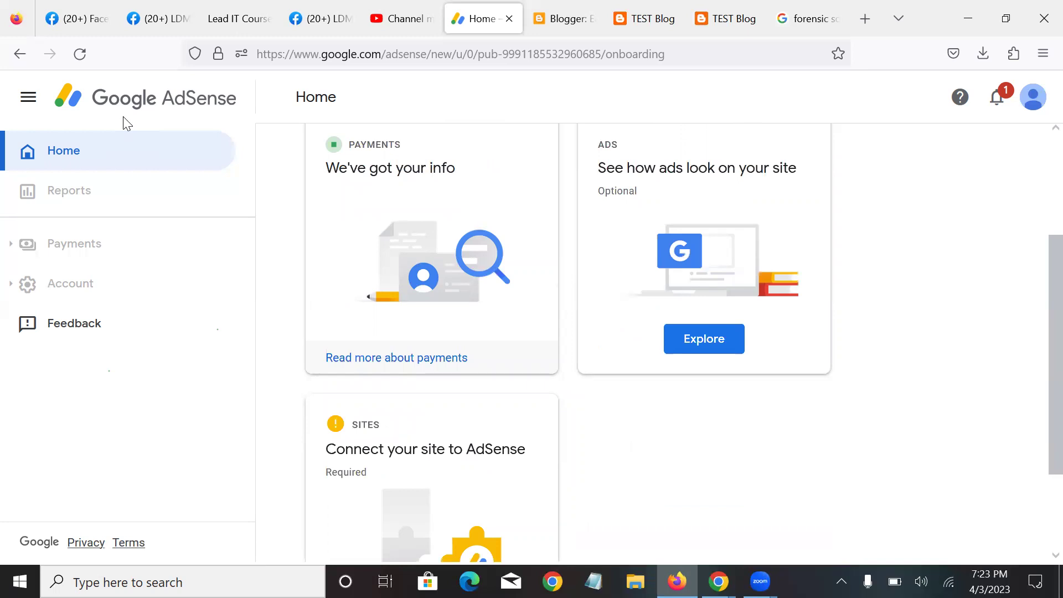
Reload the AdSense onboarding page and dismiss the notice about payment info and connecting the site.
left_click(90, 51)
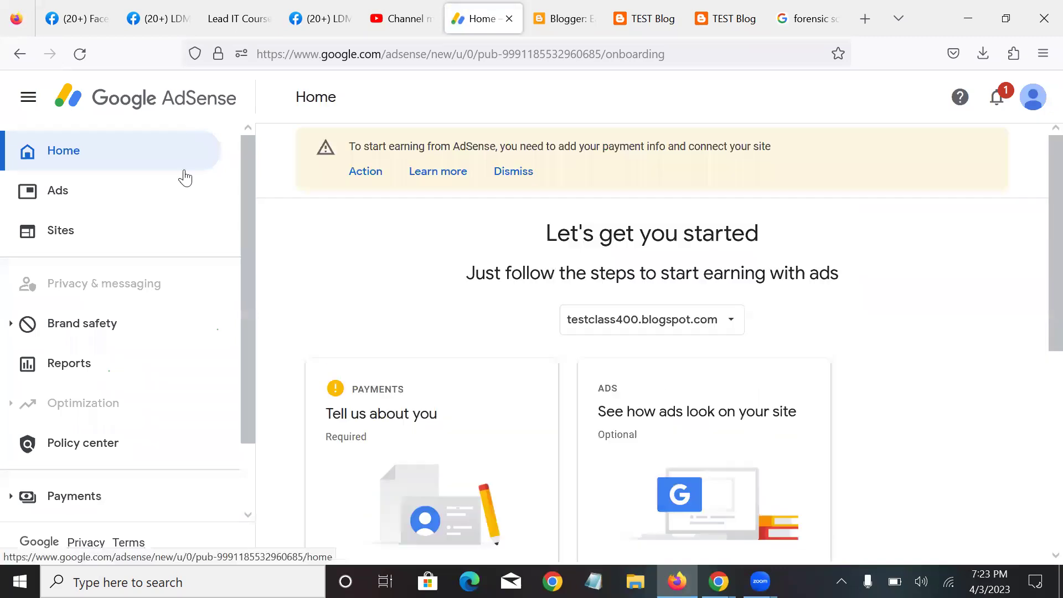
left_click(361, 174)
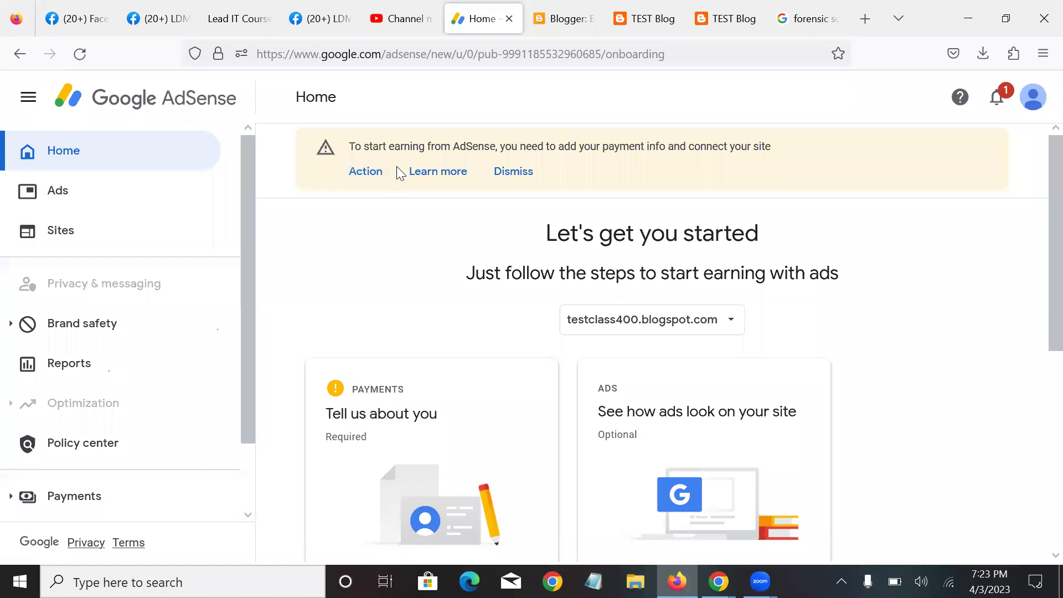
left_click(519, 172)
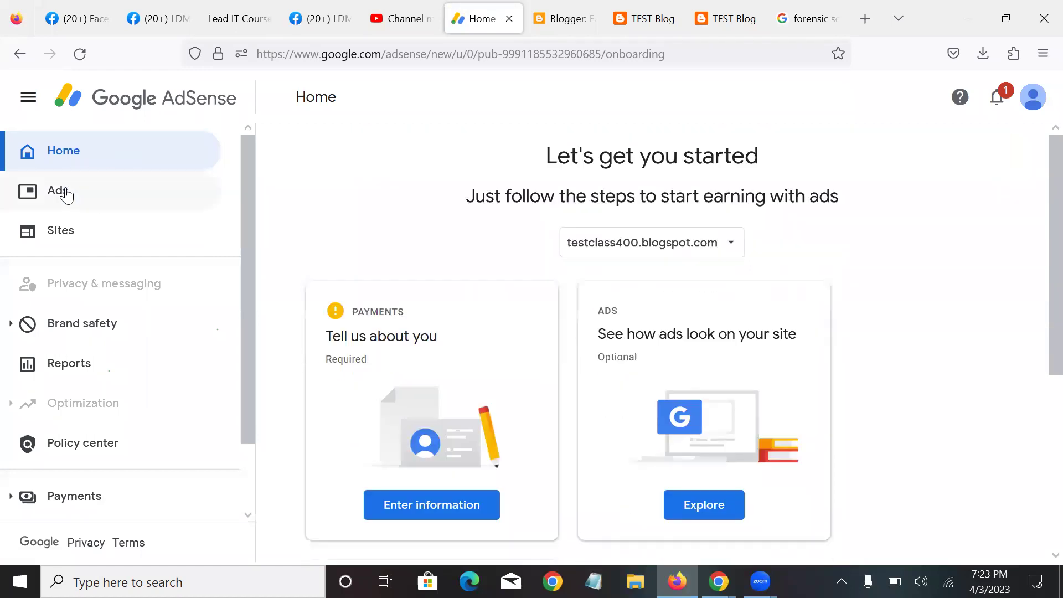
Open the ad settings preview for testclass400.blogspot.com and turn on Auto ads.
left_click(66, 195)
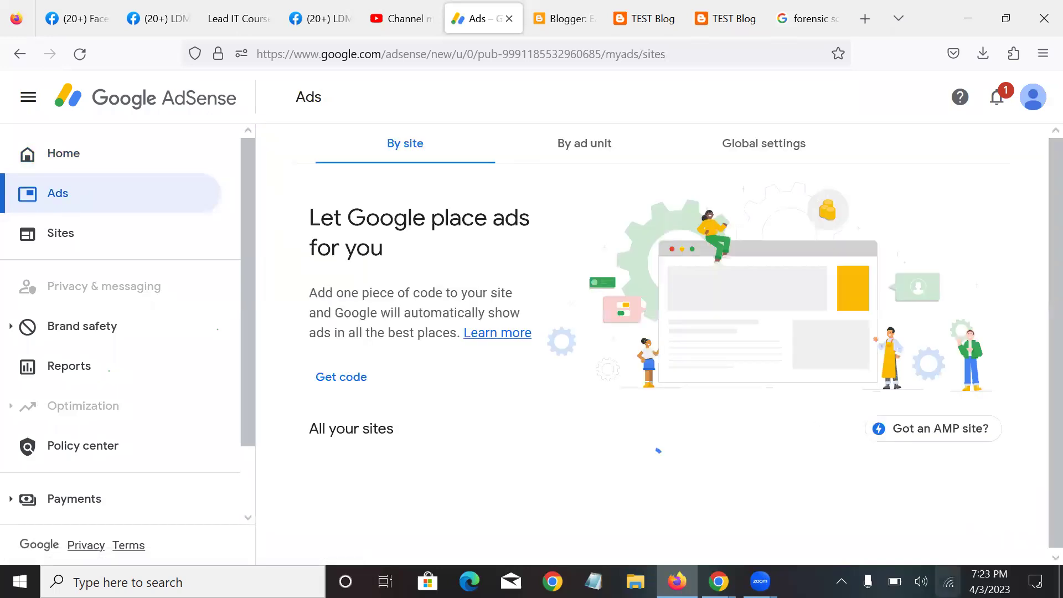
scroll(467, 304, "down", 2)
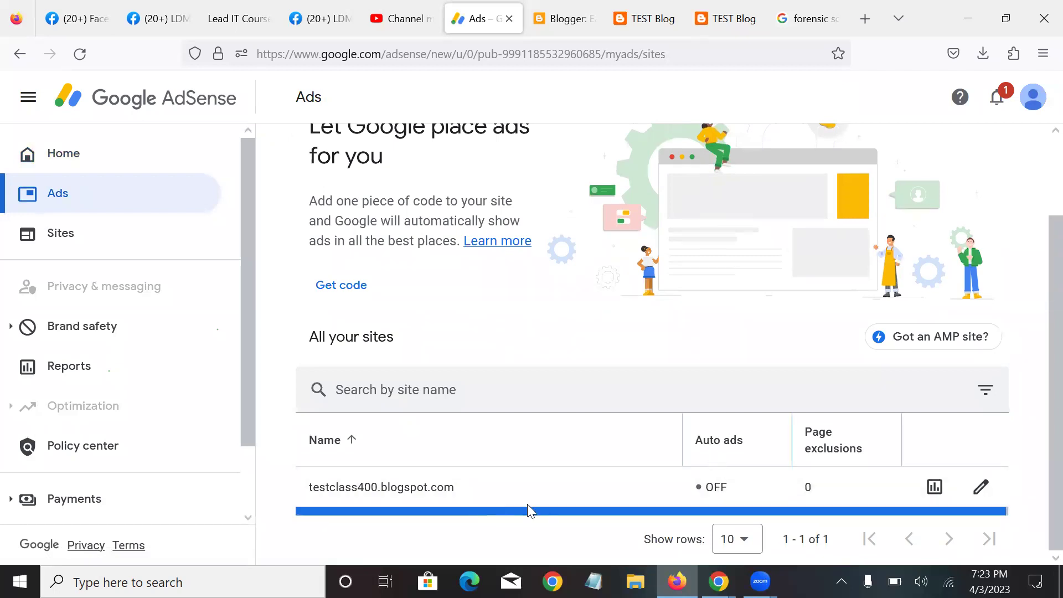
left_click(981, 487)
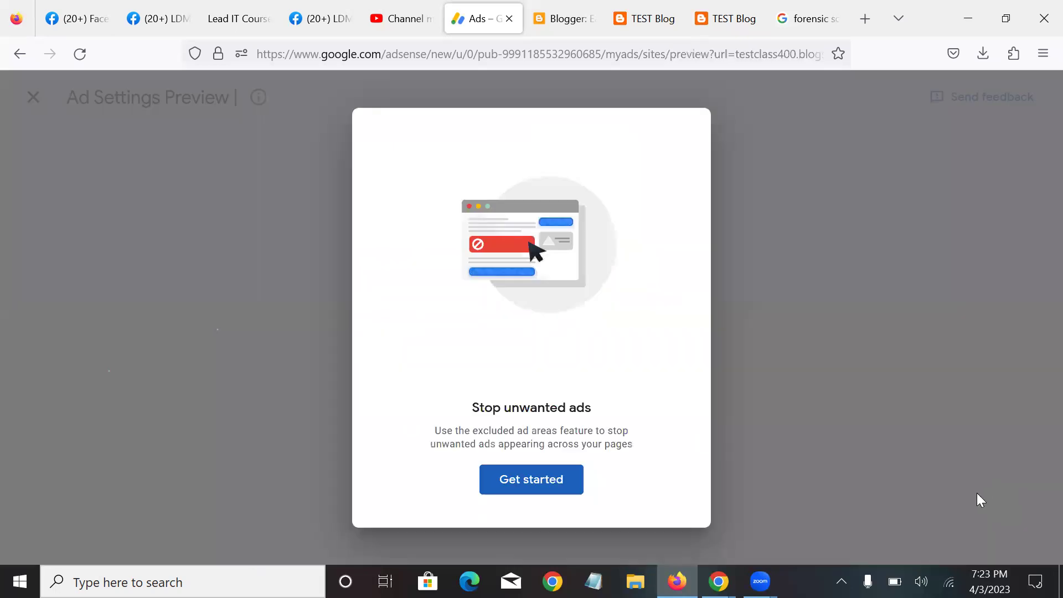
left_click(533, 488)
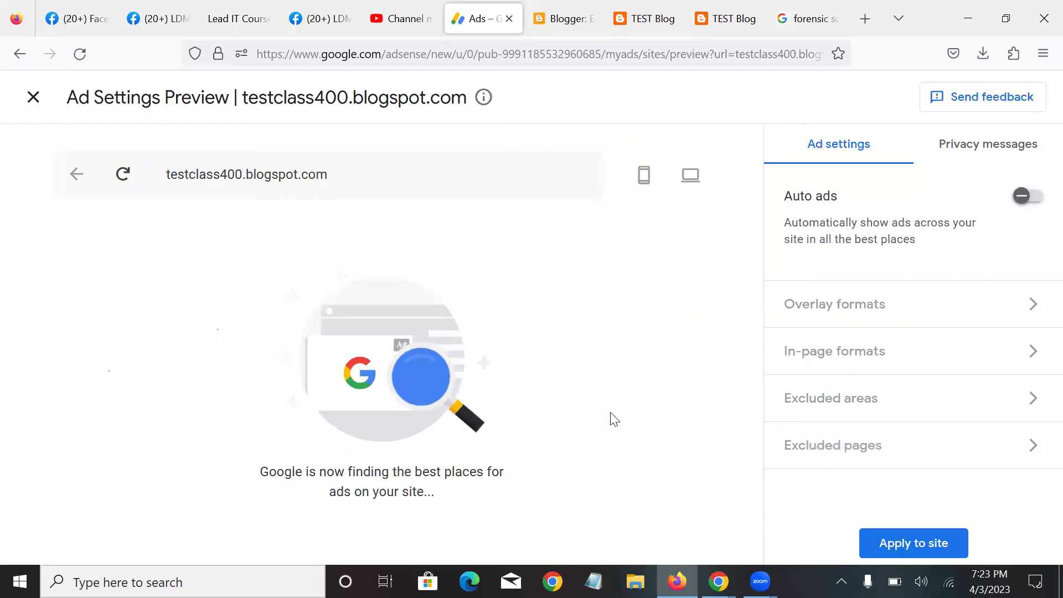
left_click(1019, 197)
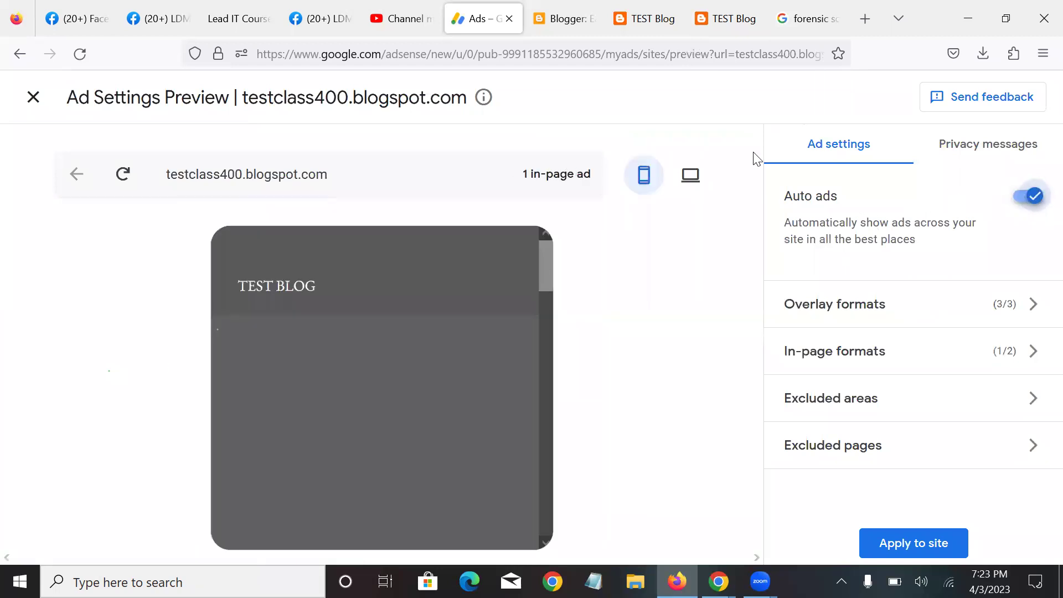
Preview the automatic ad placements across the TEST Blog in desktop view.
left_click(692, 175)
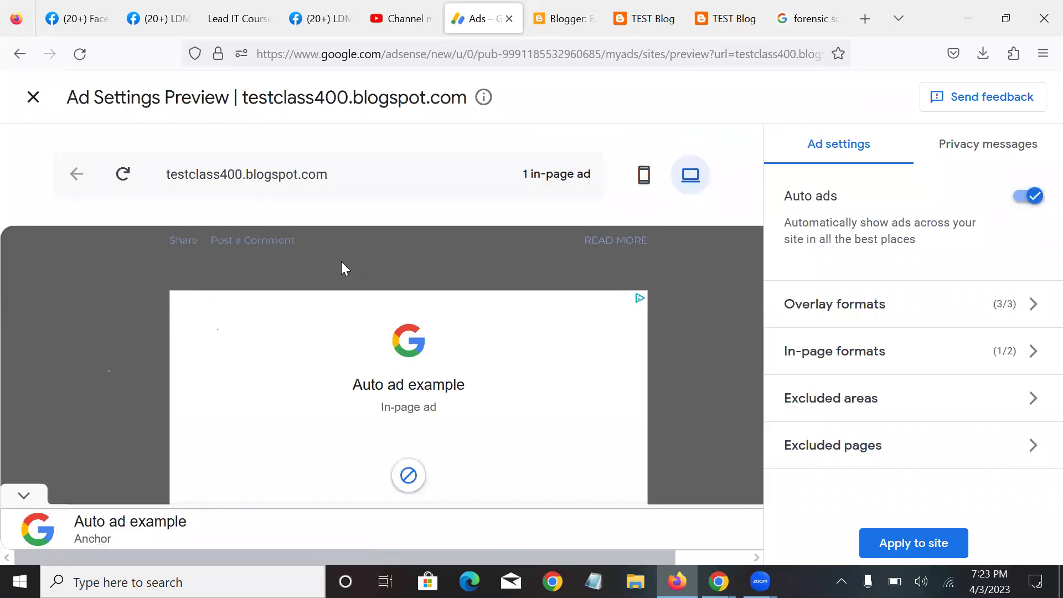
scroll(341, 268, "down", 4)
scroll(425, 309, "up", 4)
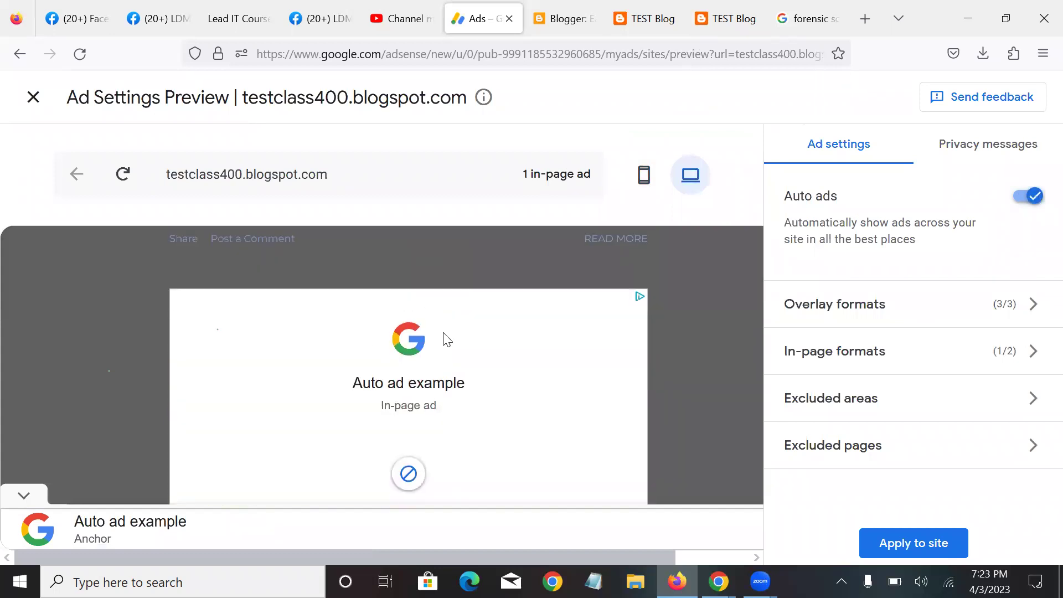
scroll(443, 333, "down", 6)
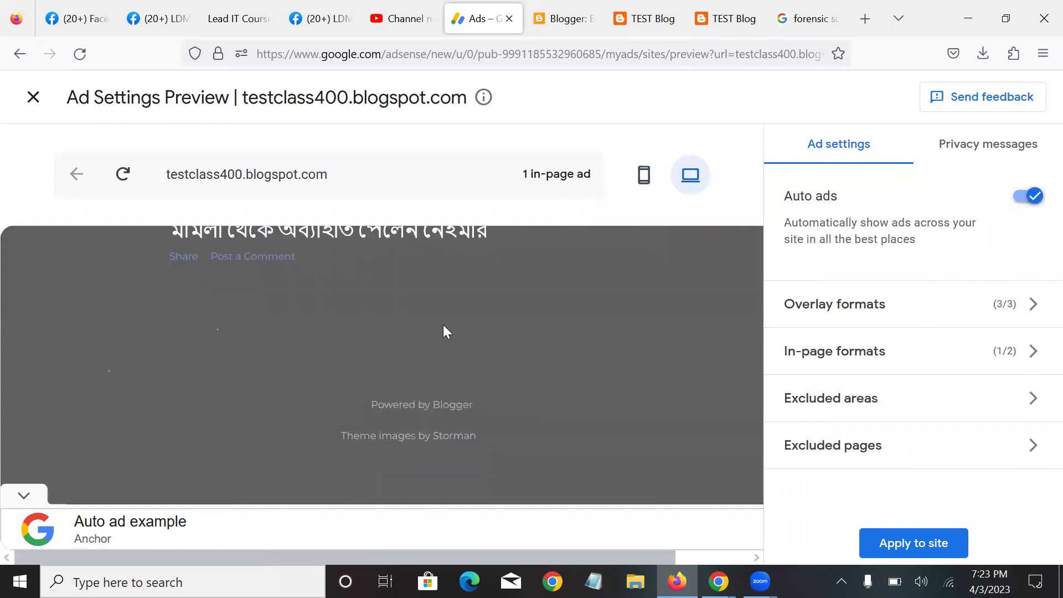
scroll(443, 324, "up", 10)
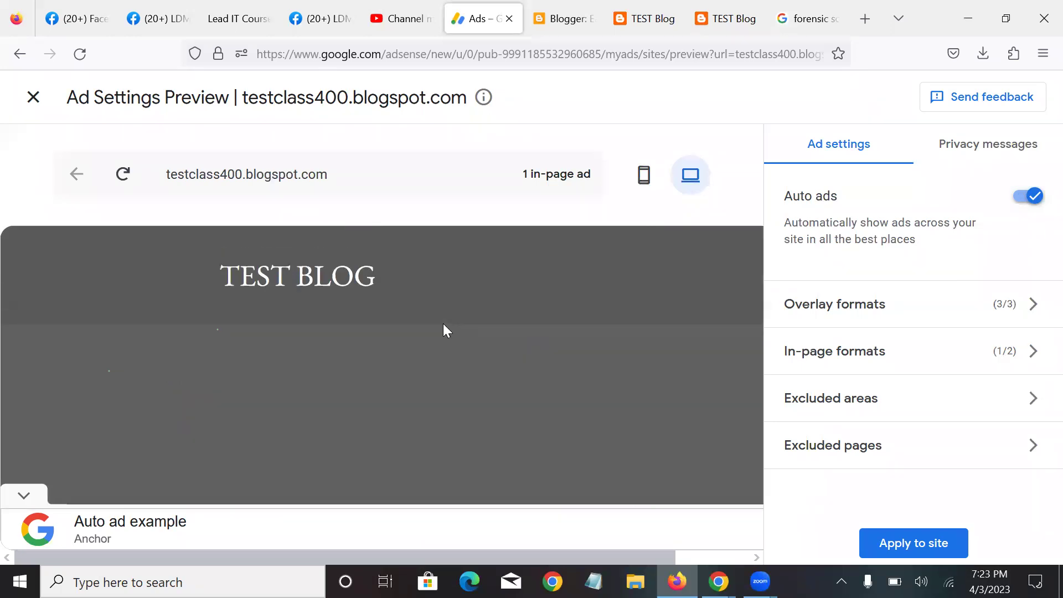
Apply the ad settings to the site with the Apply now option and save.
left_click(933, 545)
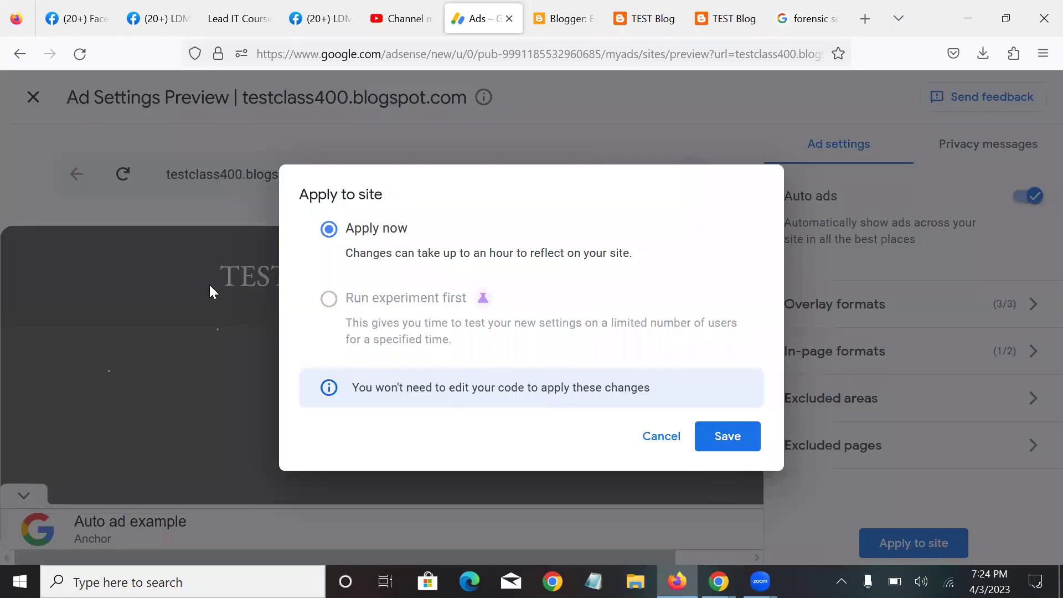
left_click(751, 439)
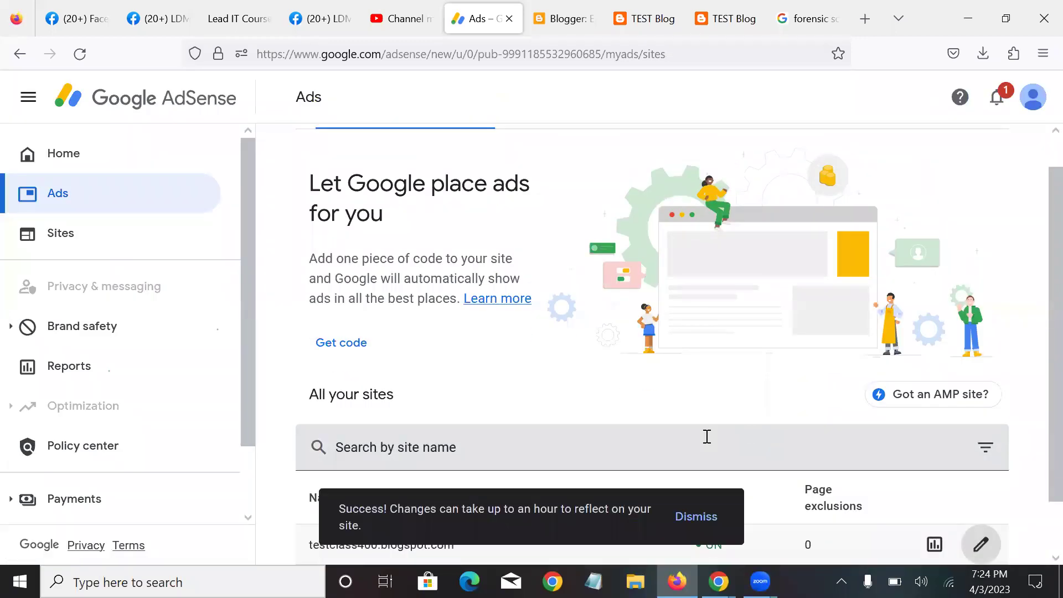
scroll(605, 401, "down", 1)
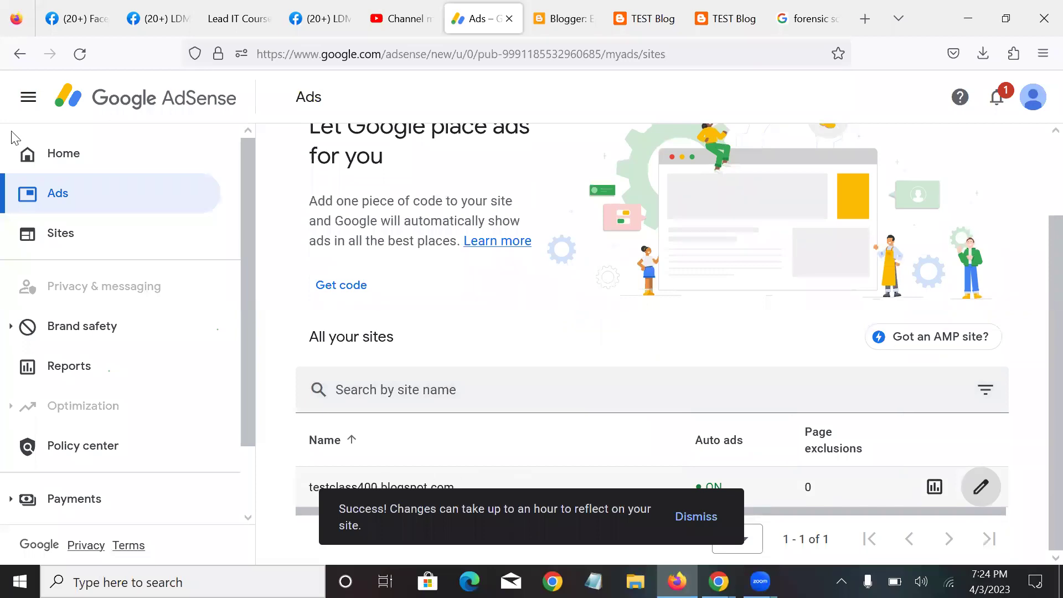
Check the approval status of testclass400.blogspot.com in AdSense's list of sites.
left_click(54, 235)
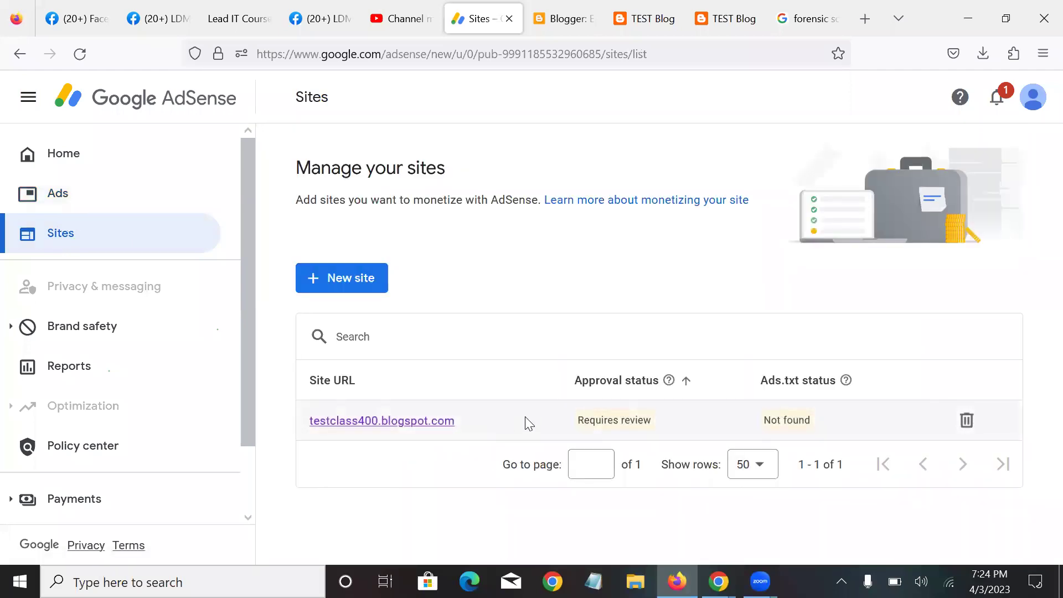
left_click_drag(583, 419, 655, 421)
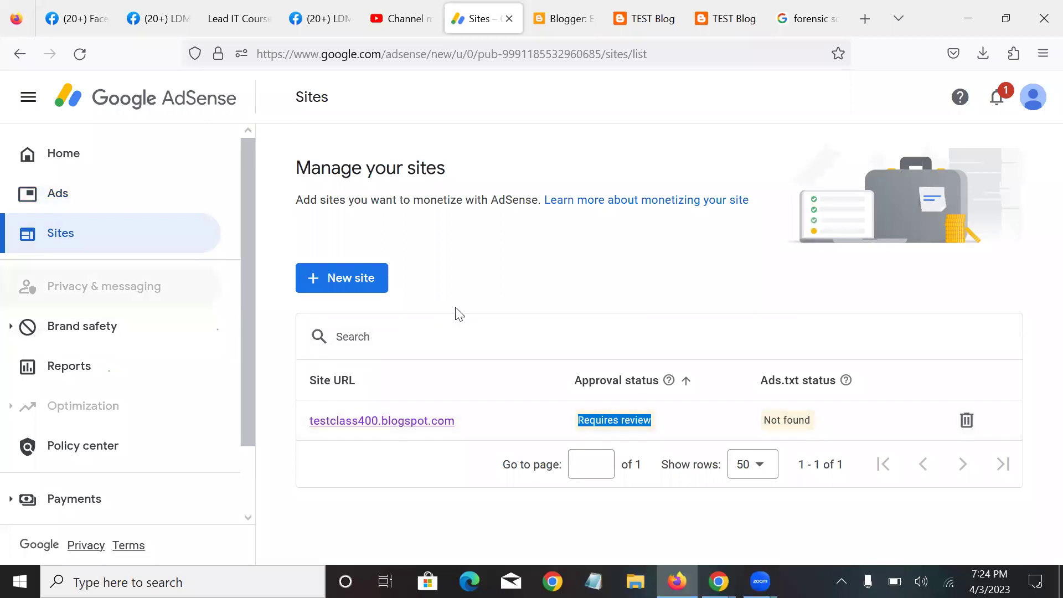
left_click(342, 280)
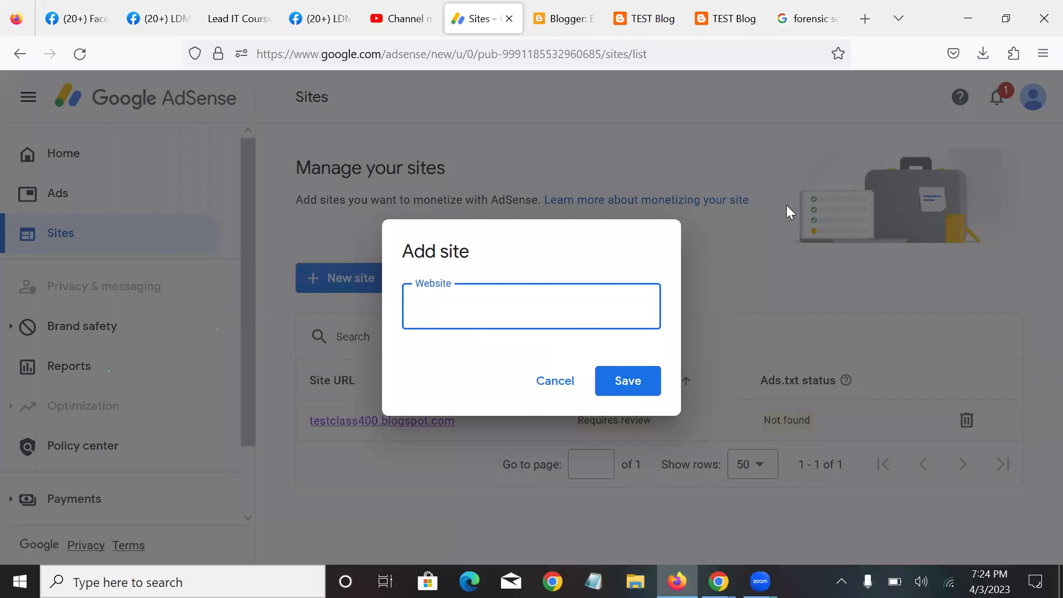
left_click(743, 223)
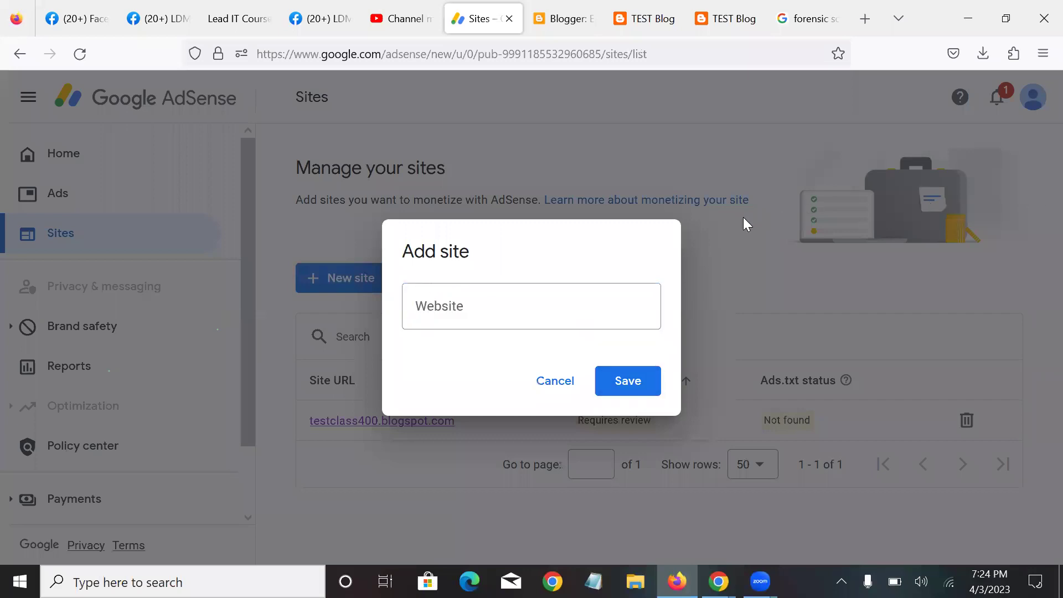
left_click(551, 382)
Review the live TEST Blog, AdSense's site list, Blogger's Earnings page and the YouTube channel's monetization requirements.
left_click(658, 21)
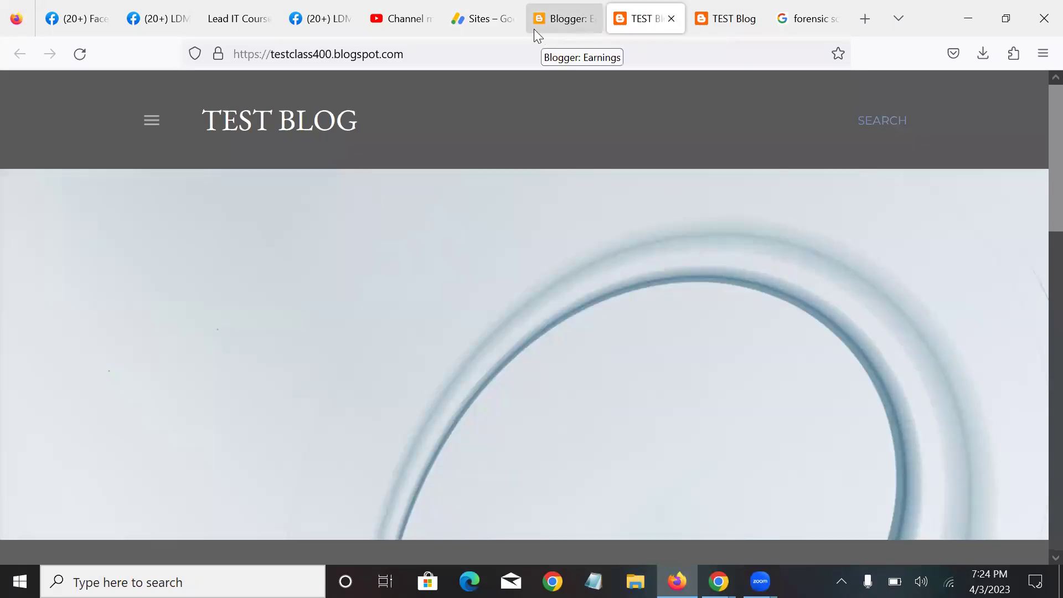
left_click(477, 13)
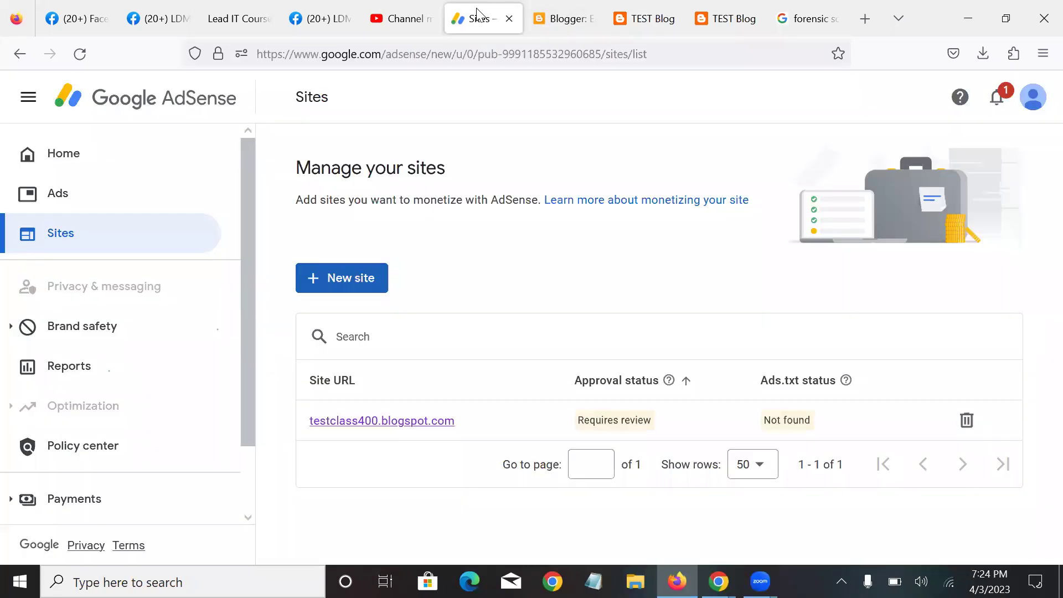
left_click(564, 19)
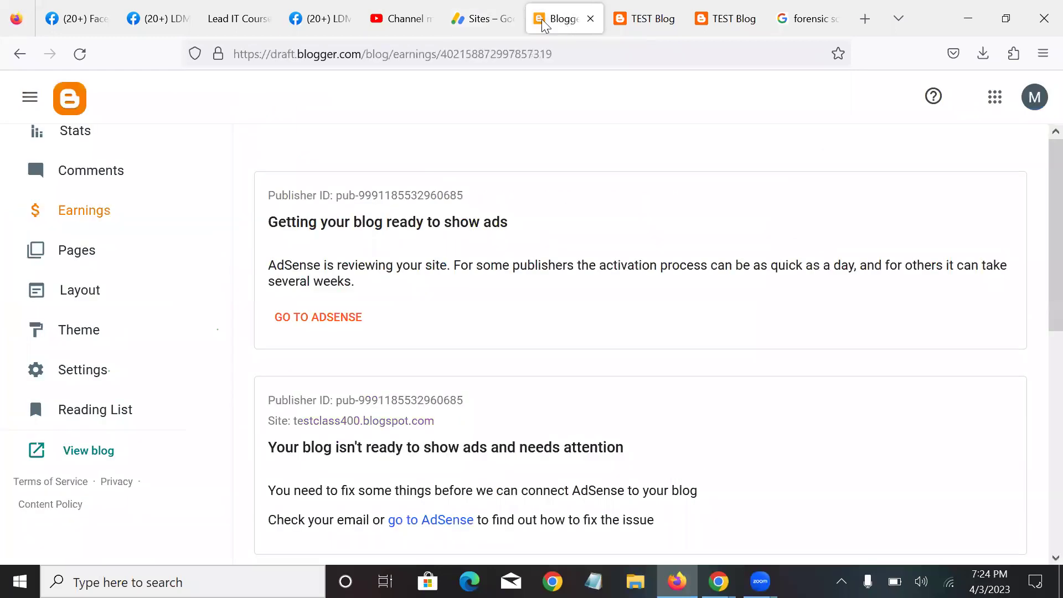
left_click(410, 25)
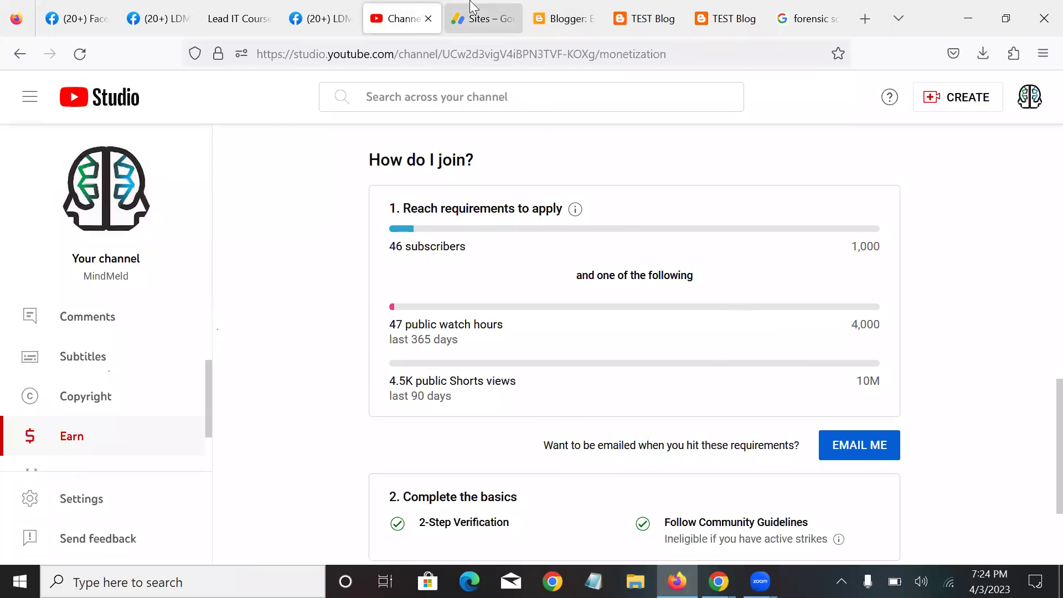
left_click(565, 18)
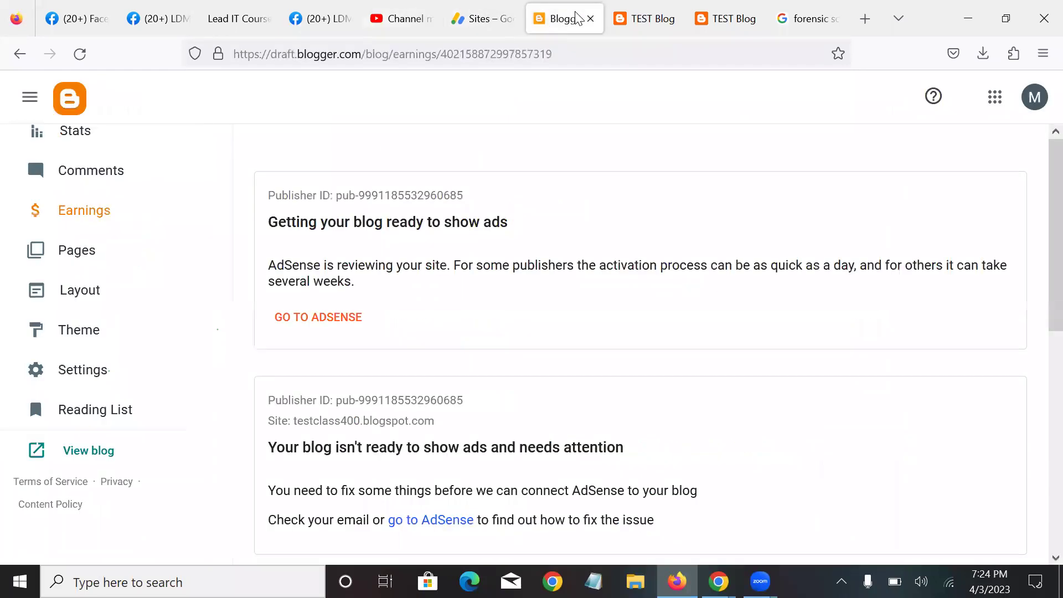
left_click(640, 23)
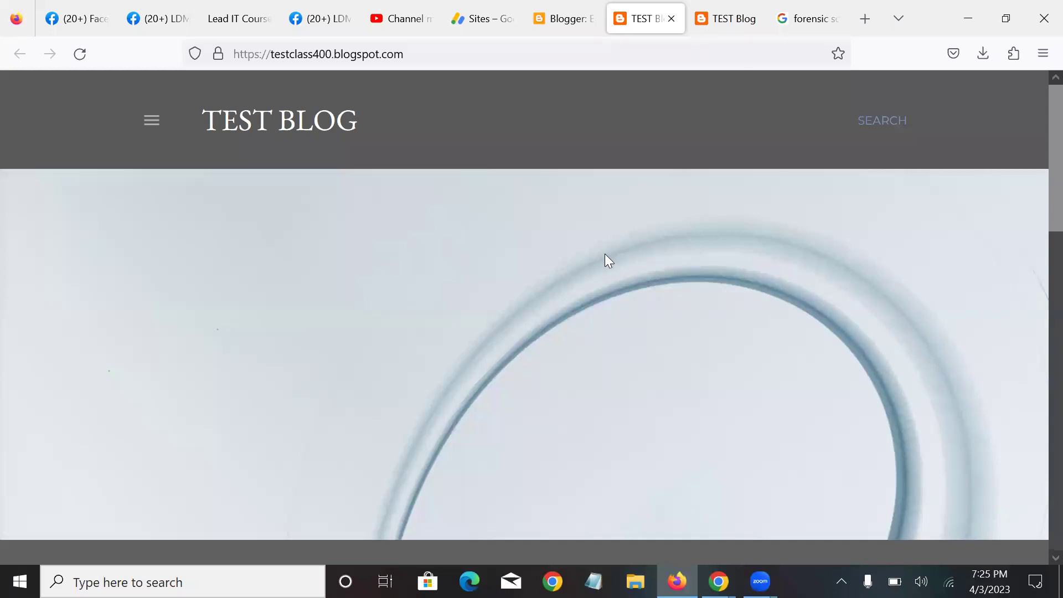
Reload the TEST Blog's Earnings page in Blogger and open AdSense from there.
left_click(720, 18)
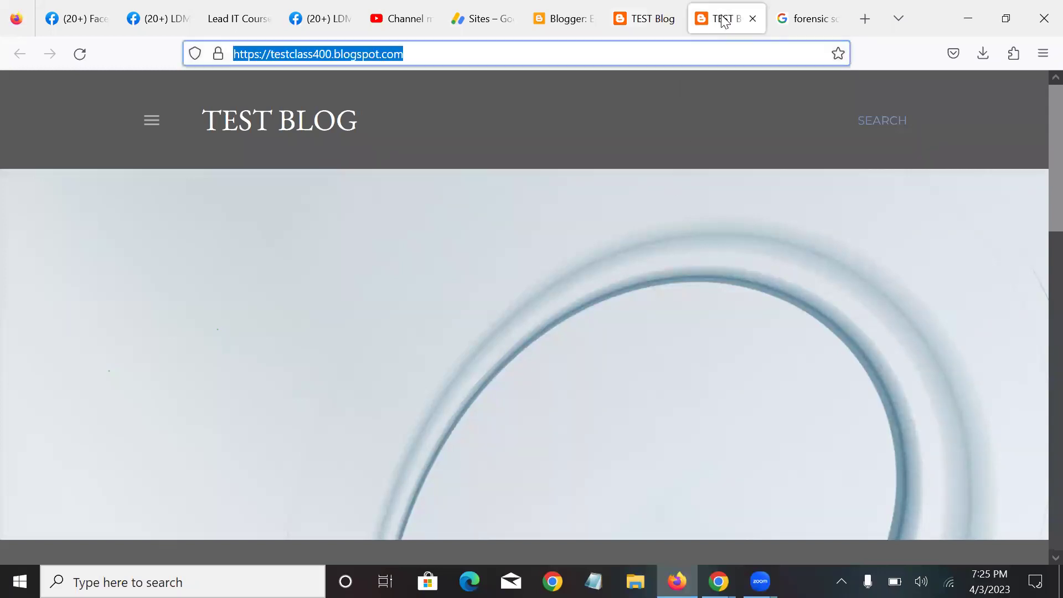
left_click(561, 19)
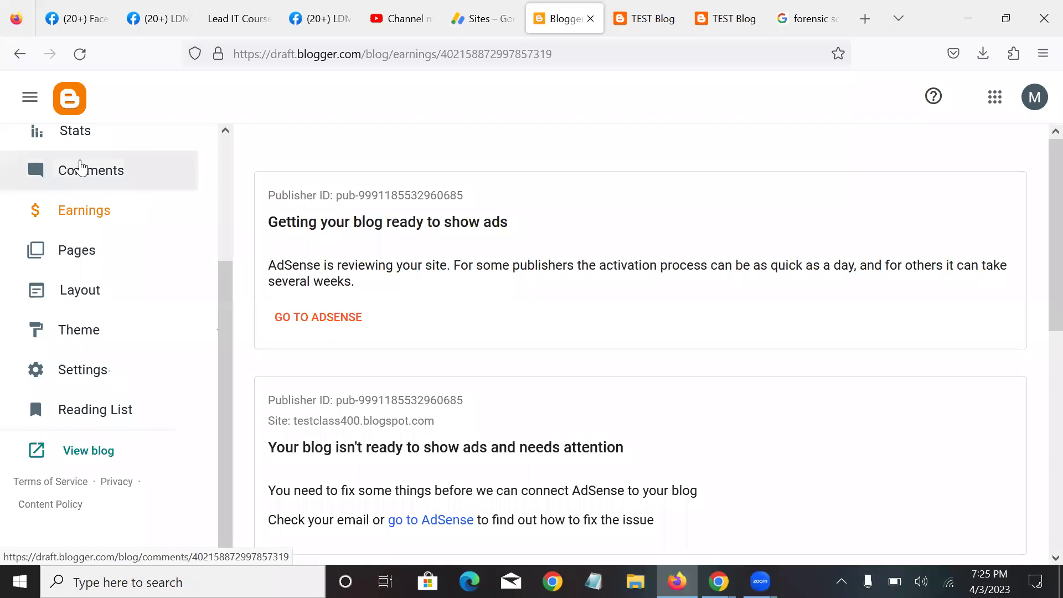
scroll(92, 240, "up", 3)
left_click(80, 54)
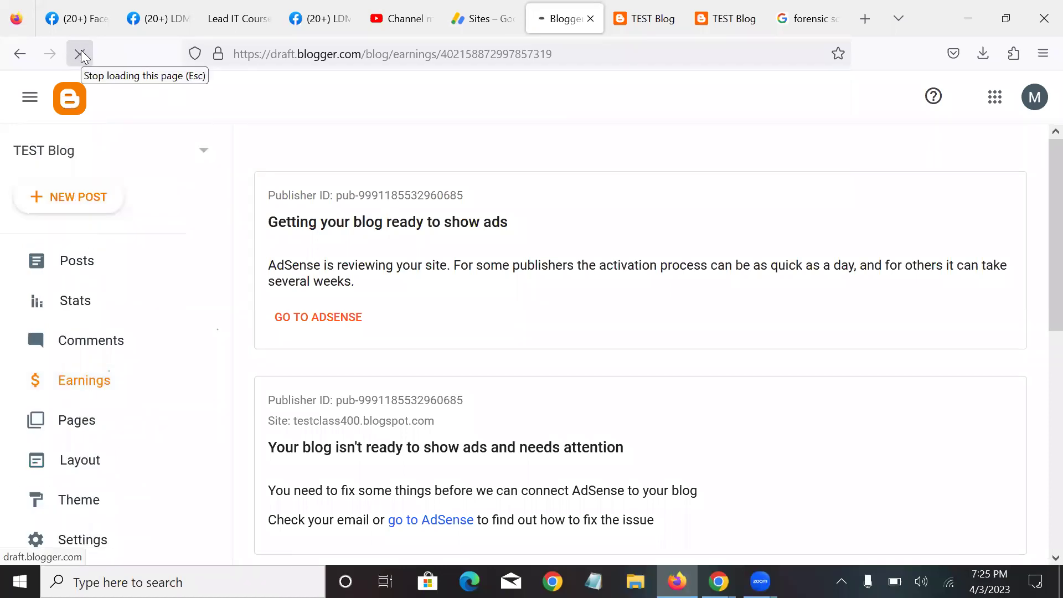
left_click(329, 315)
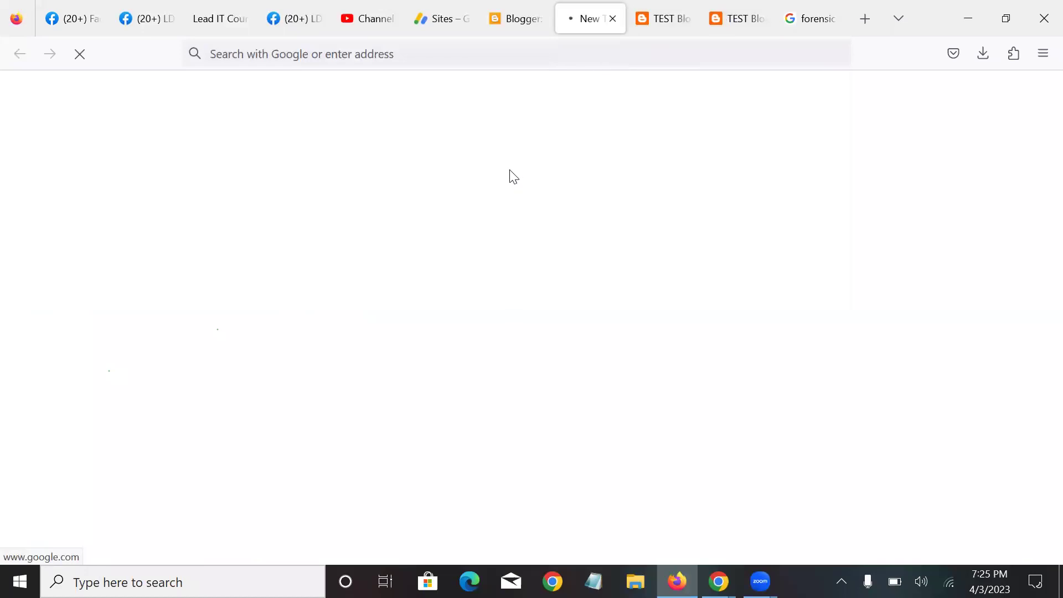
left_click(521, 20)
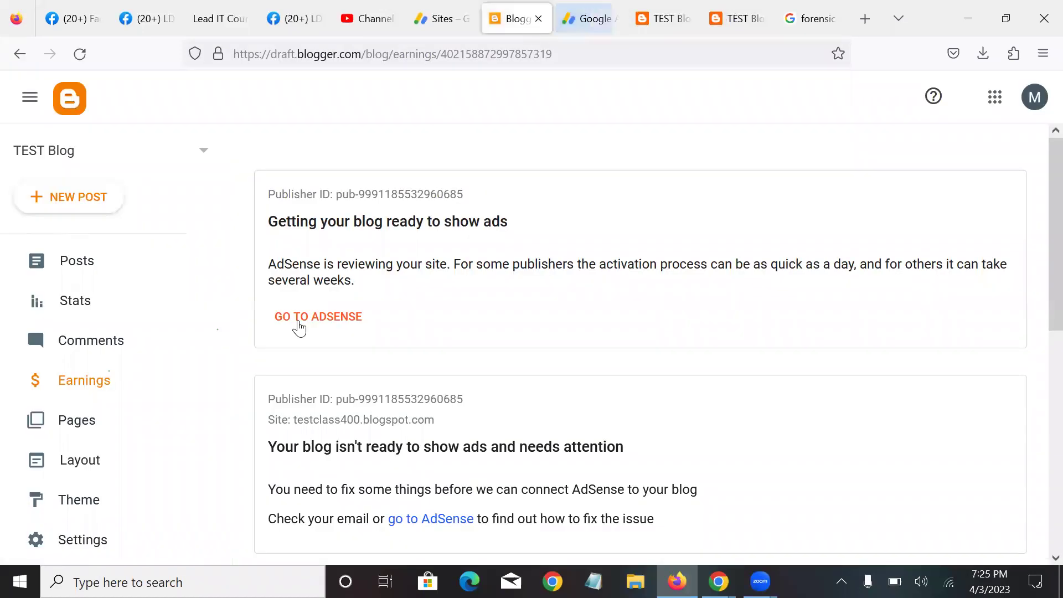
left_click(589, 18)
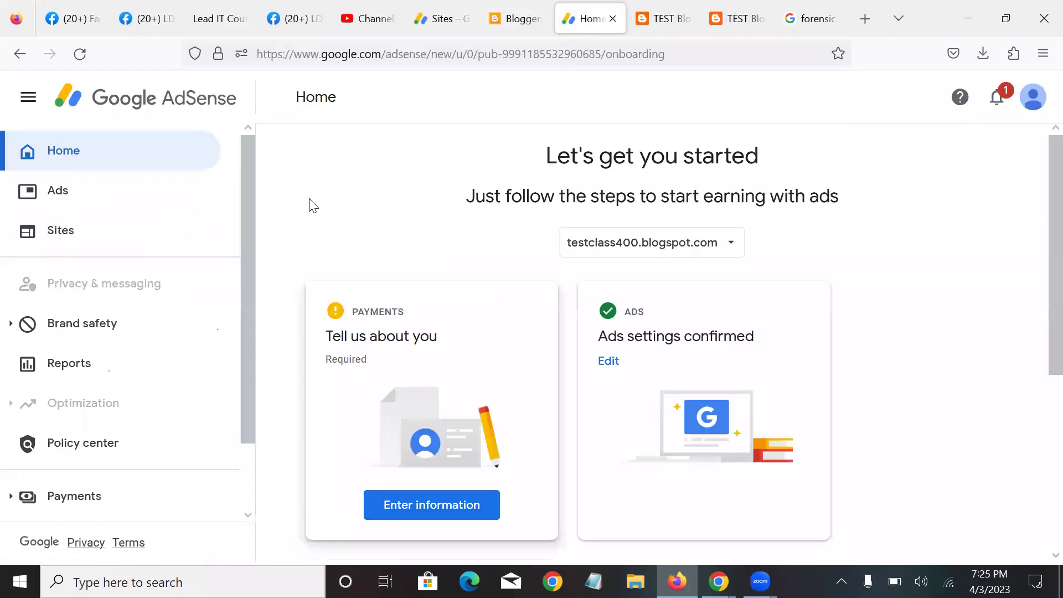
Connect testclass400.blogspot.com to AdSense and request the site's review.
scroll(502, 191, "down", 2)
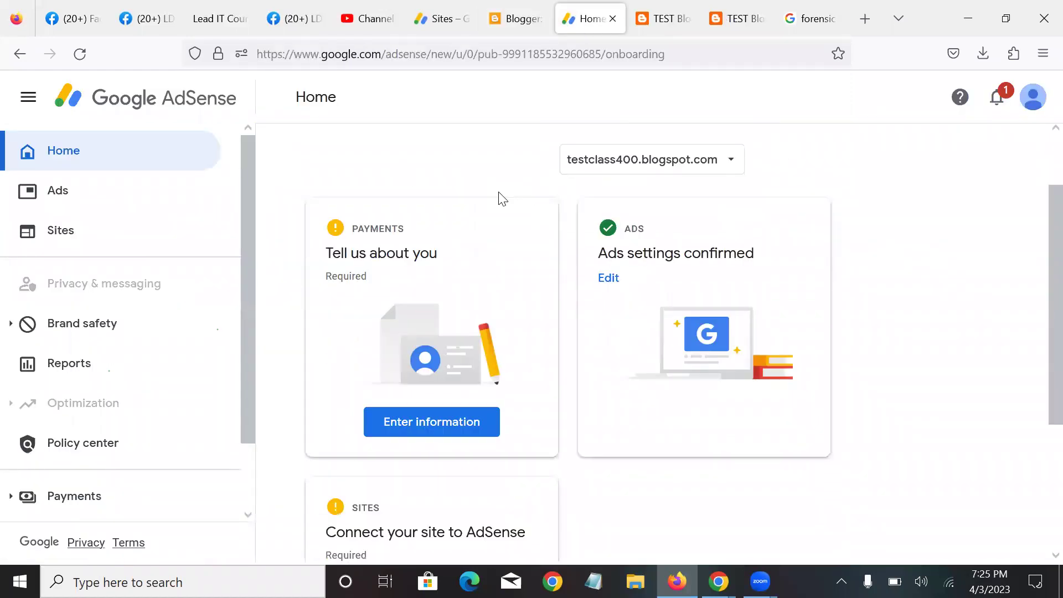
scroll(657, 194, "down", 1)
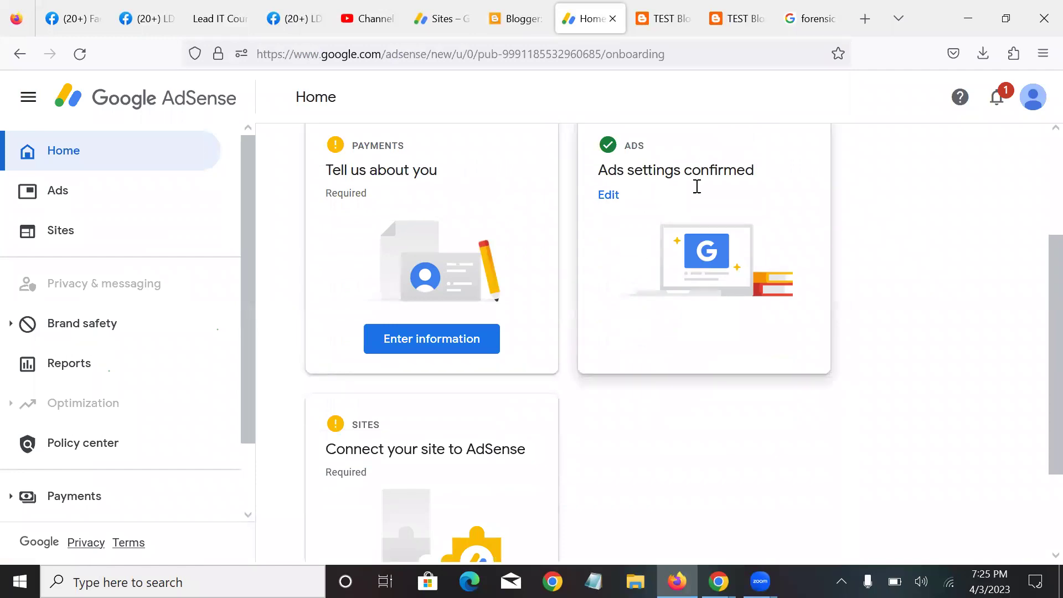
scroll(698, 187, "down", 2)
scroll(676, 195, "down", 1)
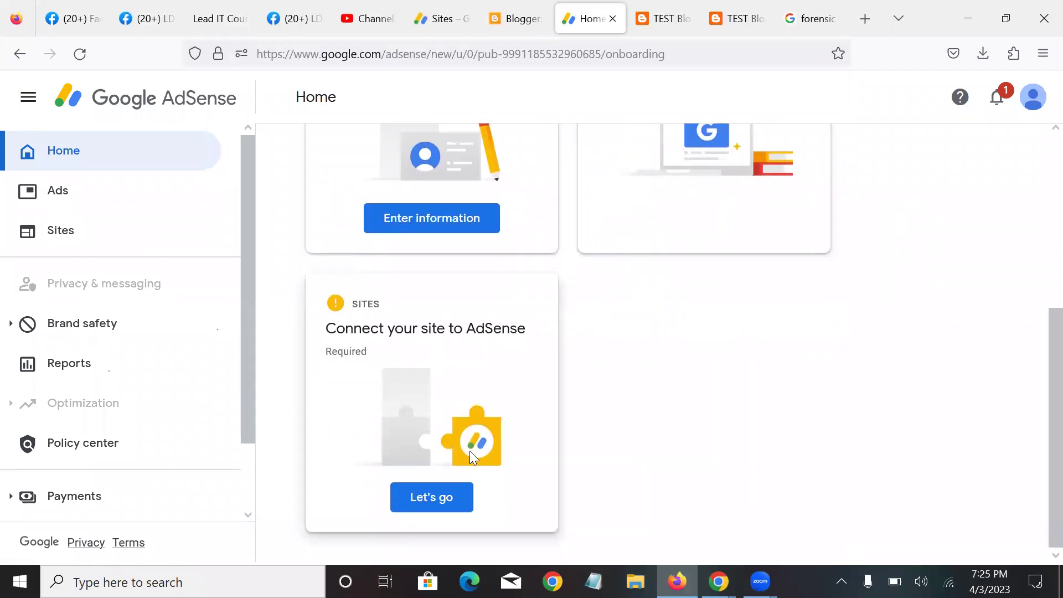
left_click(442, 498)
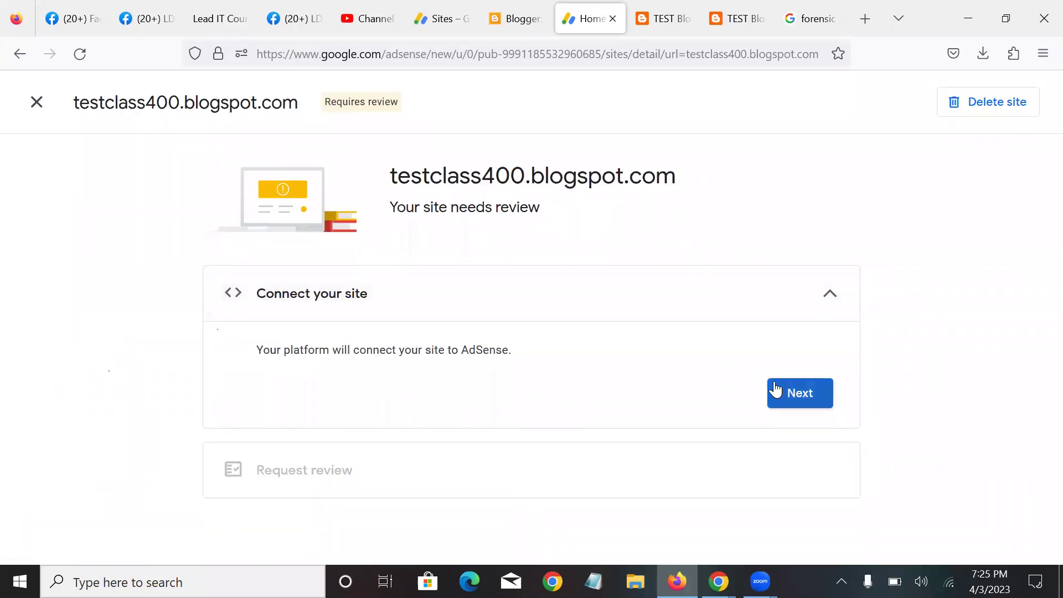
left_click(800, 403)
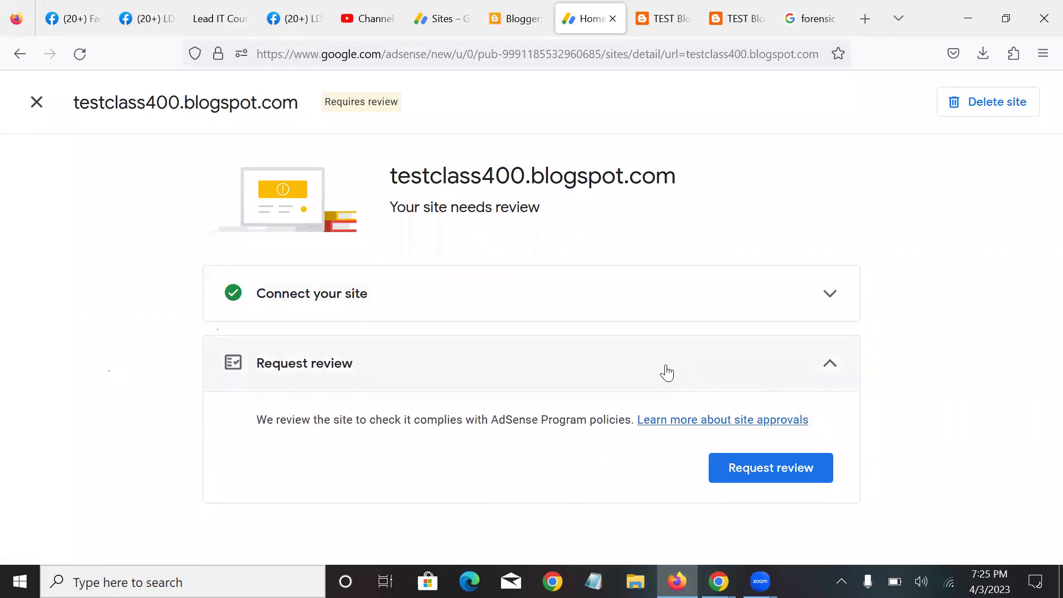
left_click(784, 465)
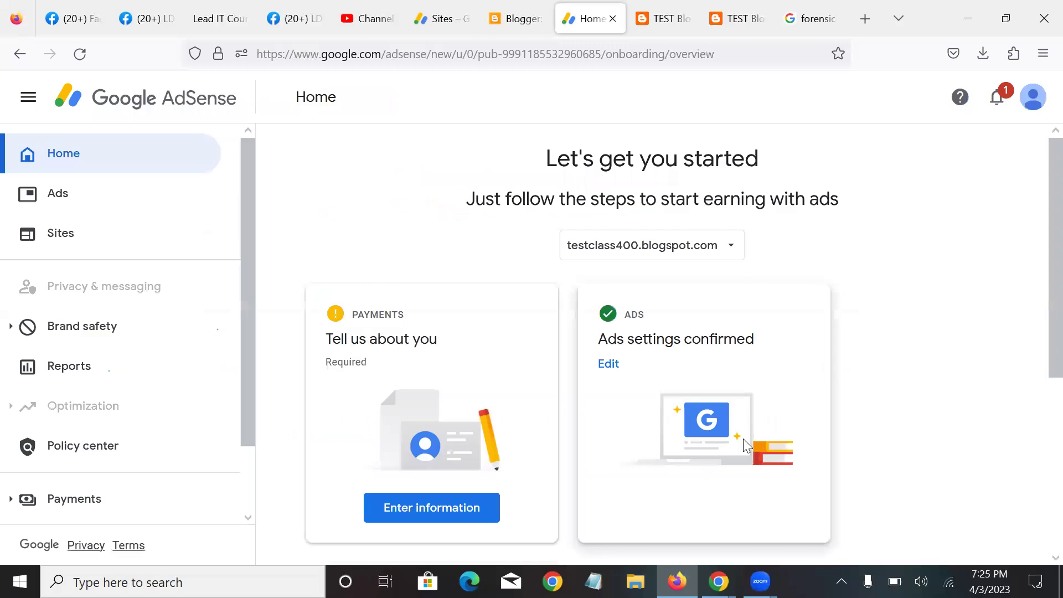
Complete the required payments information by verifying the phone number with the verification code sent by text message (SMS).
scroll(388, 278, "down", 5)
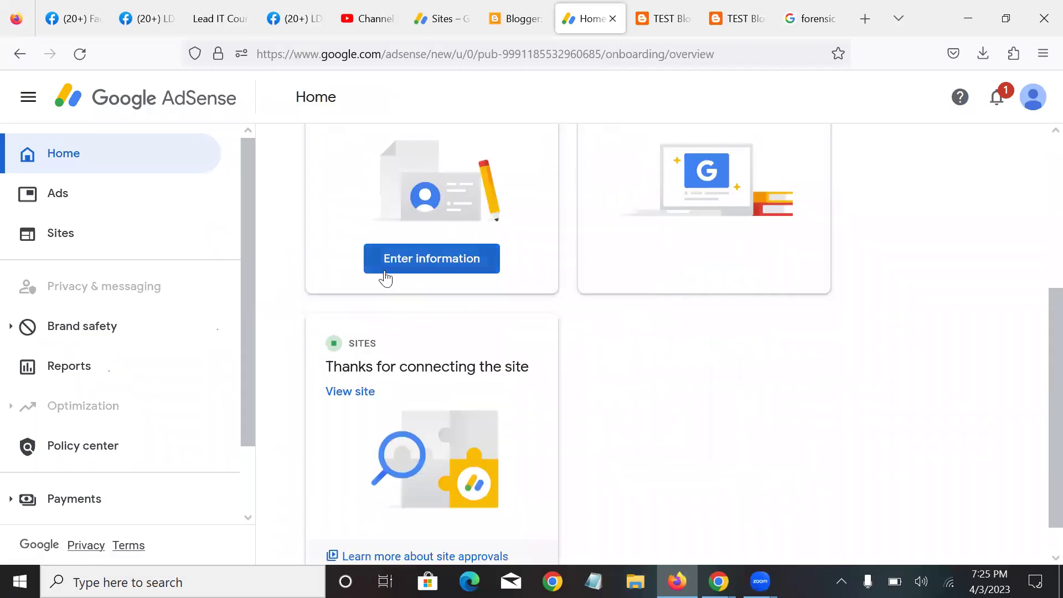
scroll(385, 278, "up", 3)
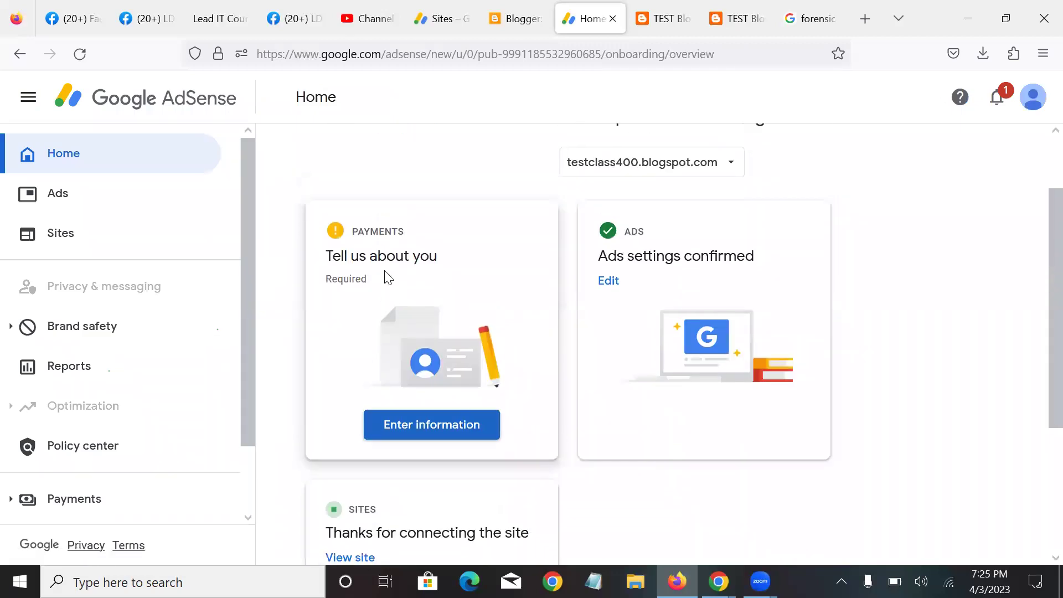
left_click(404, 426)
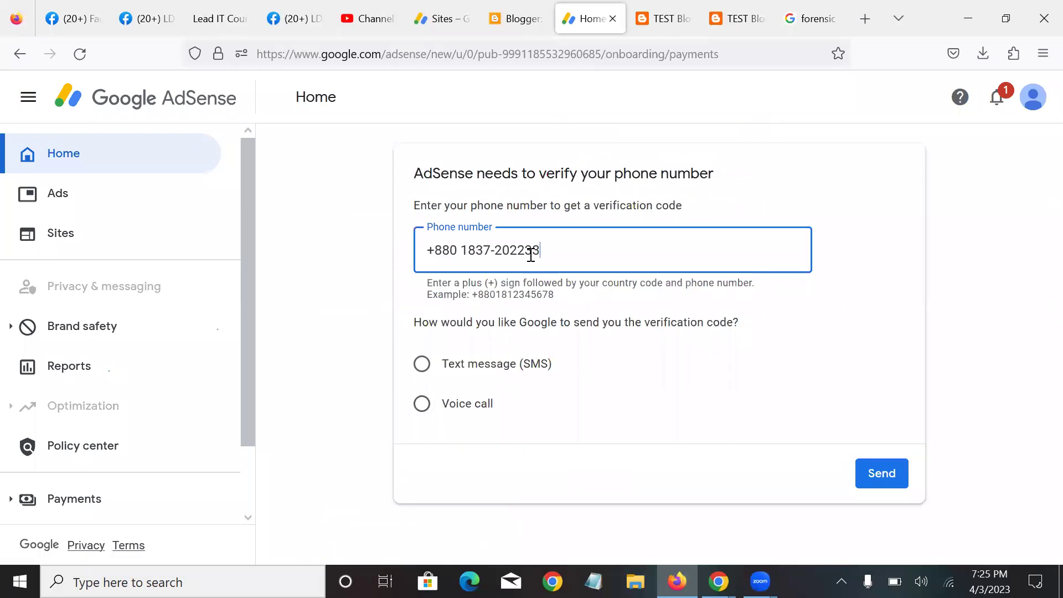
left_click(465, 363)
left_click(422, 364)
left_click(882, 474)
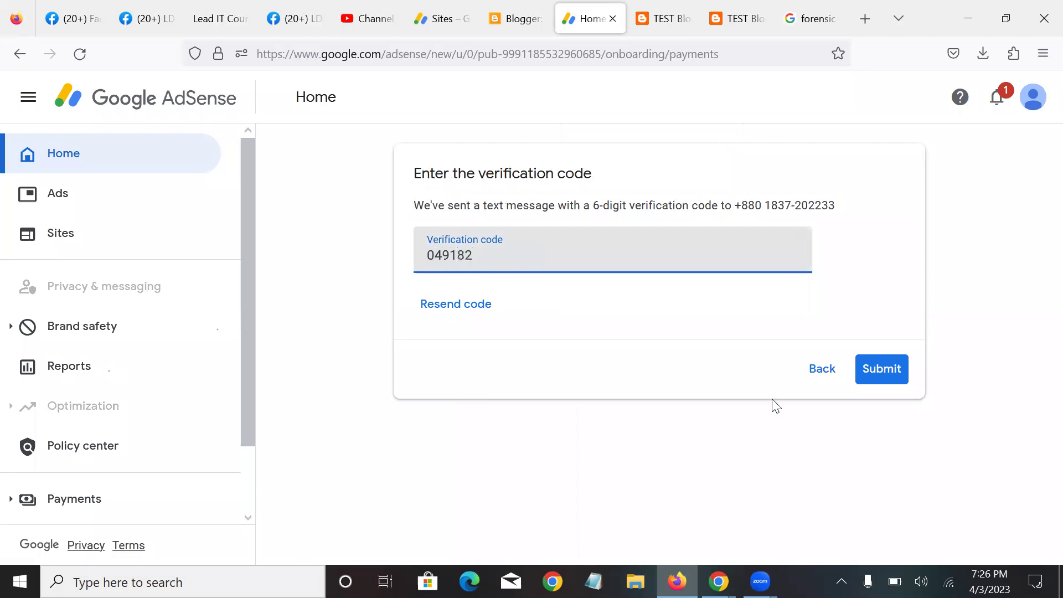
left_click(887, 370)
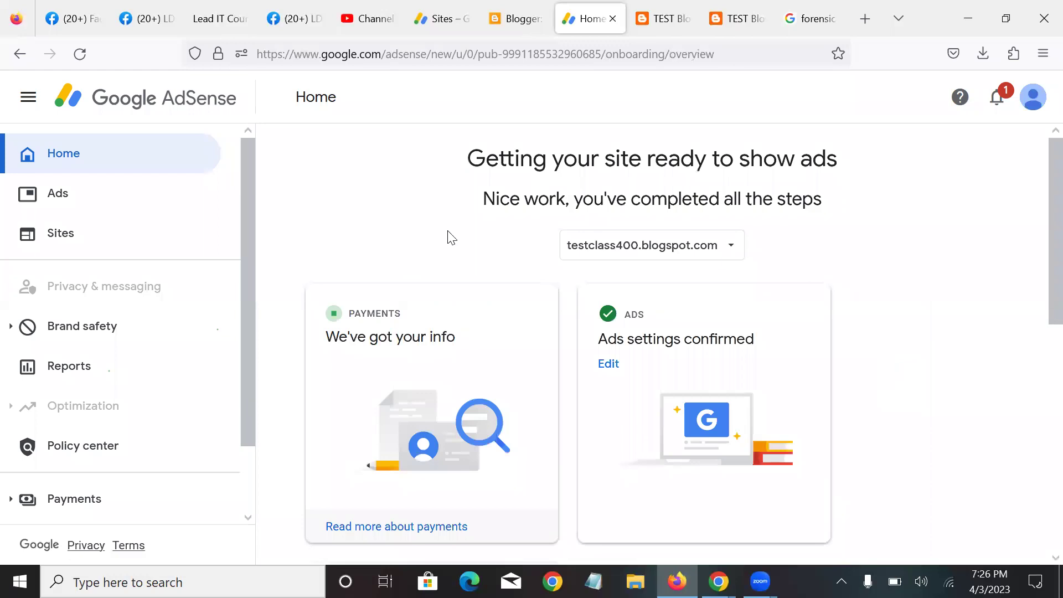
Review the onboarding cards, open the Get privacy ready review and examine the blocking controls for all sites.
scroll(451, 237, "down", 3)
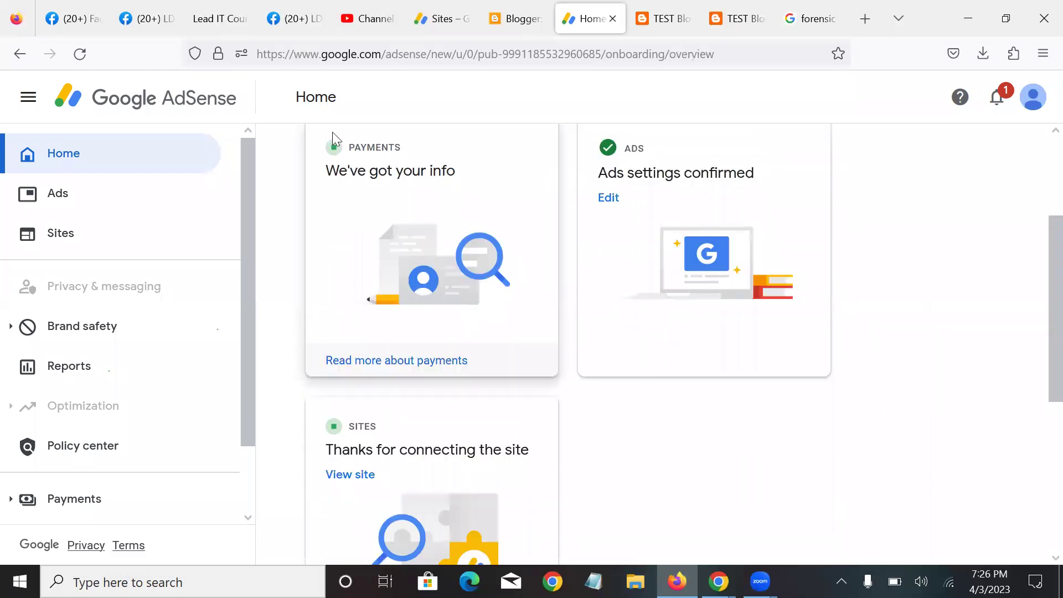
scroll(355, 266, "down", 5)
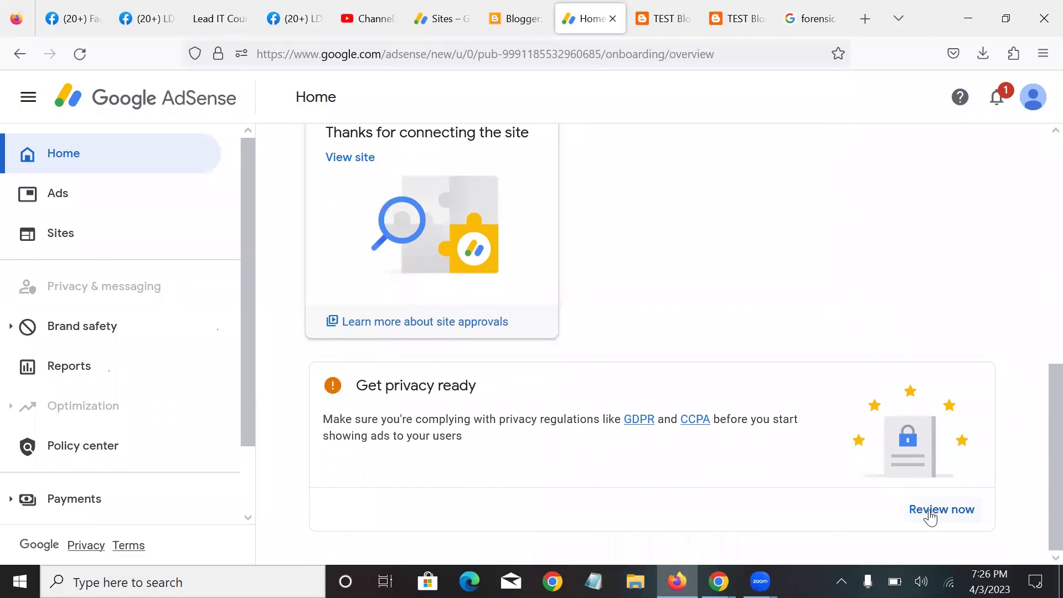
left_click(951, 513)
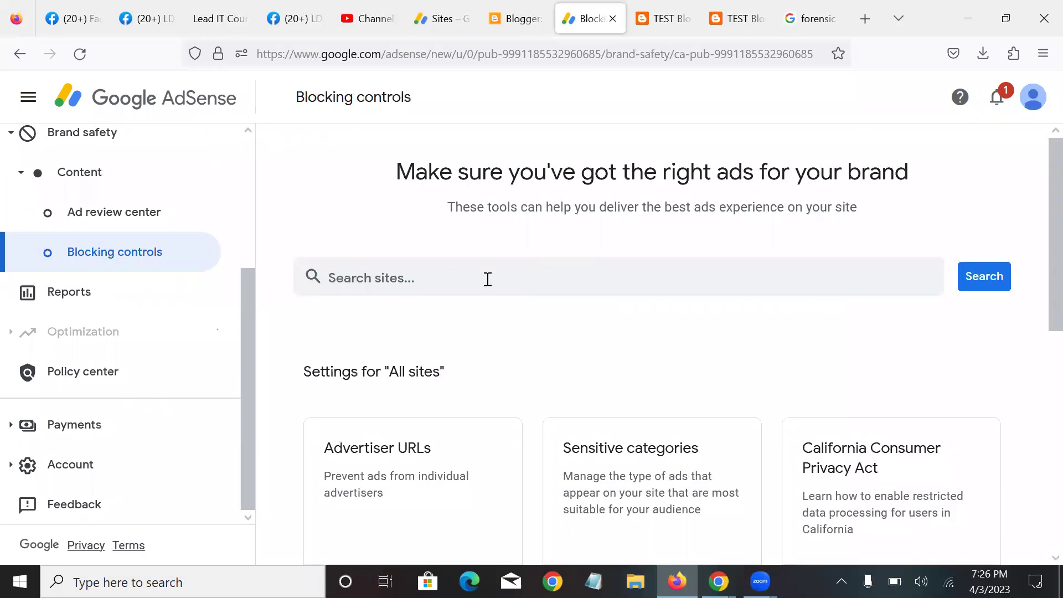
scroll(453, 273, "down", 10)
scroll(454, 273, "up", 4)
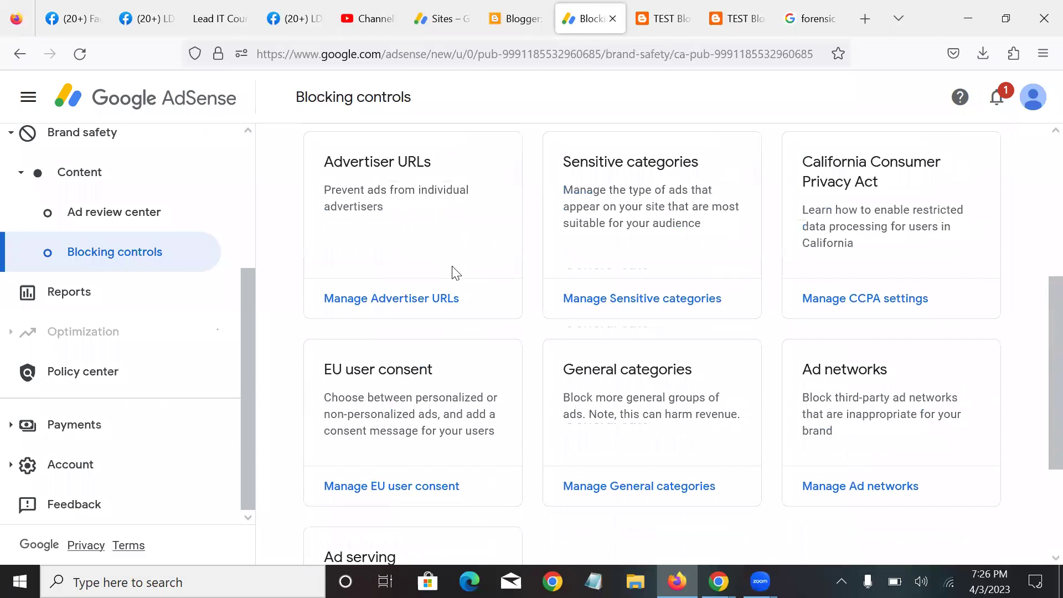
scroll(455, 273, "down", 3)
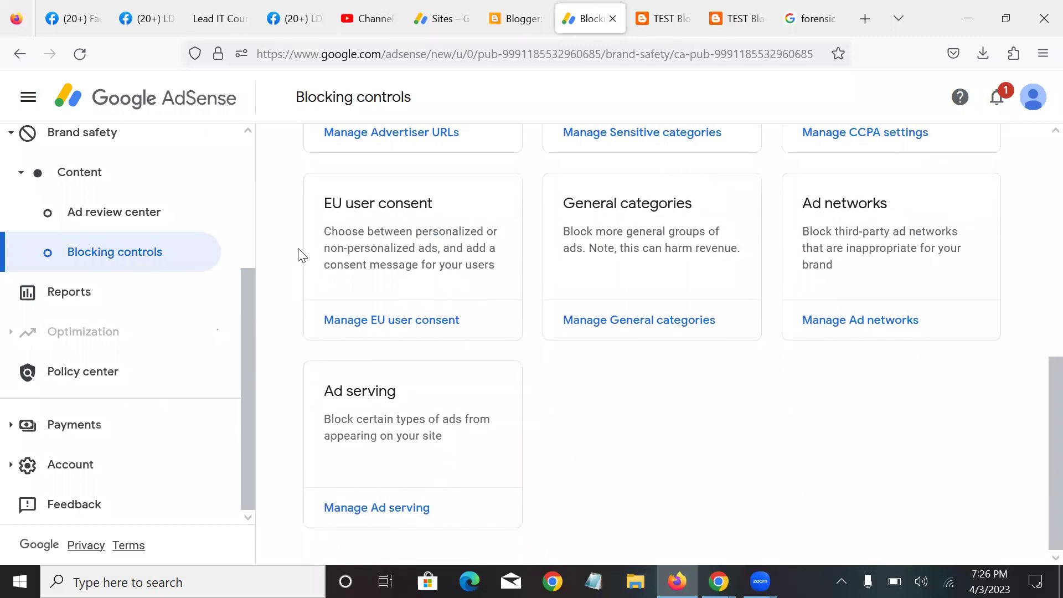
scroll(299, 255, "up", 5)
scroll(55, 288, "up", 4)
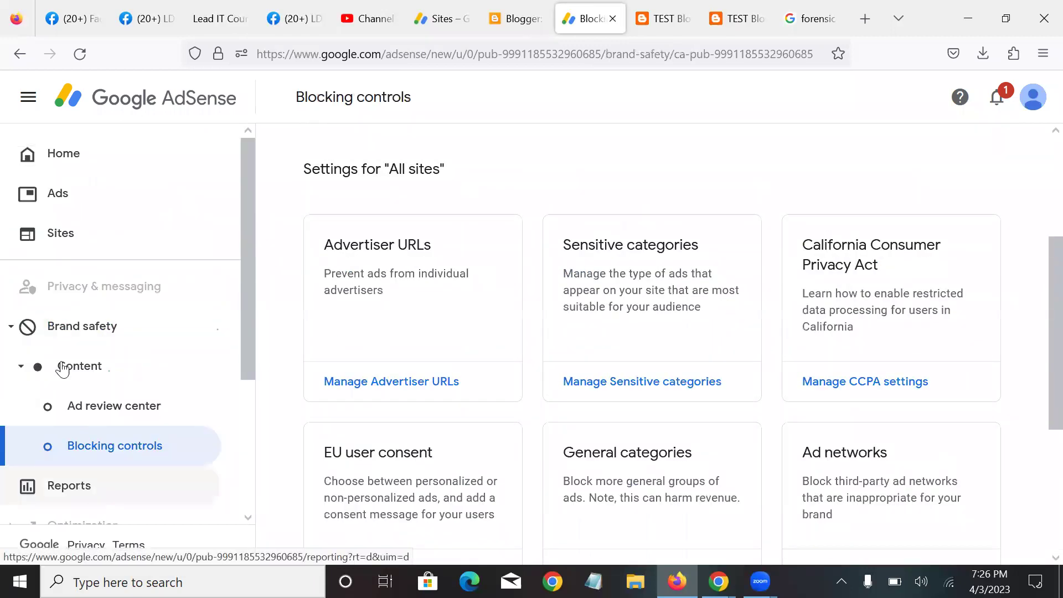
Enable the Ad review center under Brand safety and return to the AdSense home page.
left_click(83, 412)
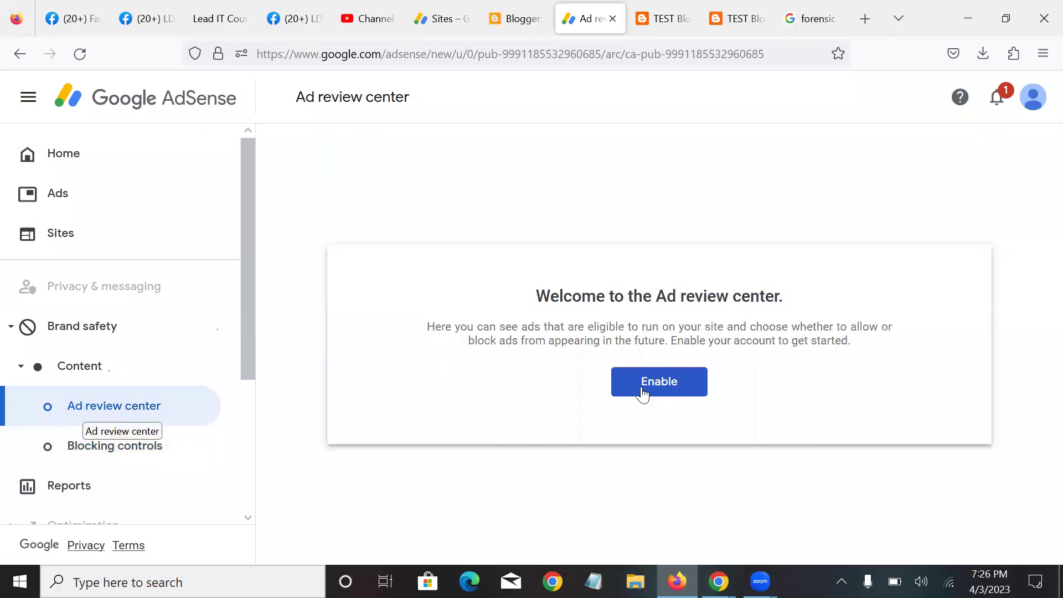
left_click(643, 392)
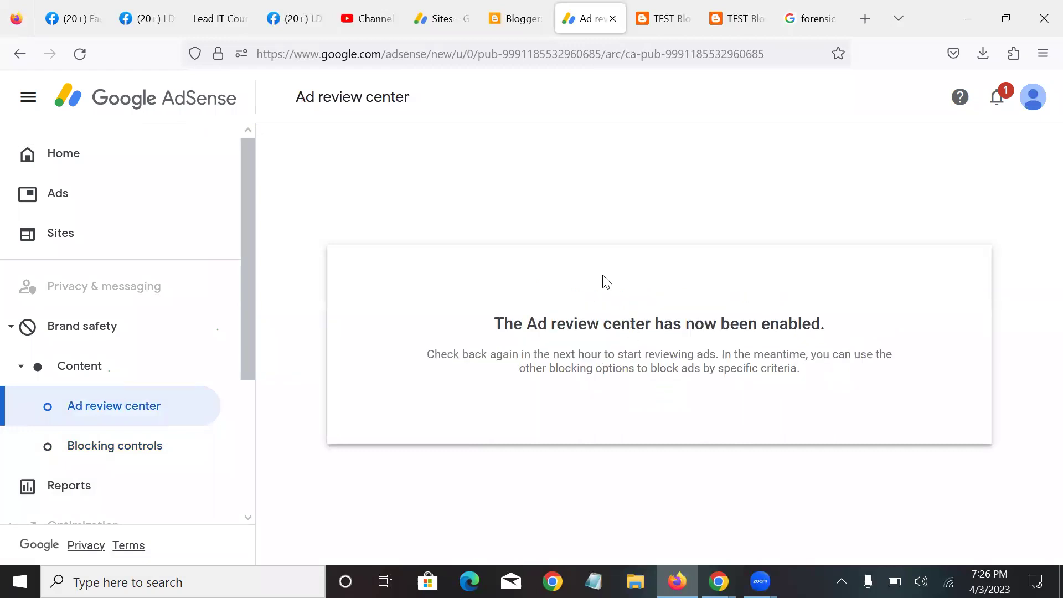
left_click(75, 151)
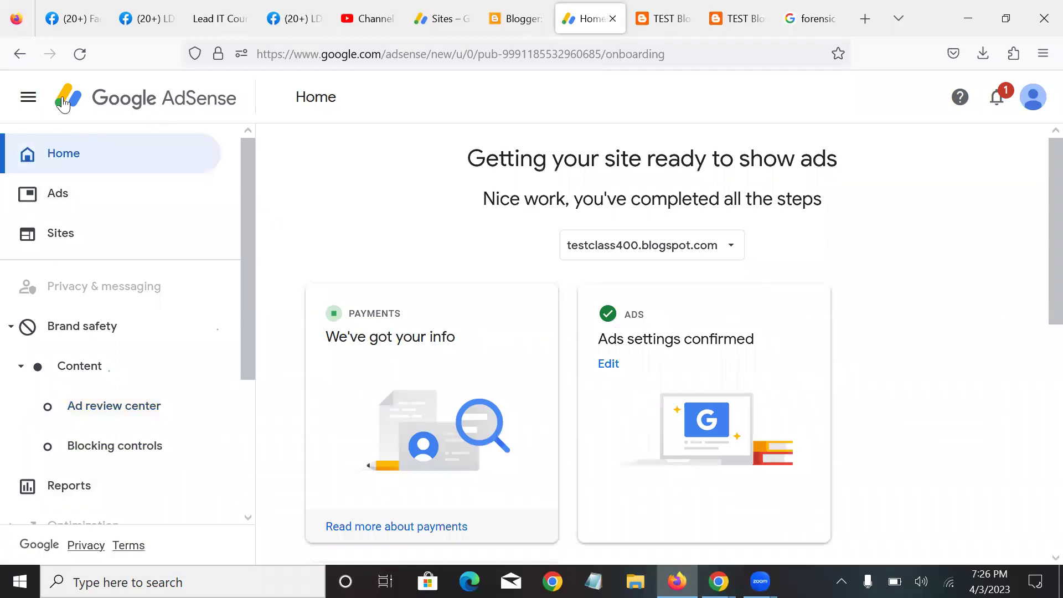
Edit the ad settings of testclass400.blogspot.com and enable Multiplex ads in the in-page formats.
left_click(58, 189)
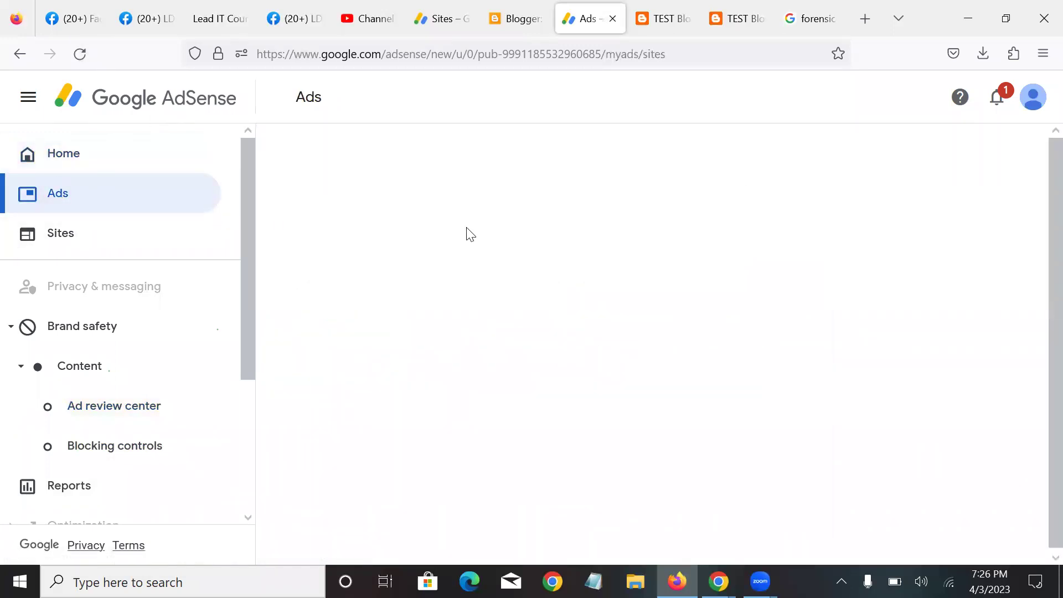
scroll(466, 223, "down", 2)
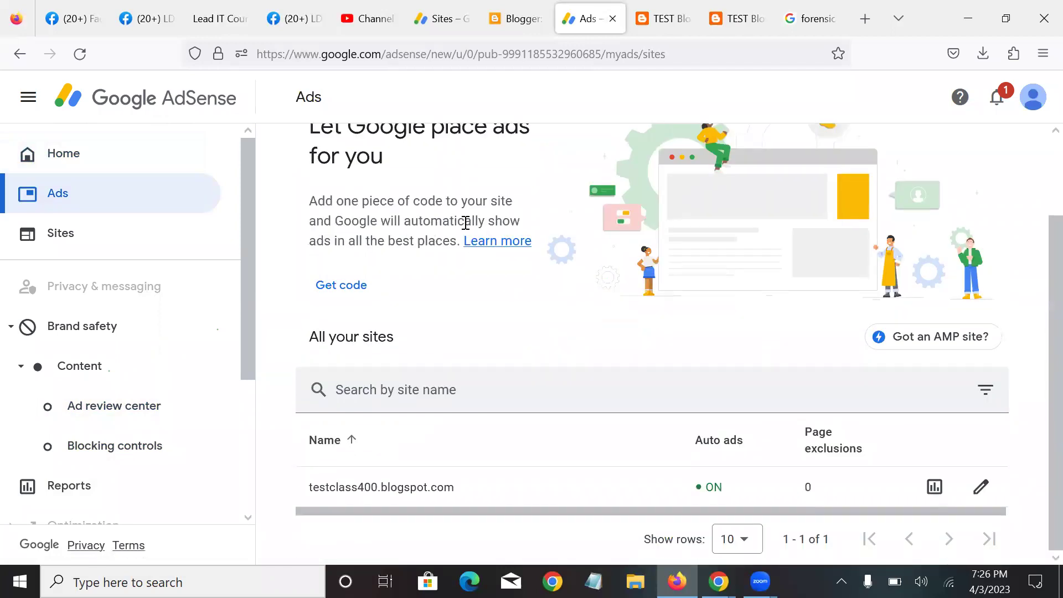
left_click(979, 488)
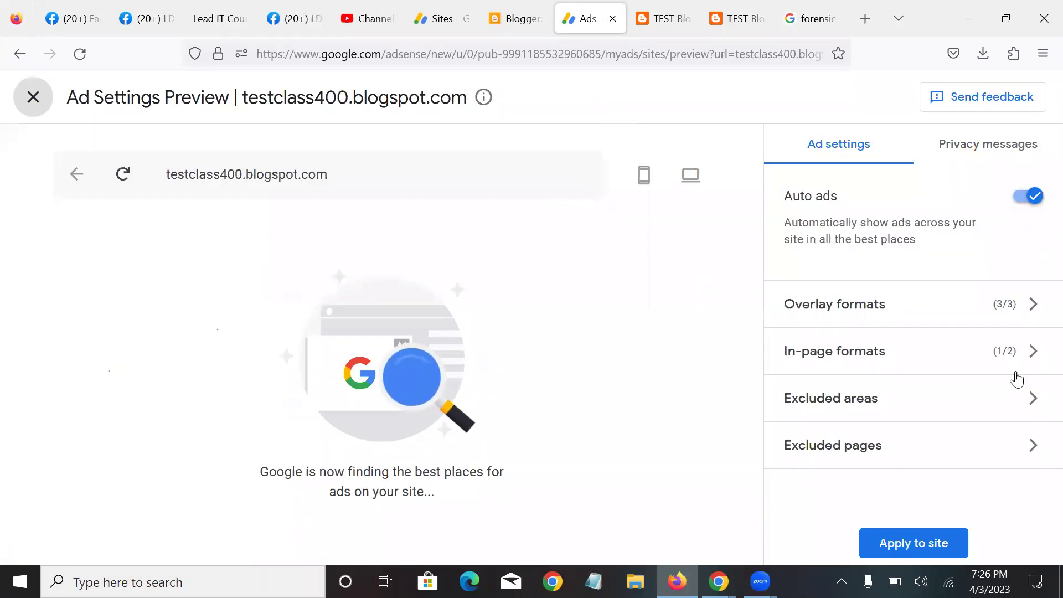
left_click(933, 356)
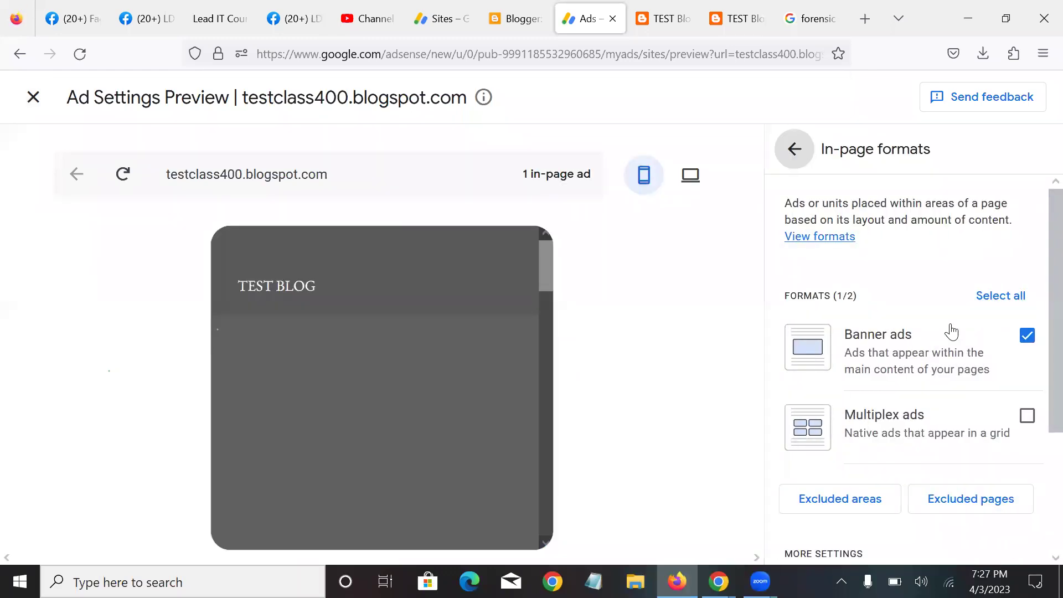
left_click(1027, 415)
Set the in-page ad load to Max and switch the site preview to desktop view.
scroll(932, 322, "down", 3)
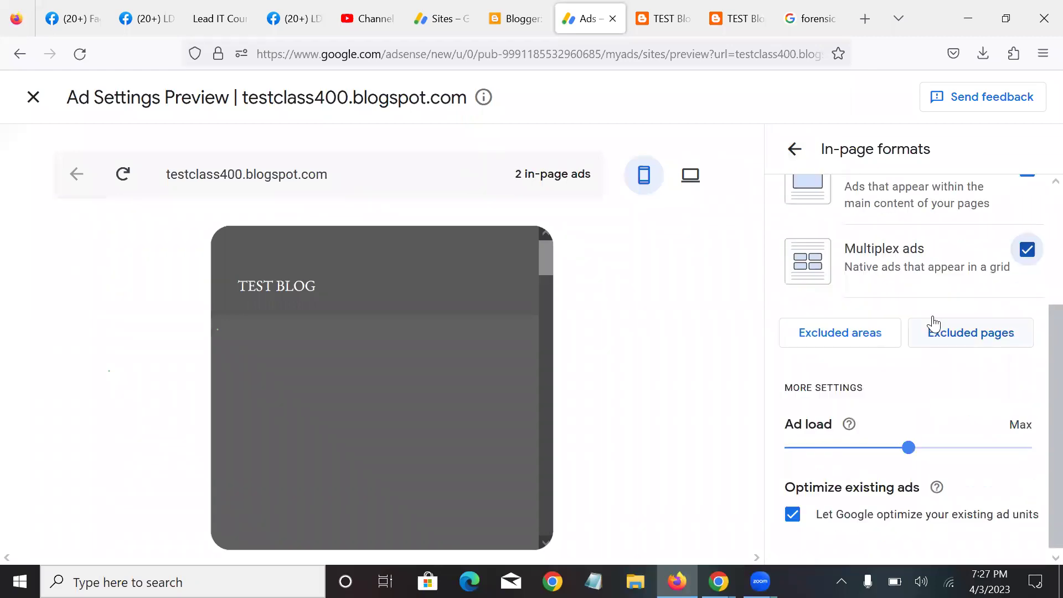
scroll(880, 381, "down", 1)
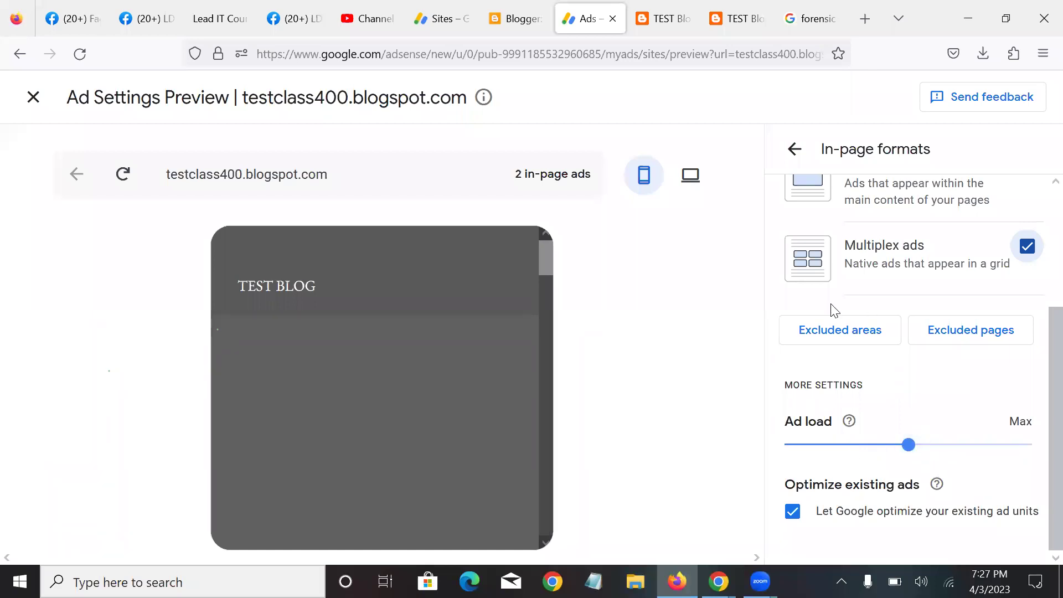
left_click_drag(907, 445, 1029, 445)
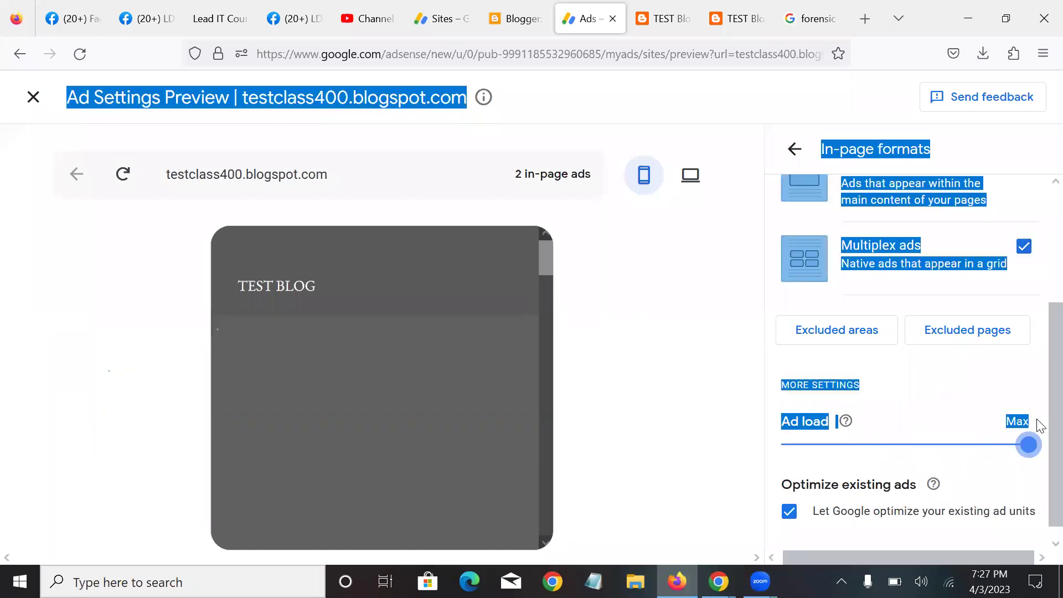
left_click(714, 329)
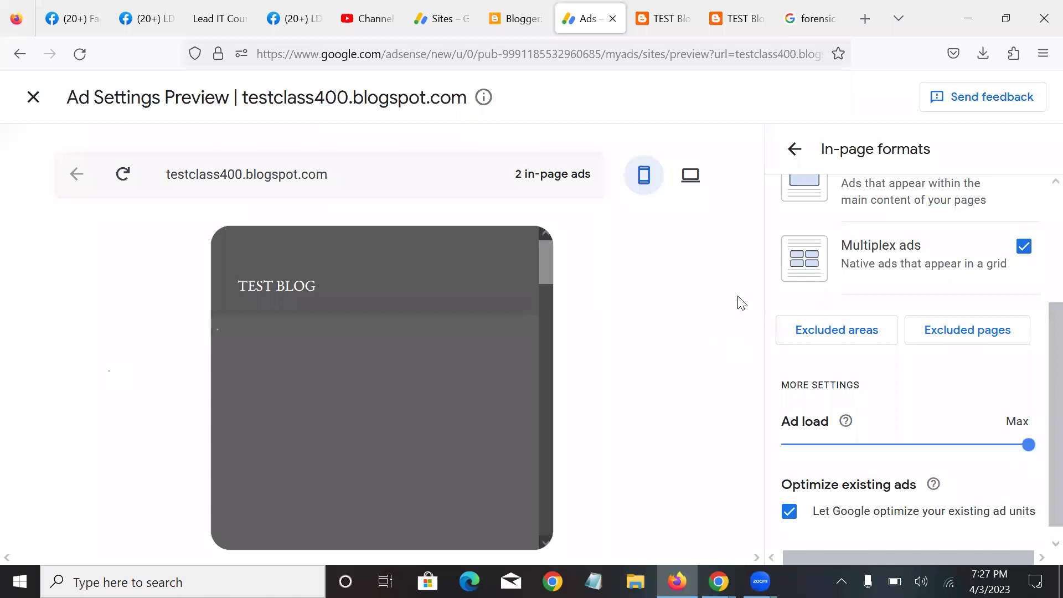
left_click(692, 176)
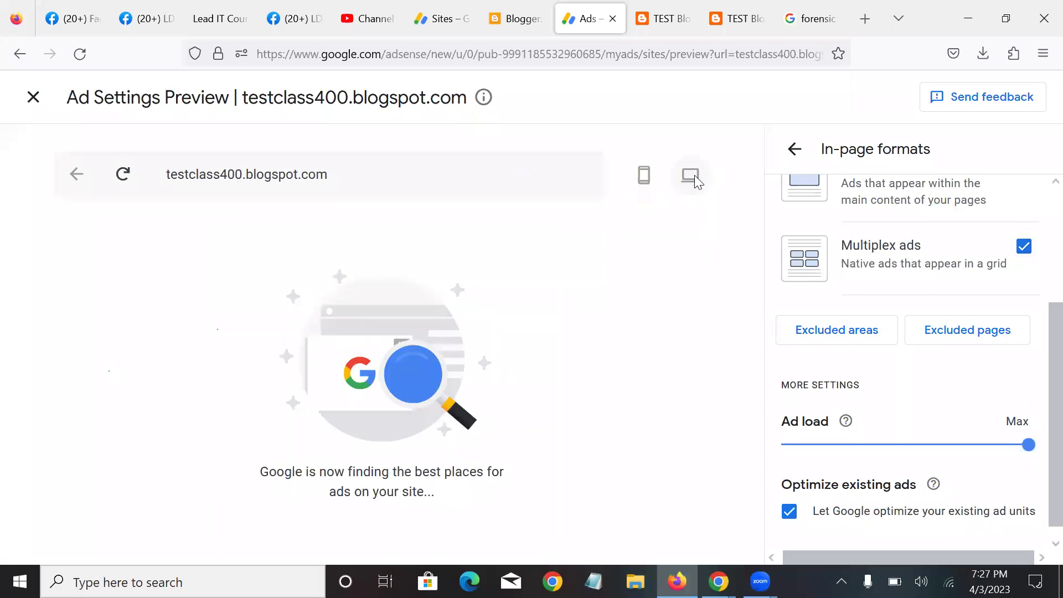
Examine the in-page format settings and the example ads throughout the desktop preview of testclass400.blogspot.com.
scroll(971, 353, "up", 3)
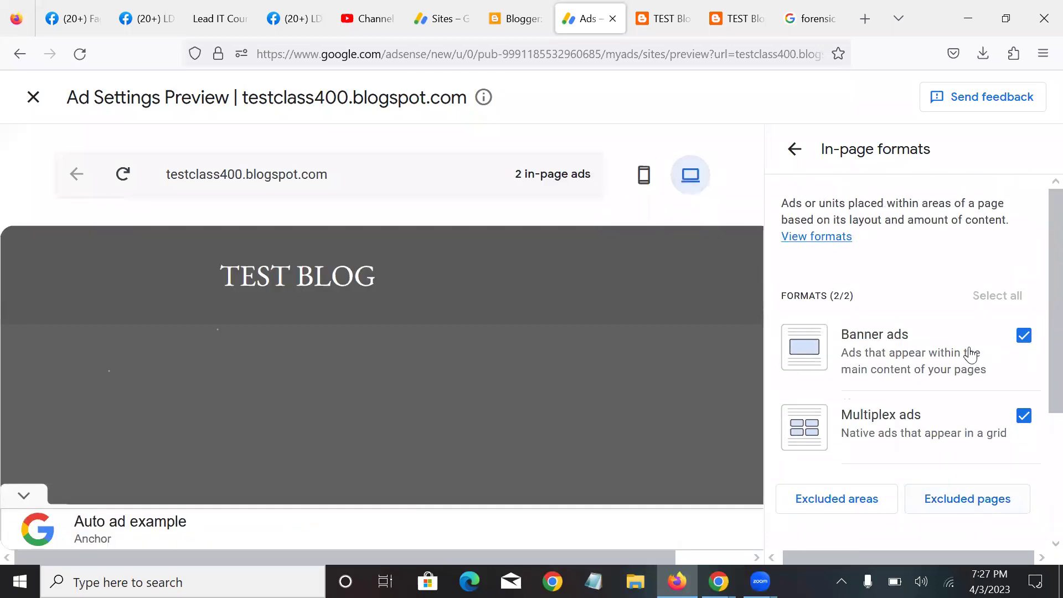
scroll(971, 353, "down", 3)
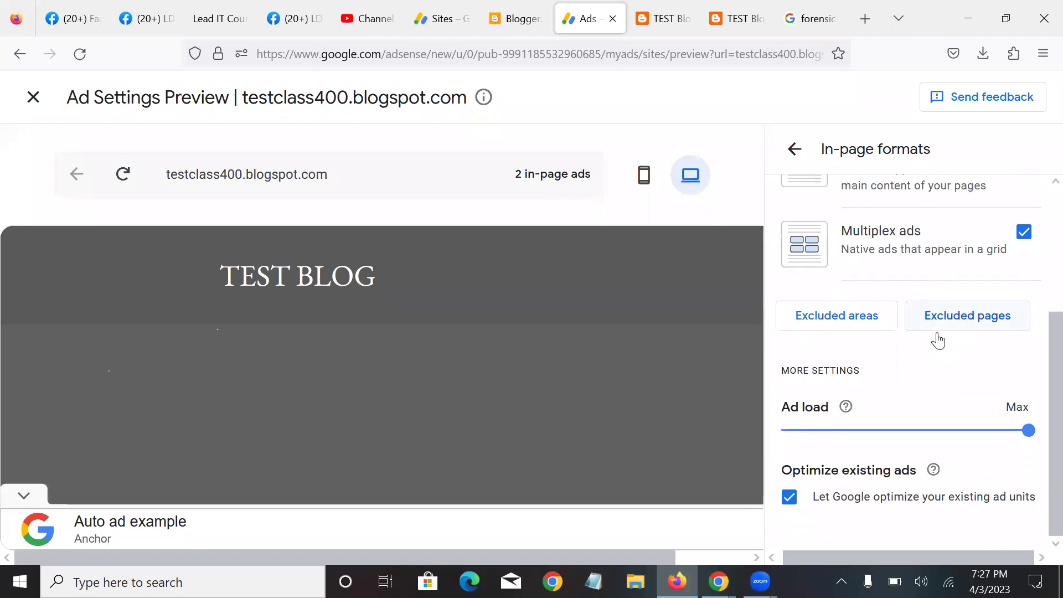
scroll(696, 391, "down", 10)
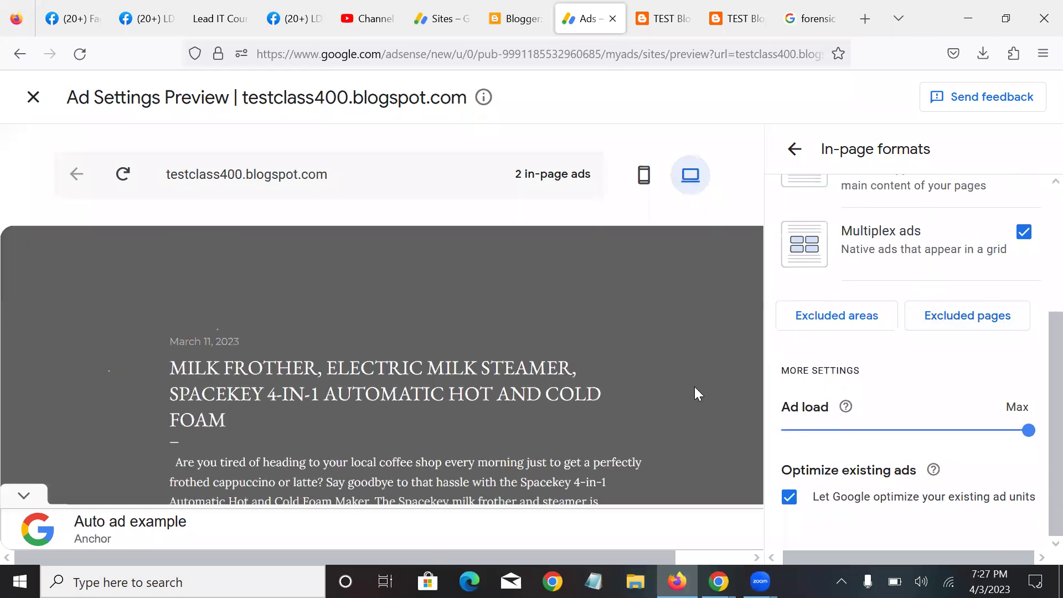
scroll(697, 386, "down", 3)
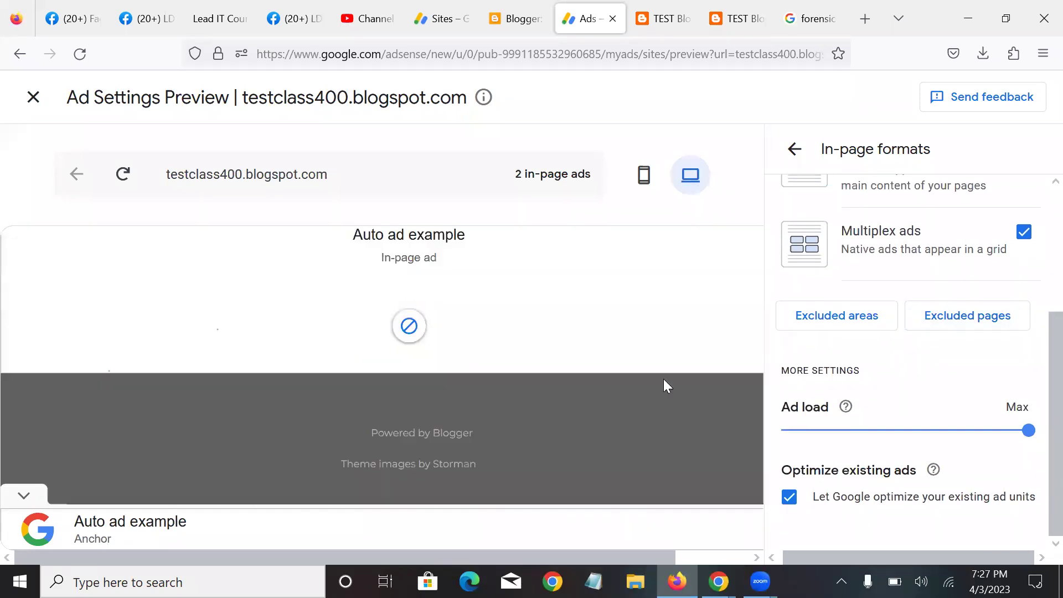
scroll(664, 379, "up", 1)
scroll(425, 363, "down", 2)
scroll(839, 371, "up", 3)
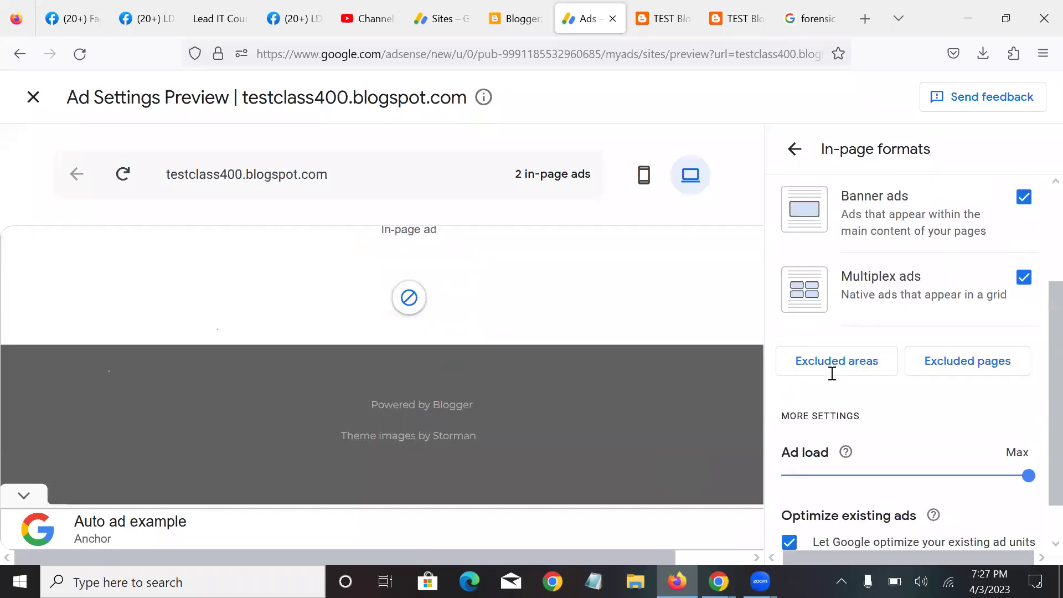
Apply the ad settings to testclass400.blogspot.com with the Apply now option, save them and dismiss the notification.
left_click(794, 149)
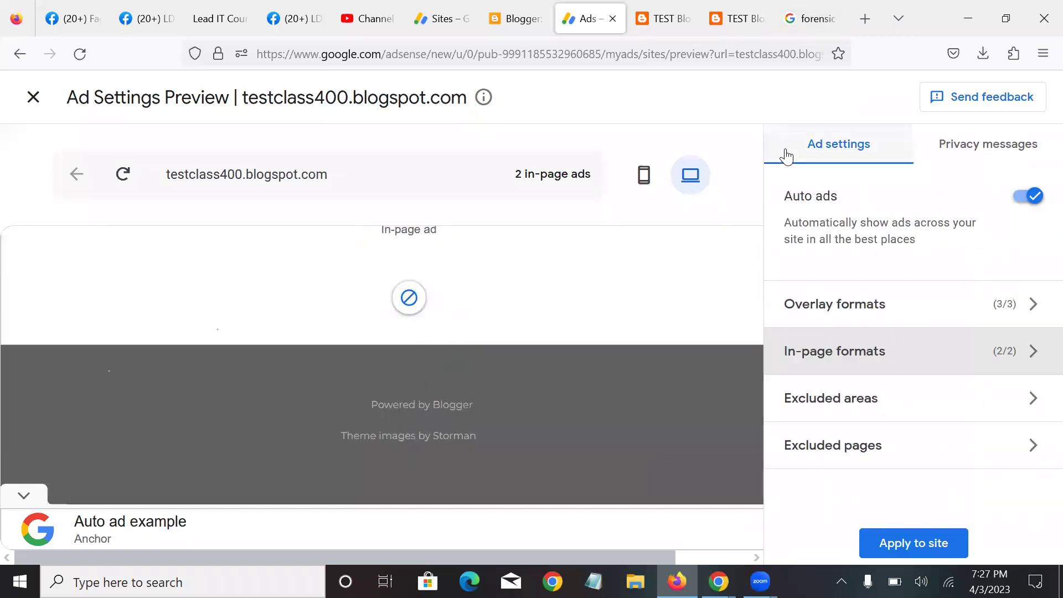
left_click(933, 541)
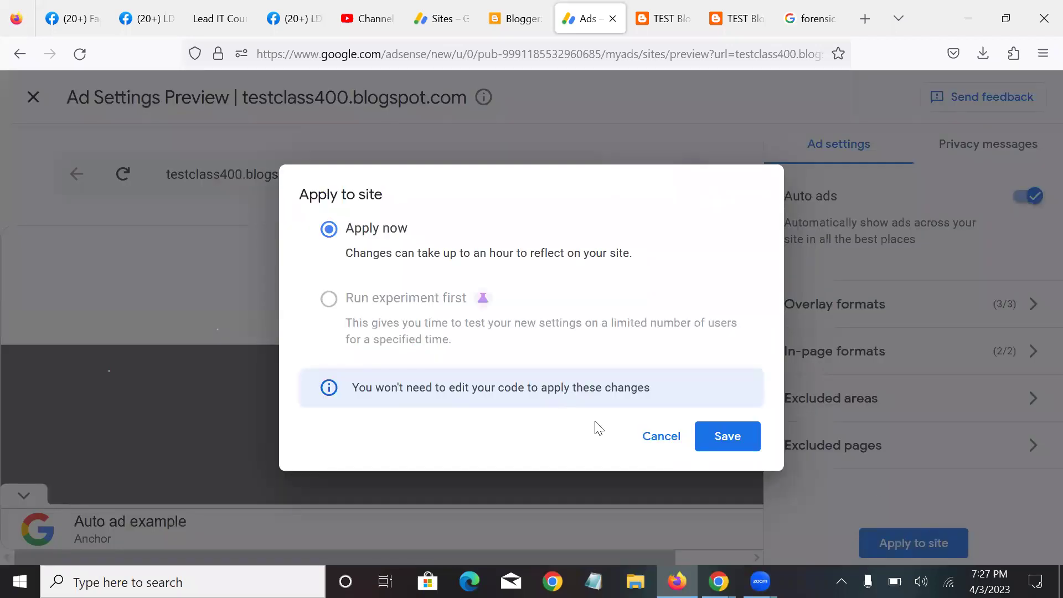
left_click(724, 437)
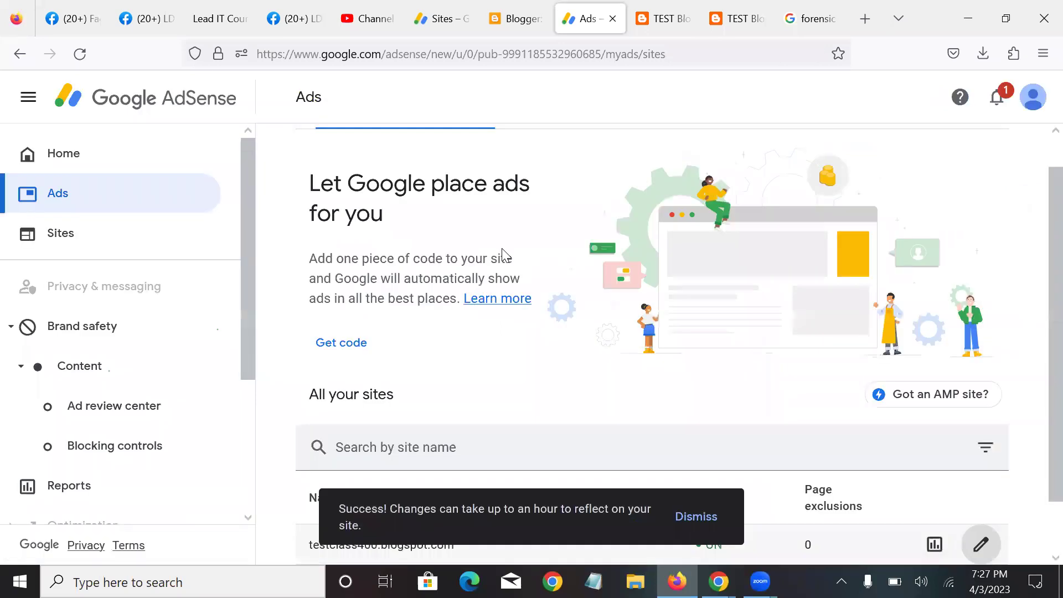
scroll(463, 236, "down", 2)
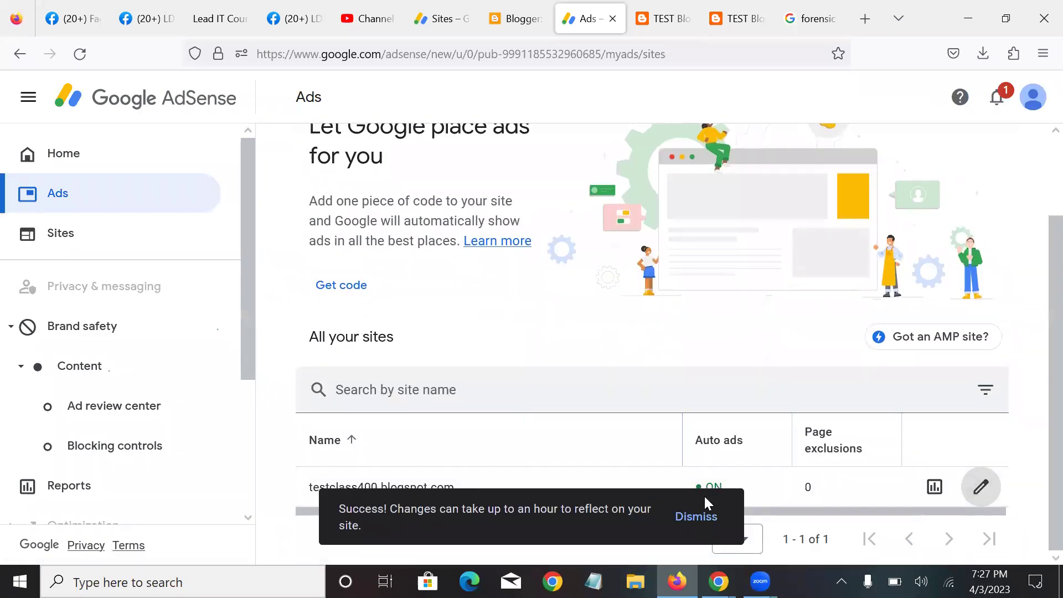
left_click(700, 517)
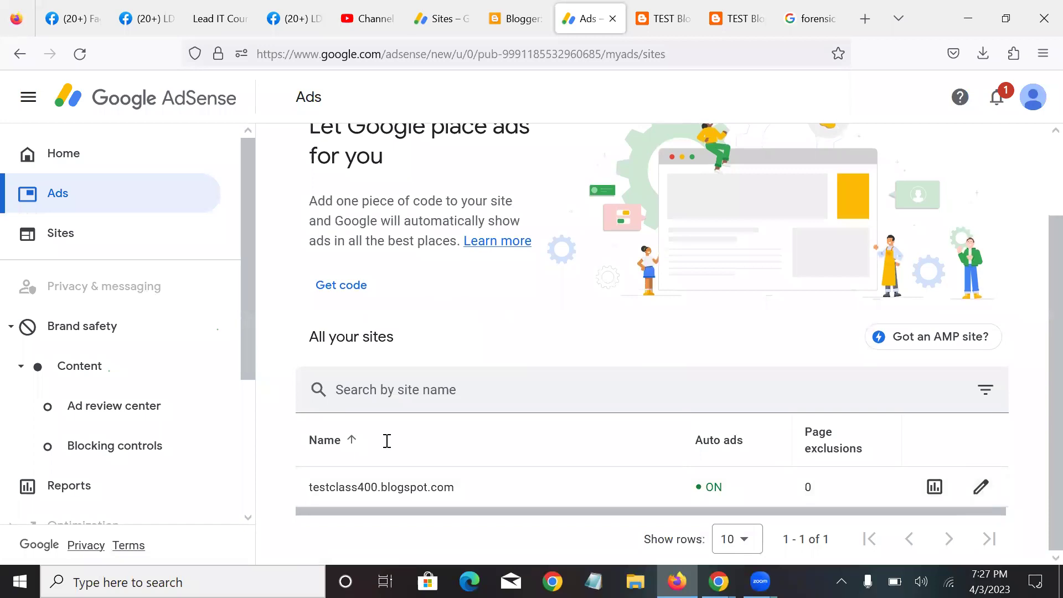
Look at the Add site form on the Sites page, cancel it and return to the Ads page.
left_click(60, 235)
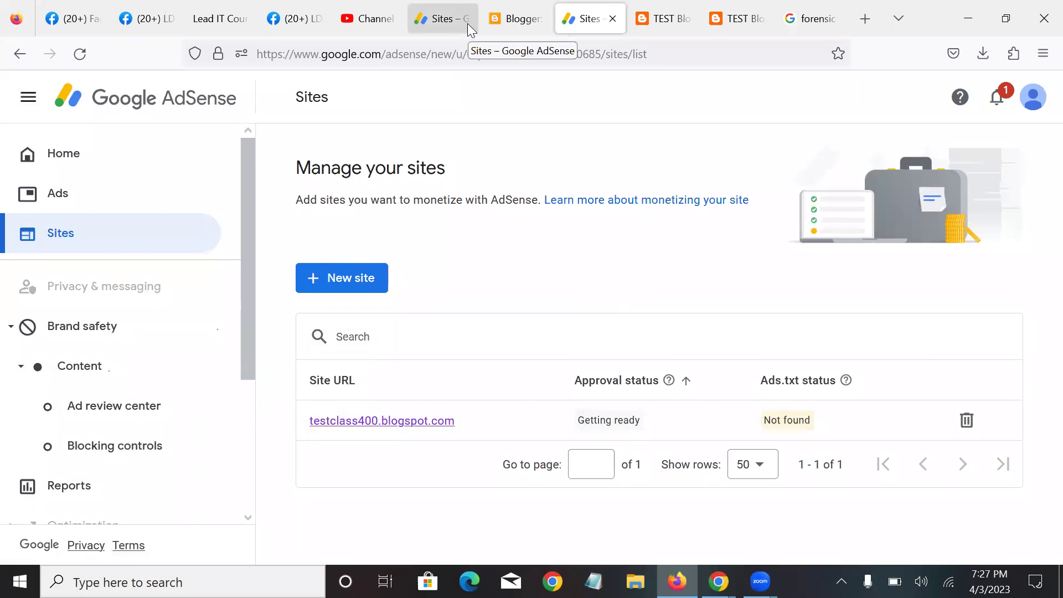
left_click(340, 280)
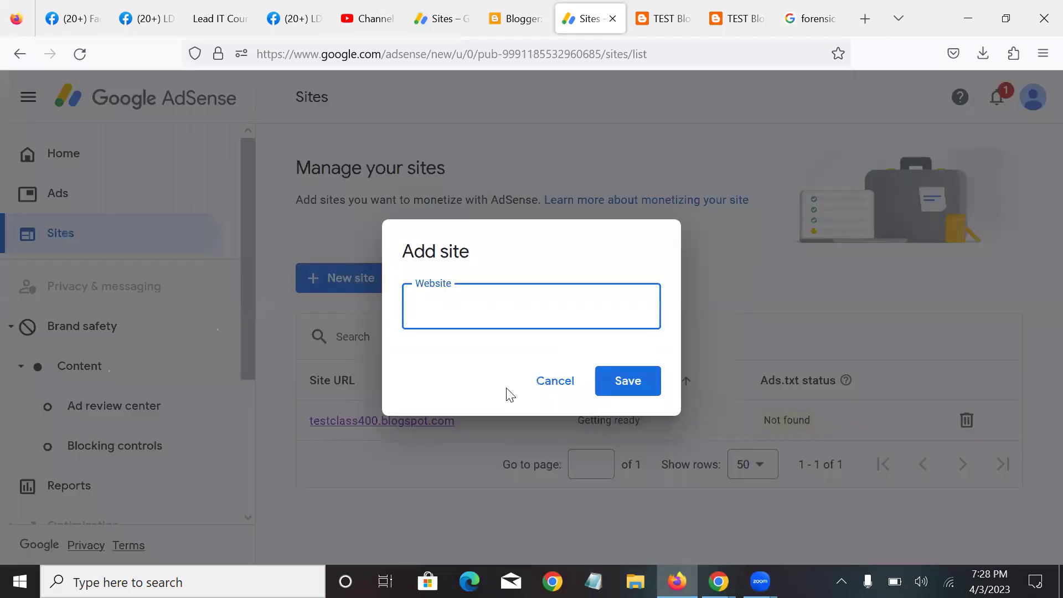
left_click(547, 382)
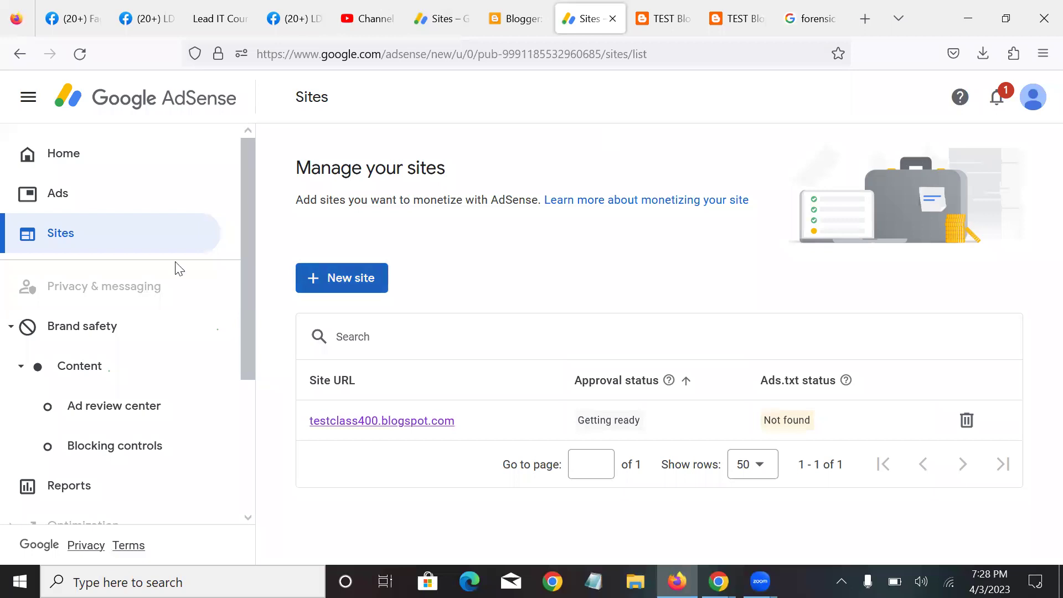
left_click(68, 202)
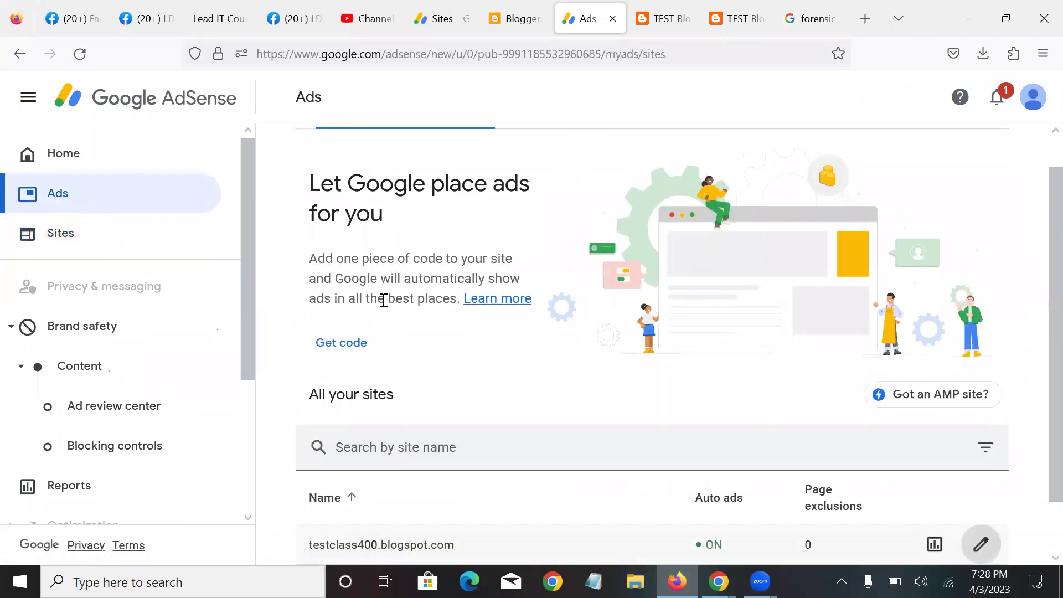
Open the Payments info page and go to its payment settings.
scroll(91, 321, "down", 3)
left_click(89, 430)
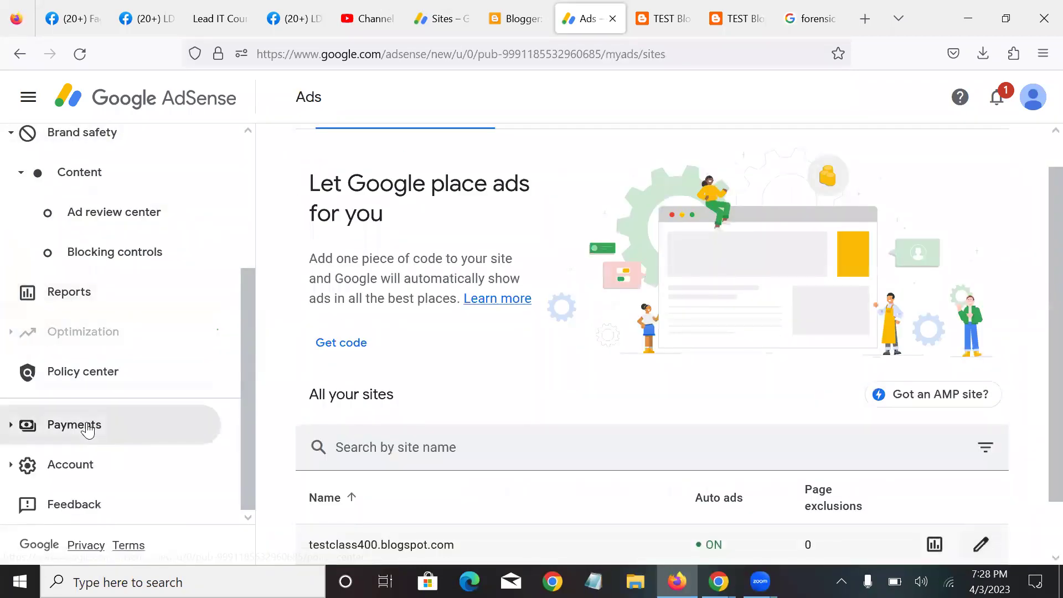
left_click(104, 474)
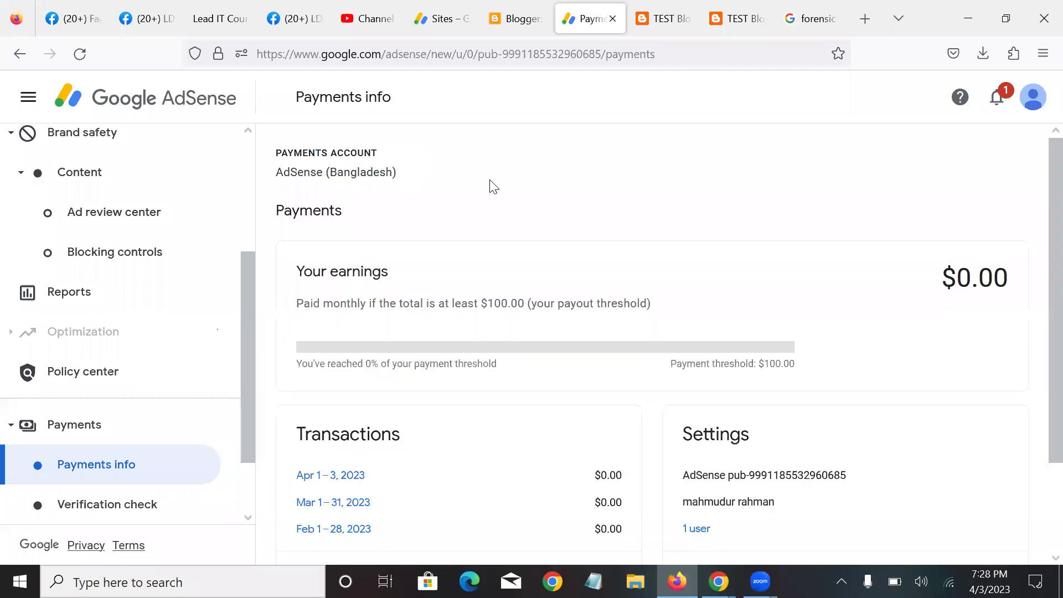
scroll(489, 186, "down", 2)
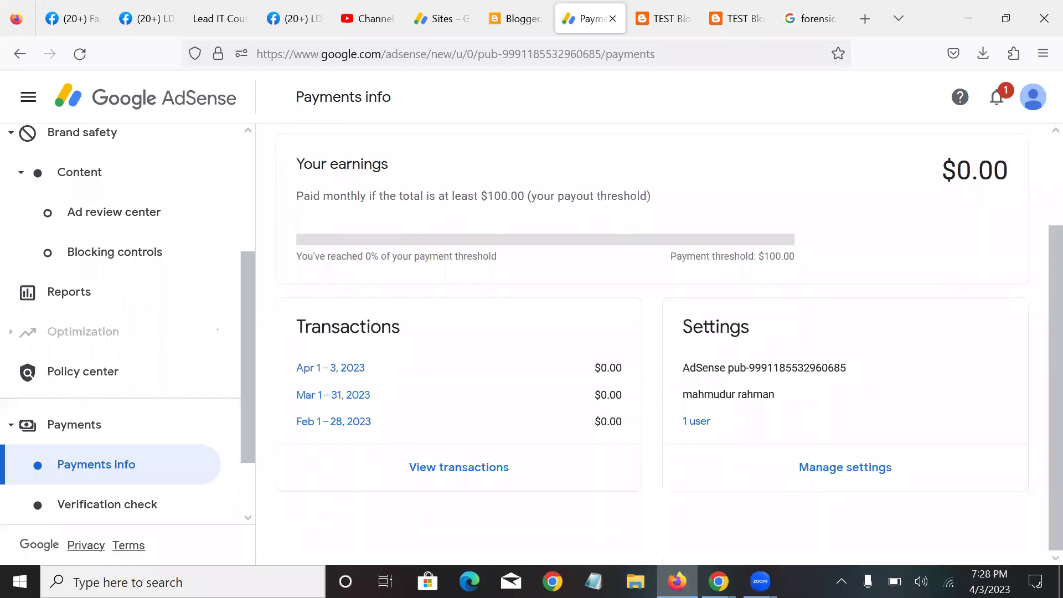
left_click(825, 468)
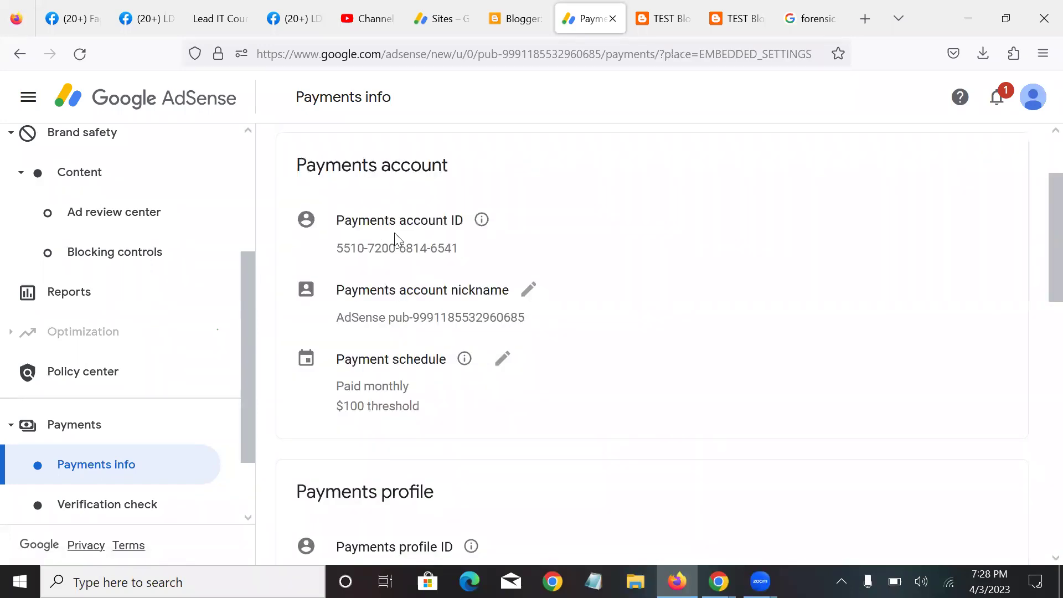
Review the payments account, profile, tax, address and user details, and open the management page for payments users.
scroll(394, 239, "down", 2)
scroll(418, 230, "down", 2)
scroll(382, 269, "down", 6)
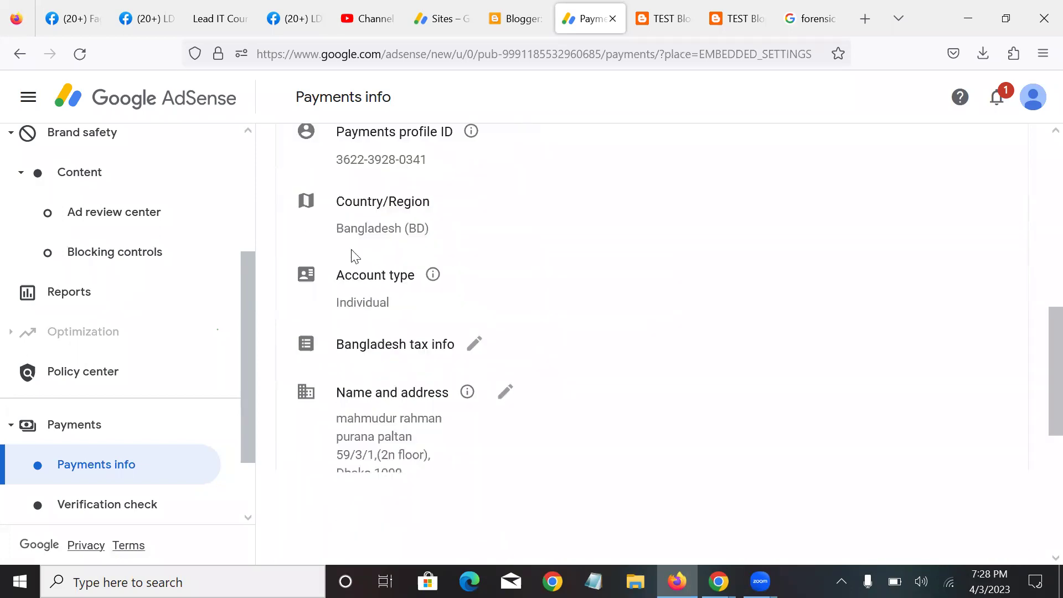
scroll(458, 304, "down", 2)
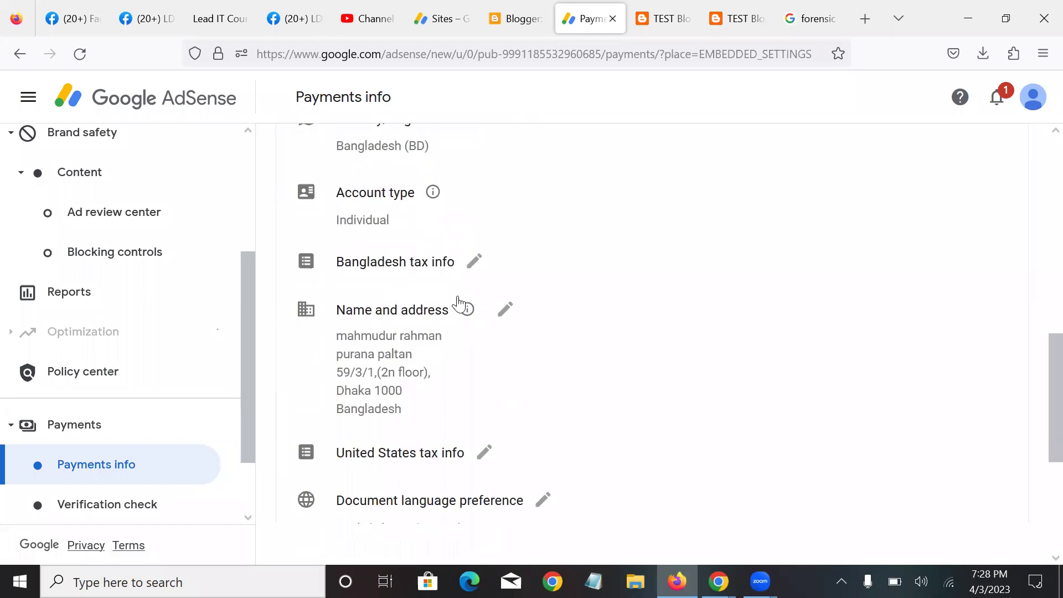
scroll(388, 333, "down", 4)
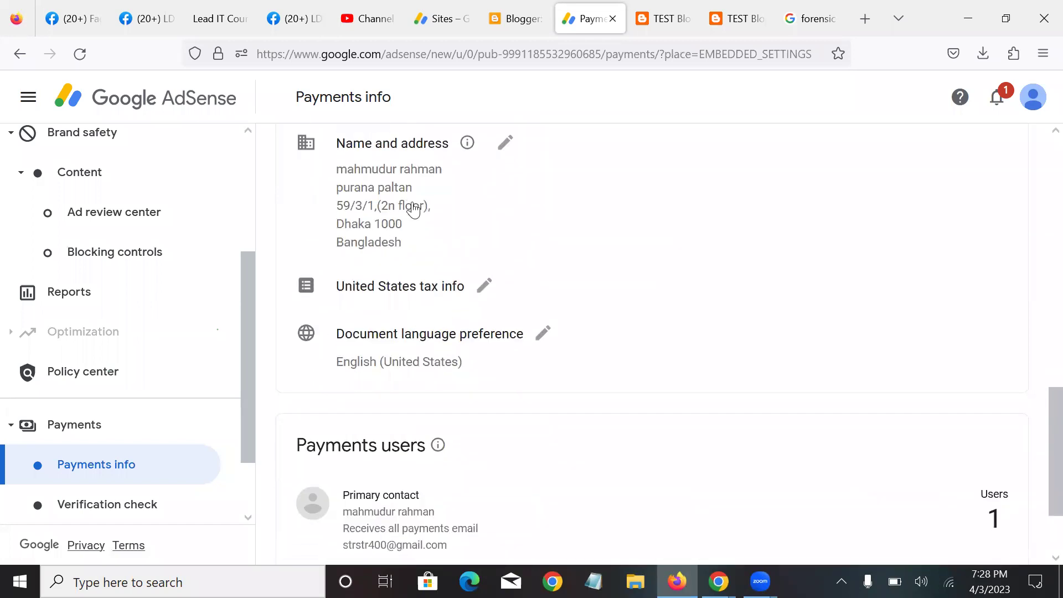
scroll(416, 205, "down", 3)
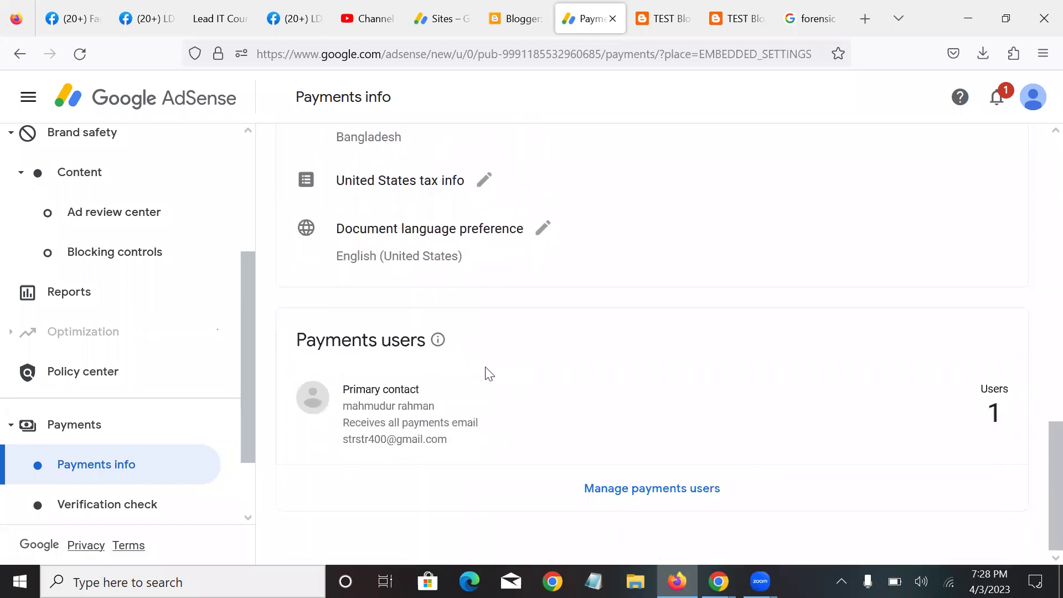
scroll(495, 363, "up", 3)
scroll(496, 365, "up", 3)
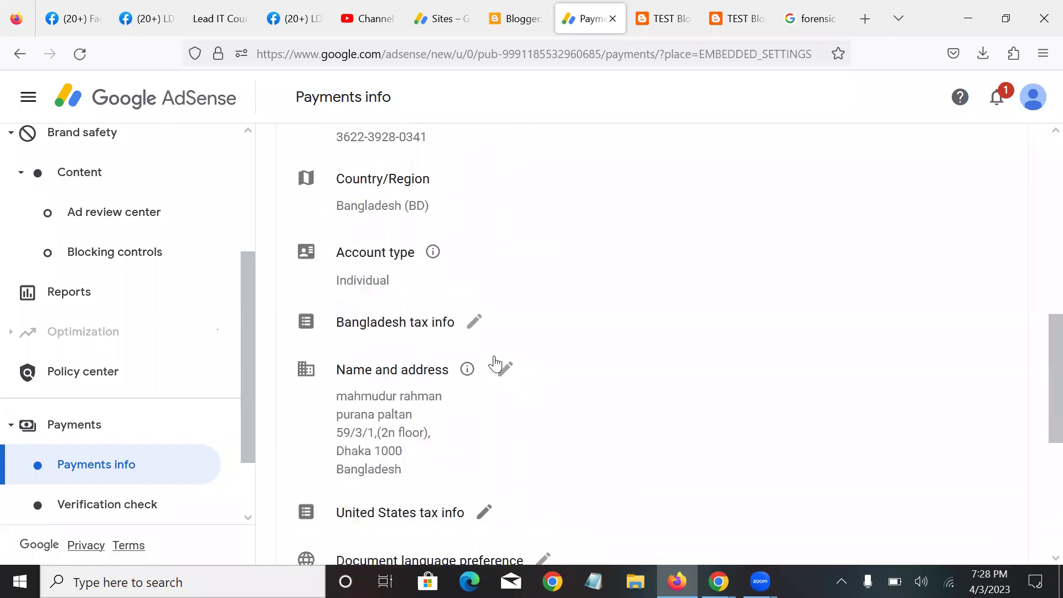
scroll(495, 360, "up", 3)
scroll(496, 357, "down", 9)
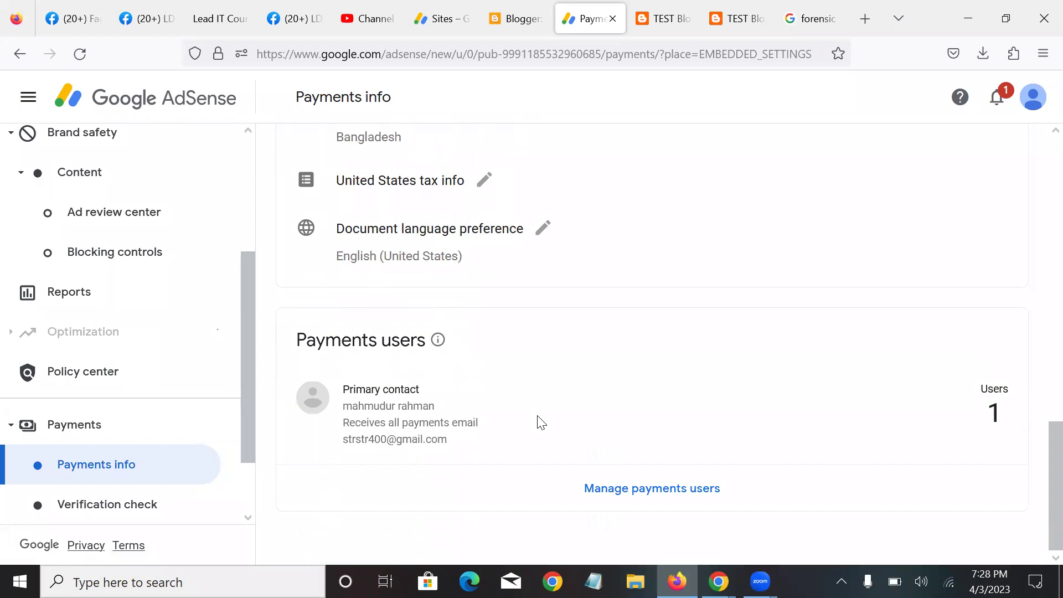
left_click(651, 491)
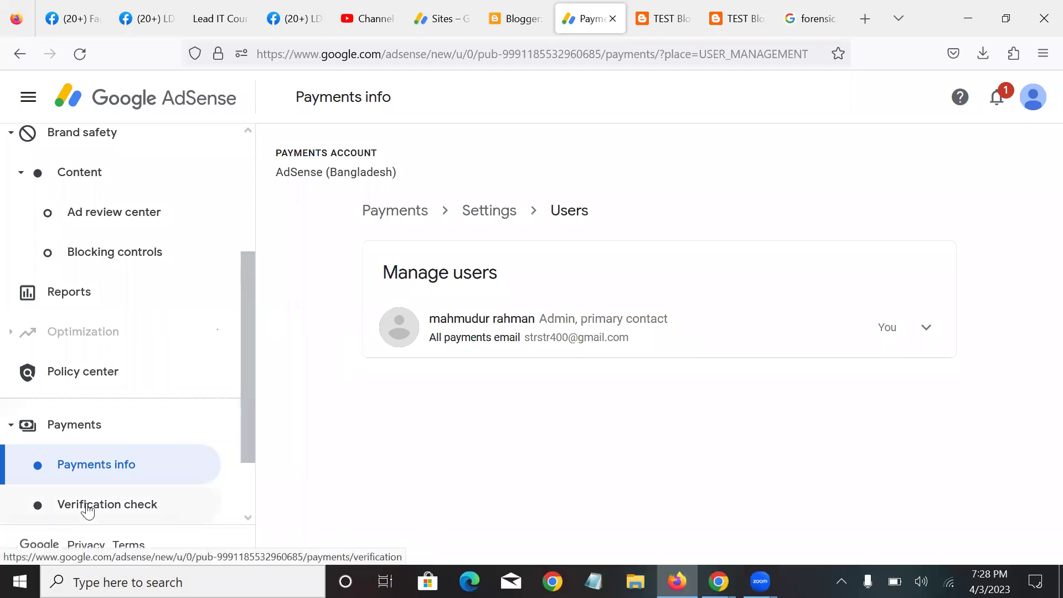
Open the Verification check page under Payments and read the Verify your identity text.
scroll(122, 465, "down", 2)
left_click(136, 428)
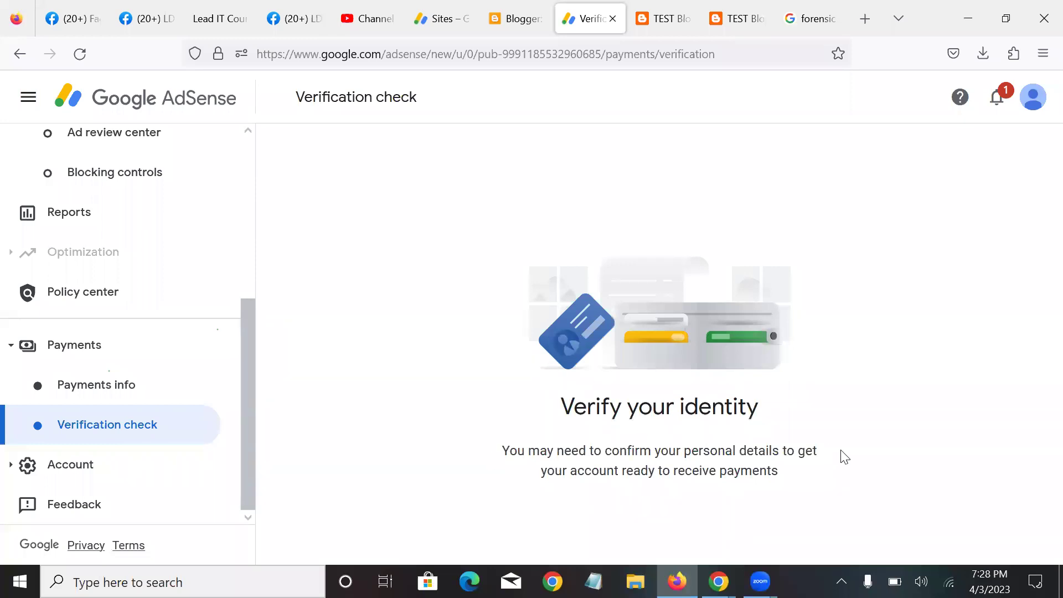
triple_click(849, 474)
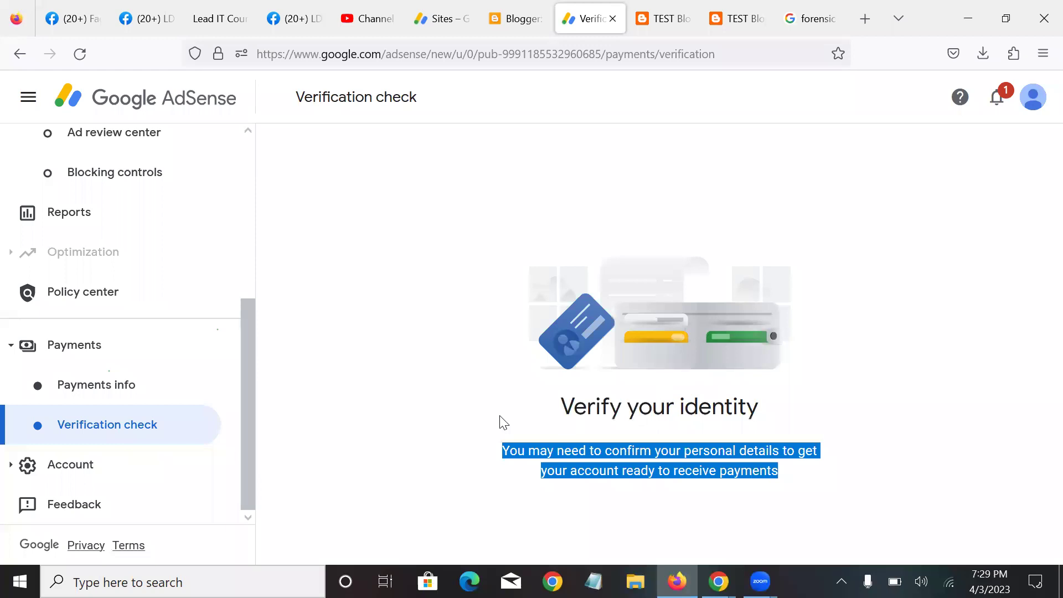
left_click(542, 426)
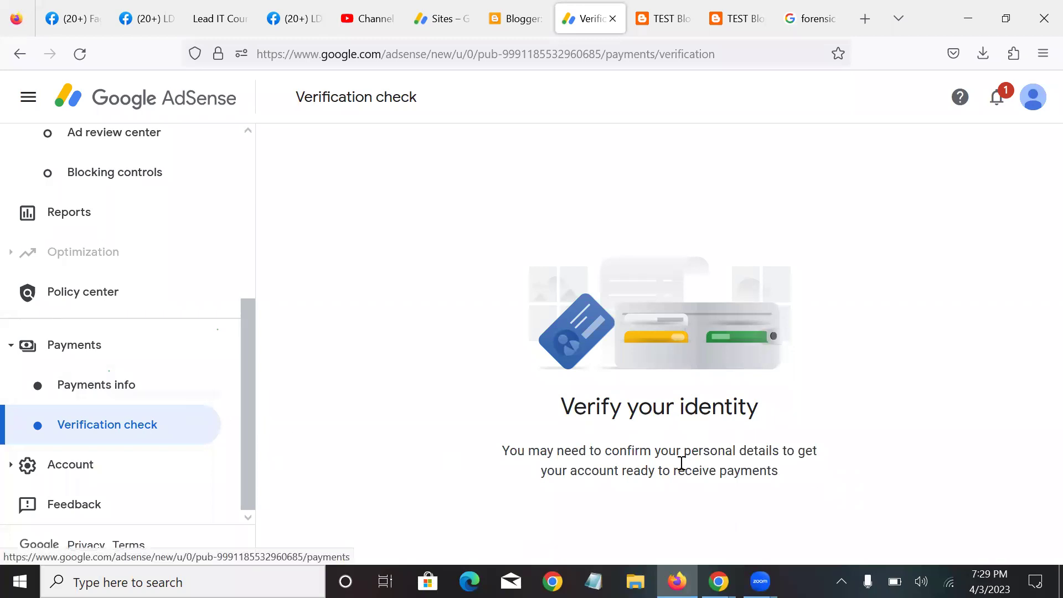
Return to Payments info, highlight the payout threshold sentence under Your earnings and view the transactions and settings cards.
scroll(200, 382, "up", 5)
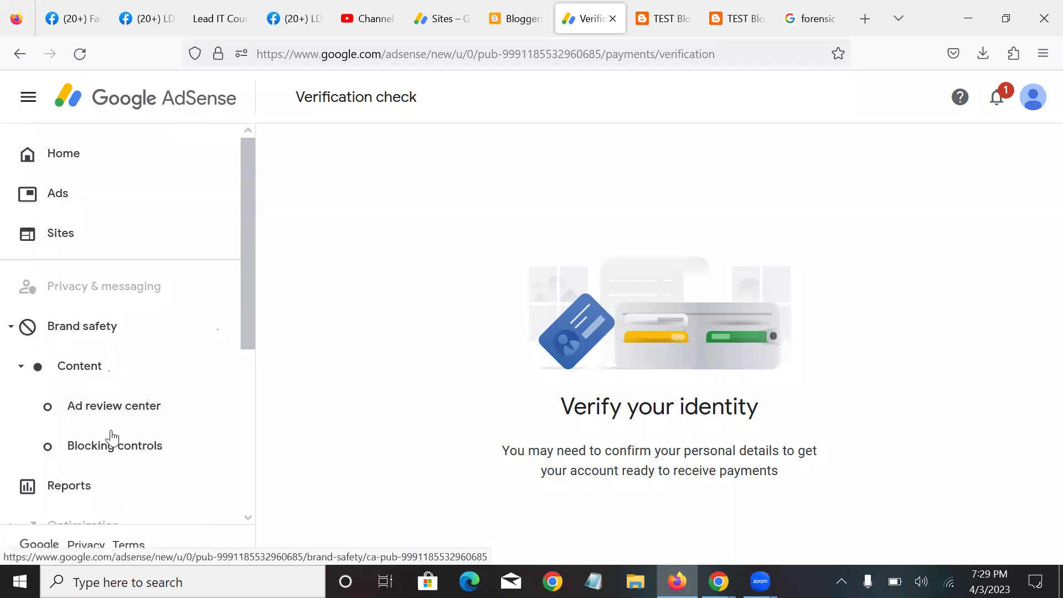
scroll(111, 388, "down", 4)
left_click(85, 418)
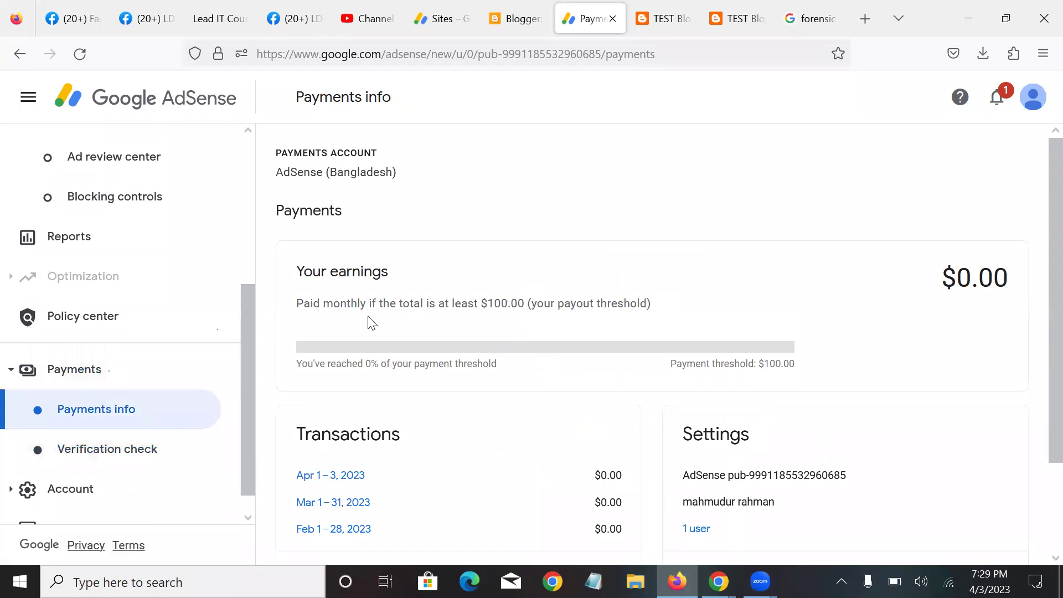
left_click_drag(295, 304, 519, 297)
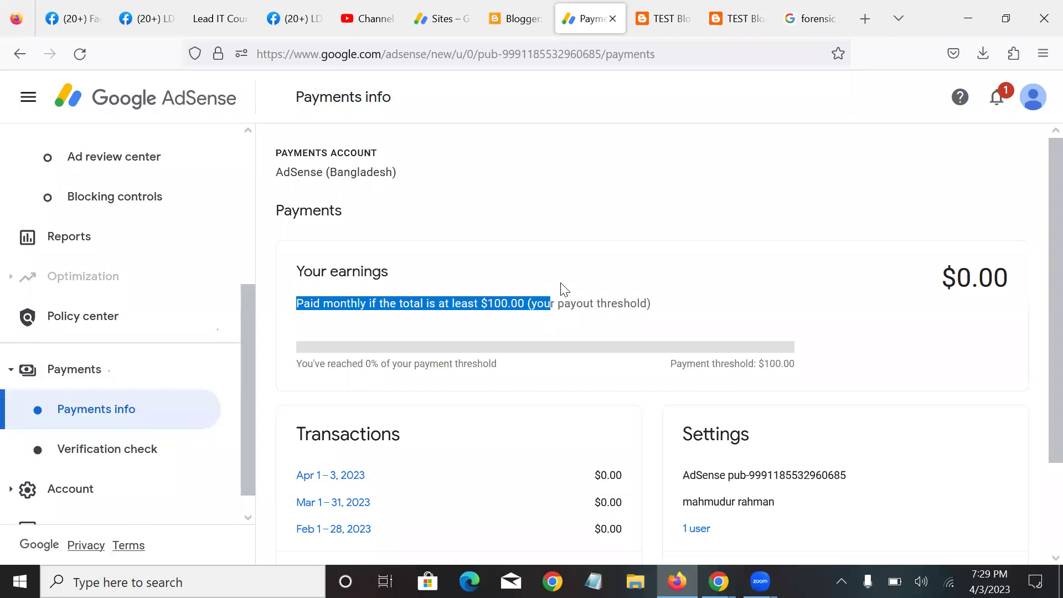
scroll(564, 289, "down", 2)
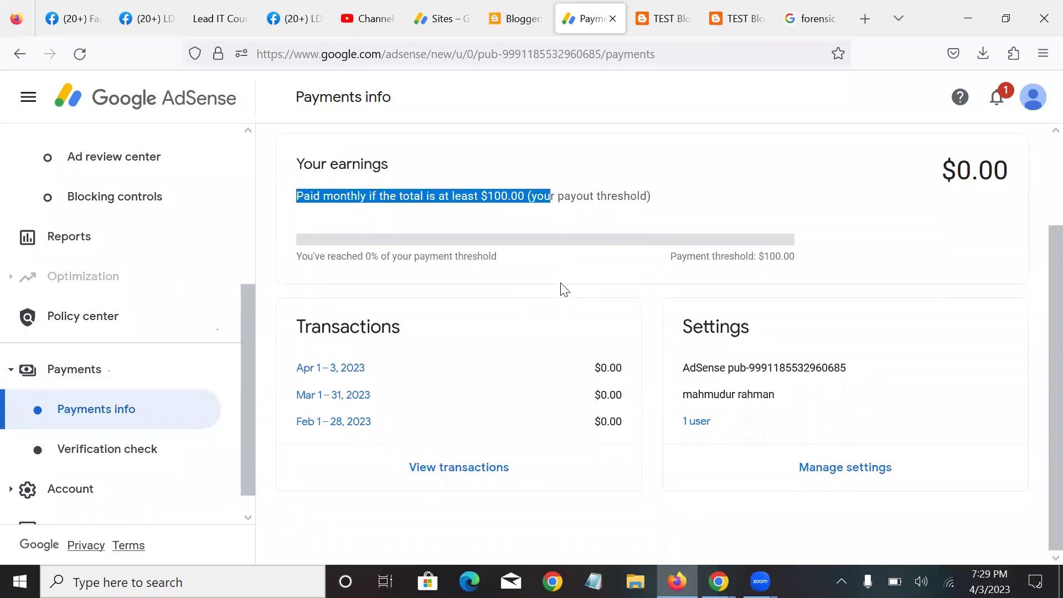
scroll(174, 259, "up", 5)
scroll(465, 229, "up", 2)
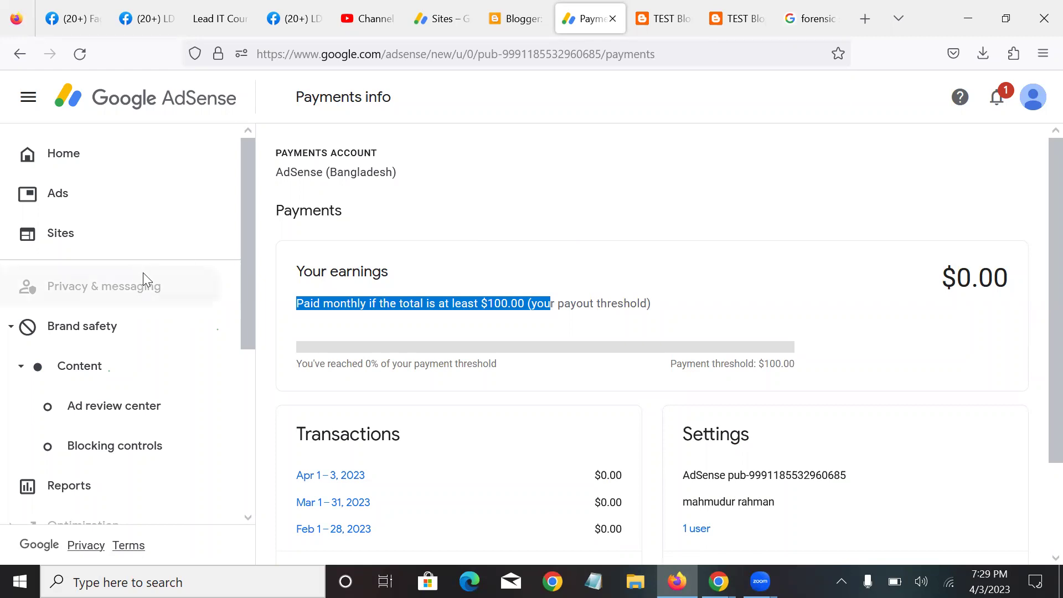
scroll(144, 277, "down", 5)
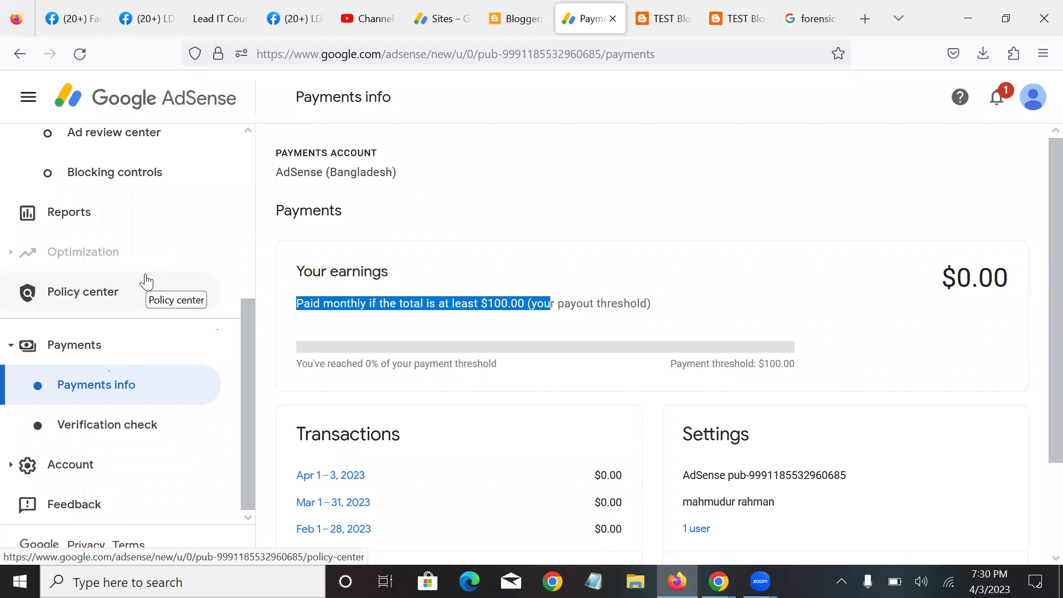
scroll(152, 266, "up", 5)
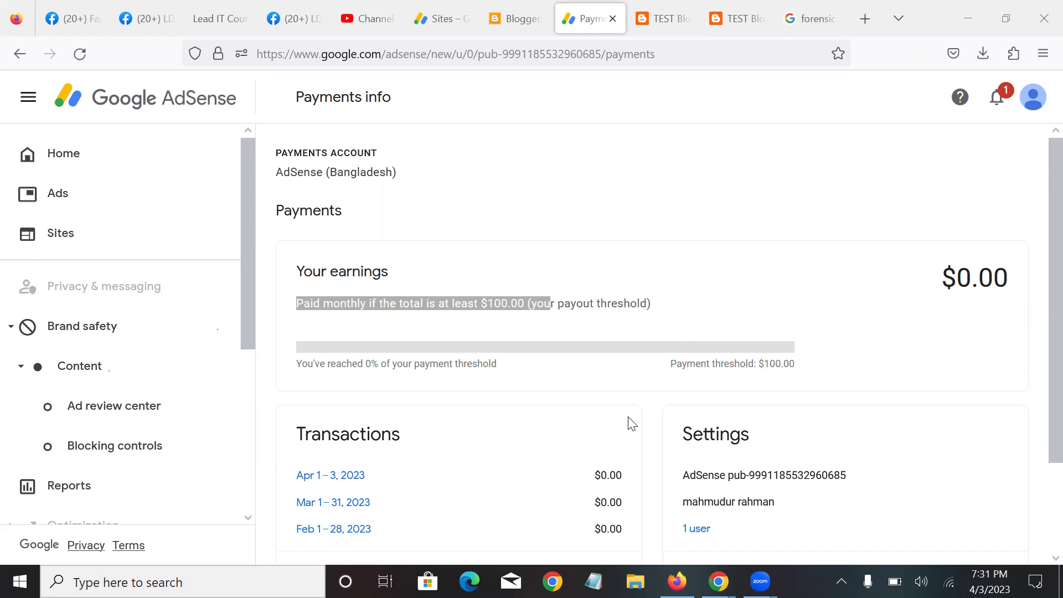
Open a blank browser tab and consult the system calendar for April 2023.
left_click(865, 19)
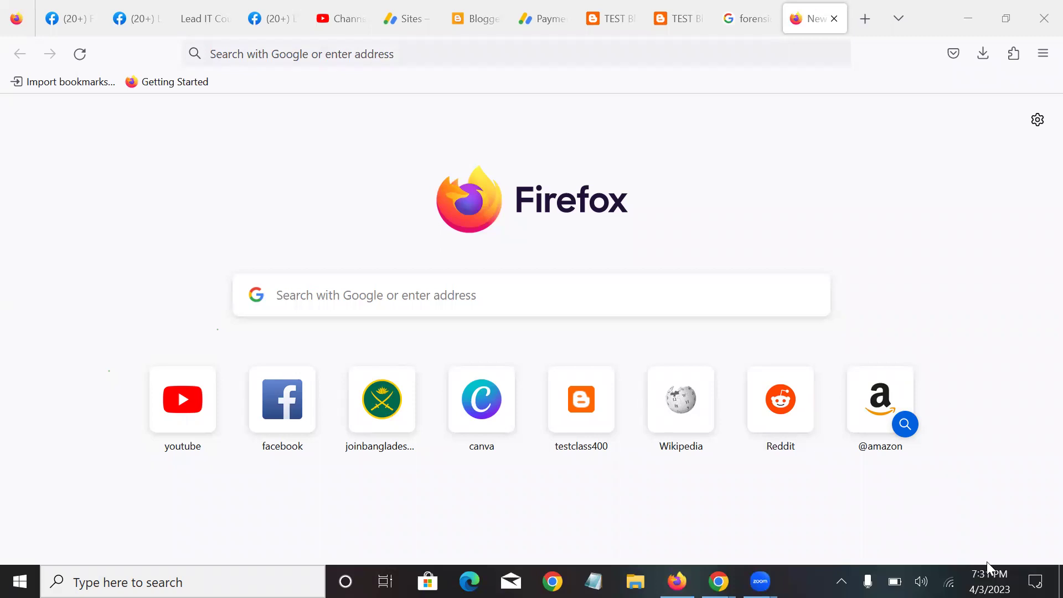
left_click(990, 582)
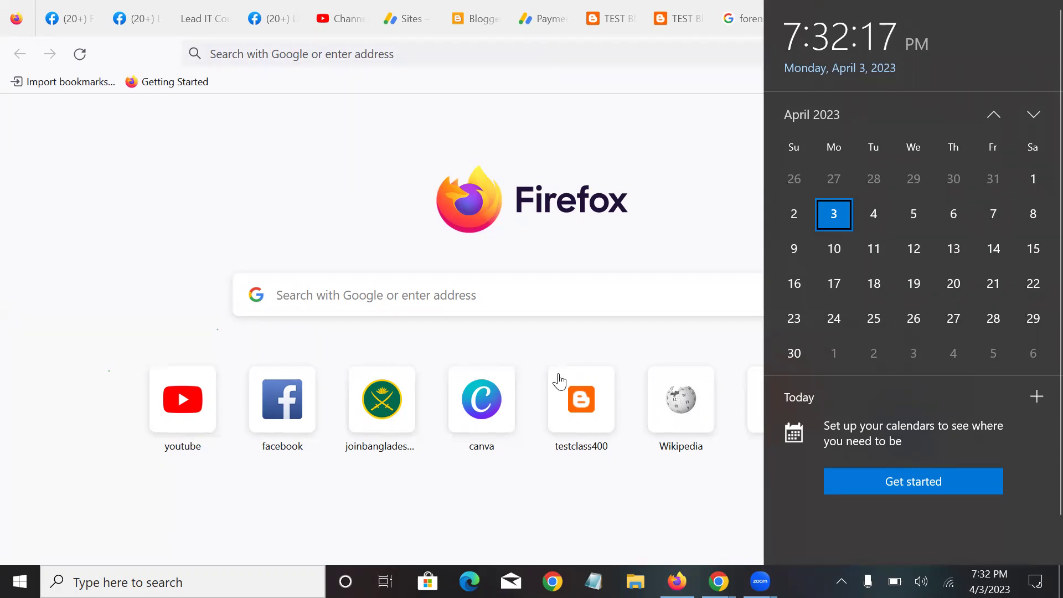
left_click(525, 24)
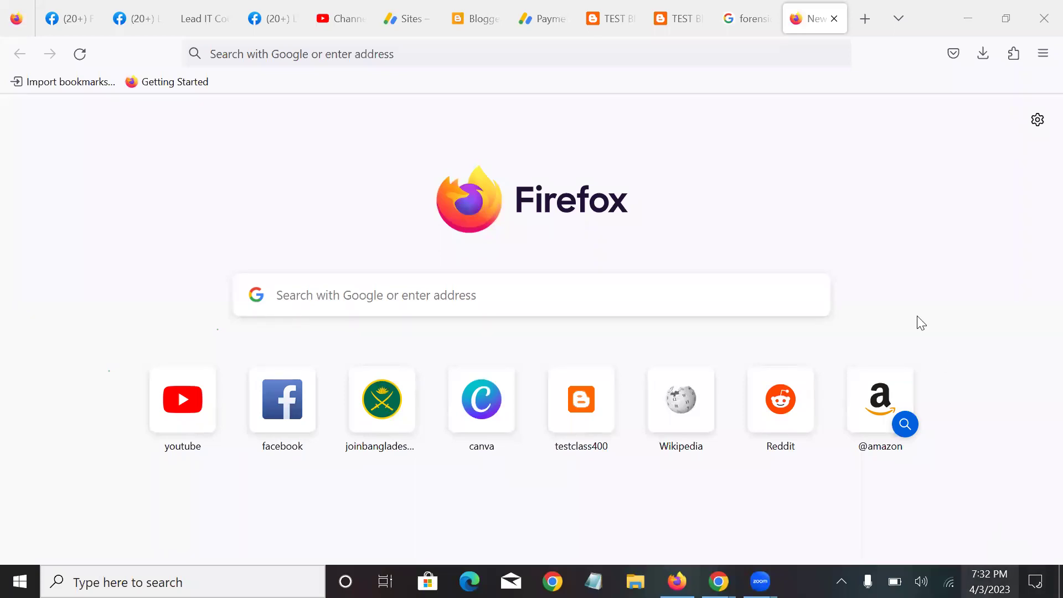
key("super+alt+d")
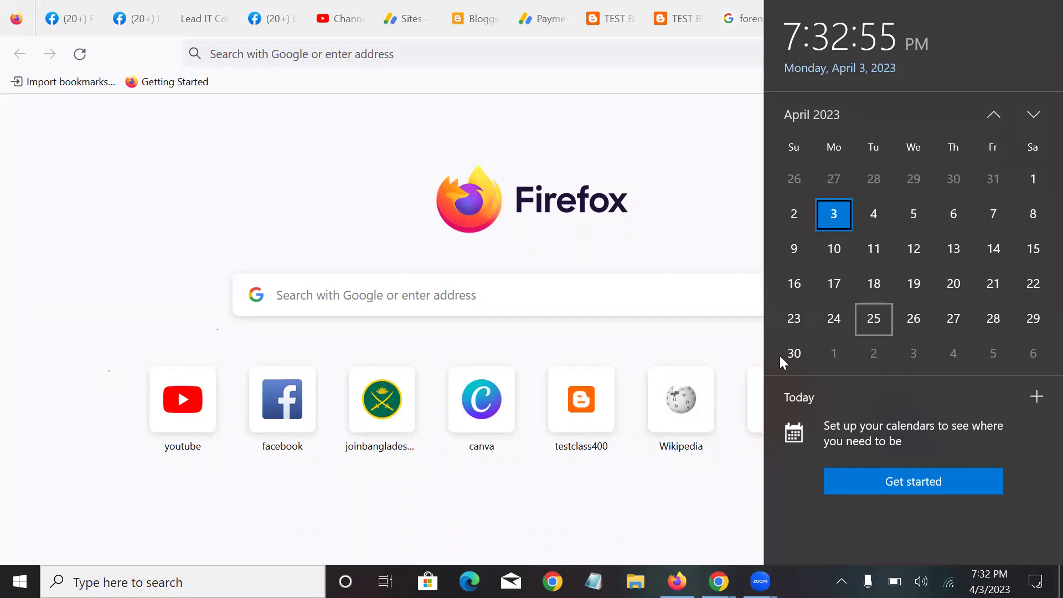
key("Escape")
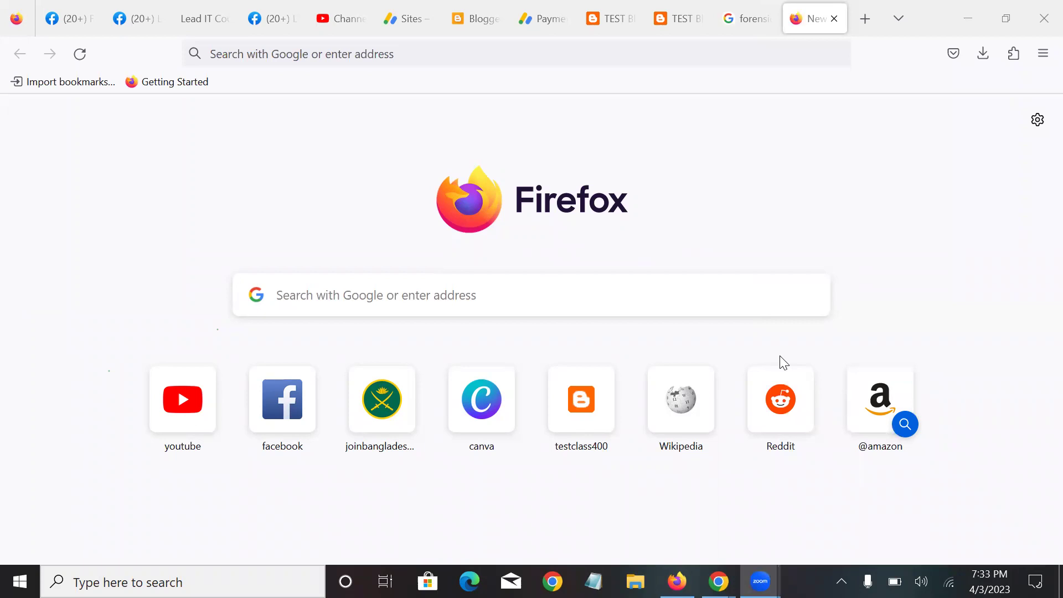
left_click(990, 581)
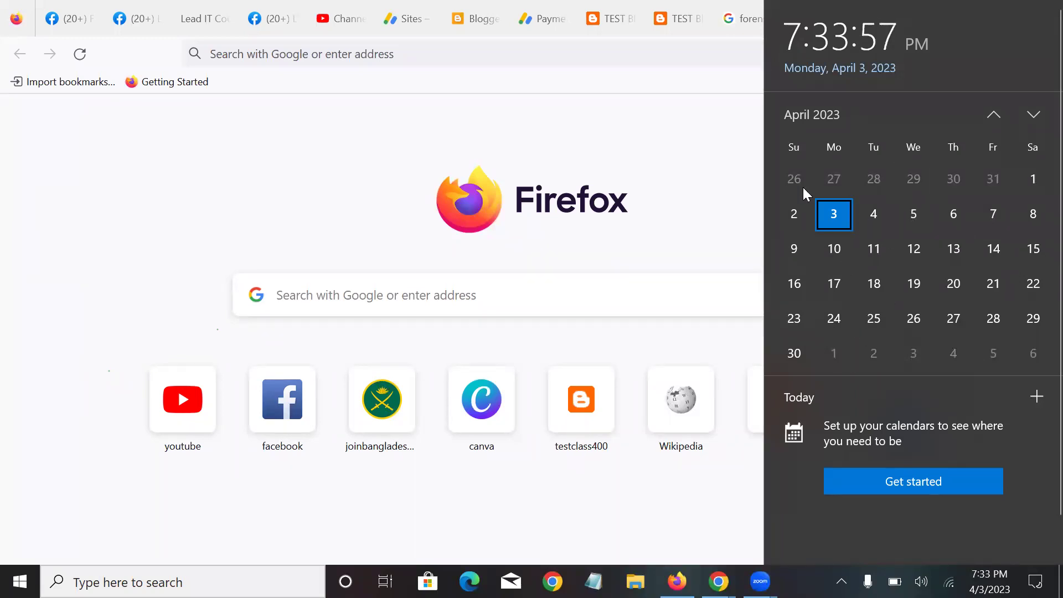
left_click(733, 154)
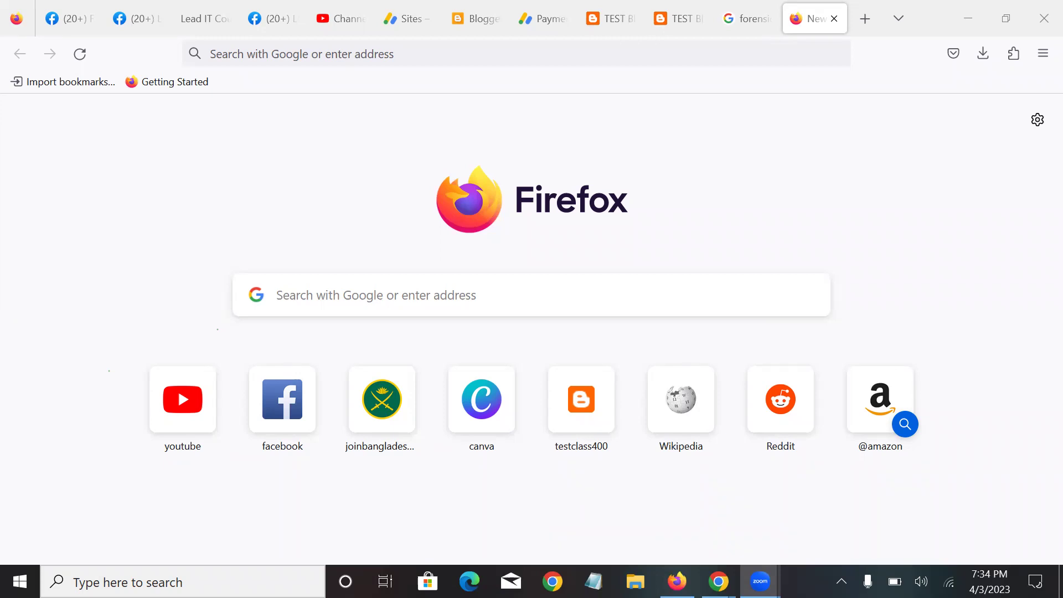
Switch to Chrome, load YouTube and open YouTube Studio for the Lead IT Institute channel in a maximized window.
key("alt+Tab")
left_click(662, 87)
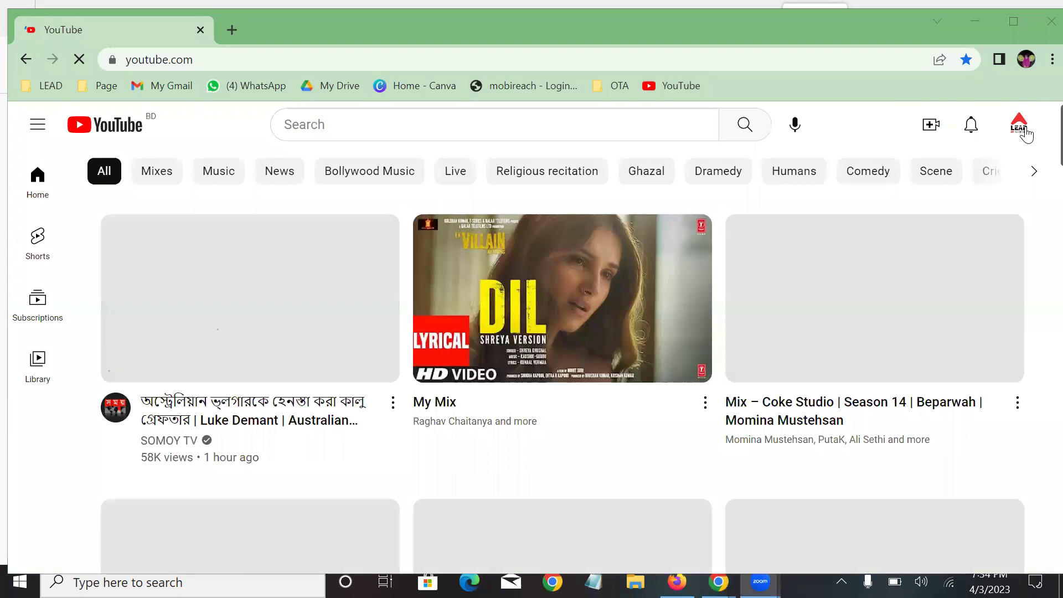
left_click(1025, 130)
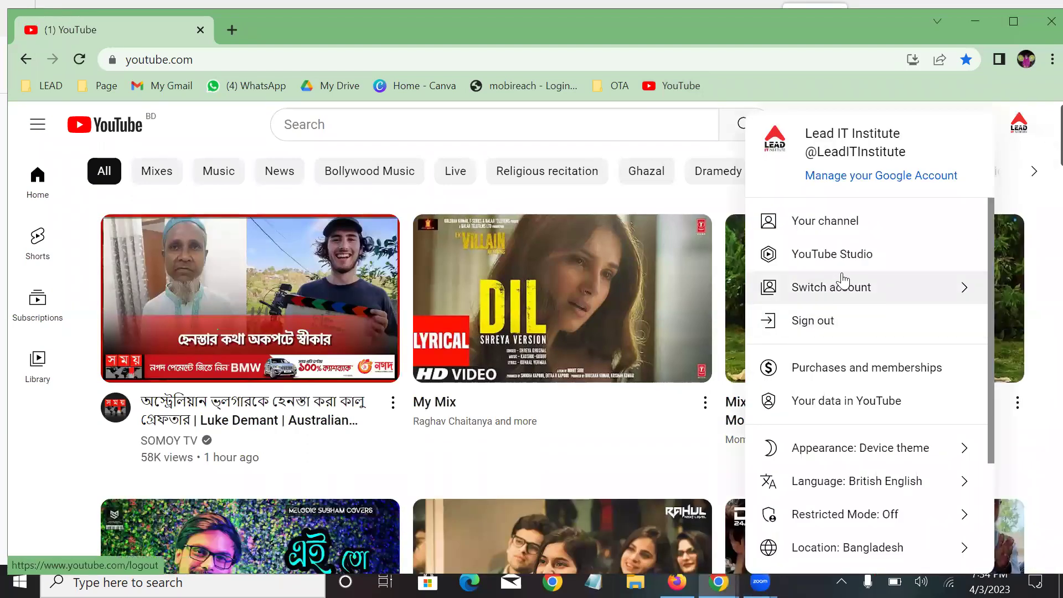
left_click(846, 256)
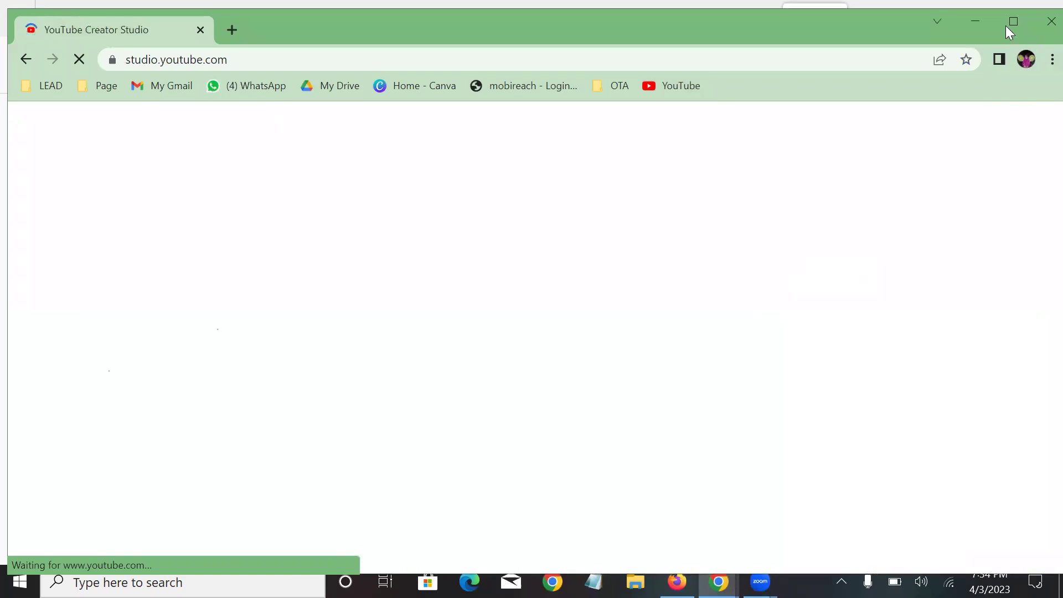
left_click(1013, 19)
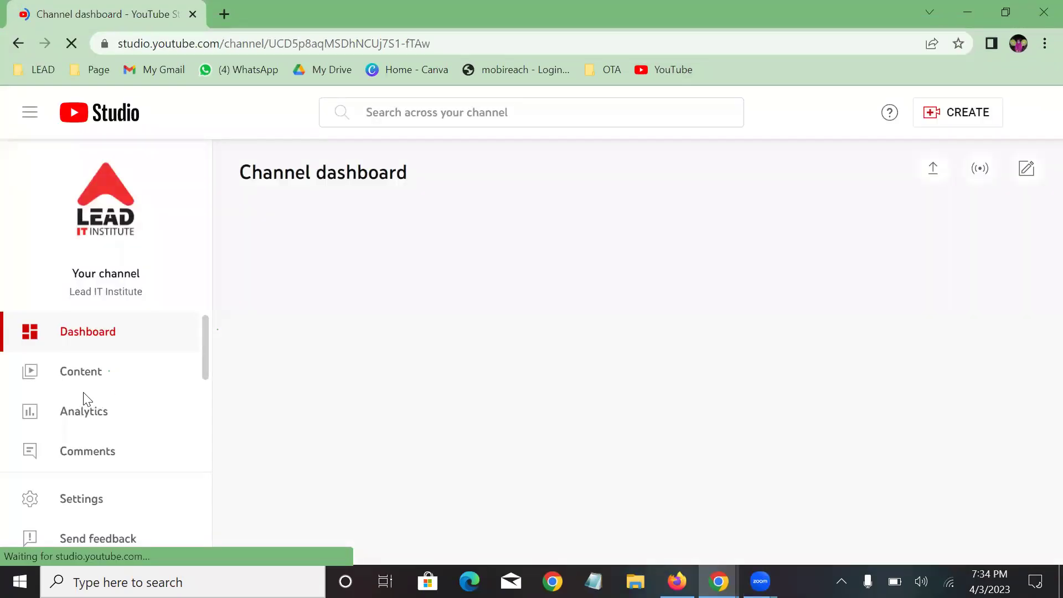
Open the channel's Earn page and review its monetisation overview, including the linked AdSense account and Partner Programme options.
scroll(79, 379, "down", 3)
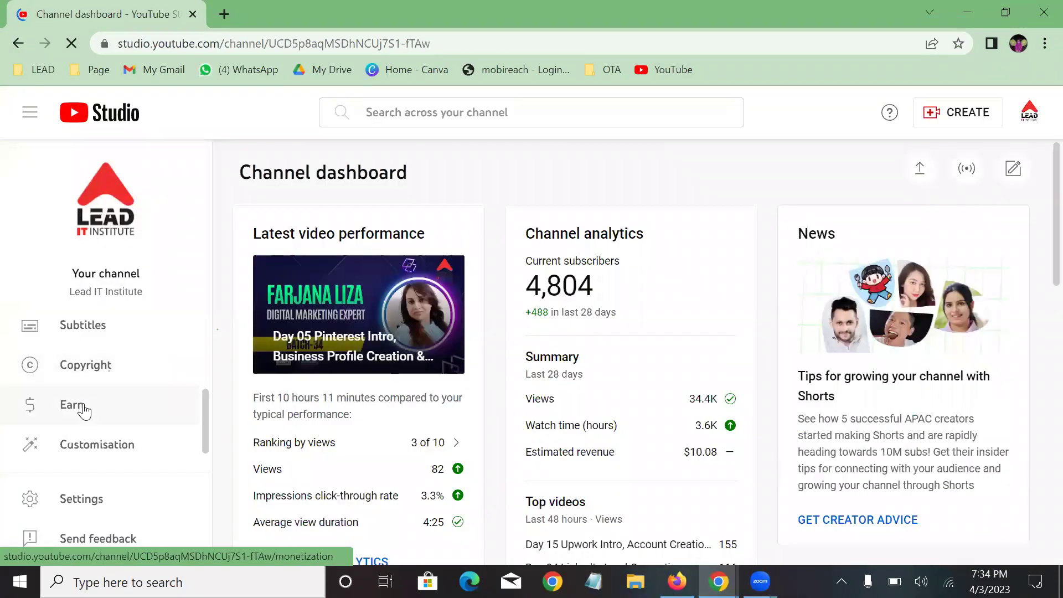
left_click(83, 409)
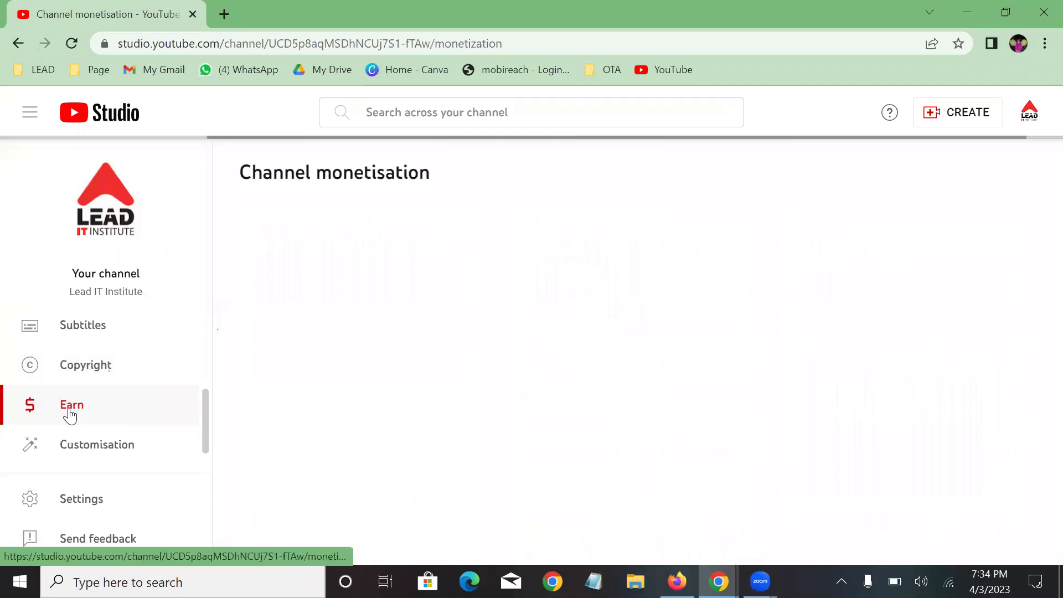
scroll(568, 274, "down", 3)
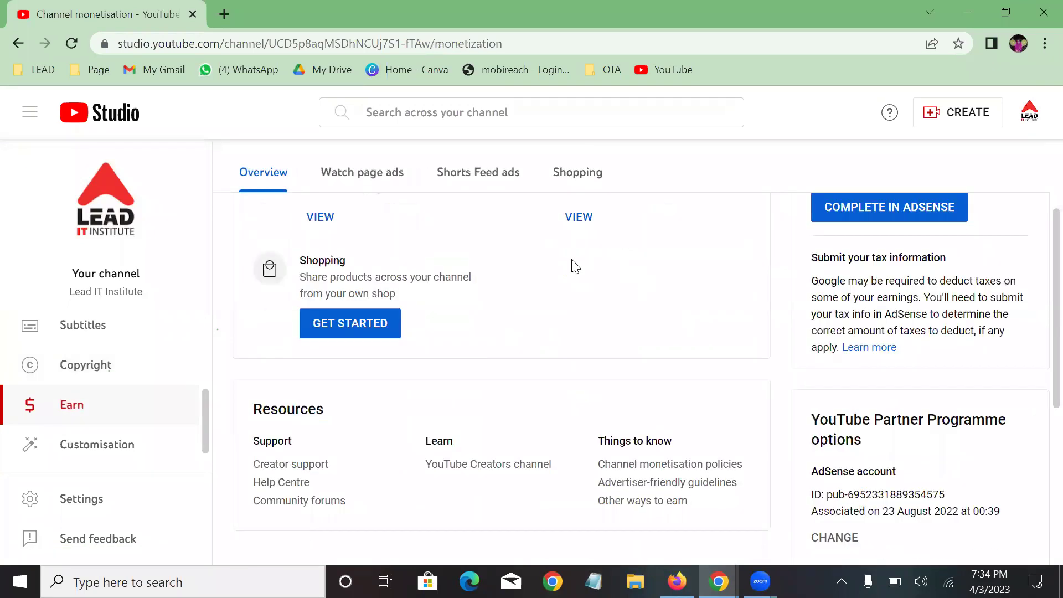
scroll(510, 277, "down", 5)
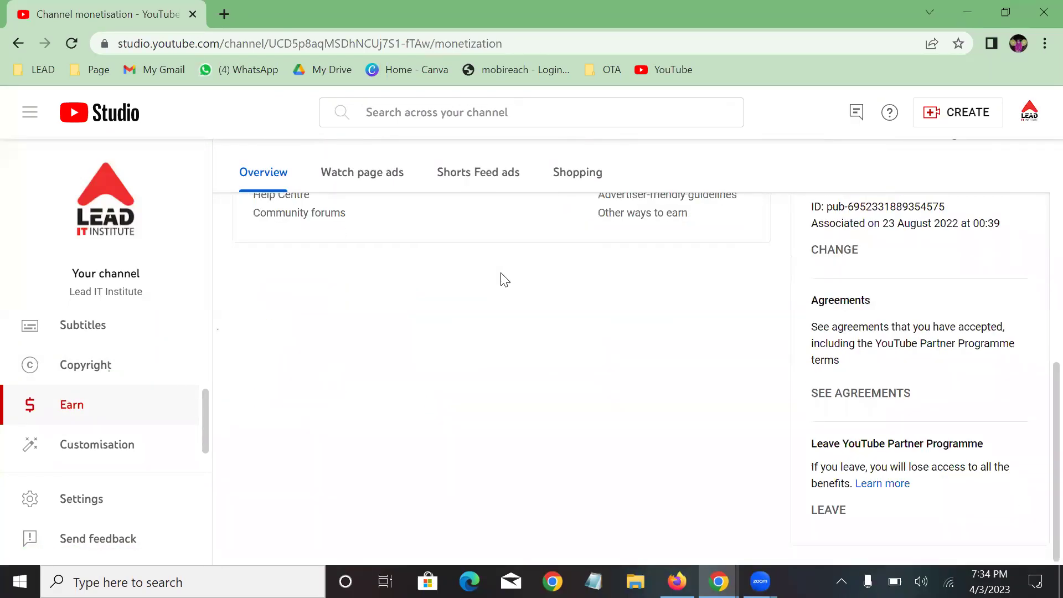
scroll(504, 280, "up", 8)
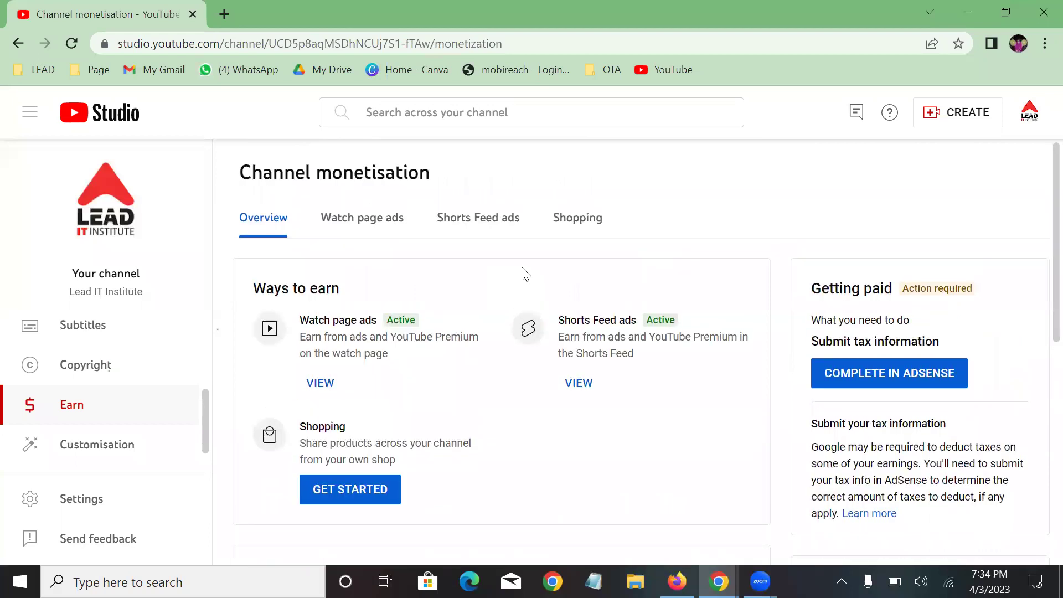
Go to AdSense from the Submit tax information notice and sign in with the Lead IT Institute account.
left_click(895, 373)
left_click(141, 5)
left_click(281, 13)
left_click(104, 16)
left_click(280, 19)
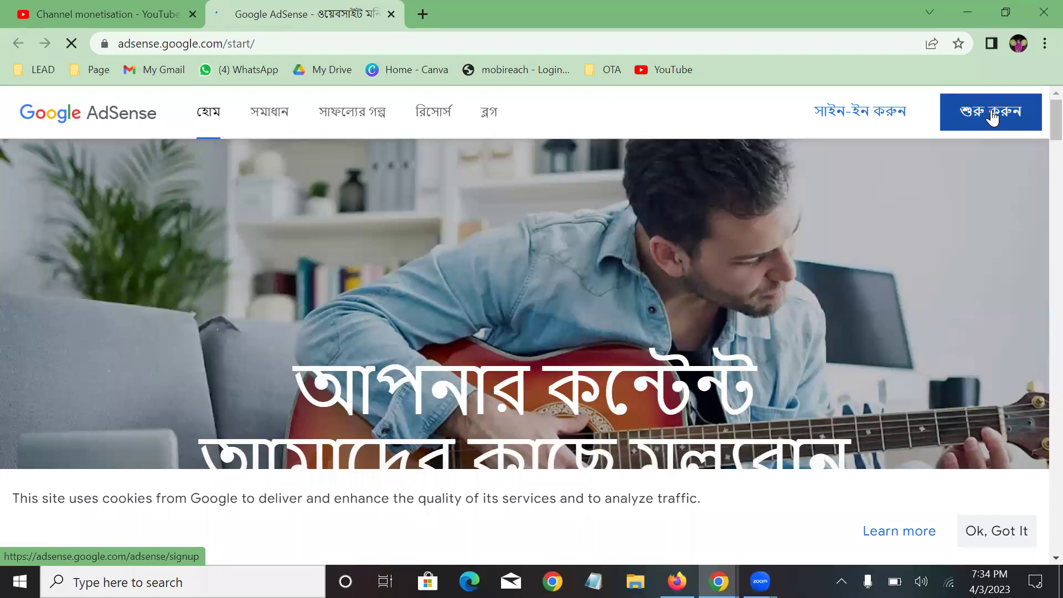
left_click(992, 116)
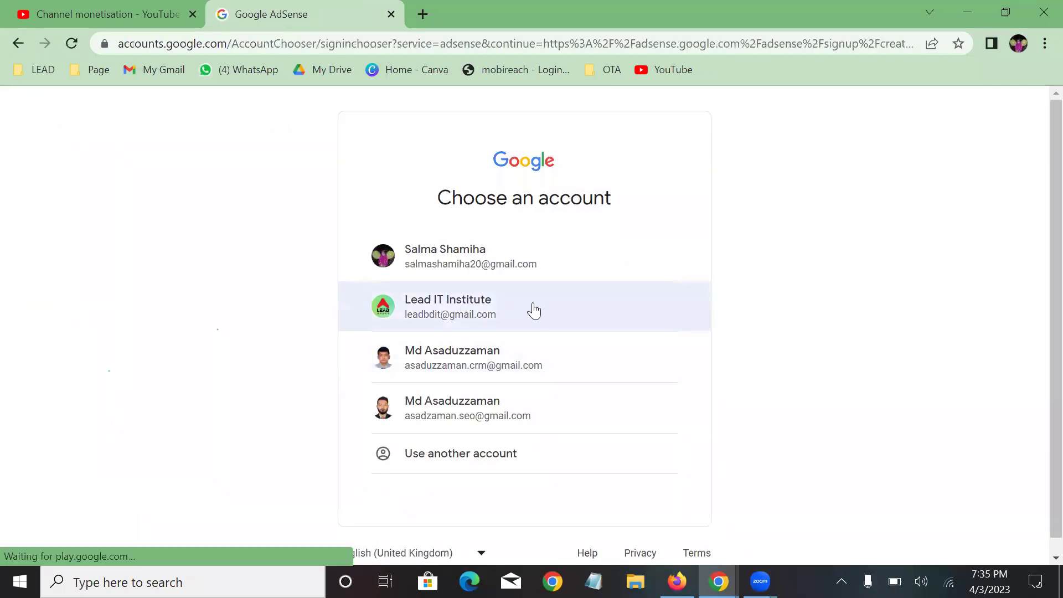
left_click(491, 306)
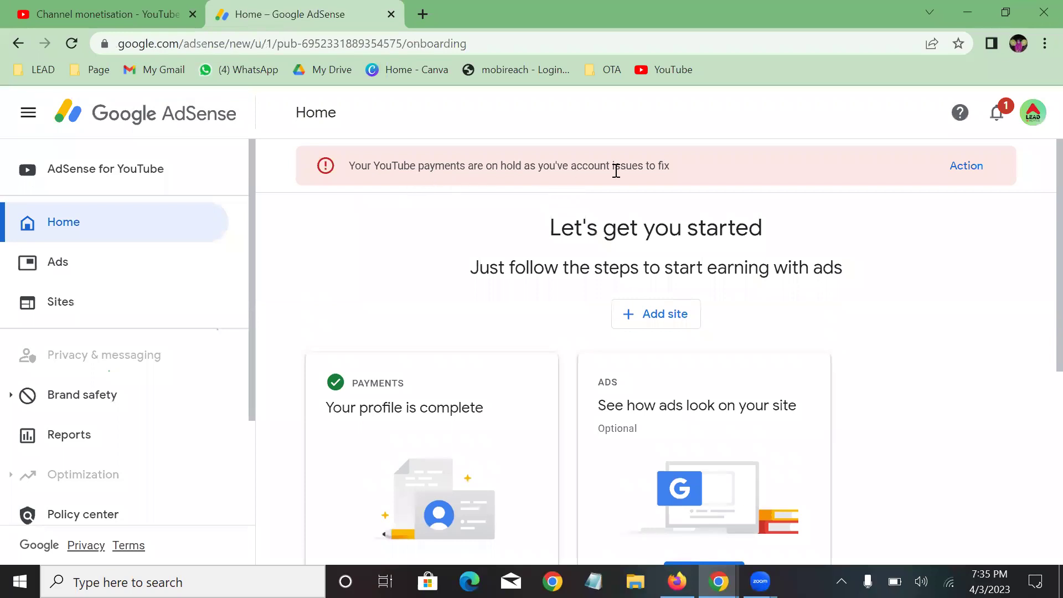
Look over the AdSense home page's setup cards and open the action for the YouTube payments alert.
scroll(327, 326, "down", 6)
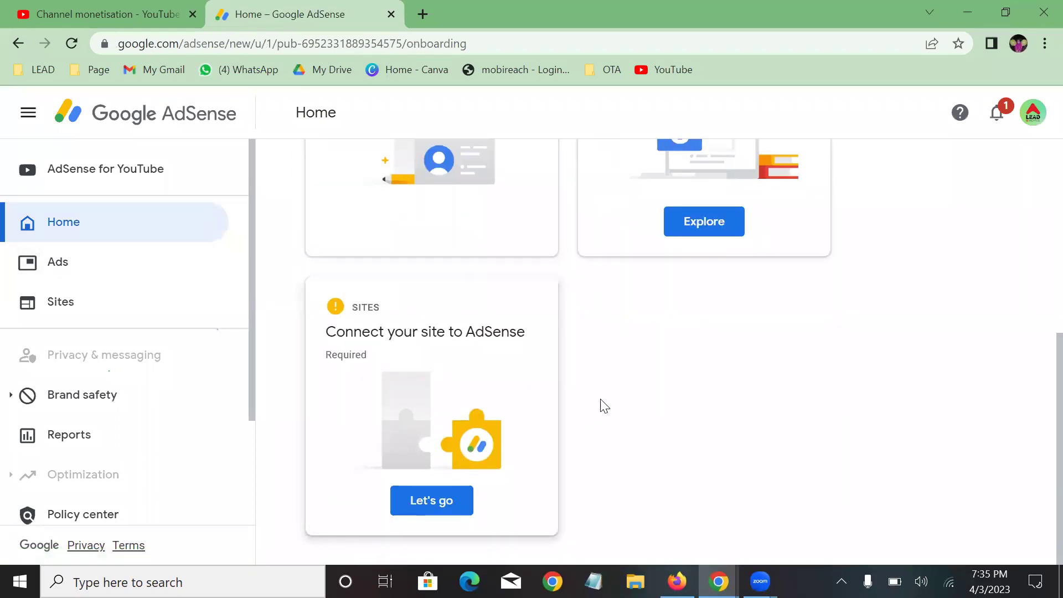
scroll(602, 406, "up", 6)
left_click(972, 169)
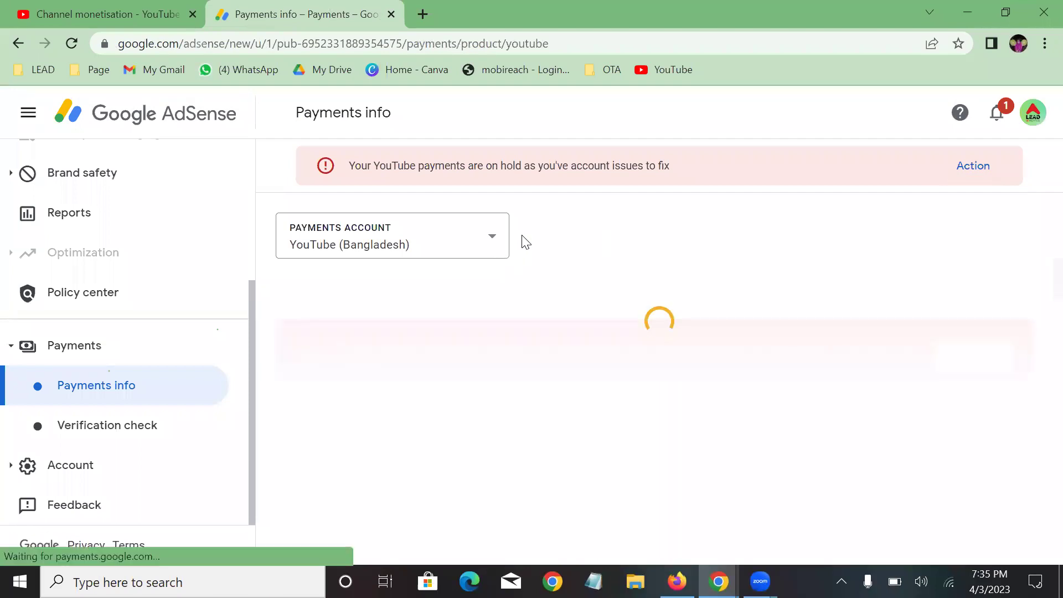
Review the YouTube payments account's tax notice, earnings, transactions, payment method and settings, highlighting the earnings total.
scroll(522, 238, "down", 5)
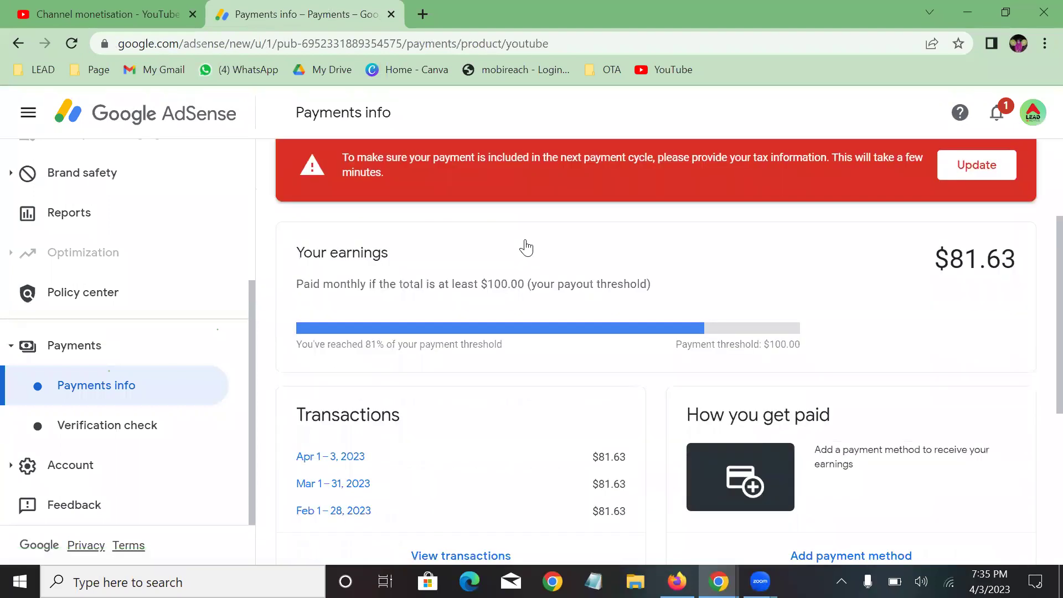
scroll(976, 421, "up", 5)
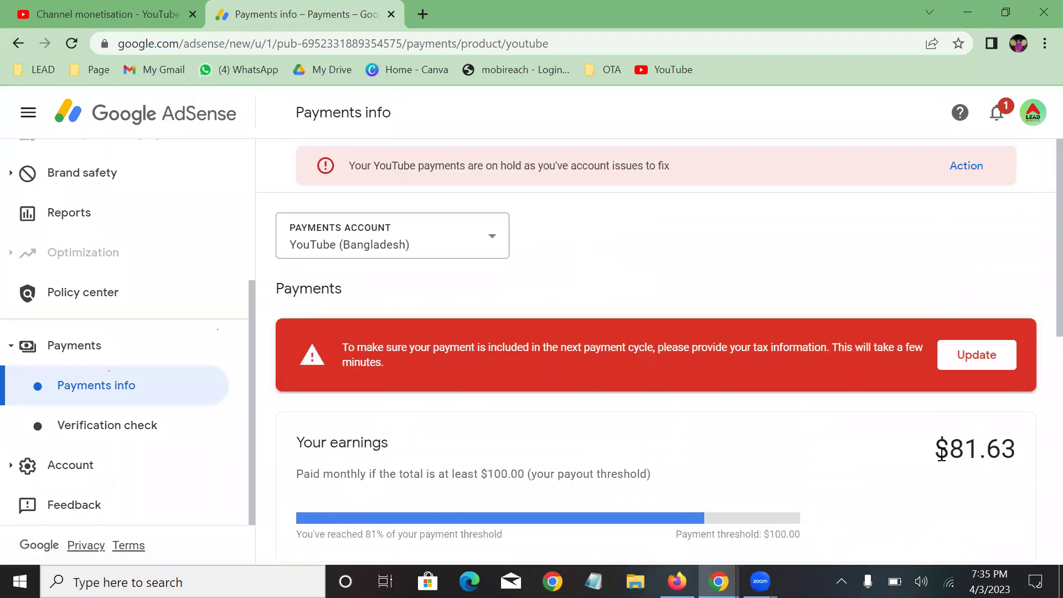
left_click_drag(941, 453, 1041, 450)
left_click(851, 434)
scroll(784, 371, "down", 7)
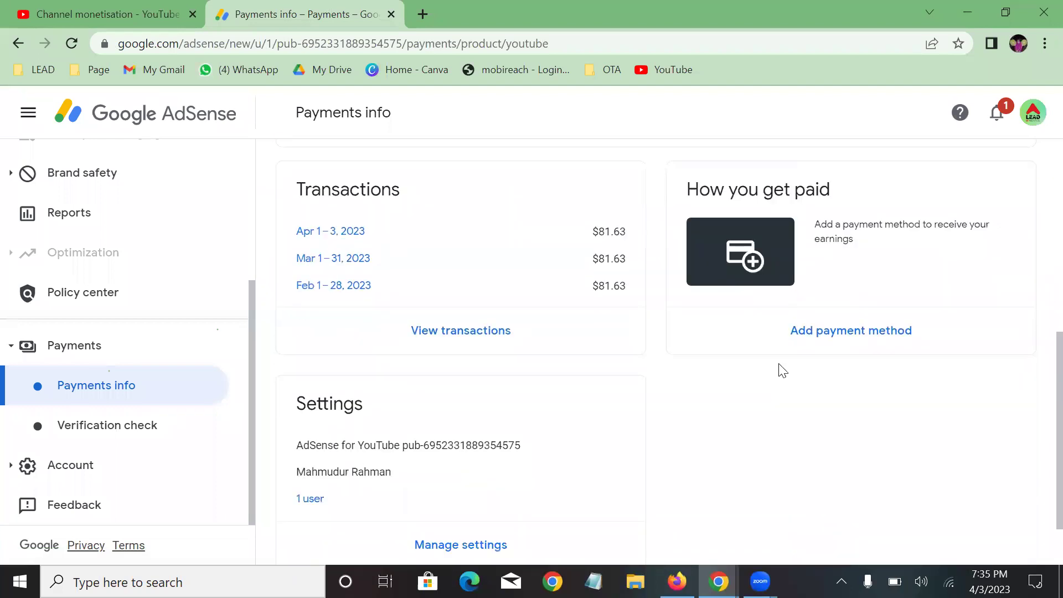
scroll(732, 351, "down", 2)
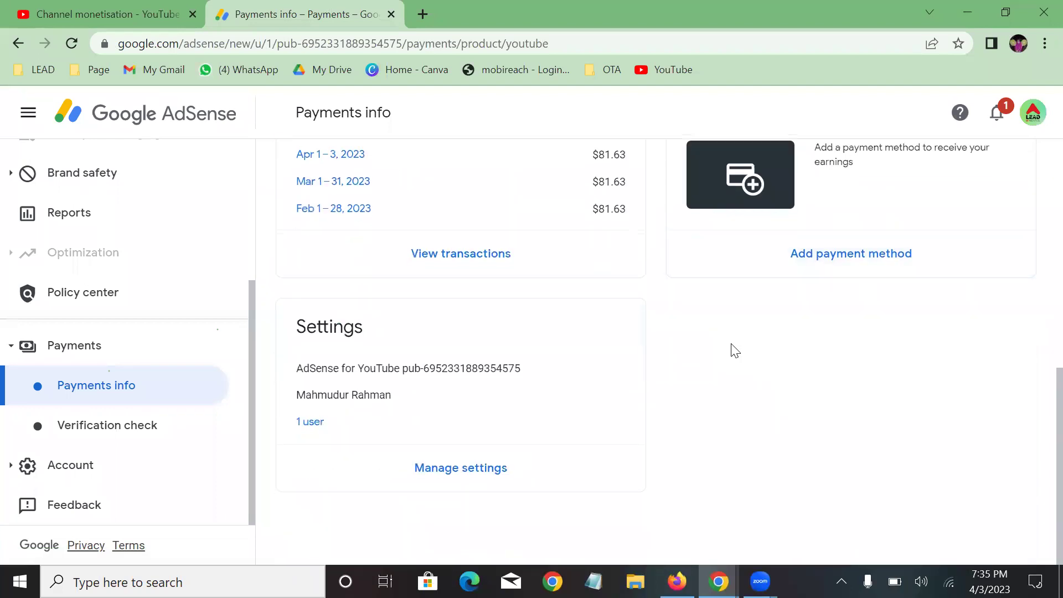
scroll(790, 348, "up", 3)
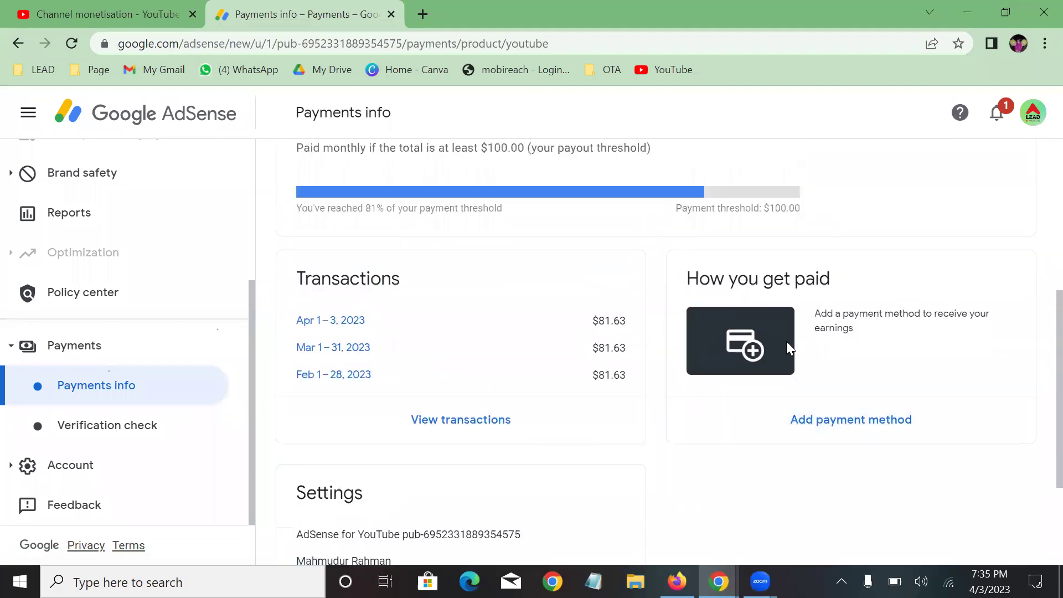
scroll(786, 342, "up", 6)
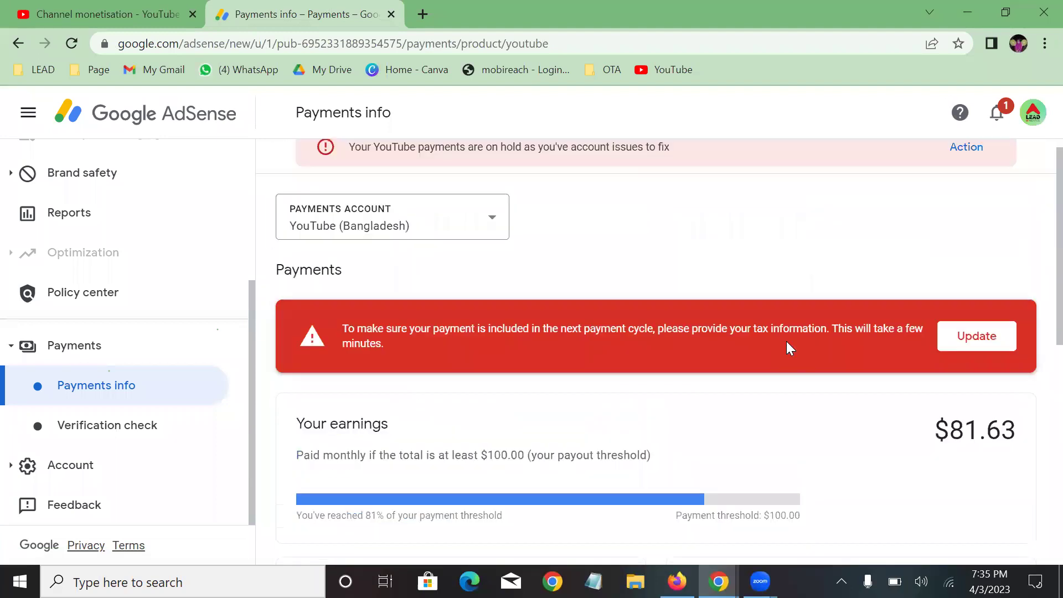
Return to YouTube Studio's Channel monetisation page and review the ways to earn, resources and Partner Programme options.
left_click(138, 14)
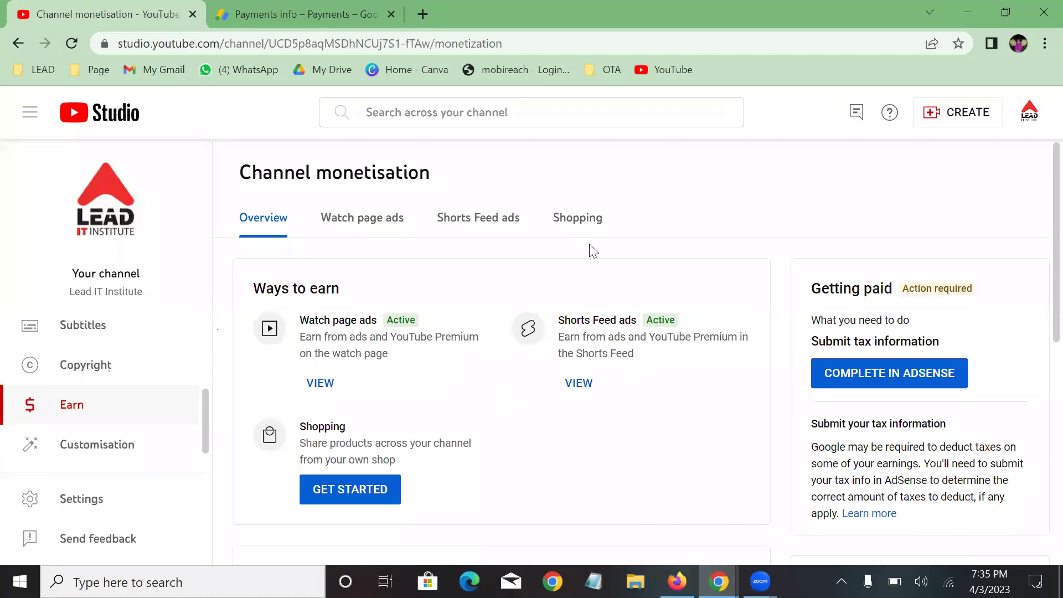
scroll(362, 307, "down", 8)
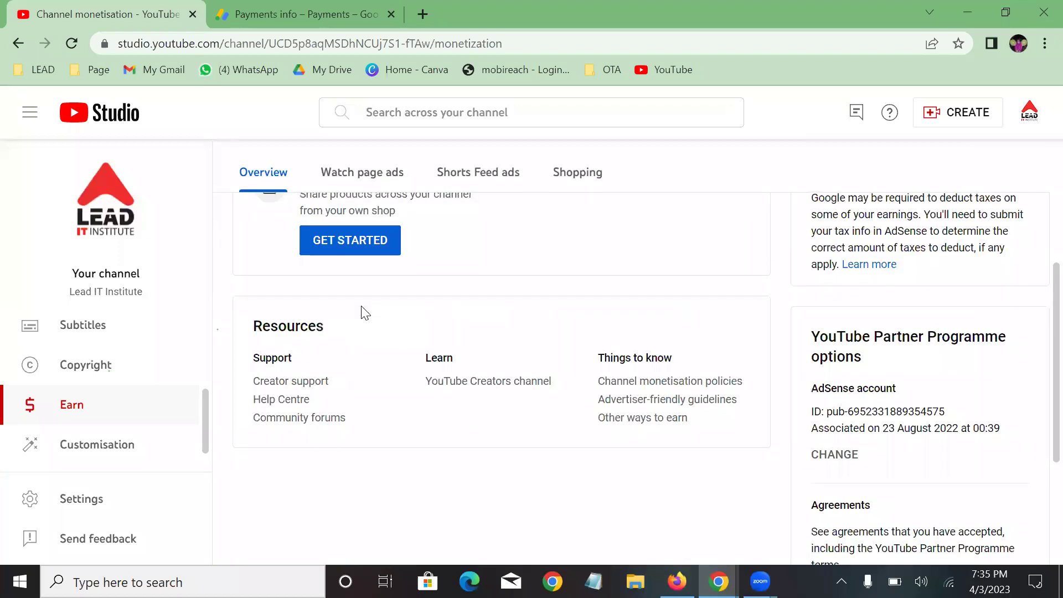
scroll(363, 309, "up", 8)
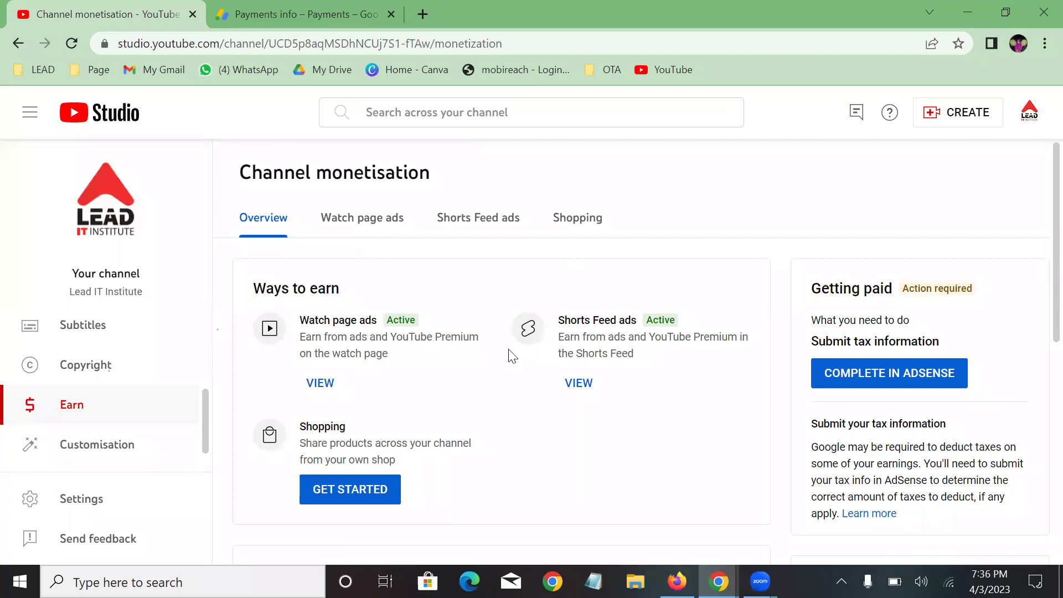
Go to the channel dashboard, start a new video upload and open the file picker.
scroll(127, 410, "up", 3)
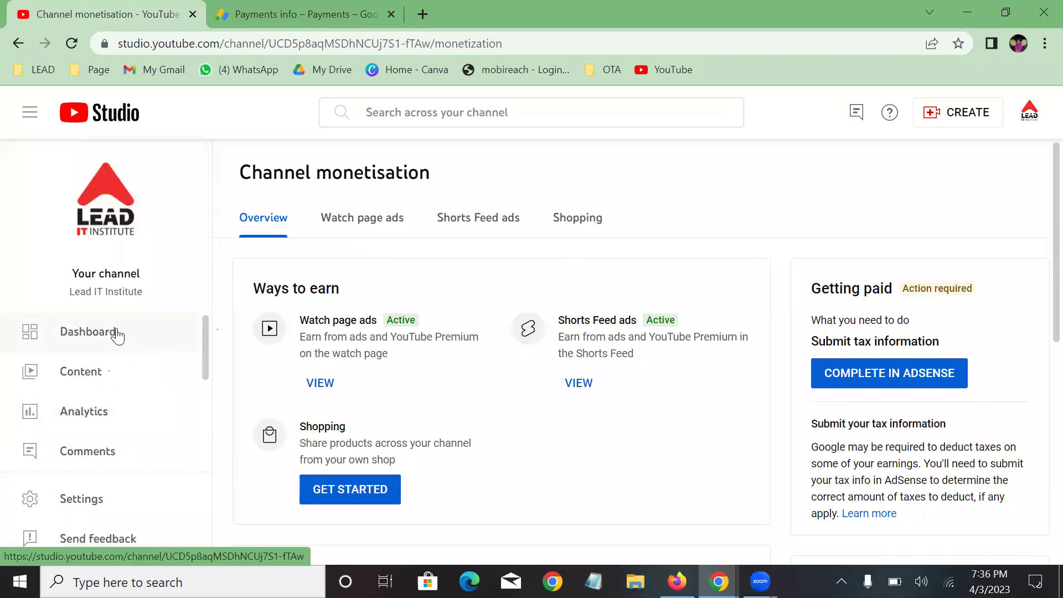
left_click(116, 333)
left_click(966, 115)
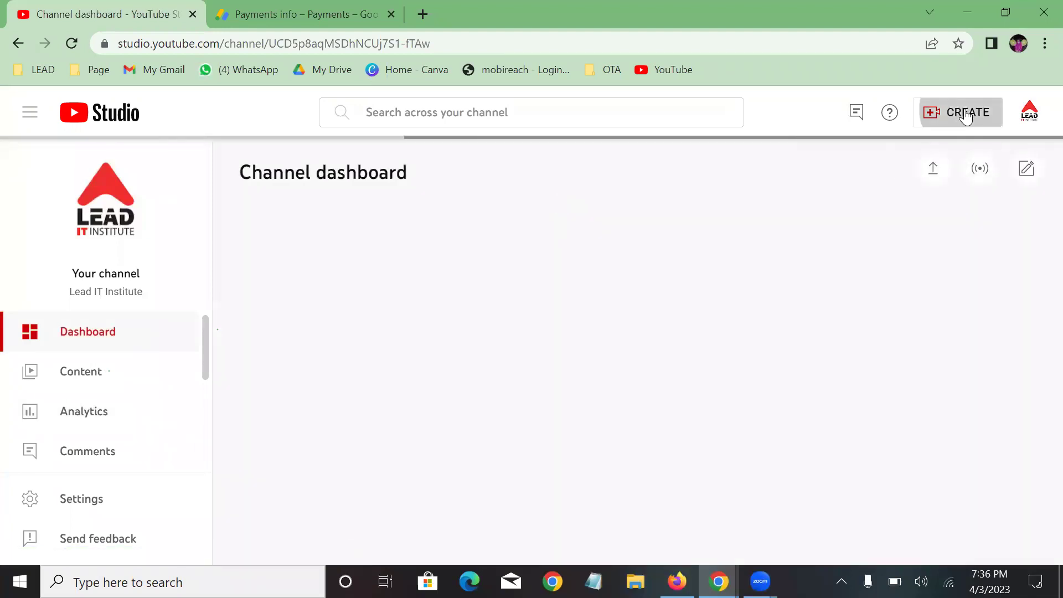
left_click(933, 147)
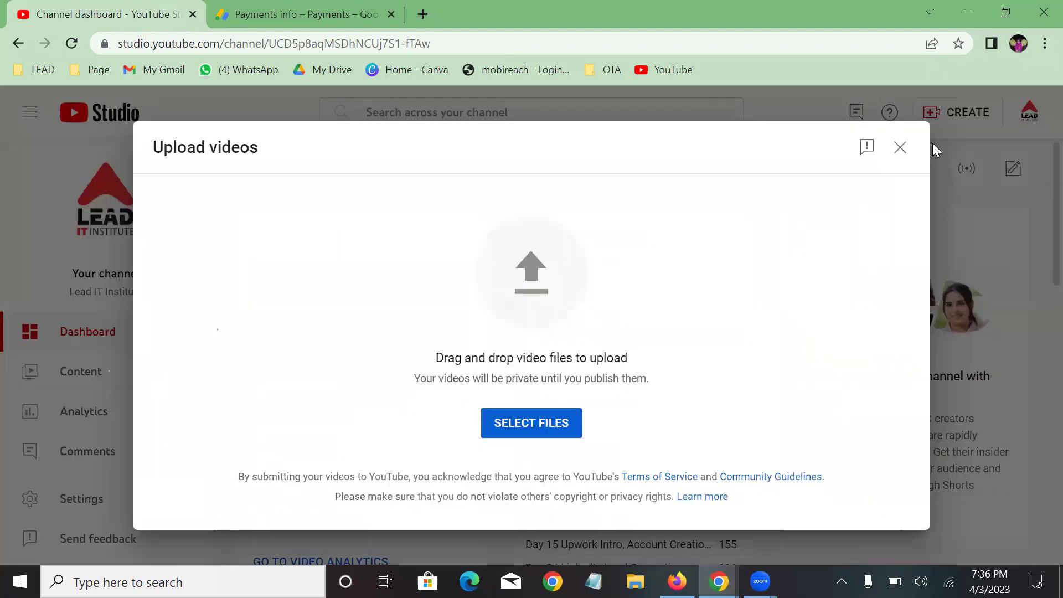
left_click(554, 424)
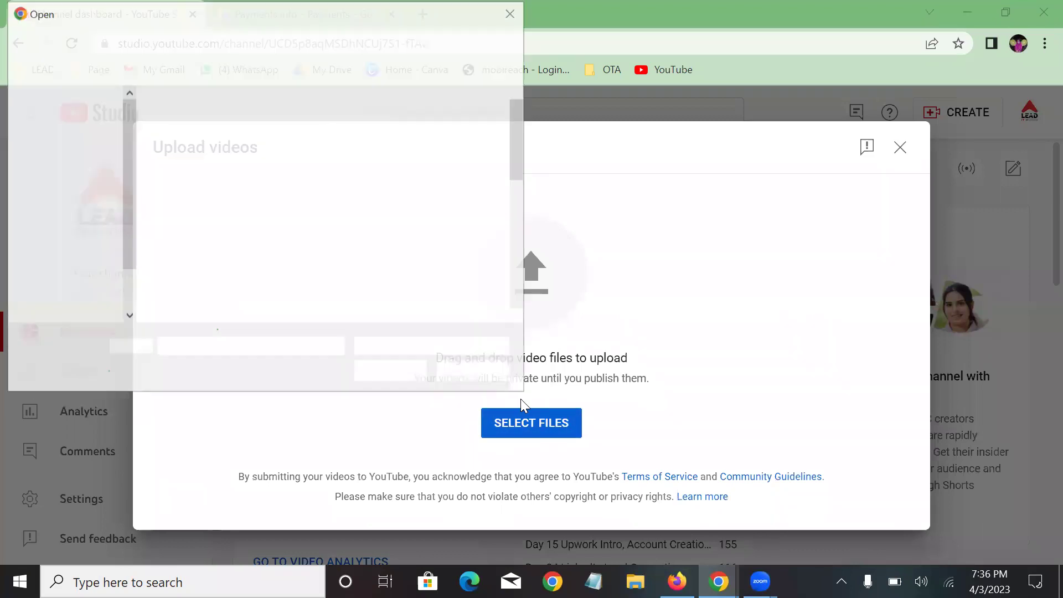
Look for a video to upload in the Downloads folder and the 2023-04-03 19.10.09 My Meeting folder under Documents > Zoom.
left_click(79, 216)
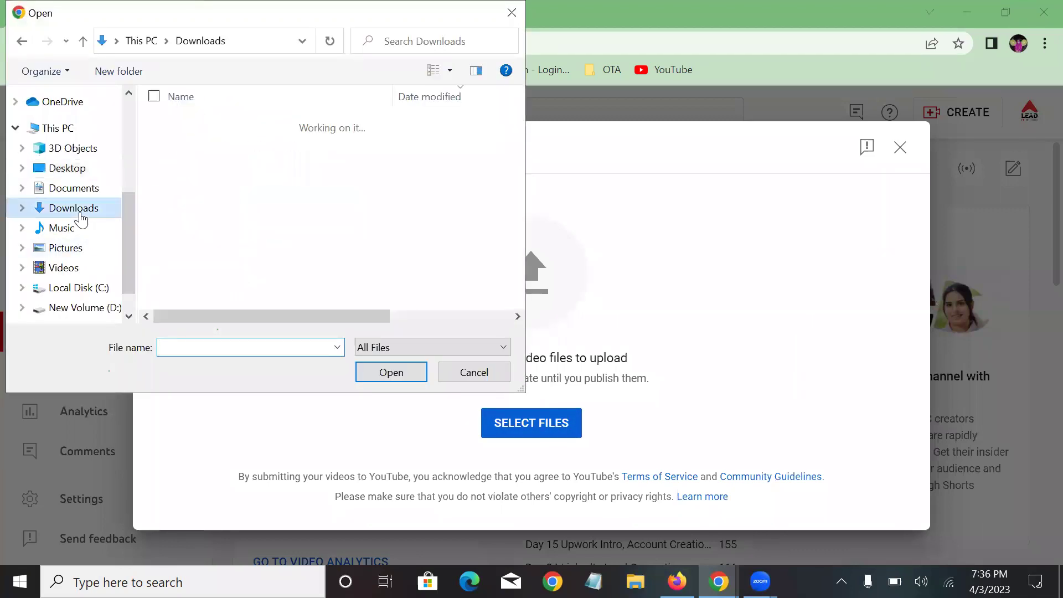
scroll(325, 199, "down", 10)
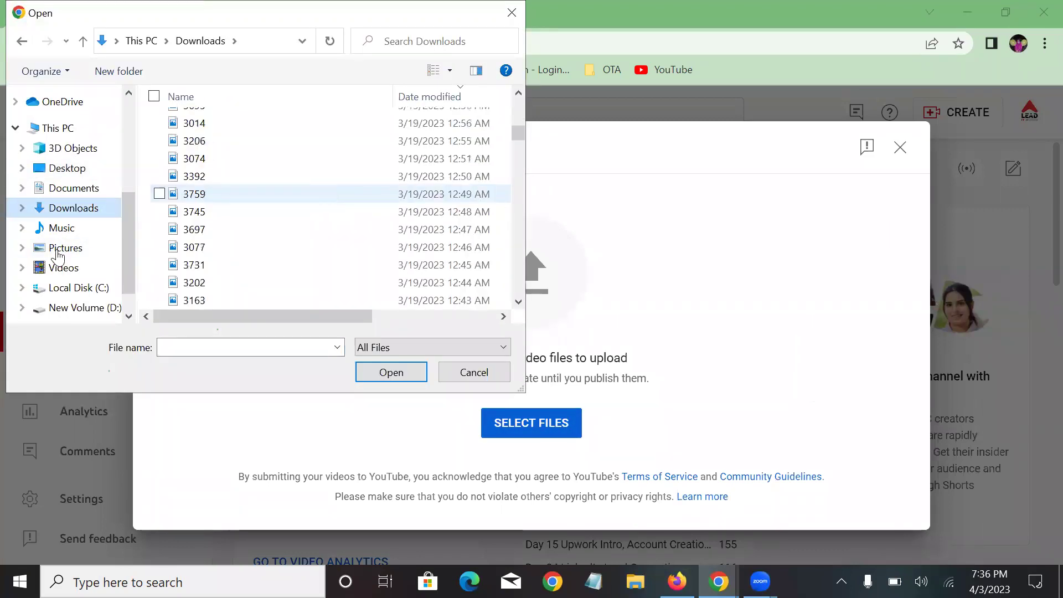
left_click(90, 194)
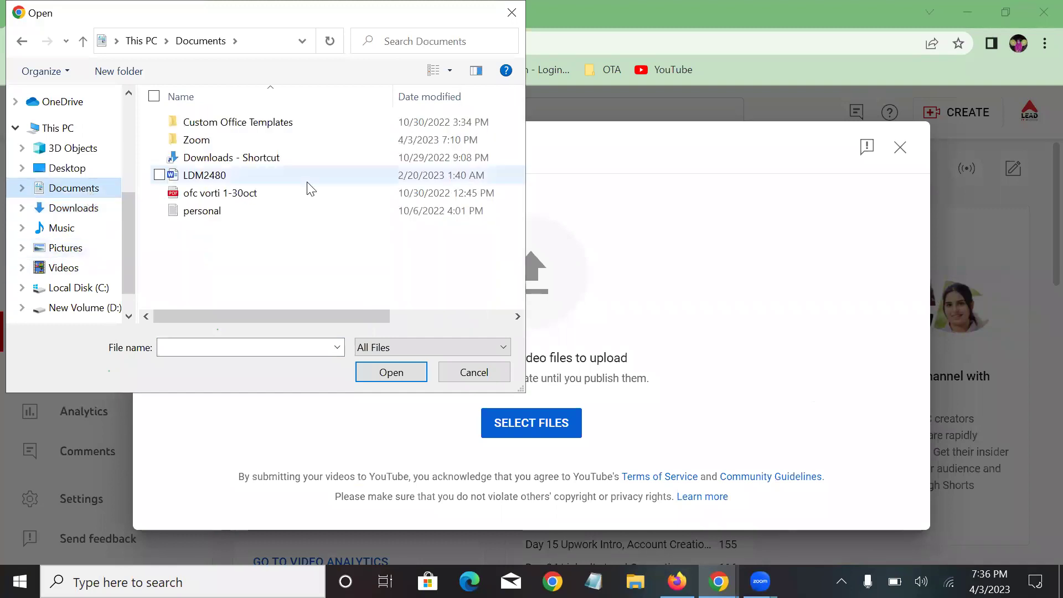
double_click(257, 139)
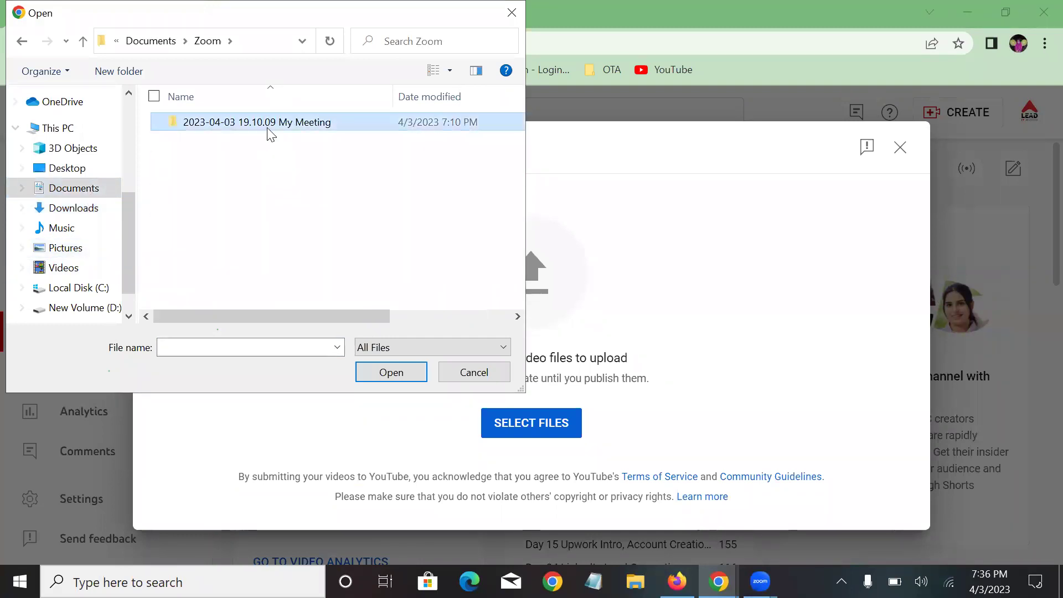
double_click(268, 126)
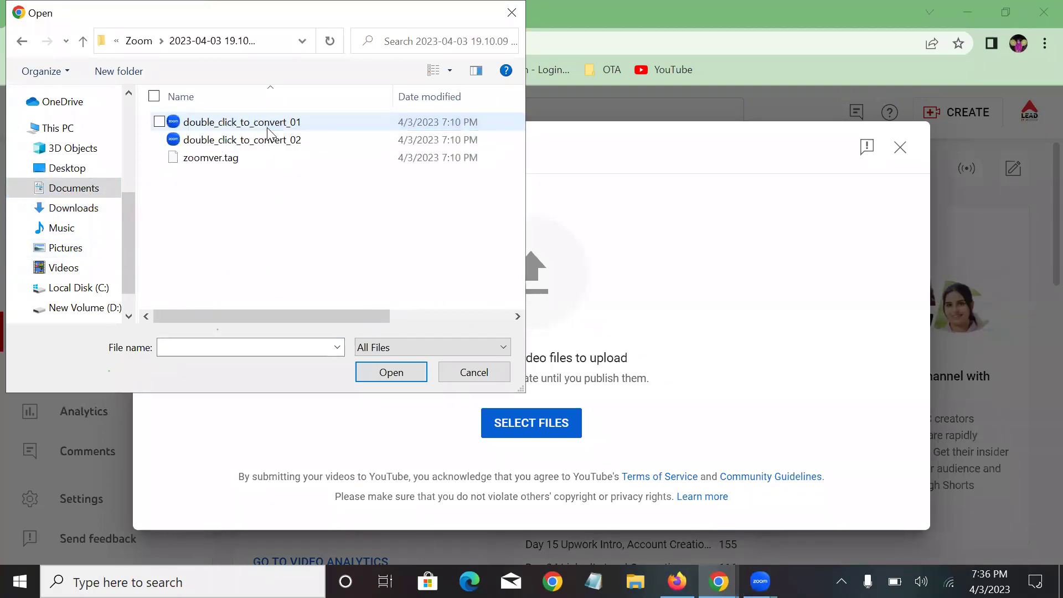
Check the Desktop, Pictures, Videos, New Volume (D:), Music and Downloads locations for a video, and dismiss the file picker.
left_click(67, 168)
left_click(58, 247)
left_click(62, 267)
scroll(77, 249, "down", 1)
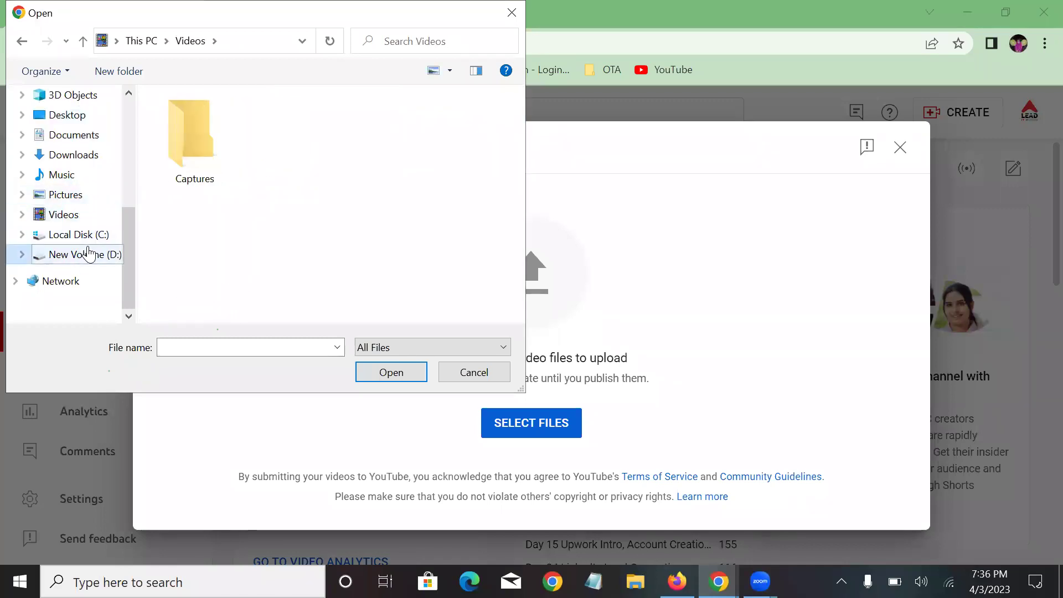
left_click(84, 254)
left_click(85, 214)
left_click(82, 194)
left_click(79, 173)
left_click(78, 159)
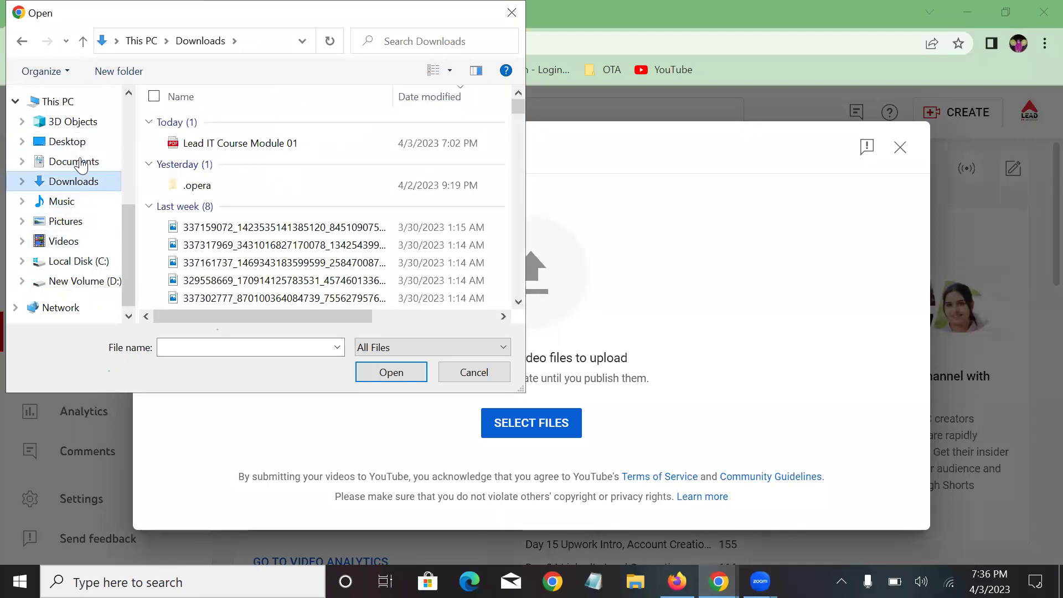
scroll(382, 252, "down", 5)
scroll(382, 252, "down", 5)
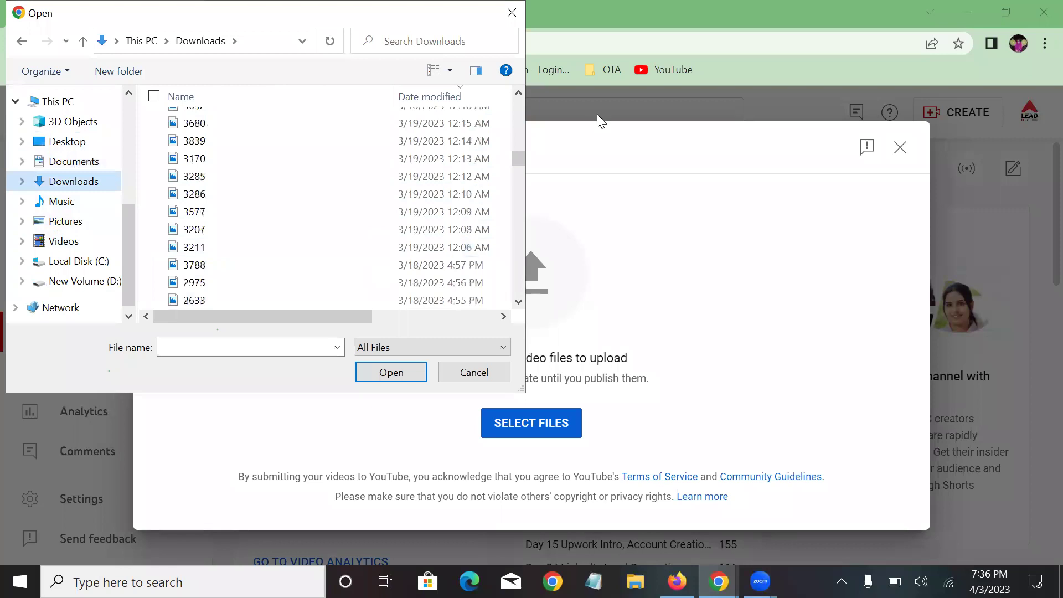
left_click_drag(521, 157, 496, 161)
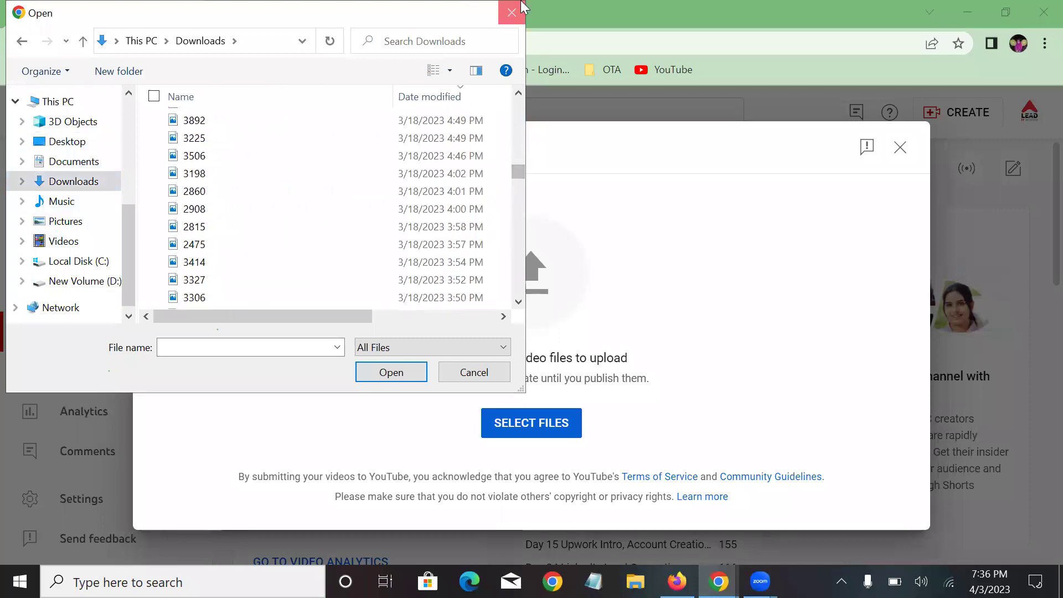
left_click(512, 12)
Minimise the open browser windows, create a new PowerPoint presentation on the desktop and open it.
left_click(969, 8)
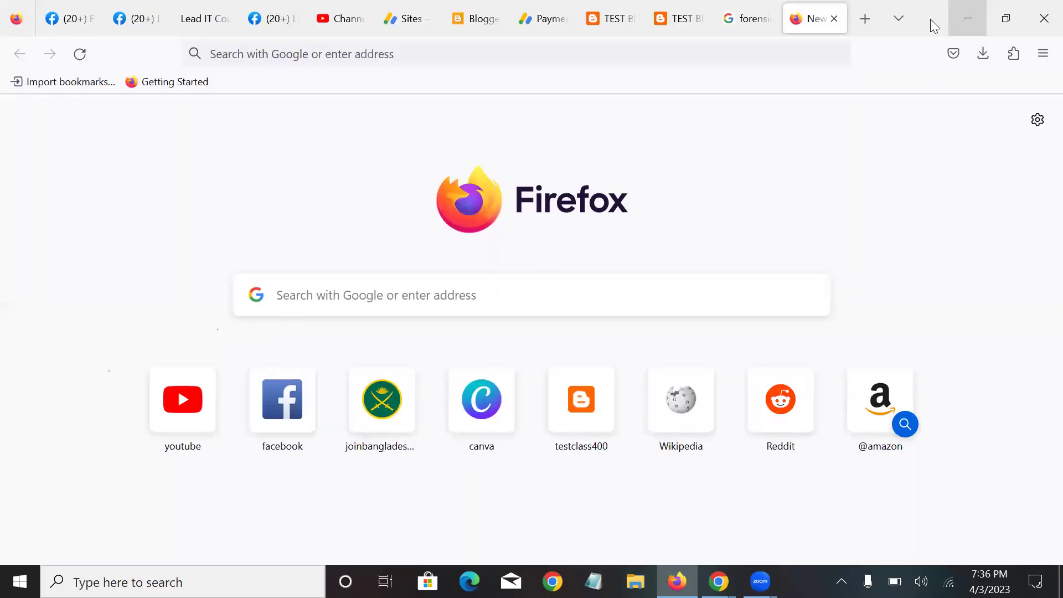
left_click(966, 12)
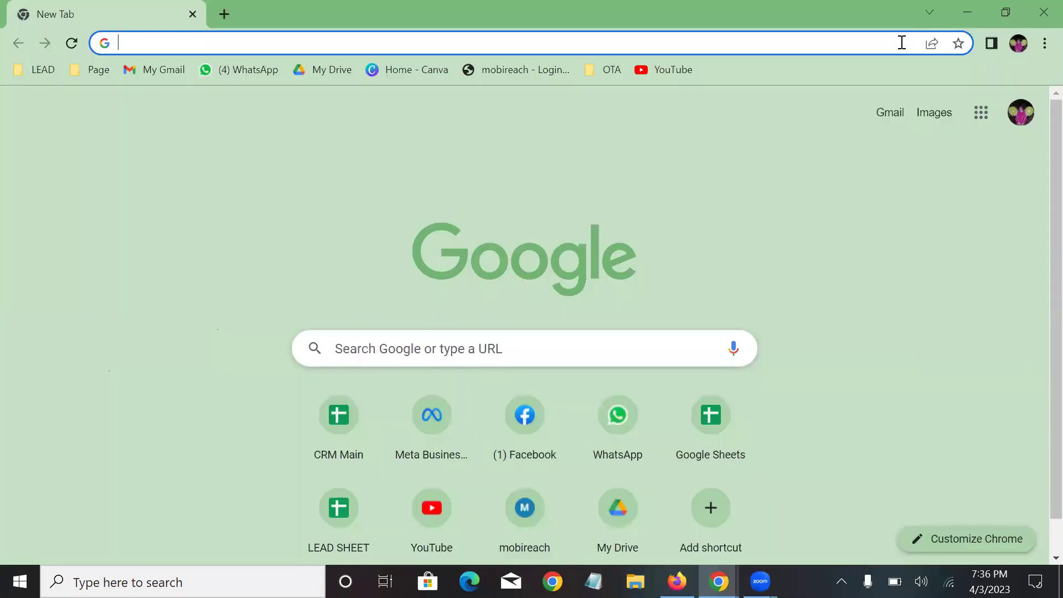
left_click(951, 13)
right_click(316, 213)
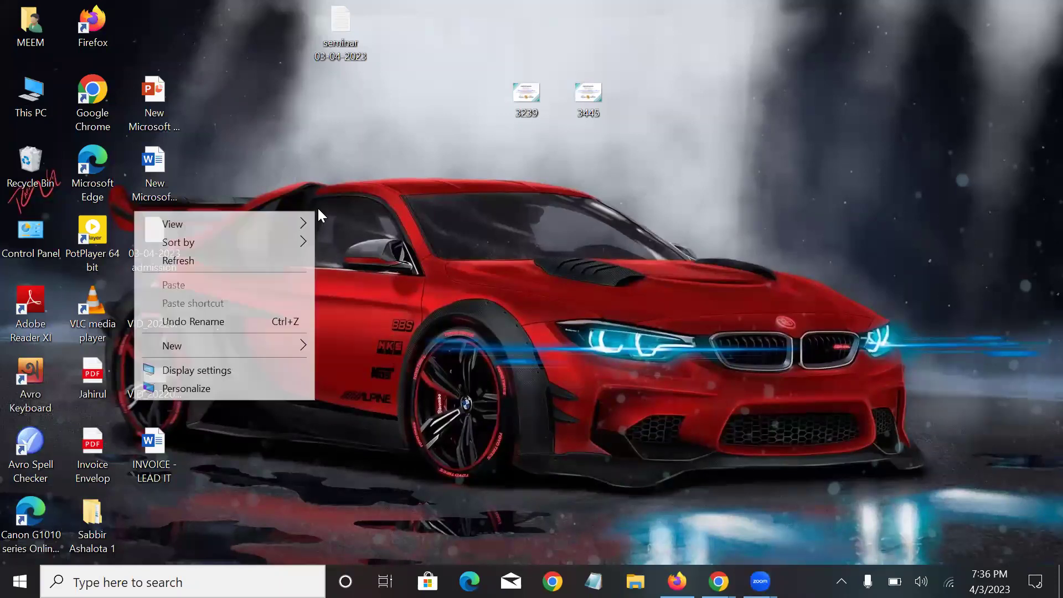
mouse_move(236, 343)
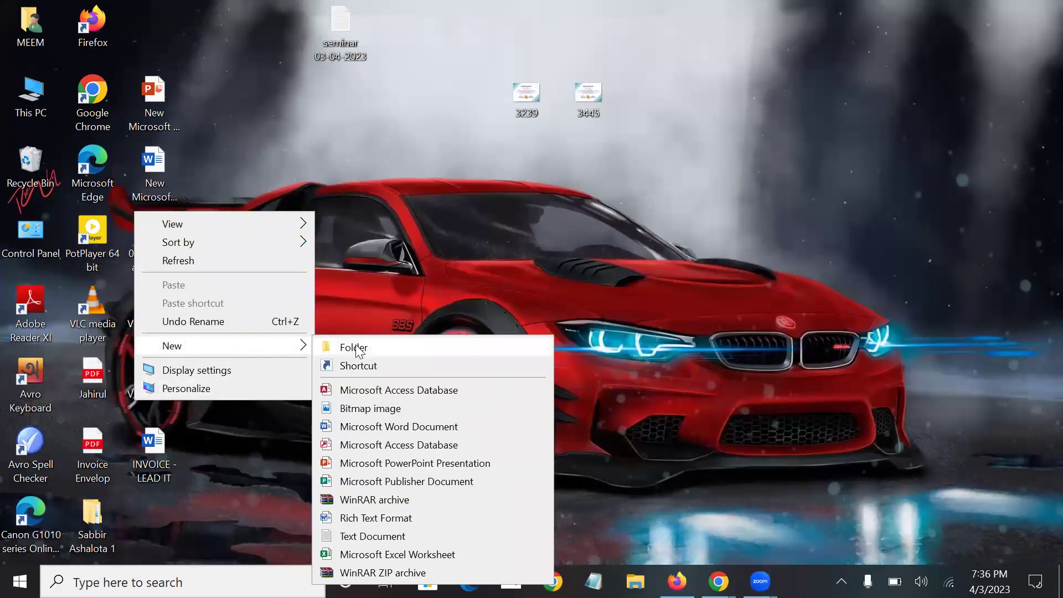
left_click(398, 464)
left_click(383, 247)
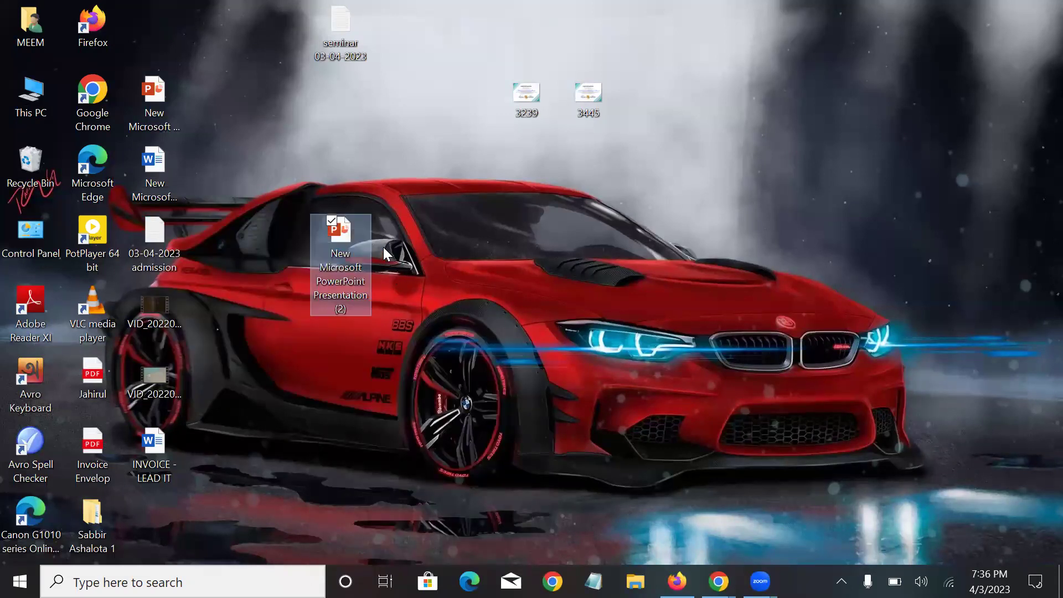
double_click(341, 235)
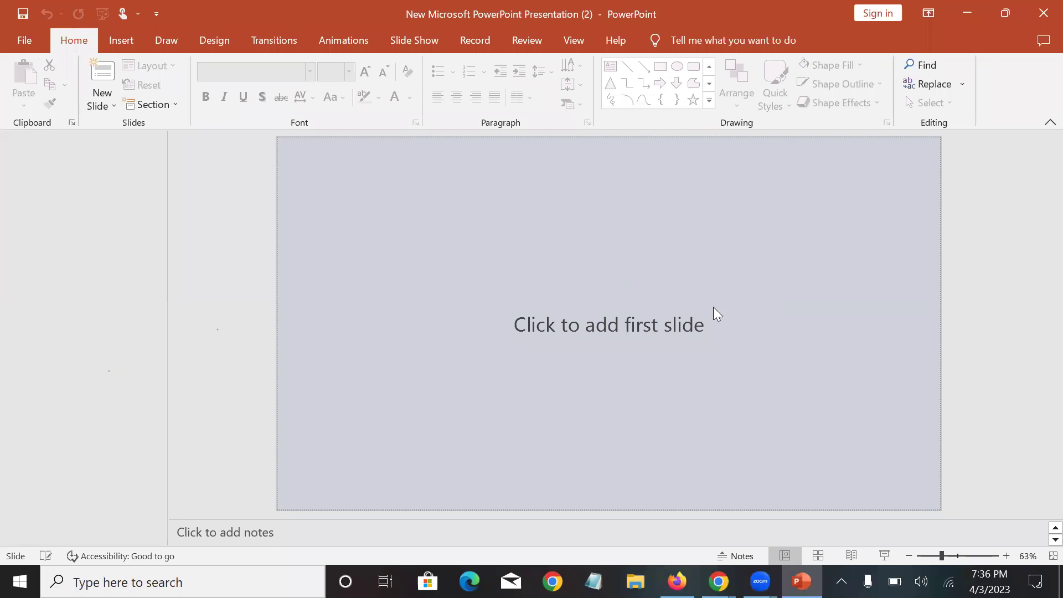
Add the first slide and begin its title with "Welcome To Our".
left_click(574, 336)
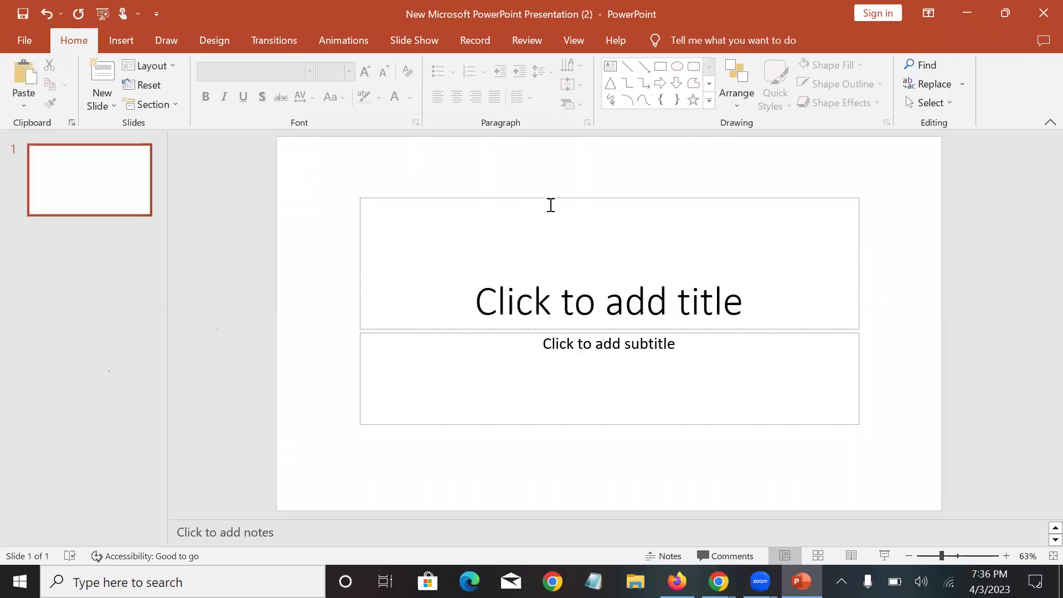
left_click(604, 234)
type("Wel")
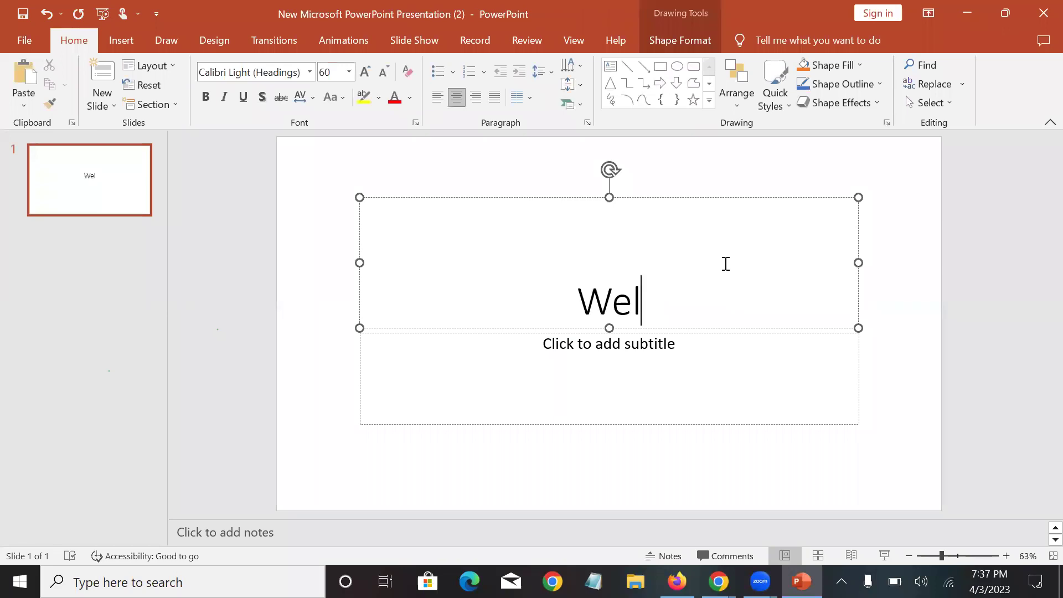
type("come ")
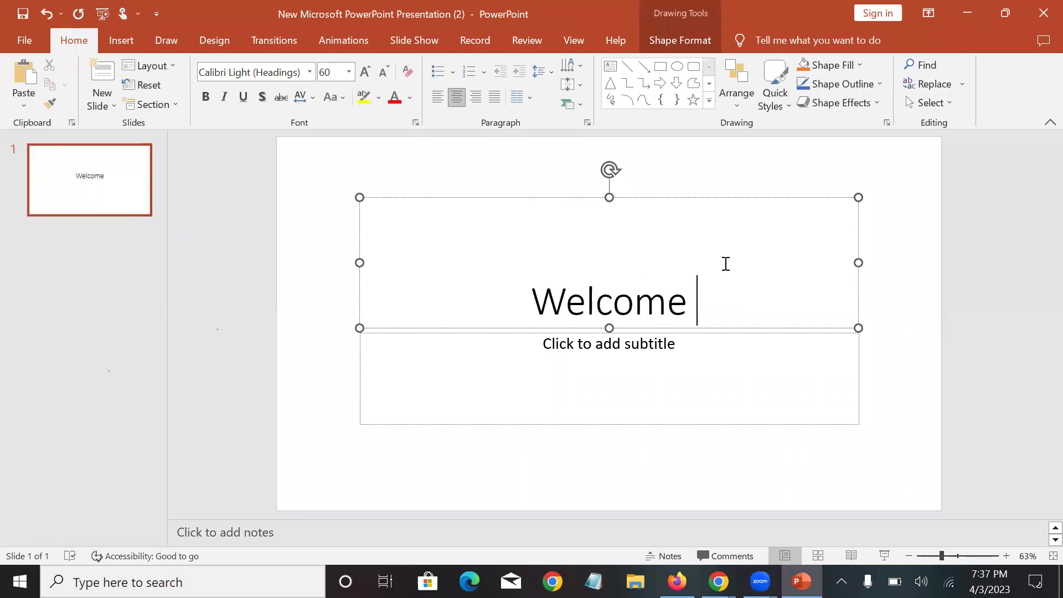
type("To ")
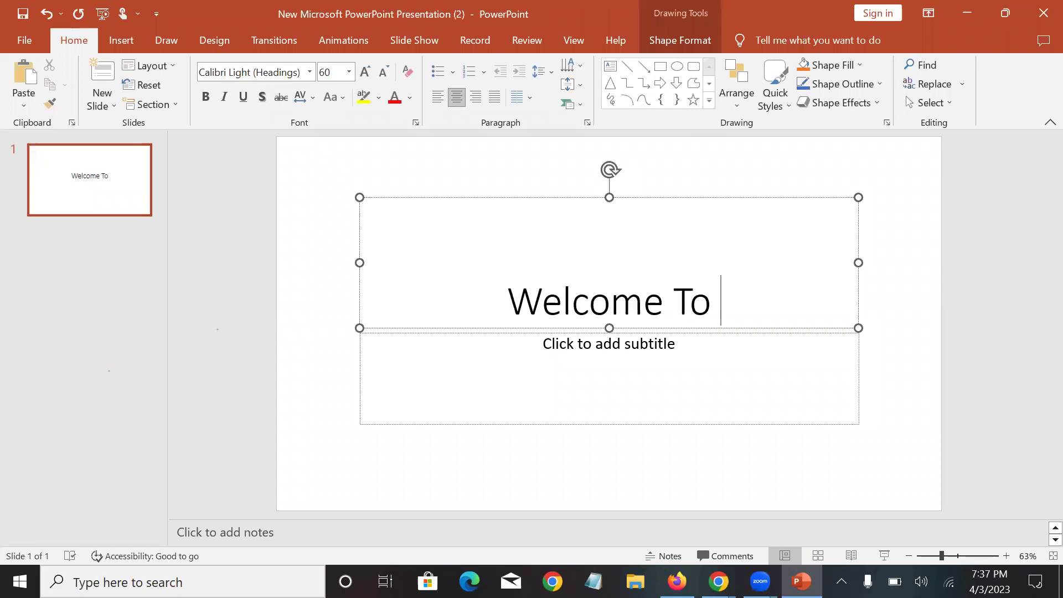
type("our Y")
key("BackSpace")
key("BackSpace")
key("BackSpace")
key("BackSpace")
key("BackSpace")
type("Oy")
key("BackSpace")
key("BackSpace")
type("Our")
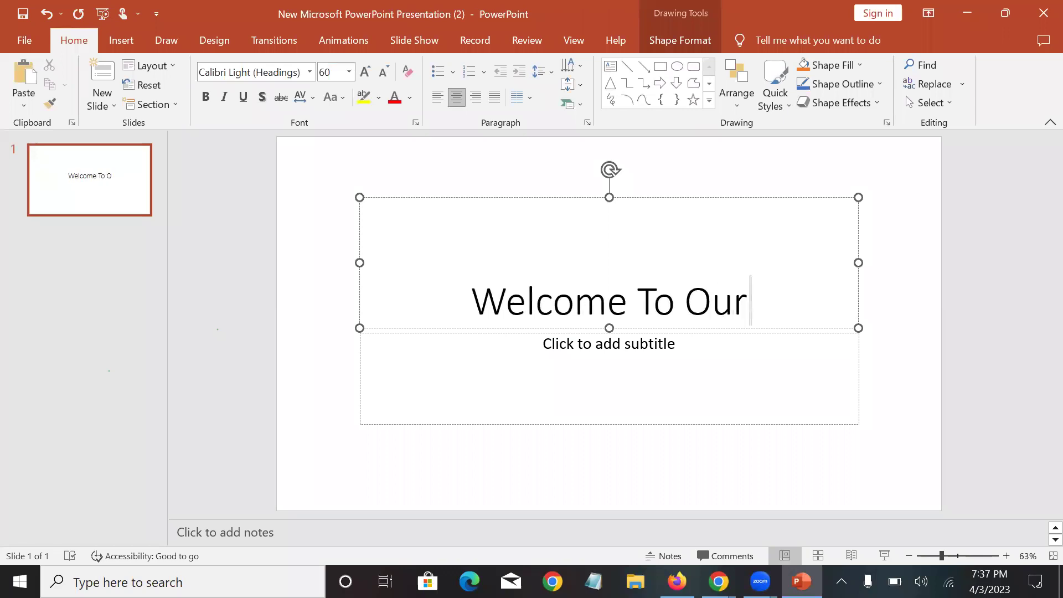
Continue the slide title with "YouYube C", removing the mistyped letters after the C.
type(" You")
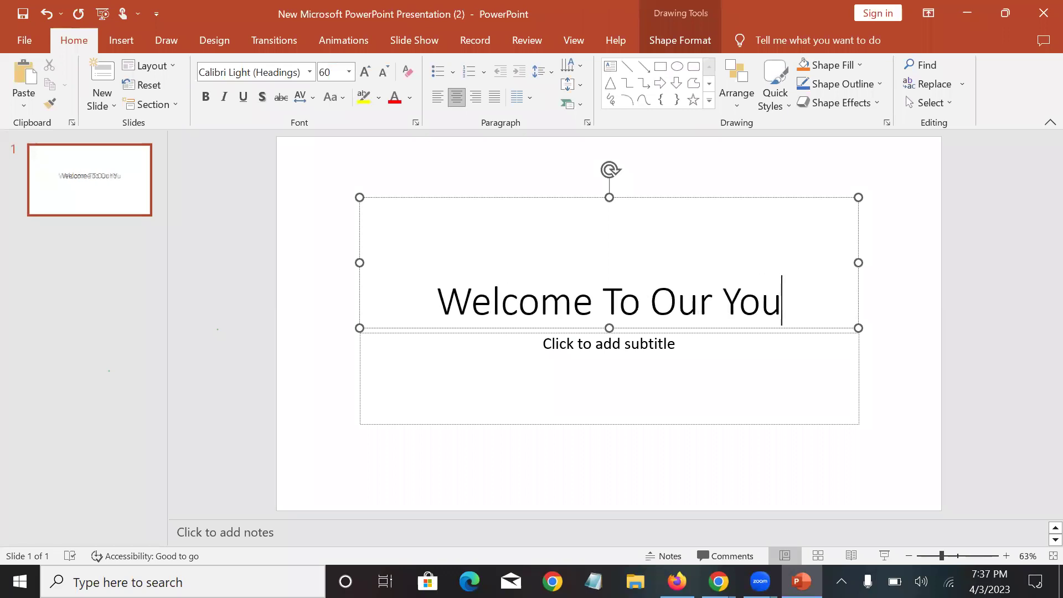
type("Yube Cjhann")
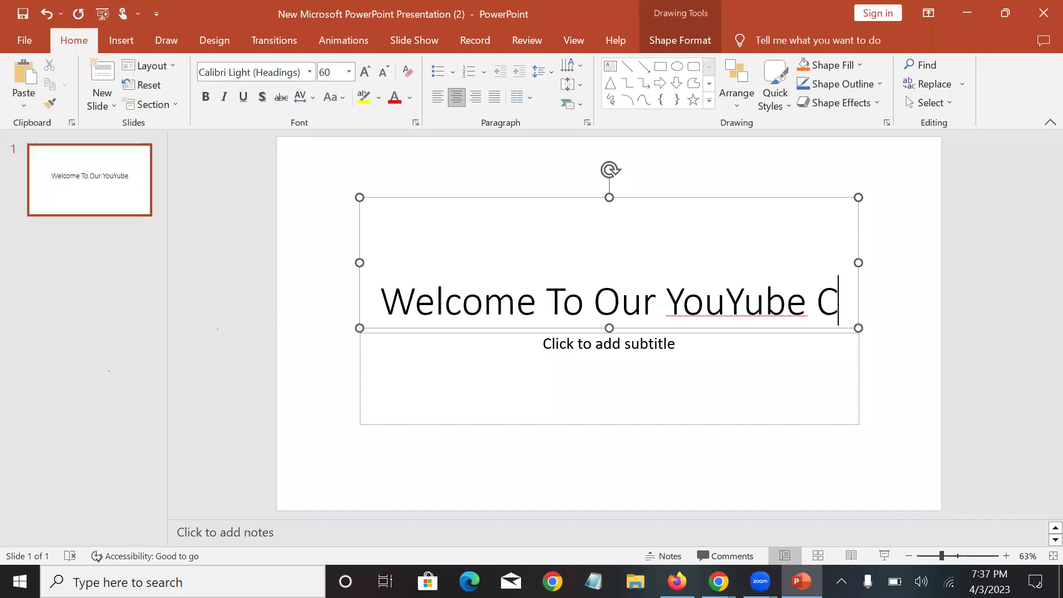
key("BackSpace")
key("BackSpace")
key("BackSpace")
key("BackSpace")
key("BackSpace")
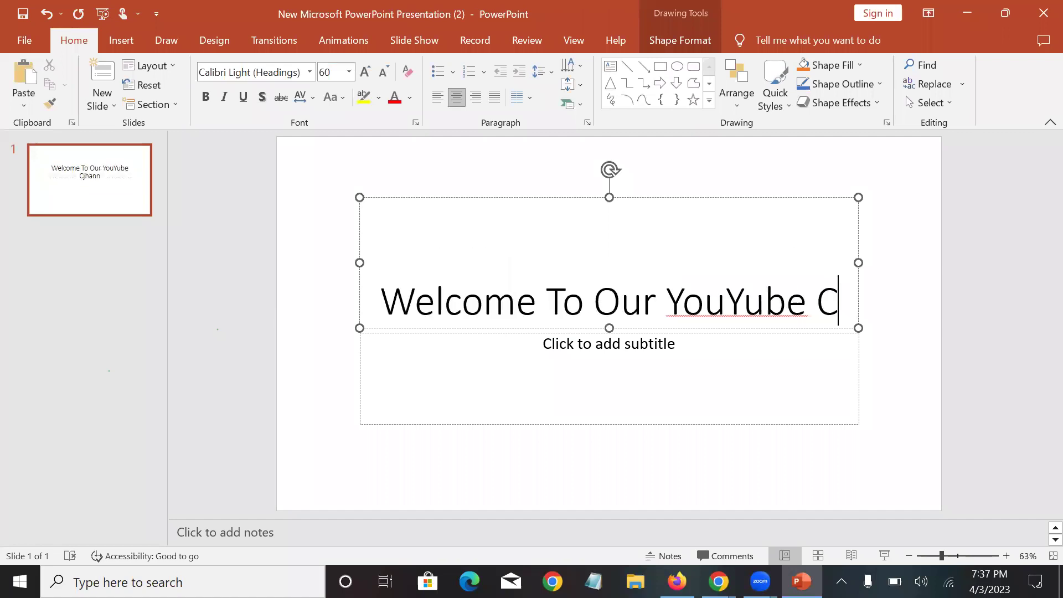
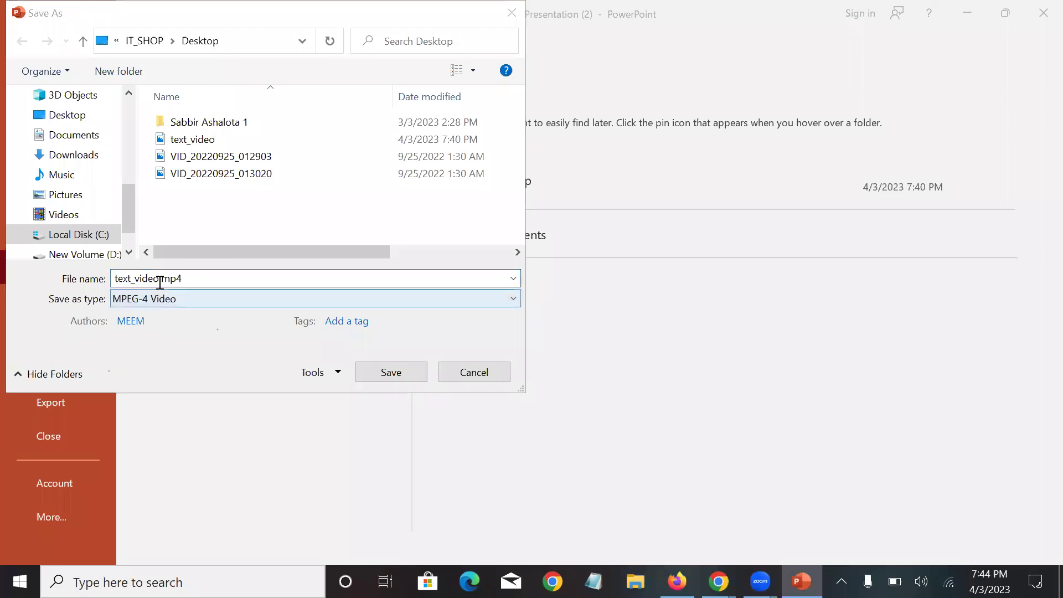
Save the presentation to the Desktop as an MPEG-4 video named text_video01.mp4.
type("01")
left_click(390, 372)
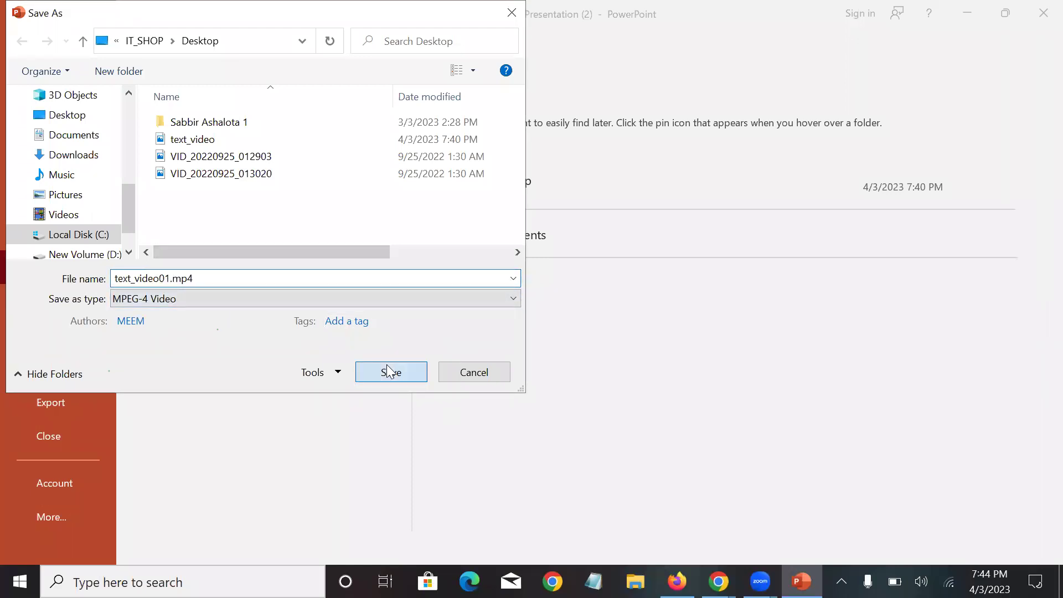
Return to the desktop, play text_video to check the exported slides, and close the player.
left_click(971, 14)
key("super+d")
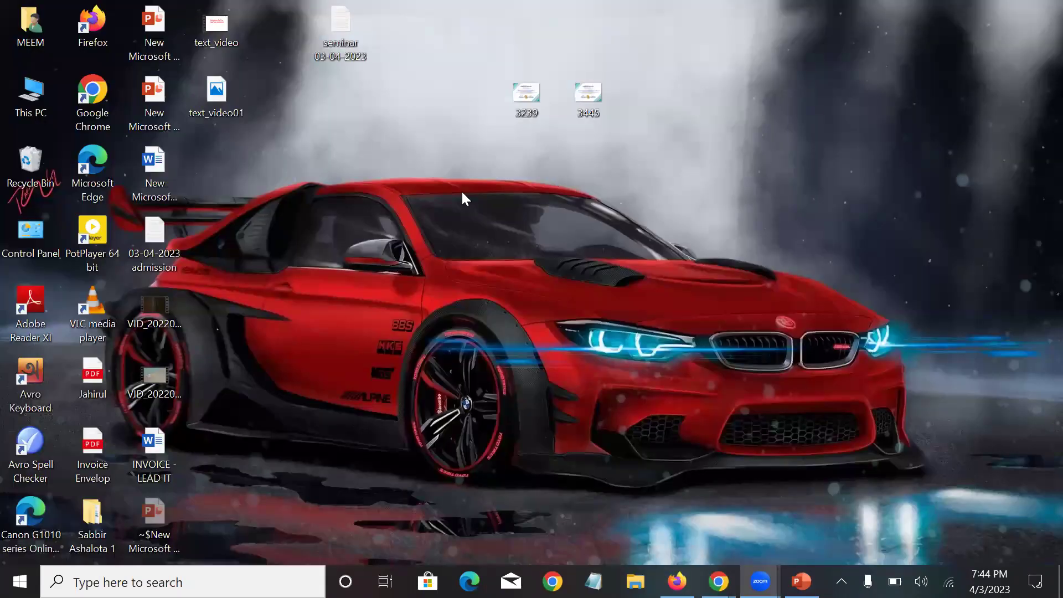
double_click(221, 32)
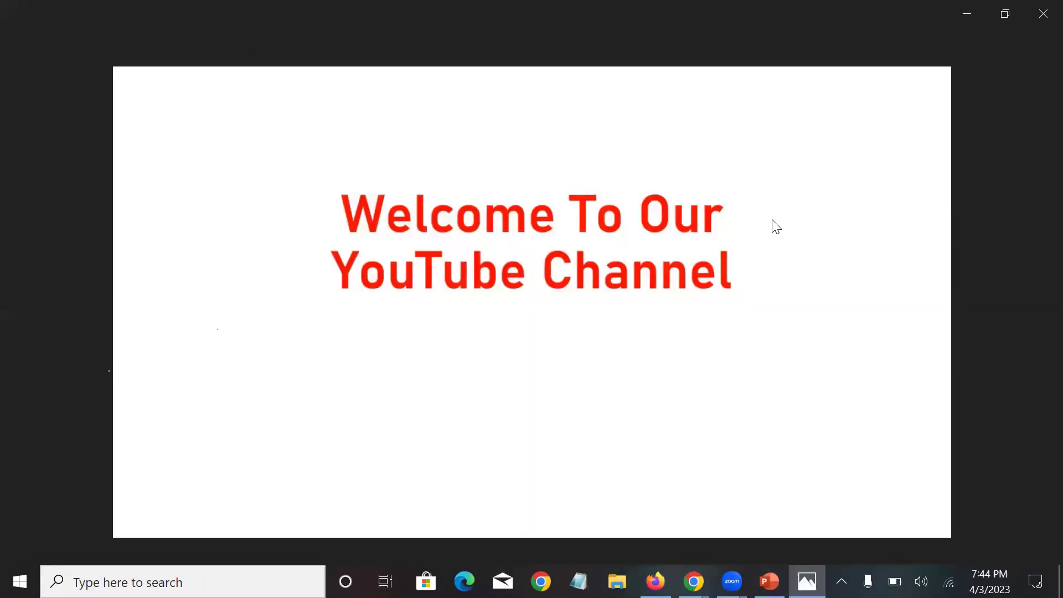
mouse_move(774, 225)
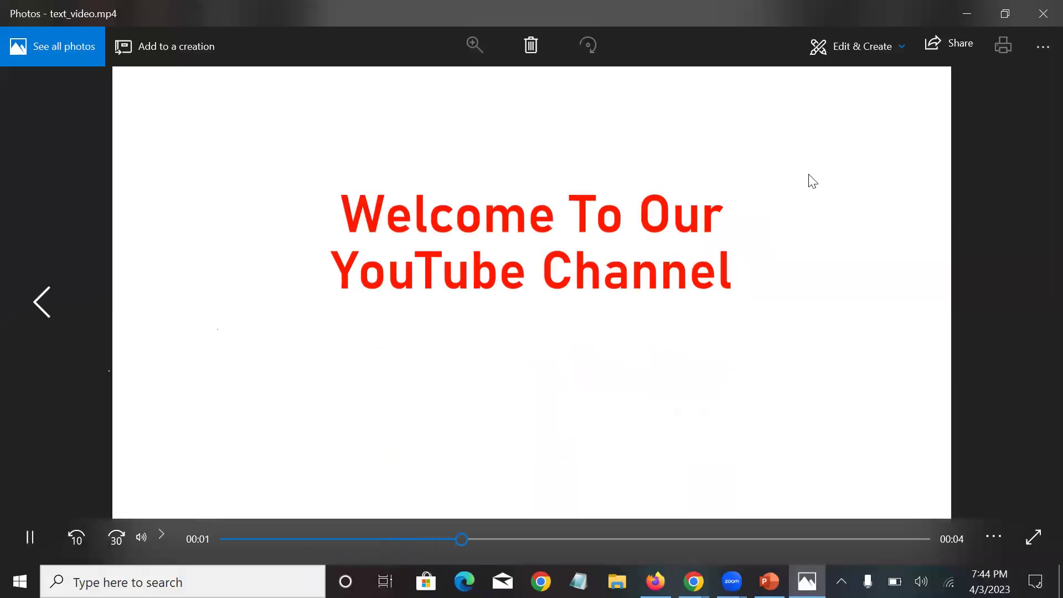
left_click(1042, 12)
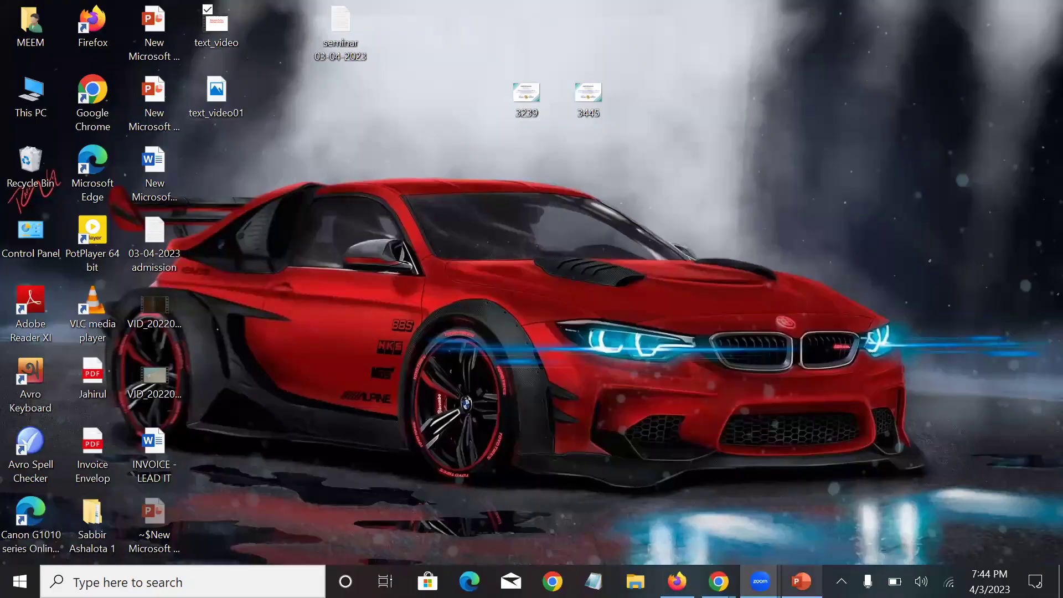
Switch back to PowerPoint, save the presentation and close it, confirming the exit.
key("alt+Tab")
left_click(22, 15)
left_click(1044, 12)
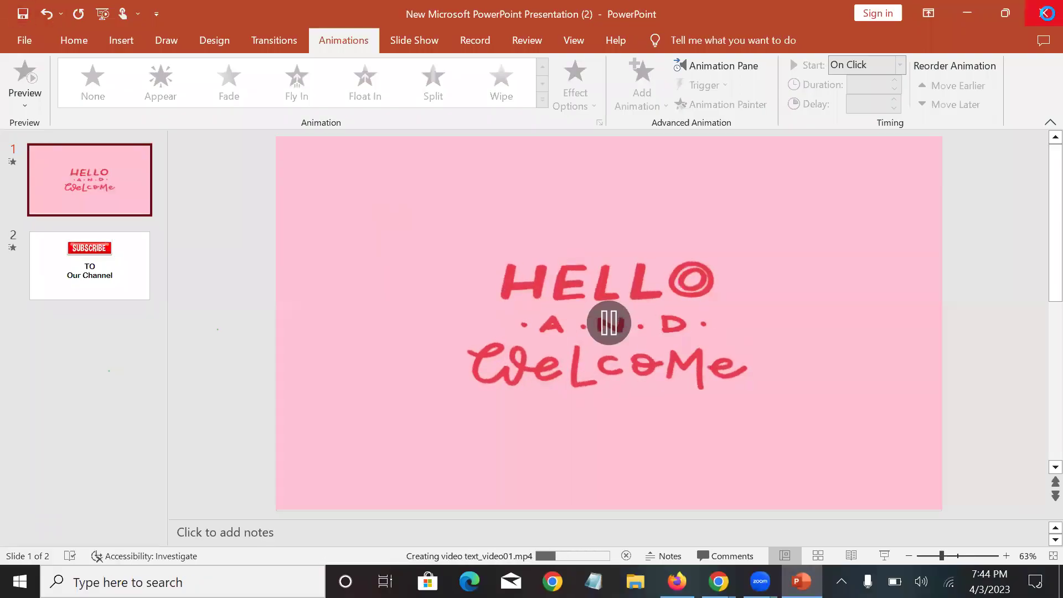
left_click(503, 339)
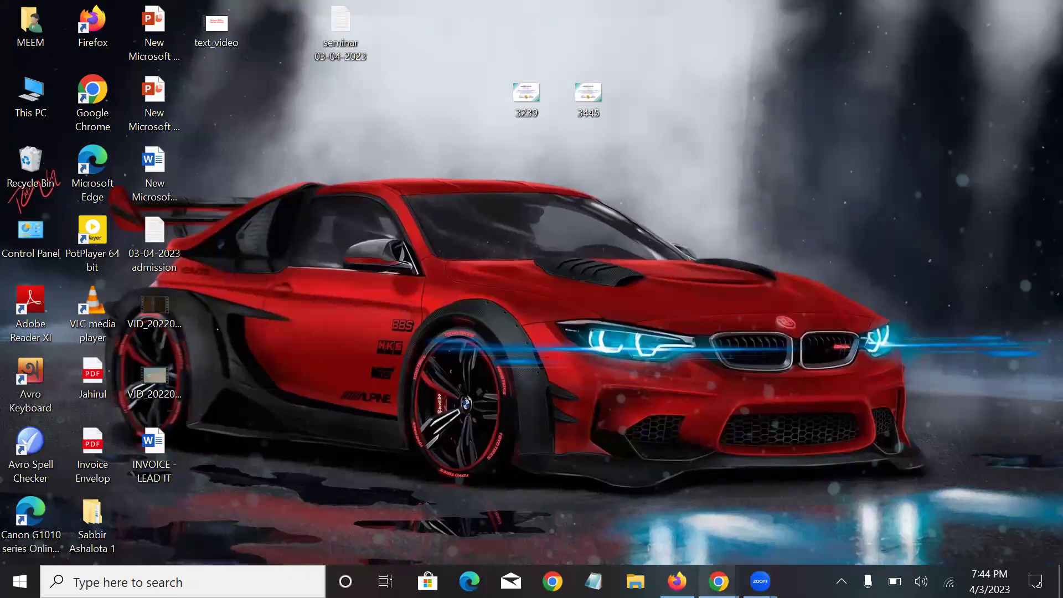
Switch to the YouTube Studio window in Chrome and upload text_video from the Desktop folder.
mouse_move(719, 582)
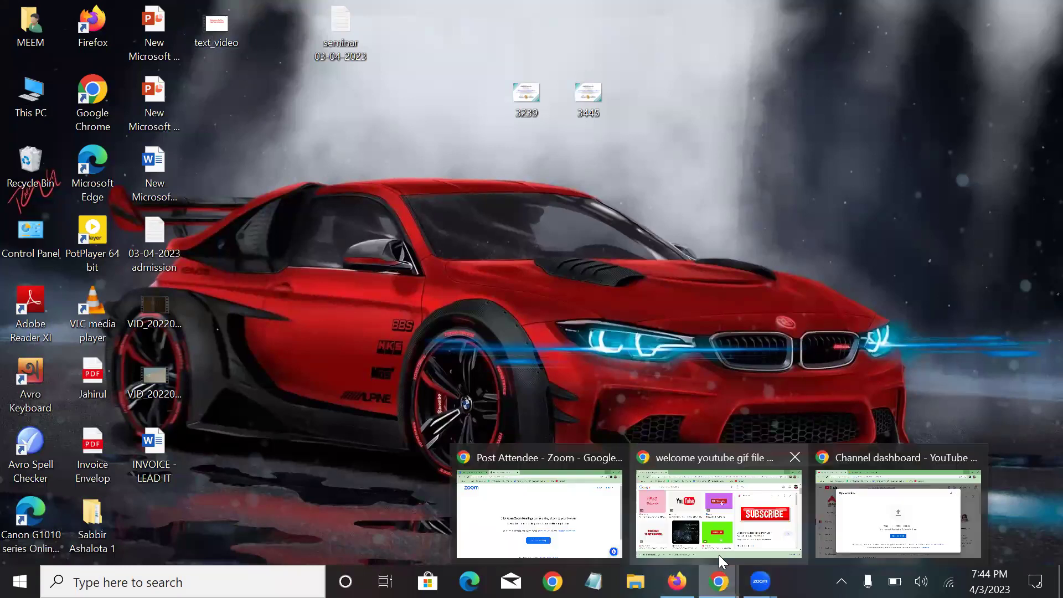
left_click(860, 510)
left_click(532, 425)
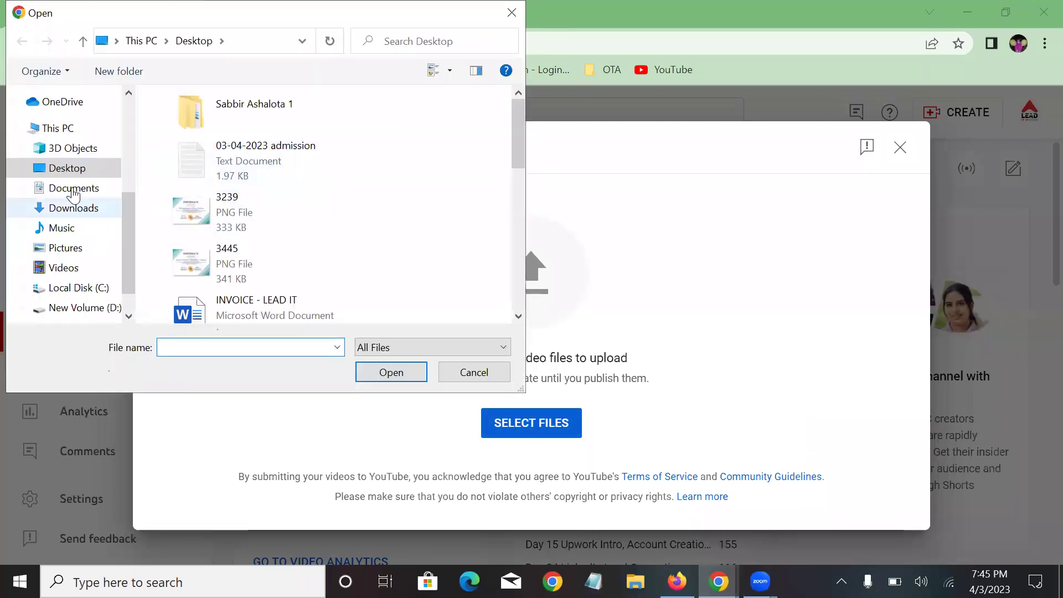
left_click(75, 209)
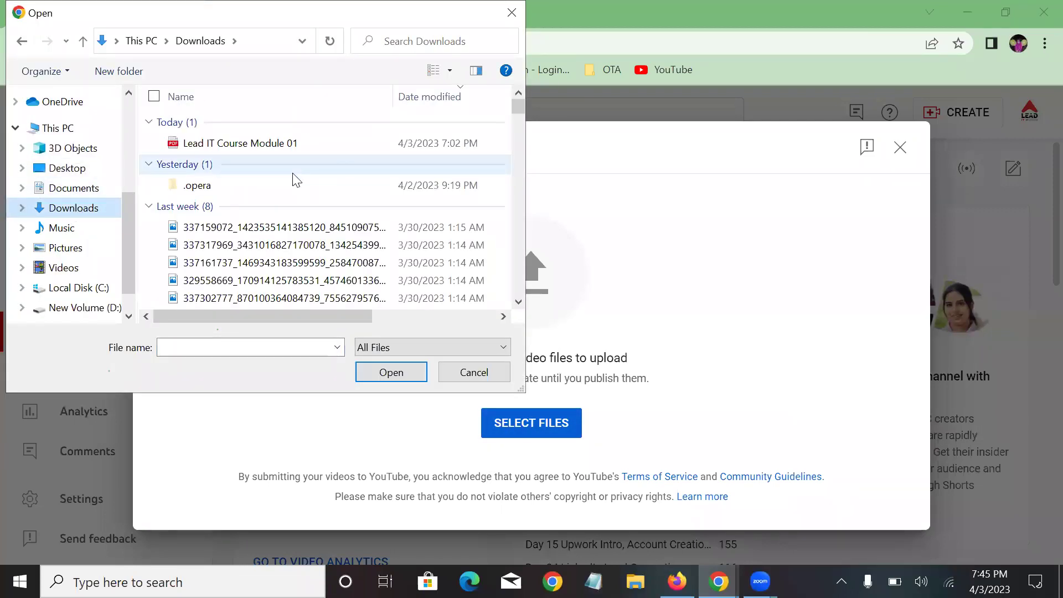
scroll(297, 179, "down", 2)
scroll(293, 177, "down", 10)
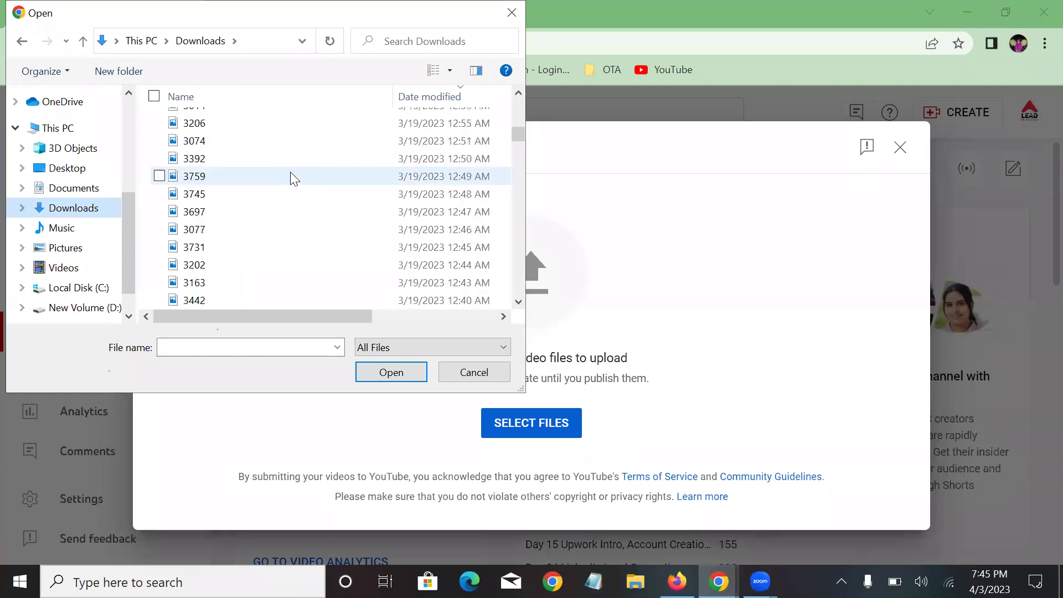
left_click(91, 169)
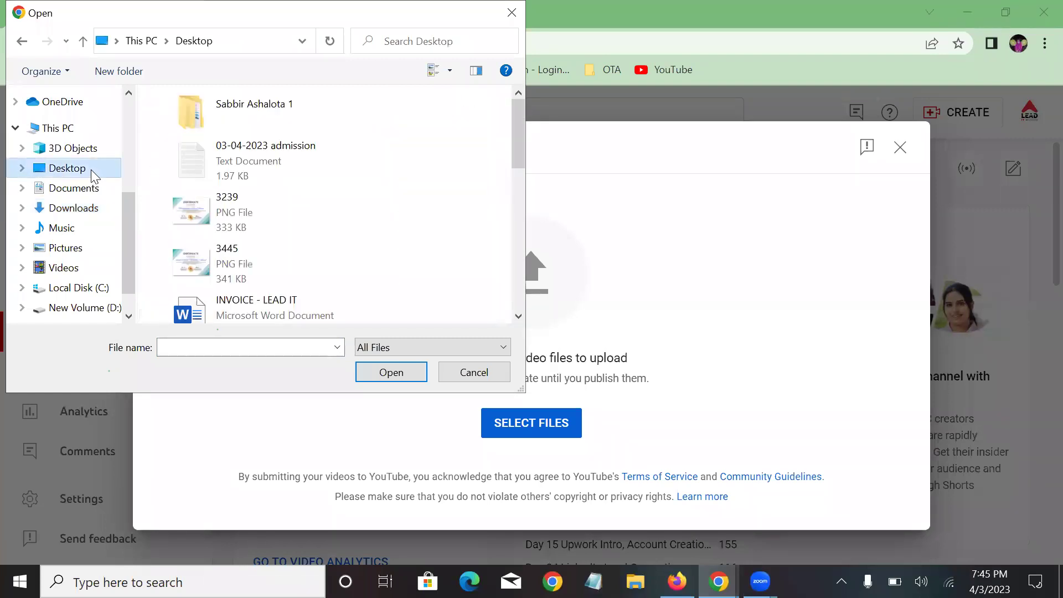
scroll(318, 165, "down", 5)
scroll(319, 172, "down", 4)
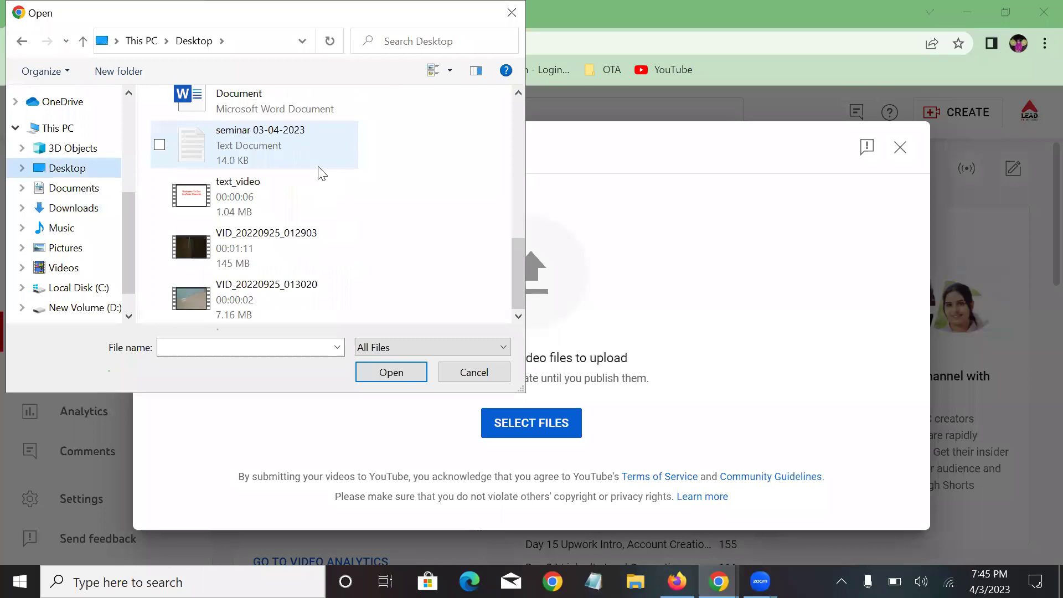
left_click(267, 182)
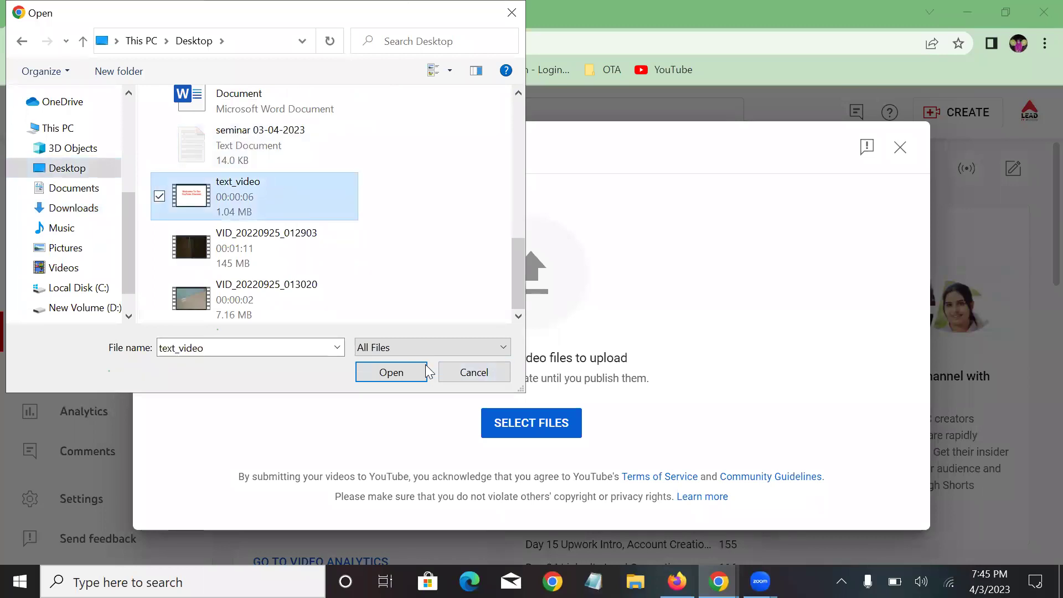
left_click(381, 374)
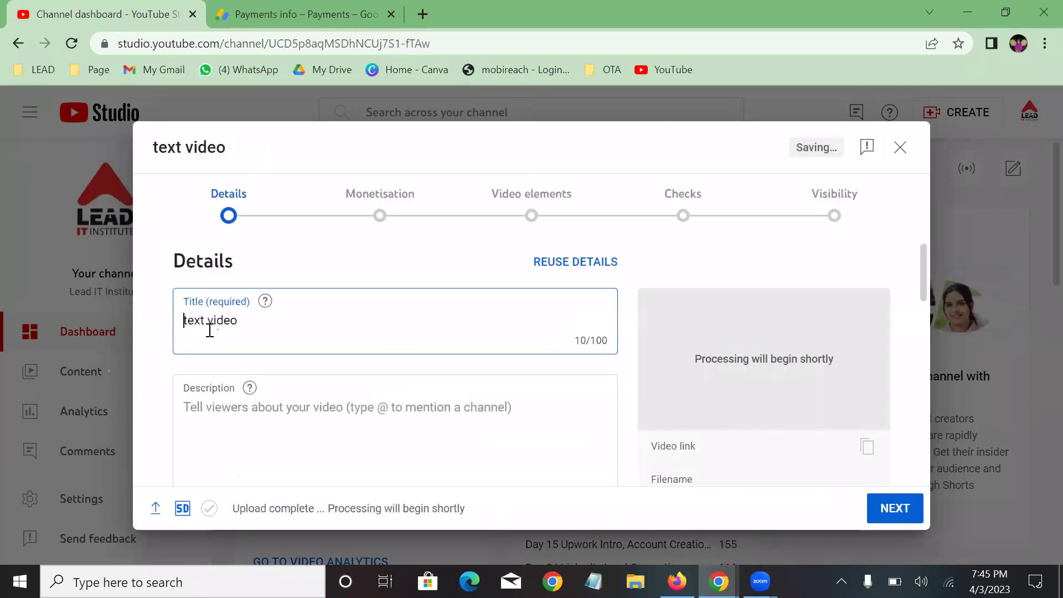
Look over the video's details, proceed to the Monetisation stage and set monetisation to On.
scroll(280, 390, "down", 2)
scroll(279, 391, "up", 2)
left_click(397, 205)
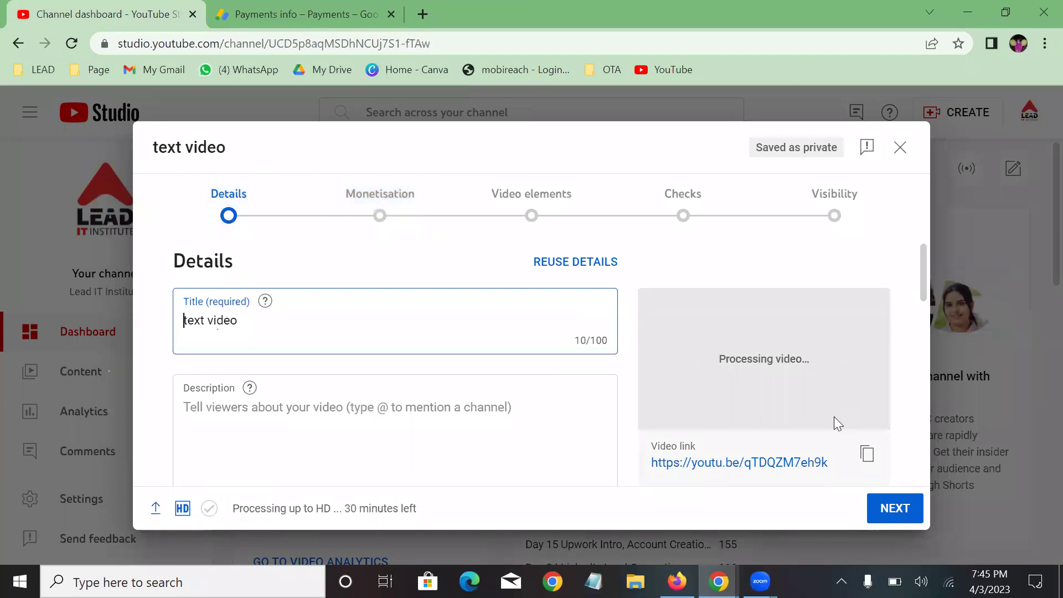
left_click(889, 505)
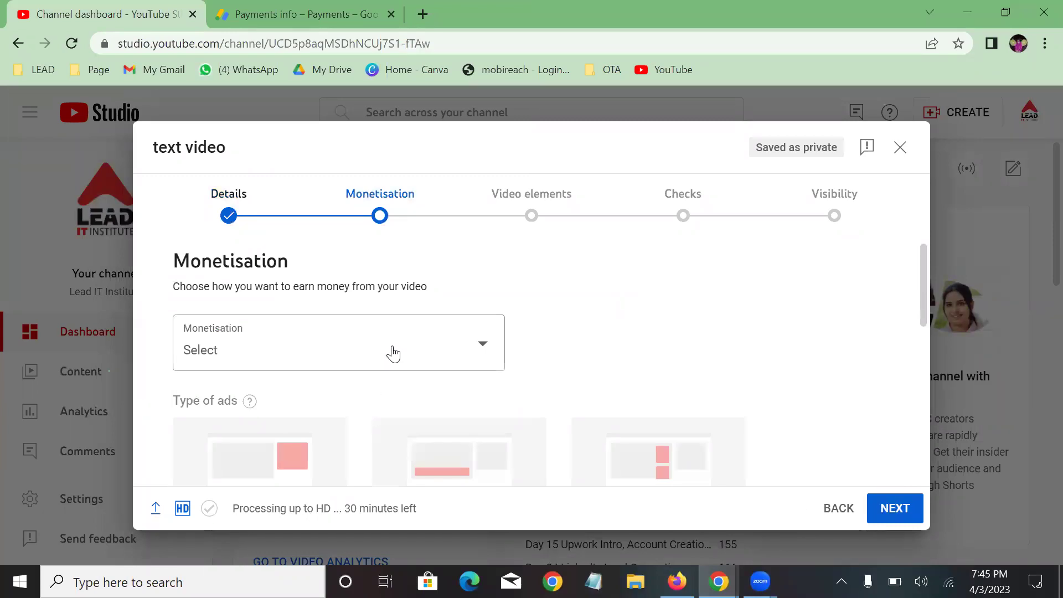
left_click(393, 353)
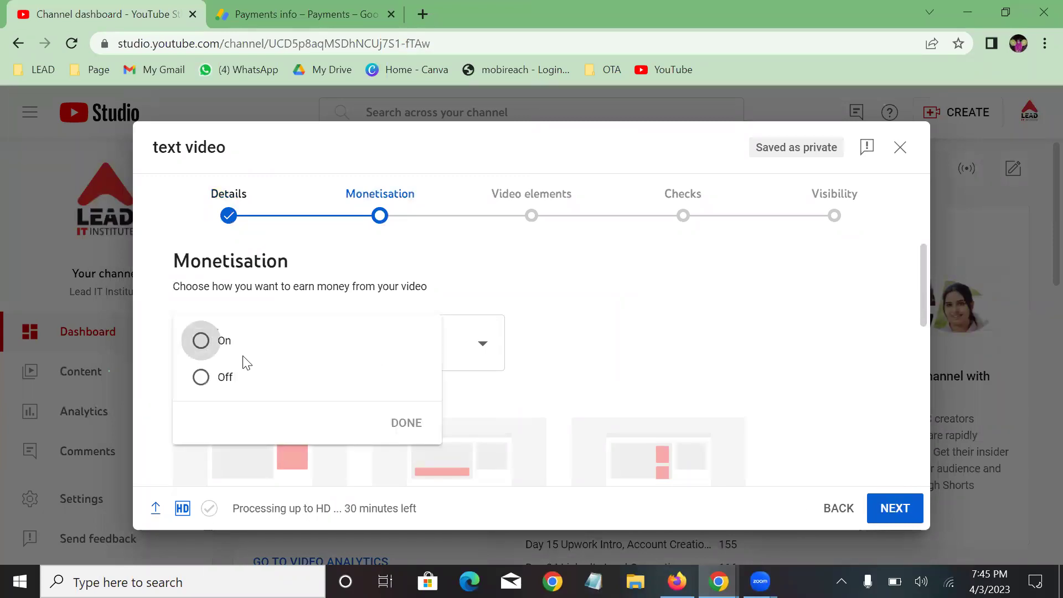
left_click(201, 341)
left_click(415, 424)
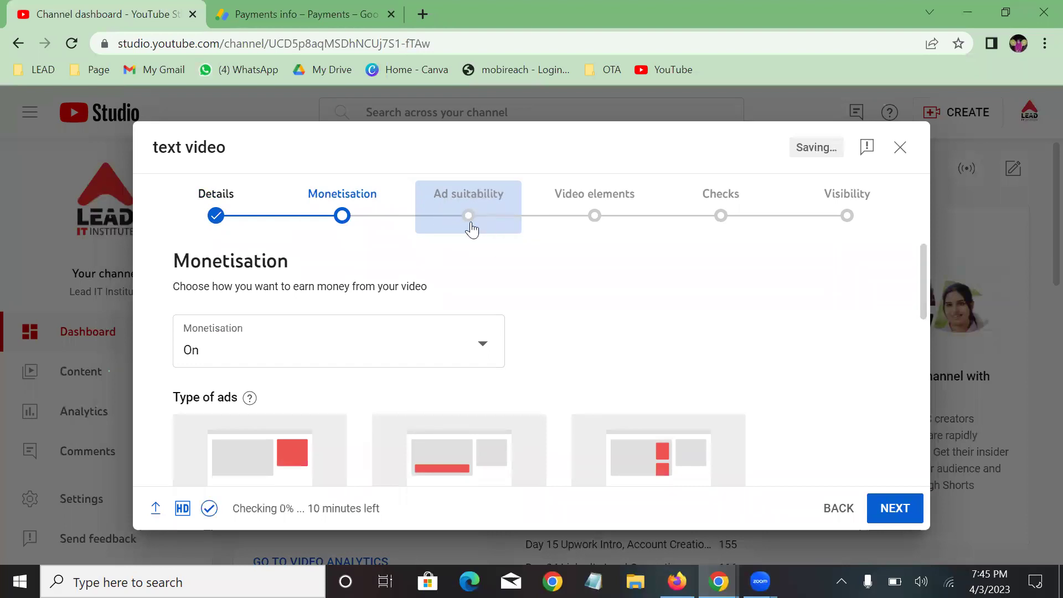
Set the video's monetisation to Off and back to On to compare the upload stages.
left_click(302, 360)
left_click(202, 377)
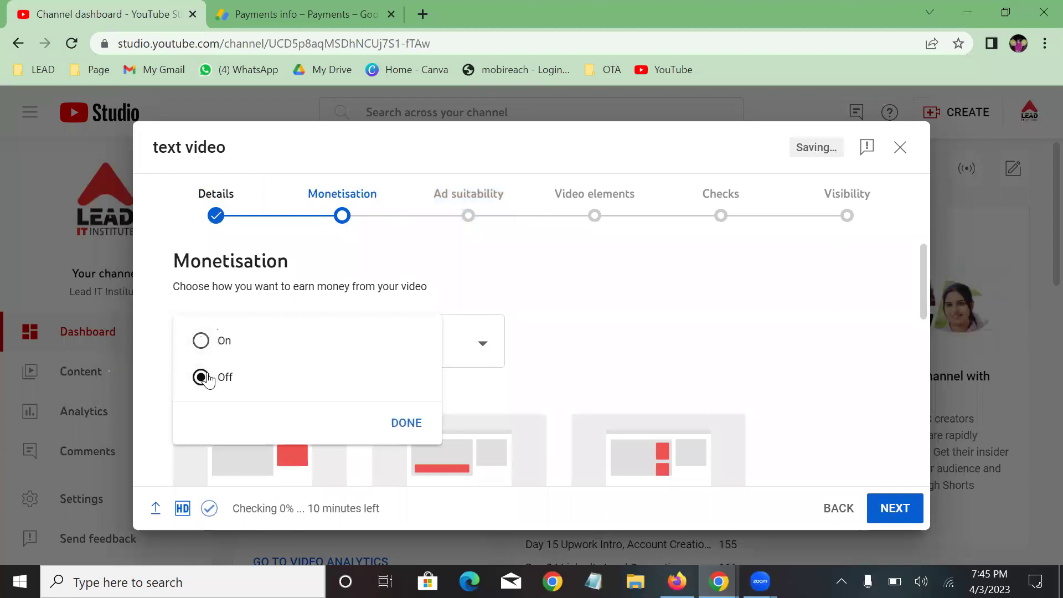
left_click(422, 424)
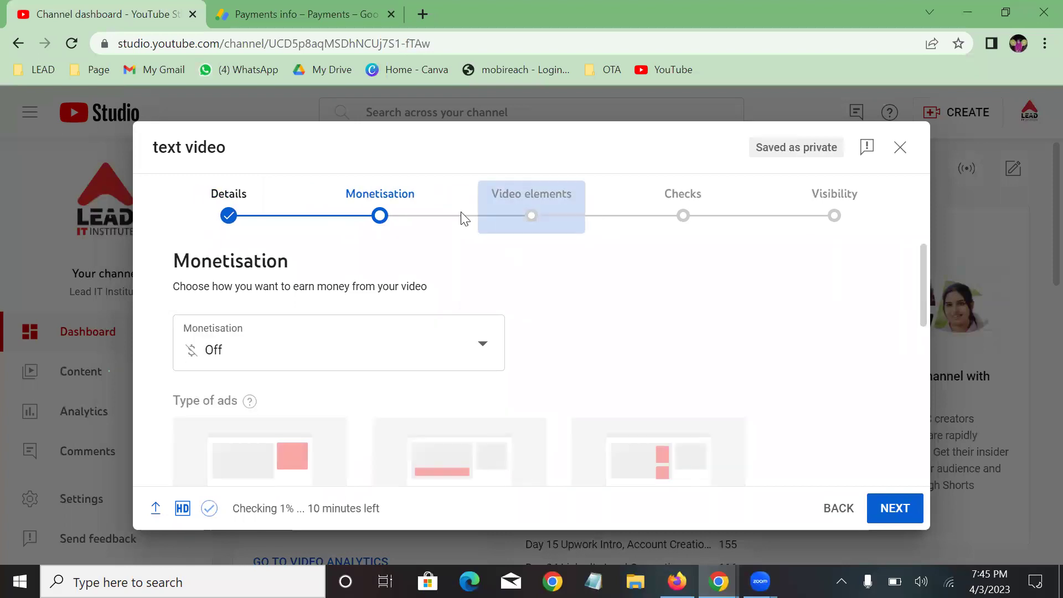
left_click(379, 358)
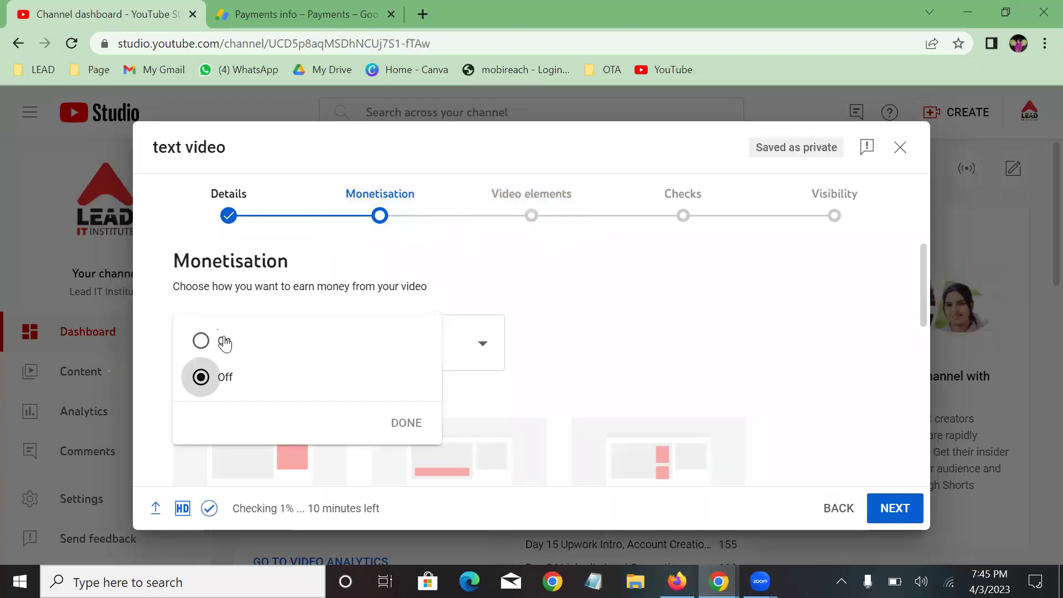
left_click(224, 342)
left_click(406, 423)
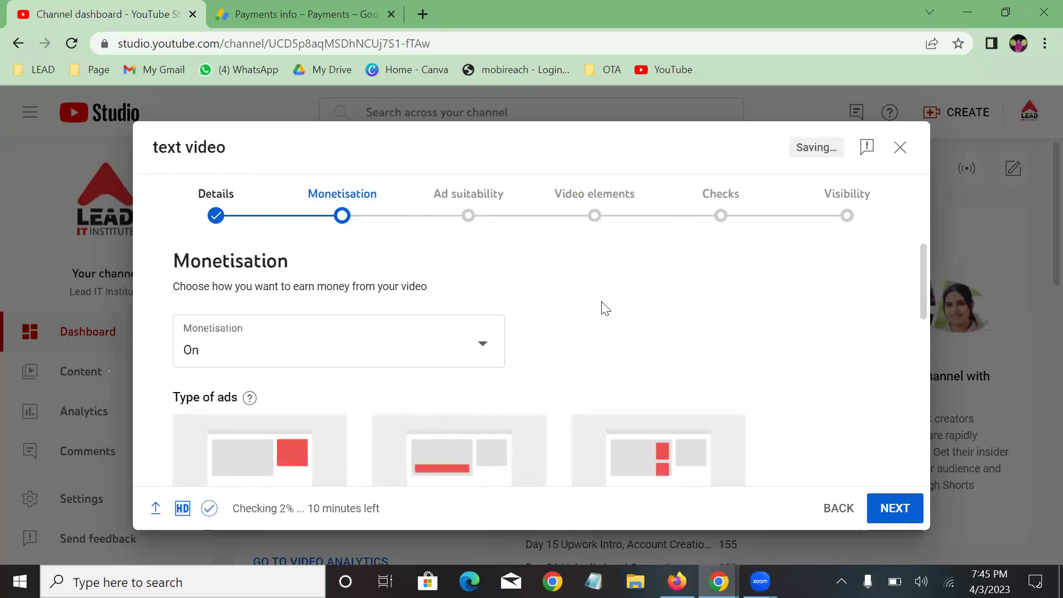
Proceed to the Ad suitability stage, mark the content as None of the above and submit the rating.
scroll(604, 309, "down", 5)
left_click(905, 514)
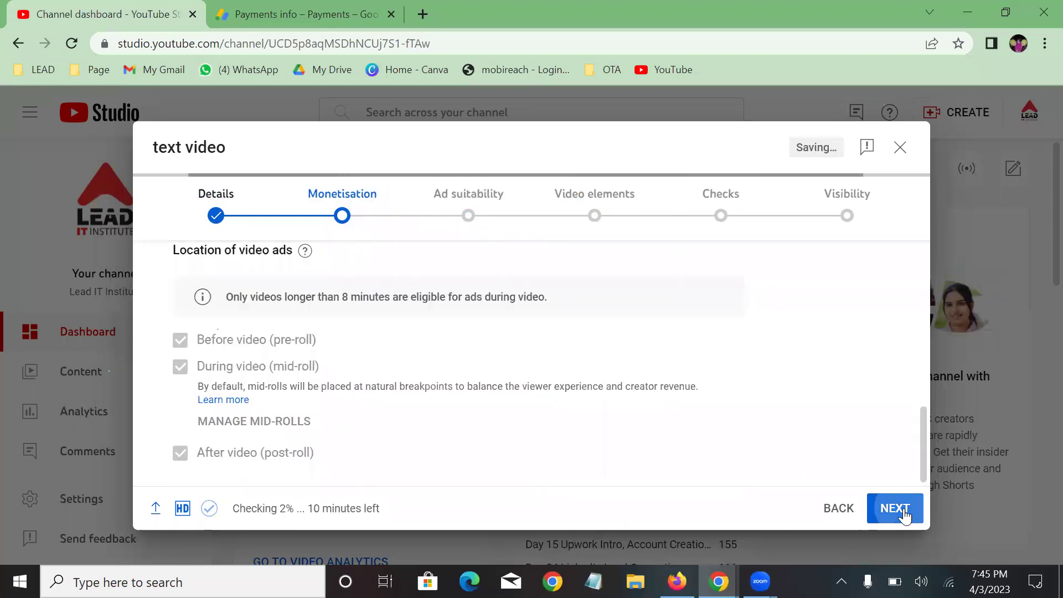
scroll(356, 309, "down", 15)
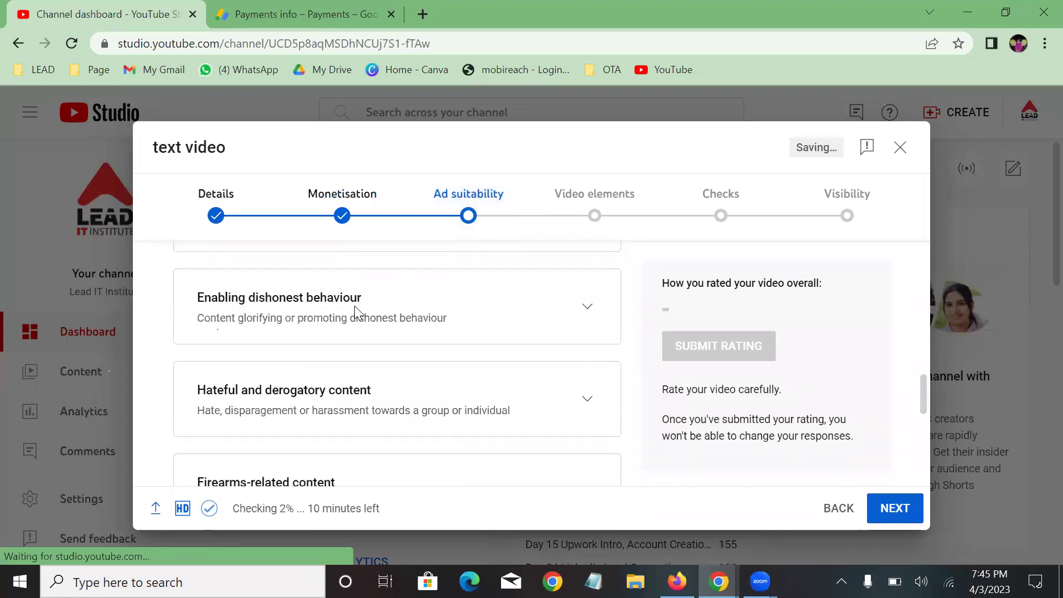
scroll(354, 306, "down", 7)
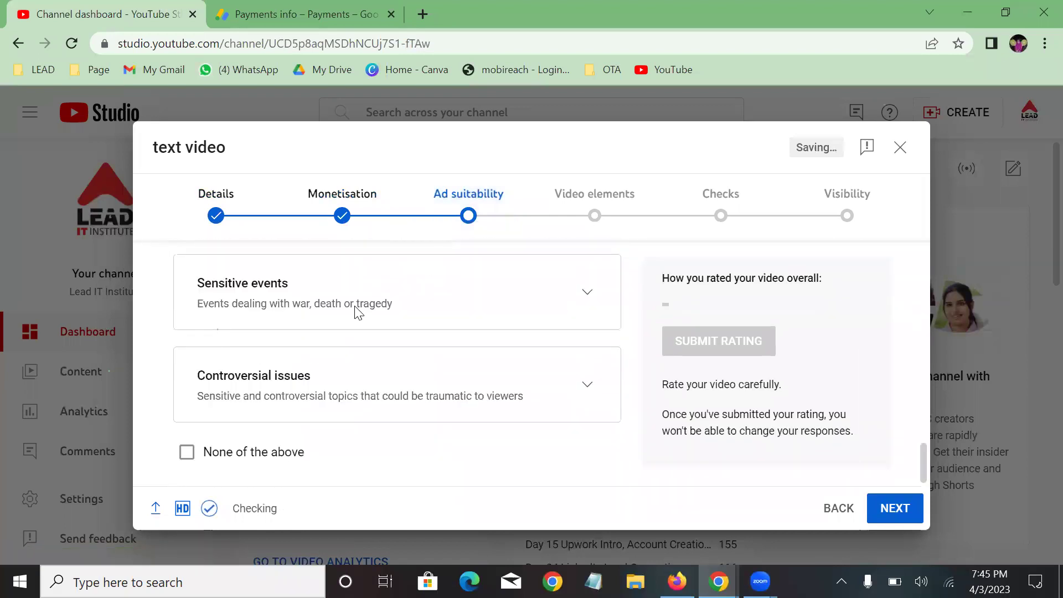
left_click(263, 450)
scroll(899, 357, "up", 4)
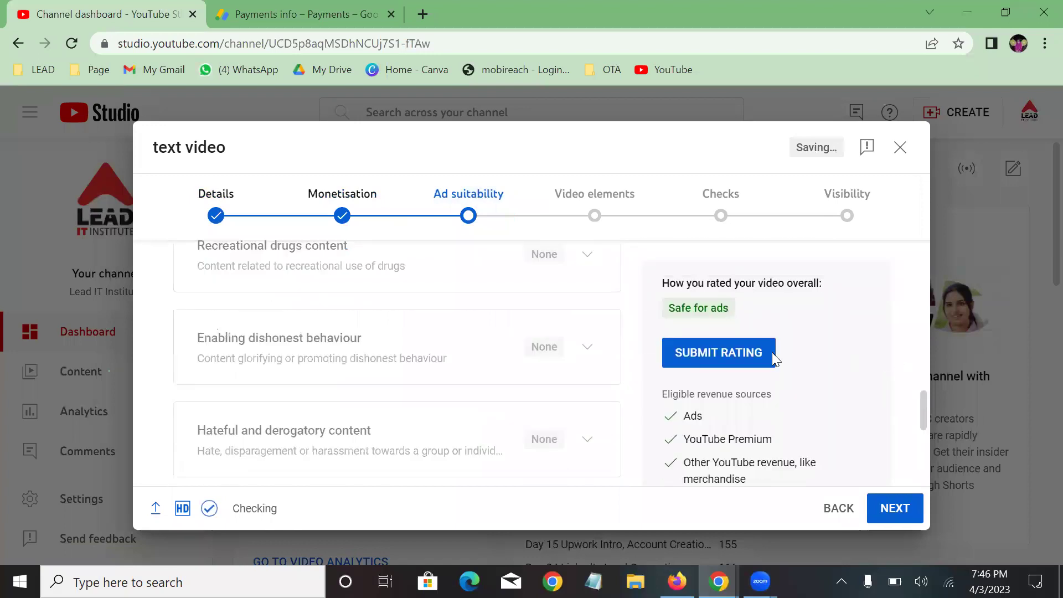
left_click(686, 352)
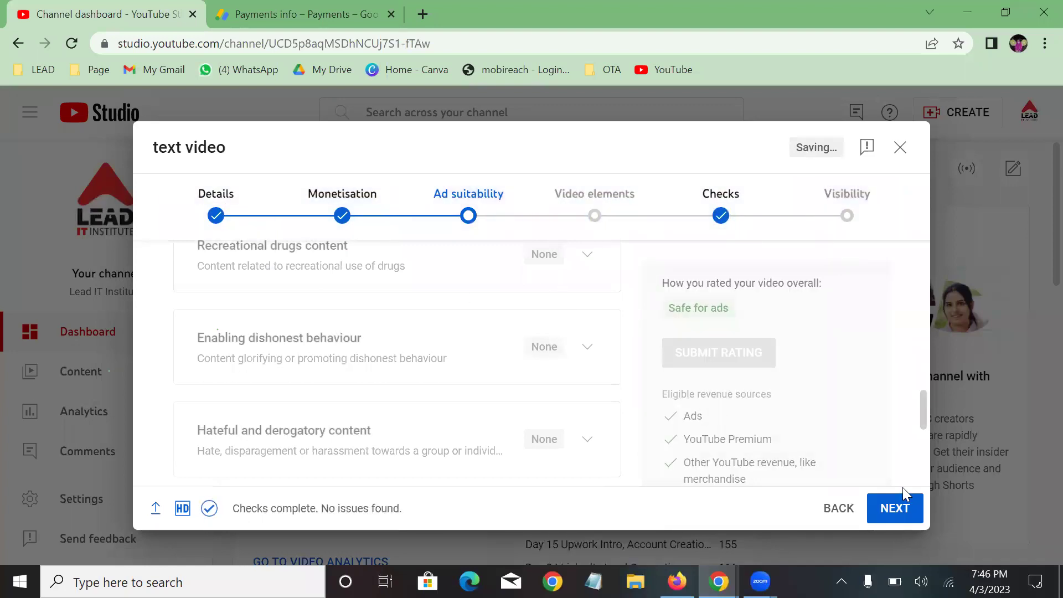
Review the Video elements and Checks stages without adding subtitles or cards.
left_click(898, 508)
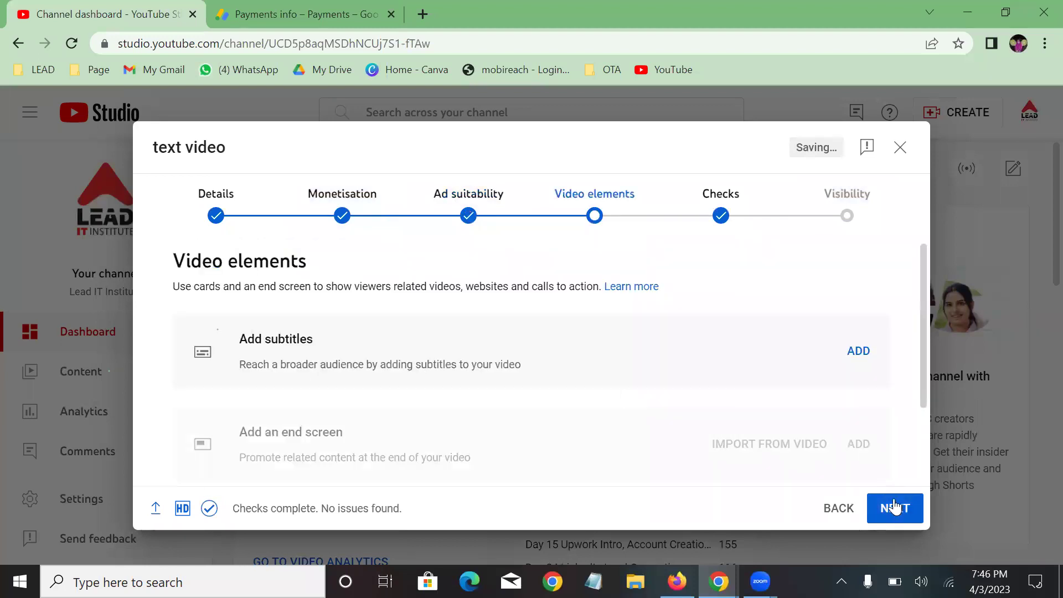
scroll(449, 314, "down", 2)
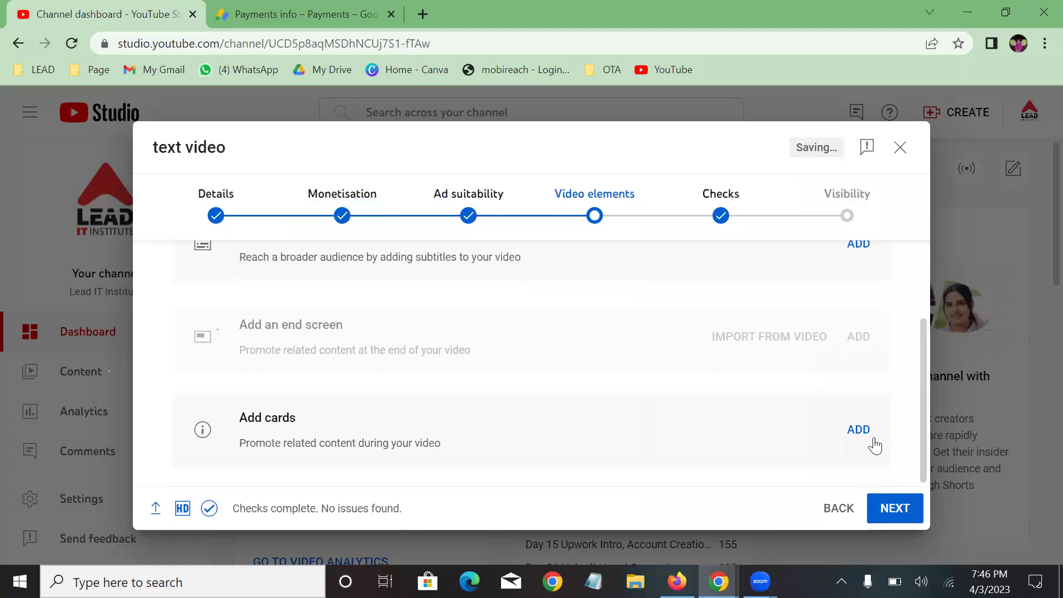
left_click(894, 507)
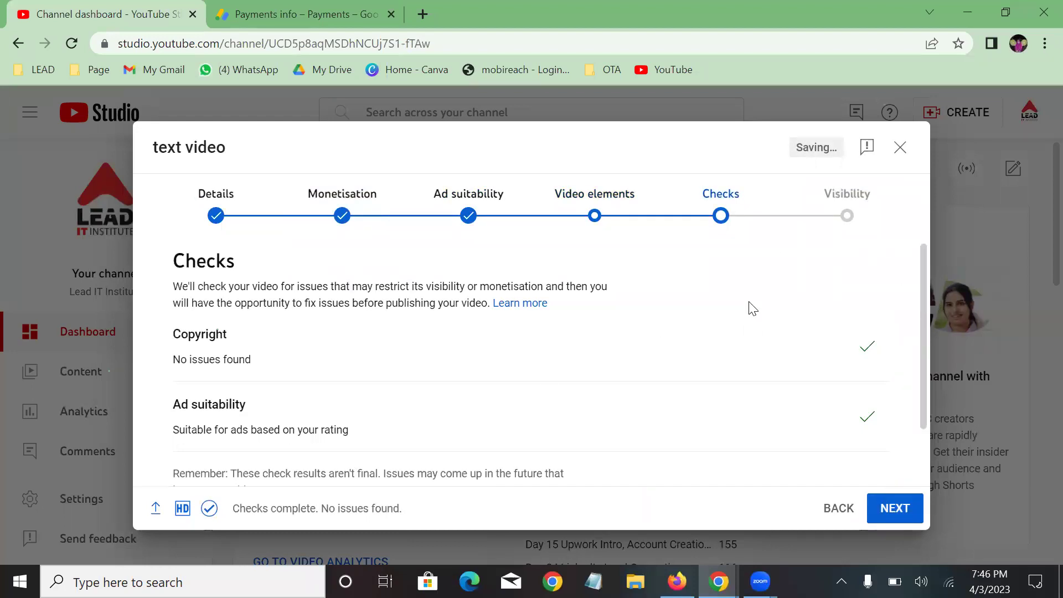
scroll(753, 309, "down", 2)
scroll(749, 304, "up", 2)
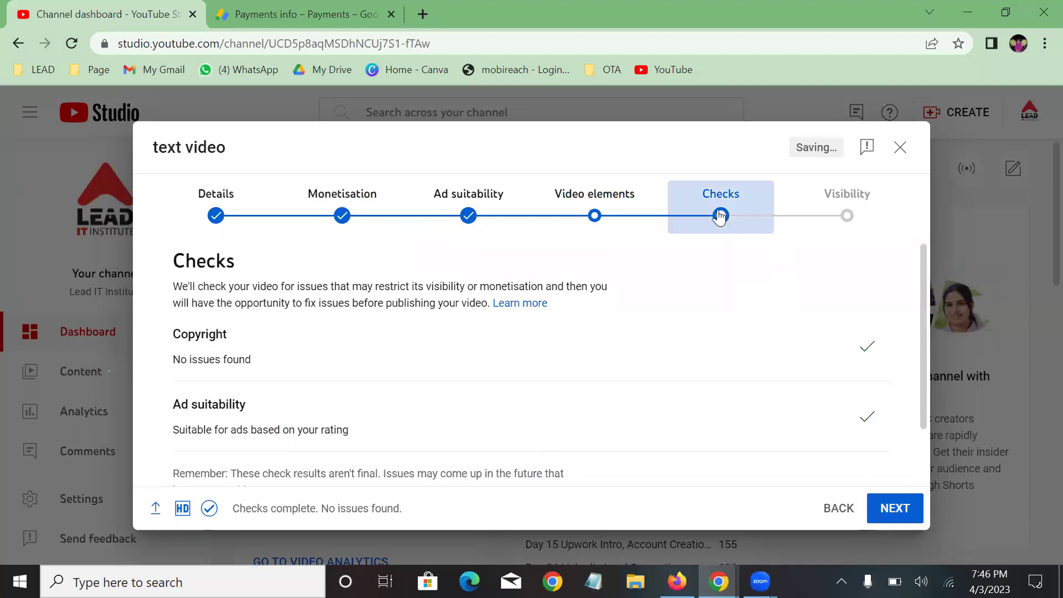
left_click(607, 215)
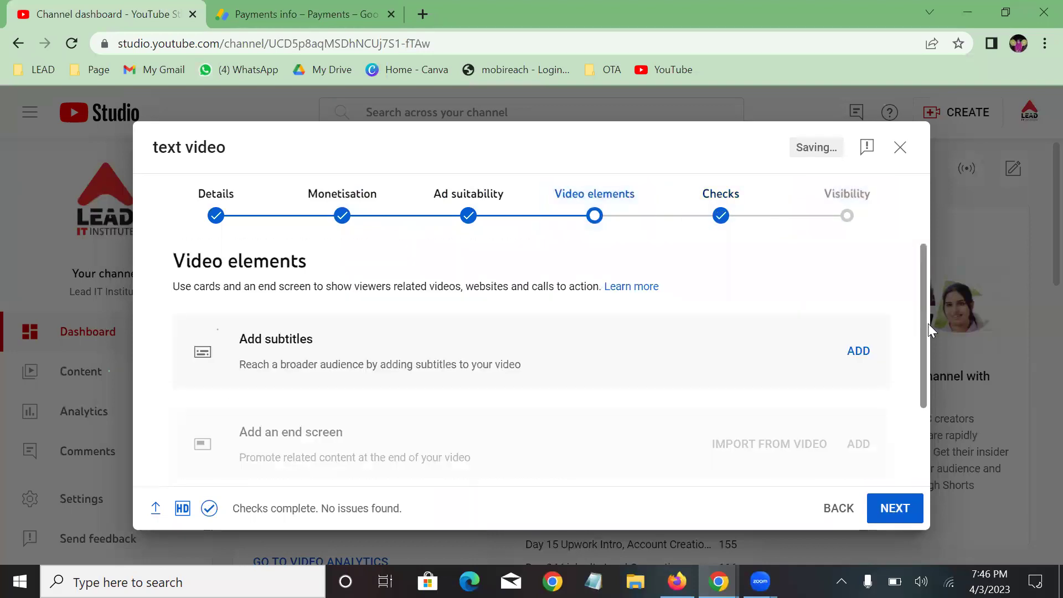
left_click(767, 216)
Proceed to the Visibility stage and save the video as Unlisted.
left_click(842, 212)
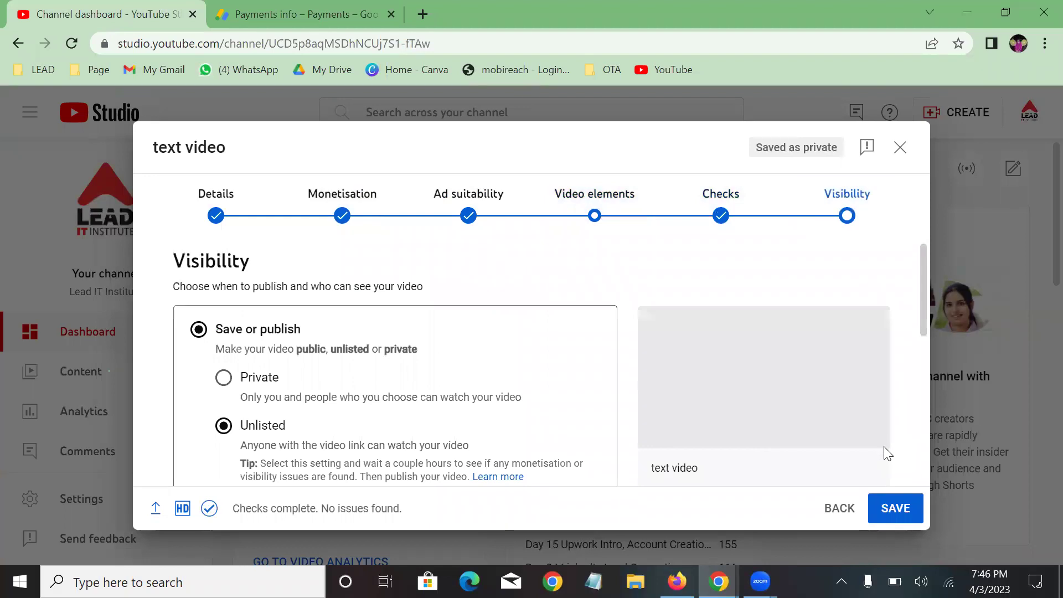
scroll(277, 270, "down", 3)
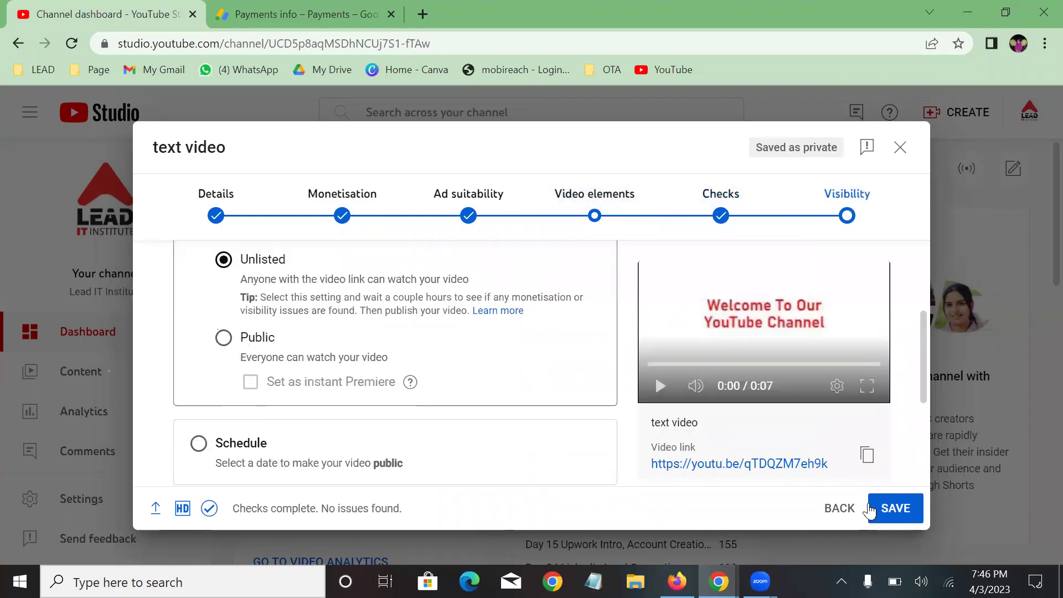
left_click(903, 509)
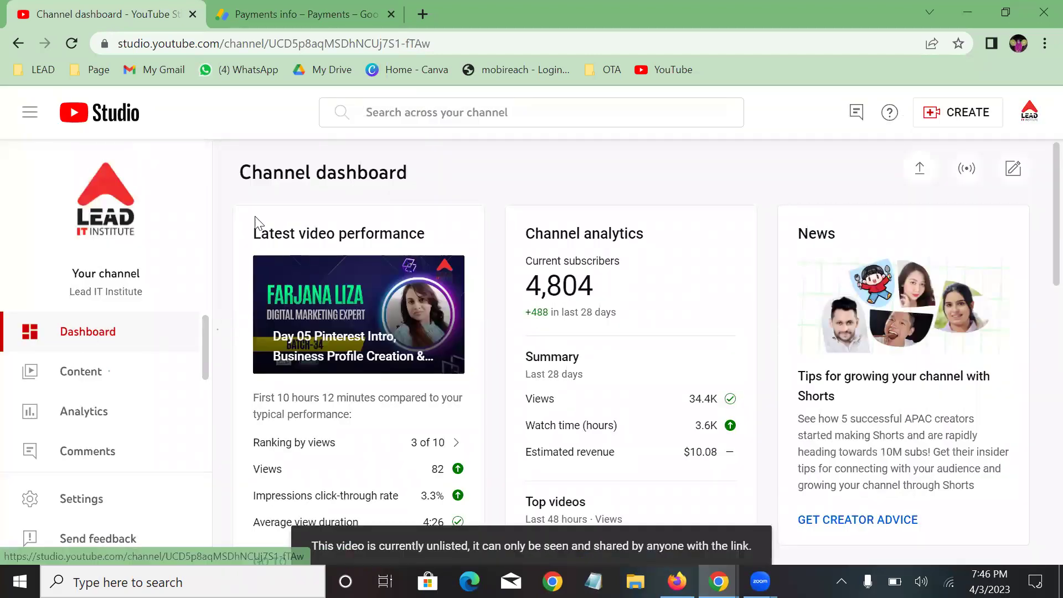
Open the channel content list and permanently delete the uploaded text video, acknowledging that deletion can't be undone.
left_click(102, 374)
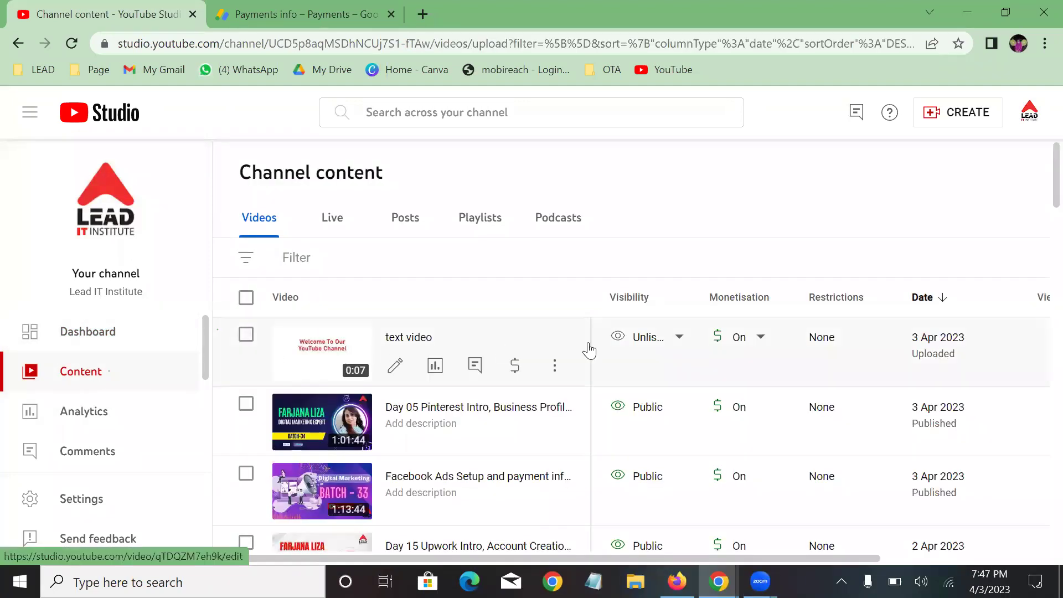
left_click(246, 335)
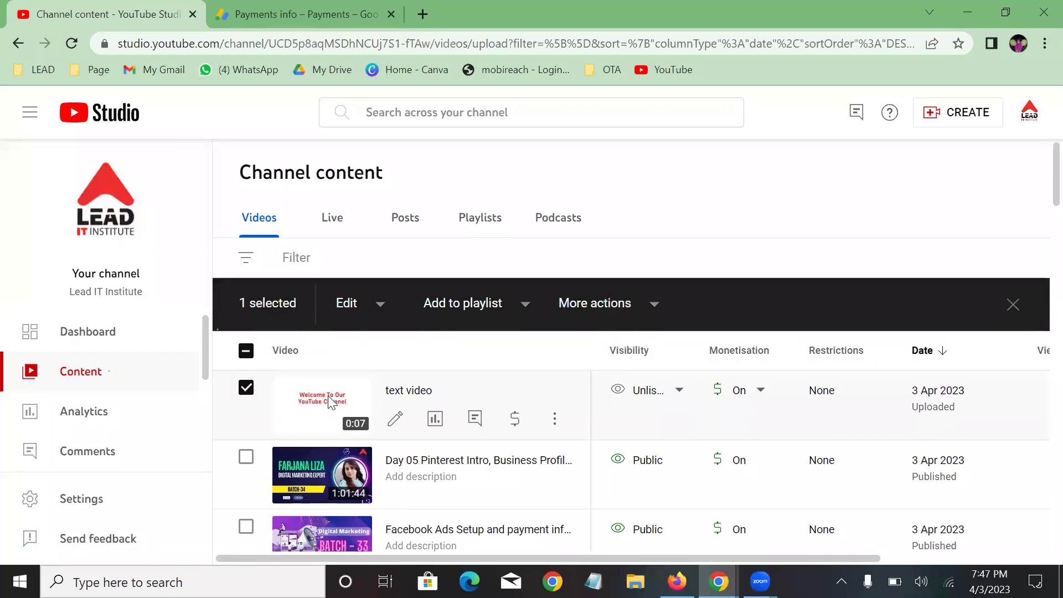
left_click(629, 303)
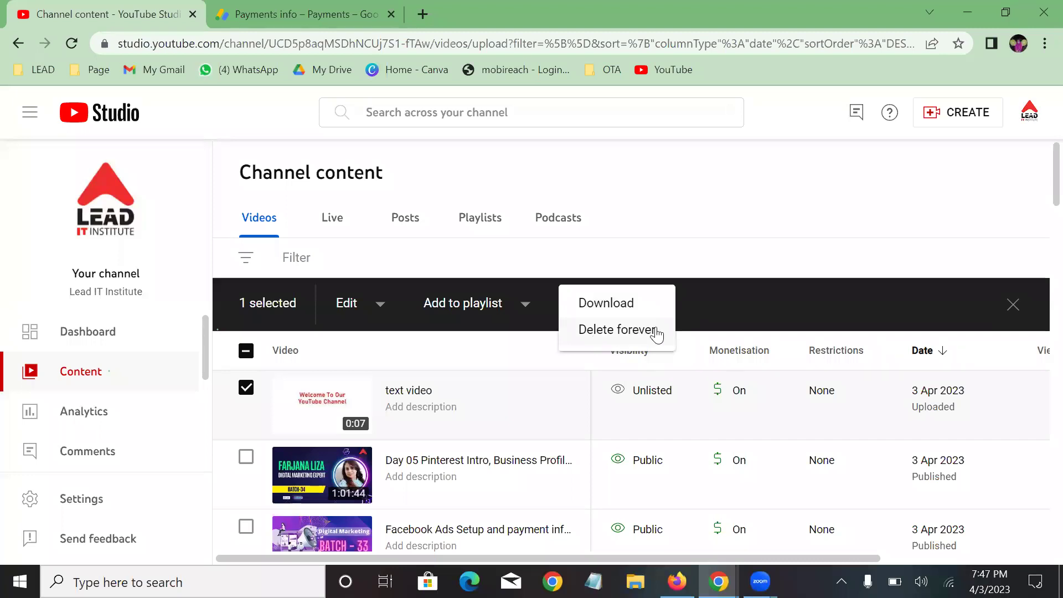
left_click(628, 333)
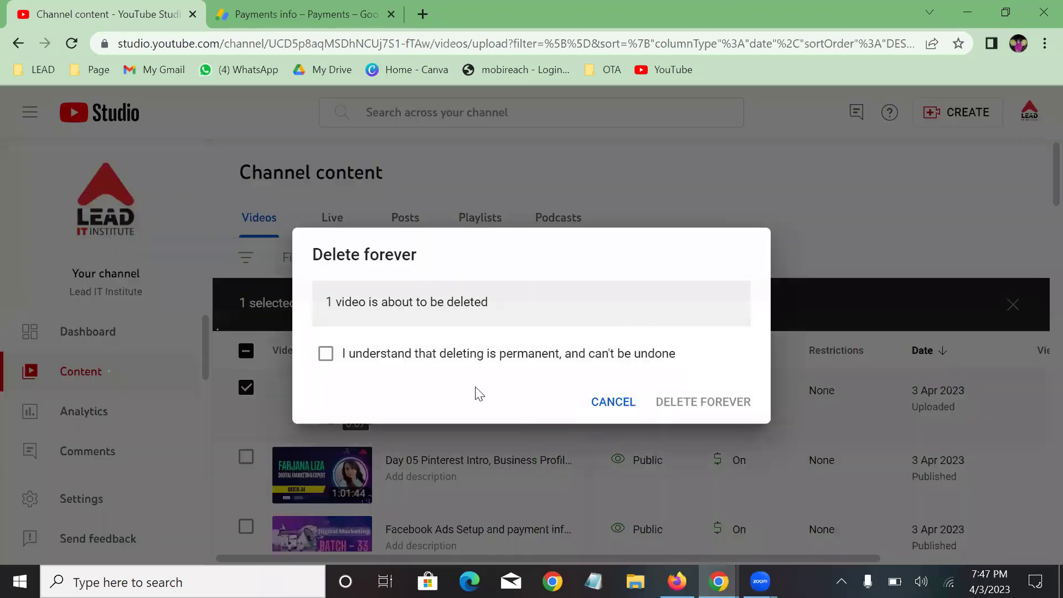
left_click(379, 361)
left_click(697, 403)
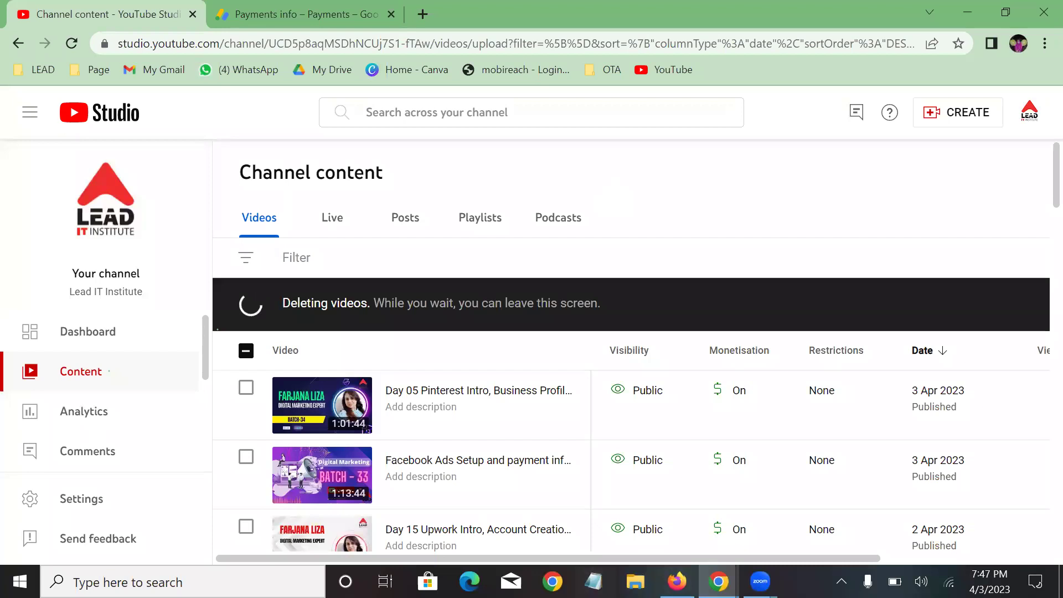
Switch to Firefox and review the upcoming class topics, including Quora, in the Lead IT Course Module 01 PDF.
mouse_move(677, 582)
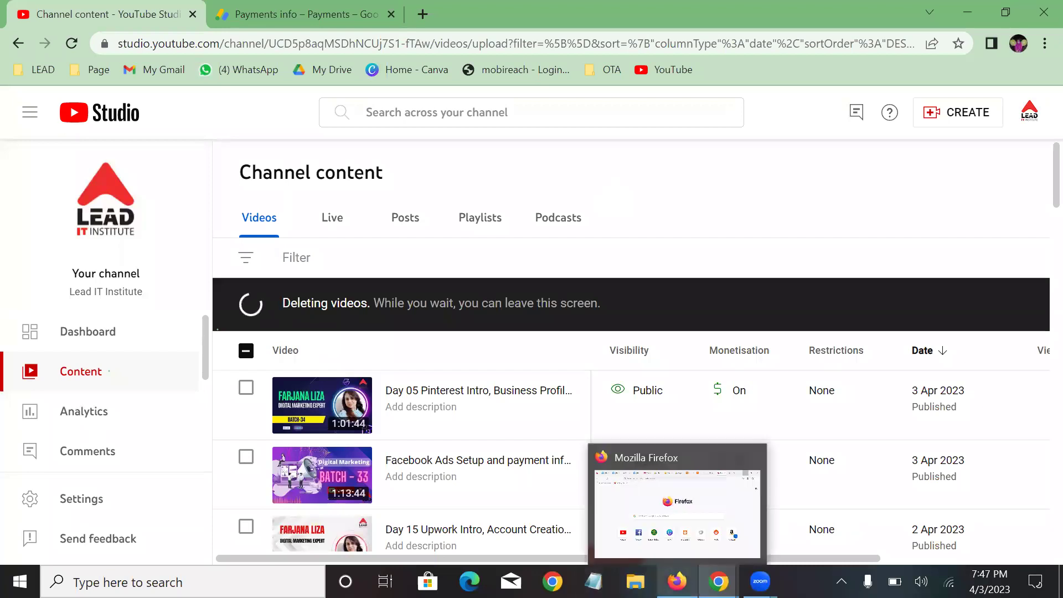
left_click(678, 512)
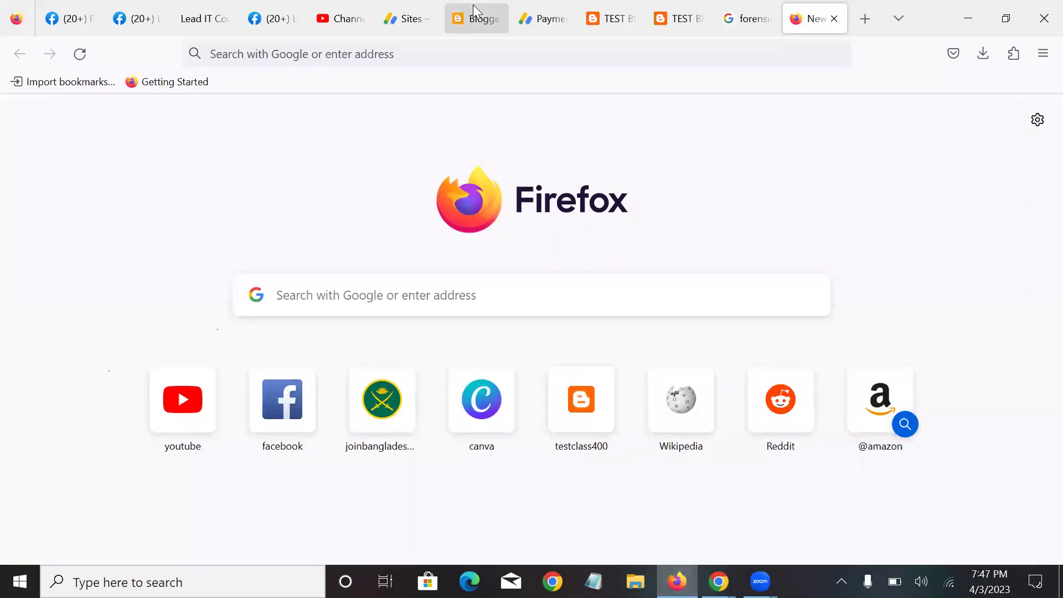
left_click(213, 26)
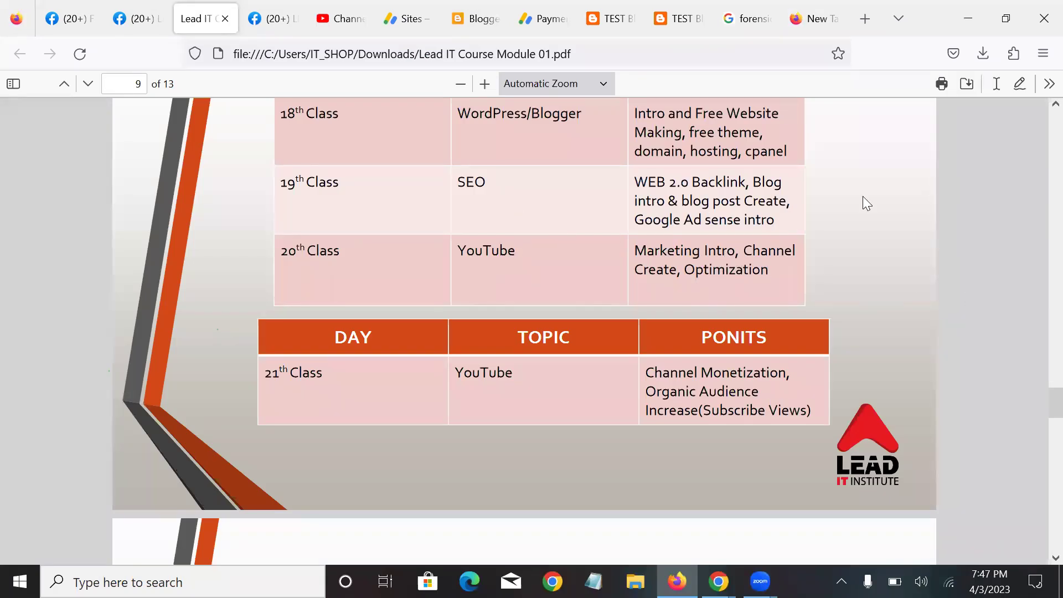
scroll(684, 228, "down", 6)
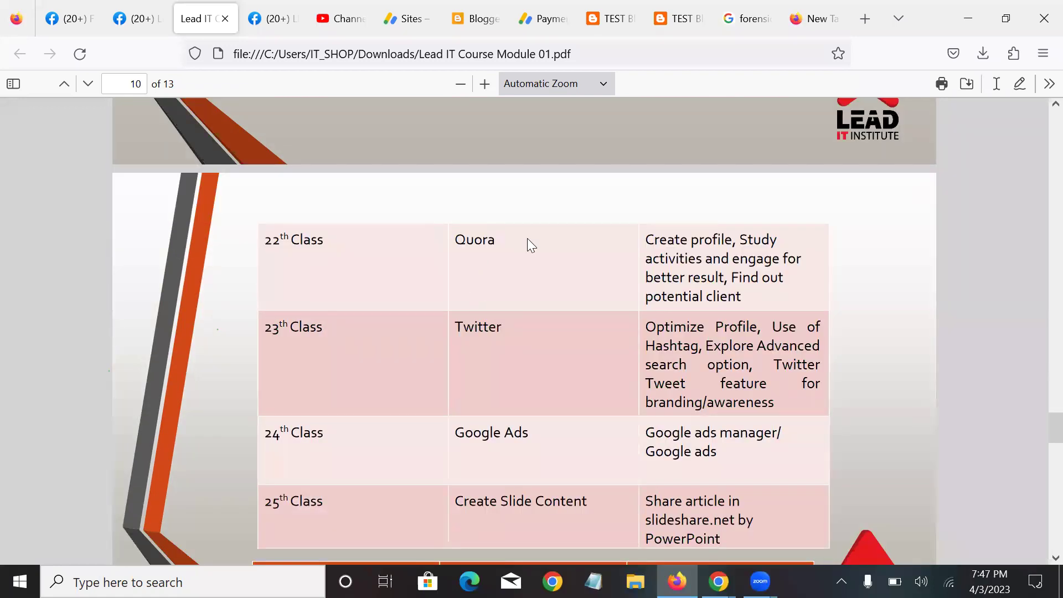
scroll(713, 342, "up", 3)
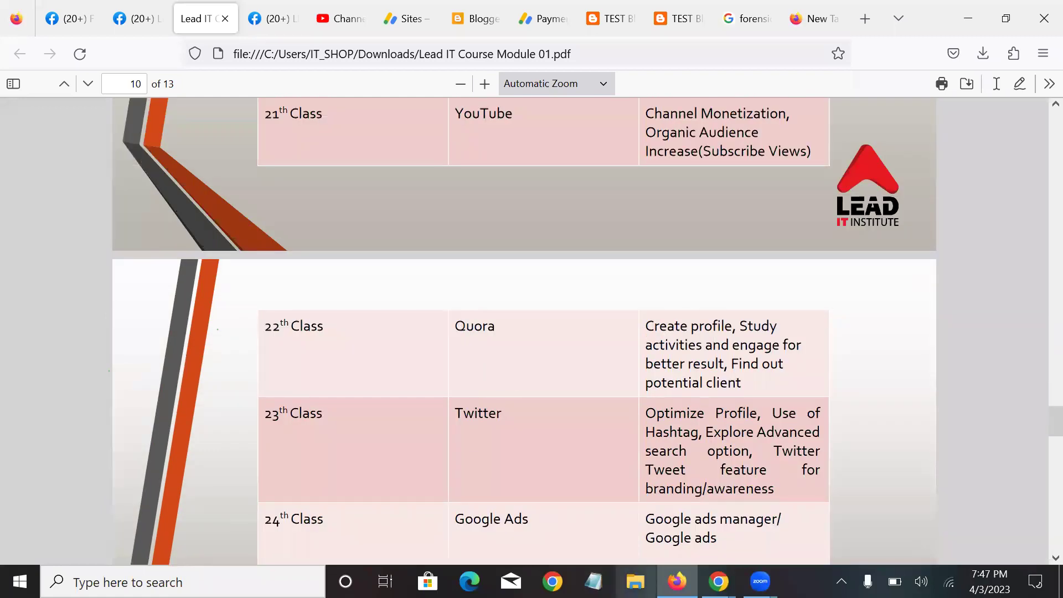
Search the web for quora in a new tab and open the Quora website.
left_click(873, 24)
type("u")
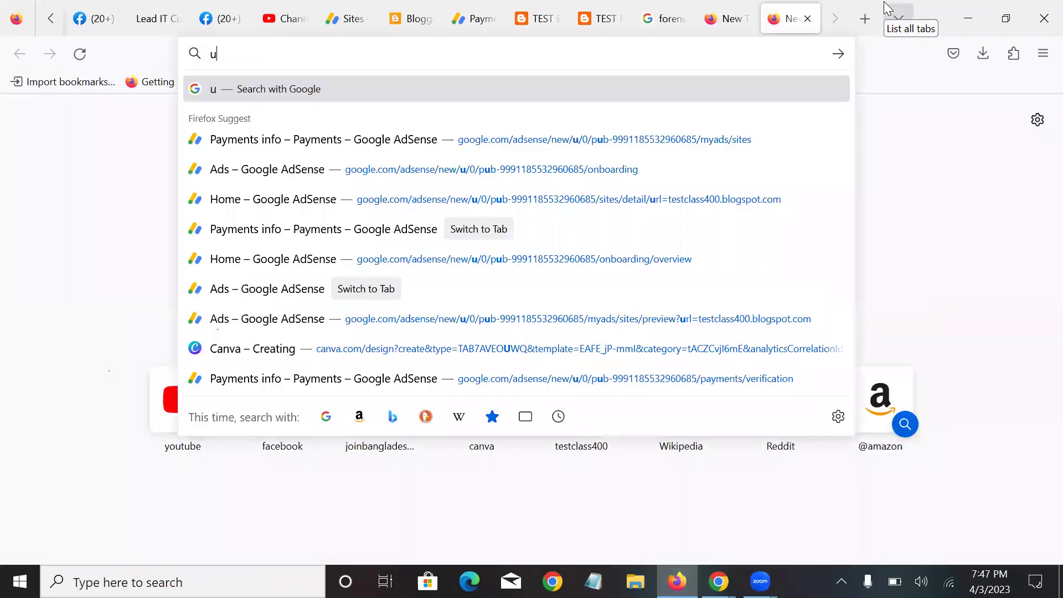
key("BackSpace")
type("quora")
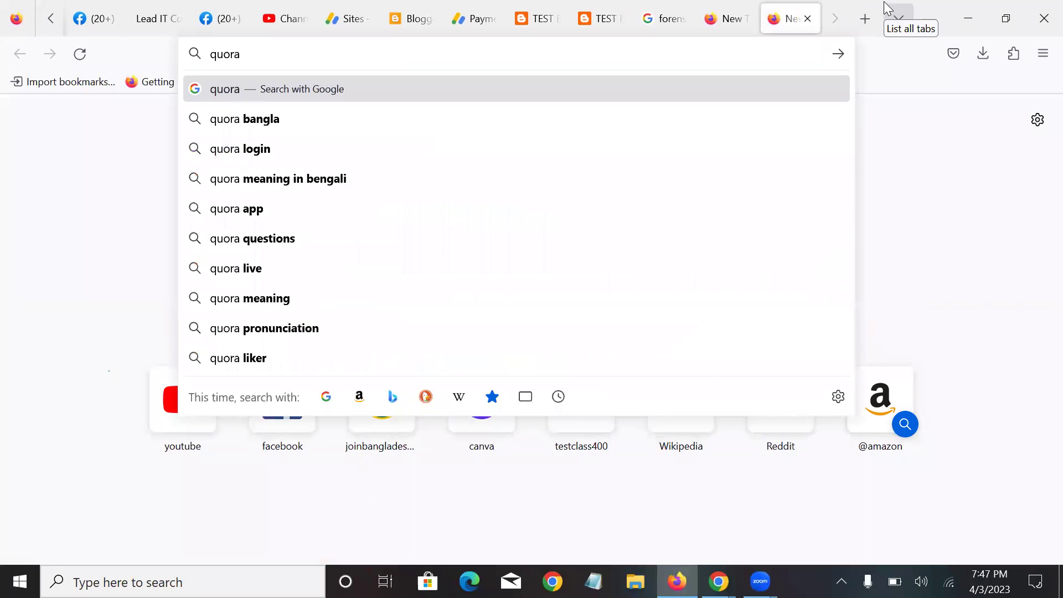
key("Return")
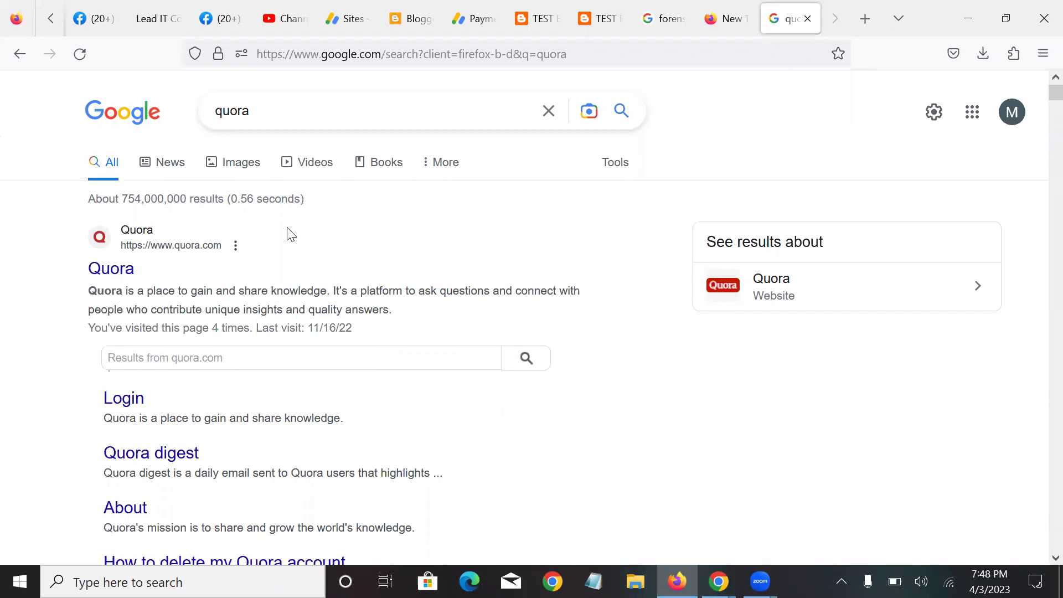
left_click(111, 275)
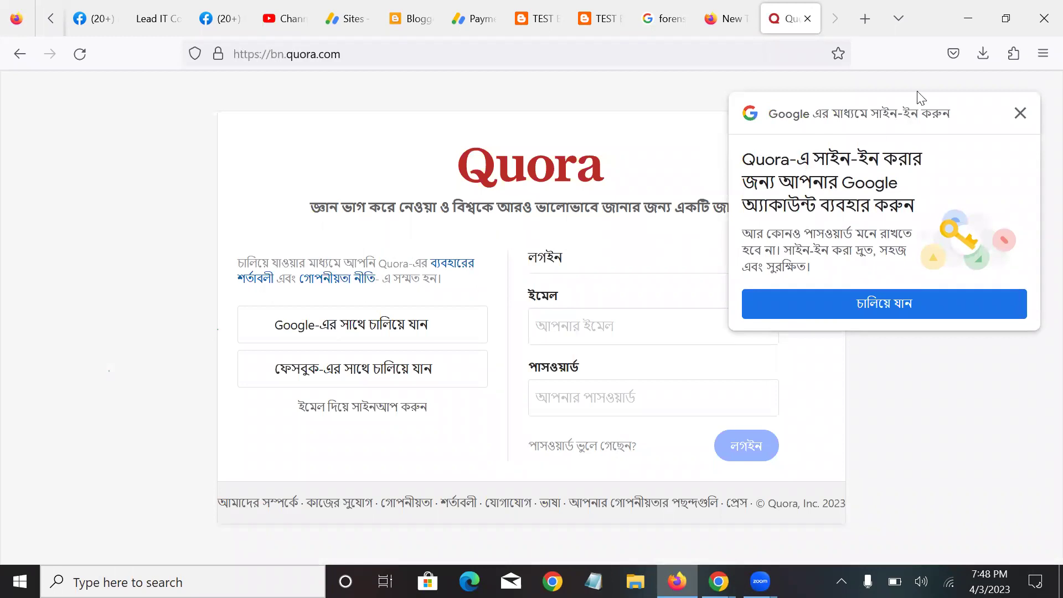
Dismiss the Google sign-in prompt, continue into Quora with Google and switch the site language to English.
left_click(1020, 113)
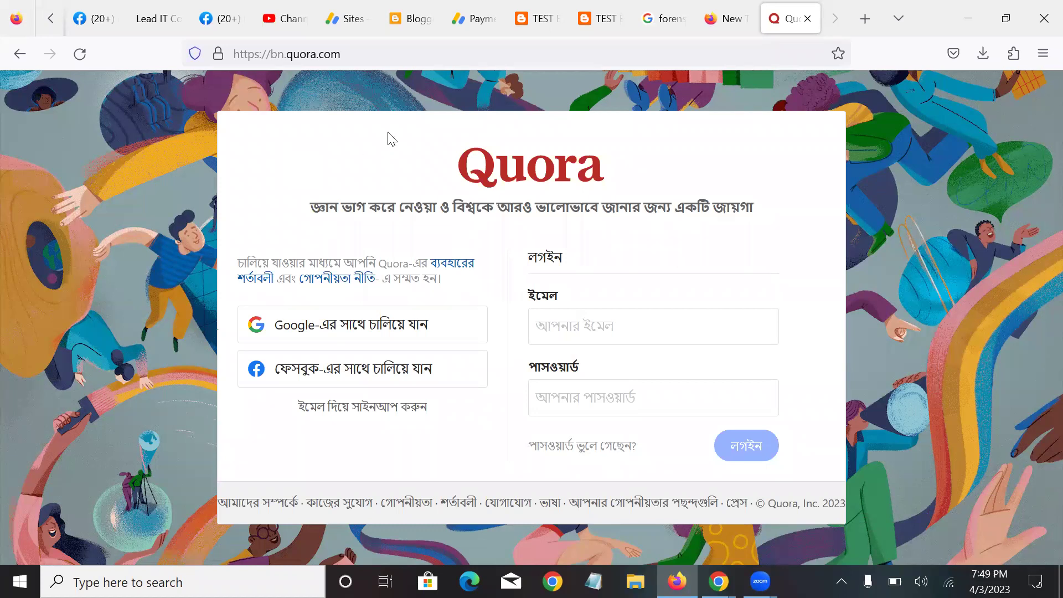
left_click(339, 326)
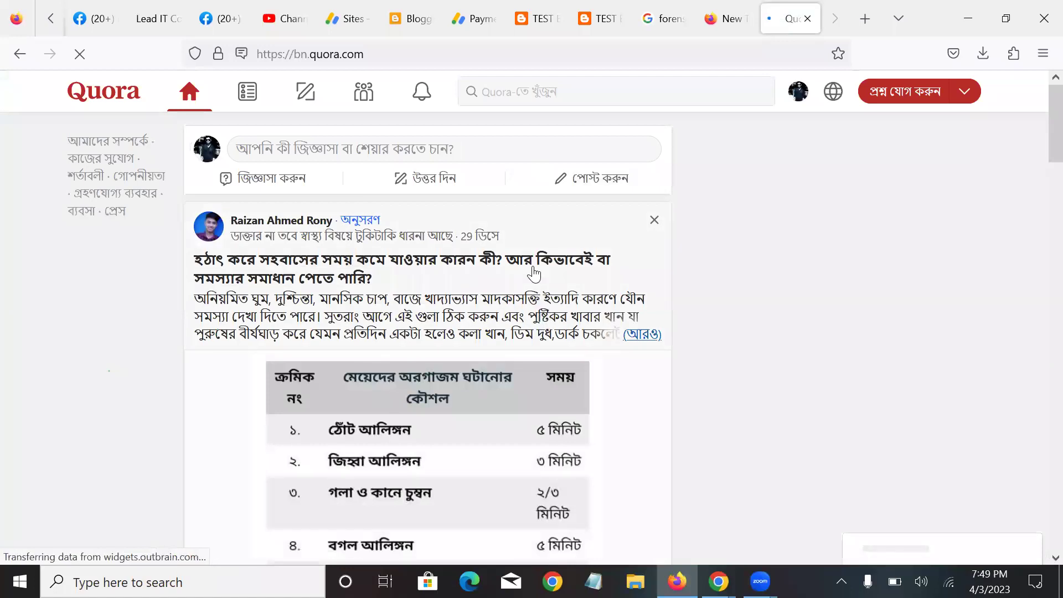
scroll(537, 263, "down", 10)
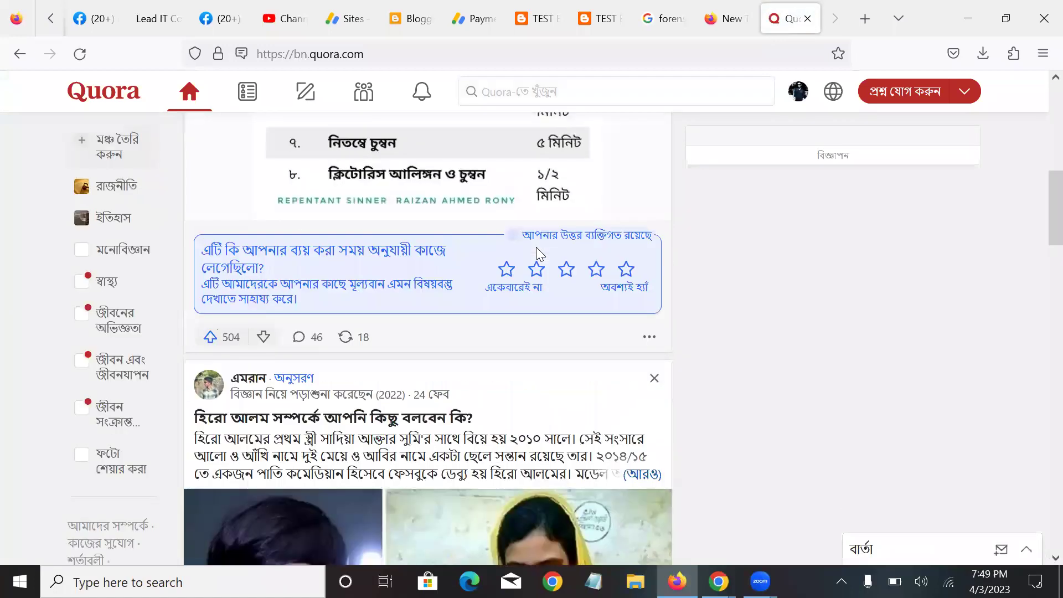
scroll(715, 249, "up", 8)
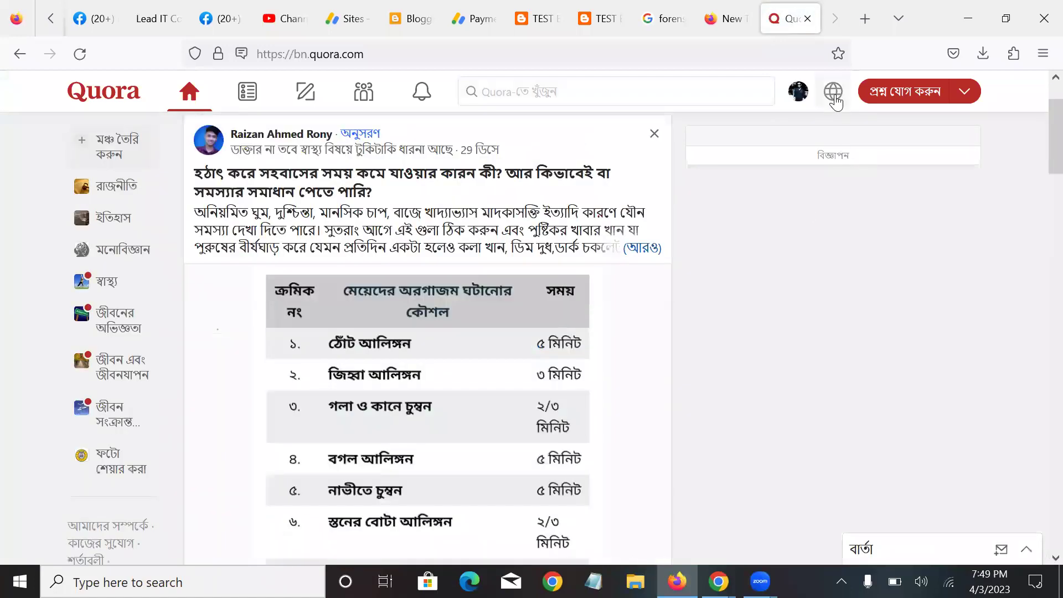
left_click(835, 97)
left_click(801, 217)
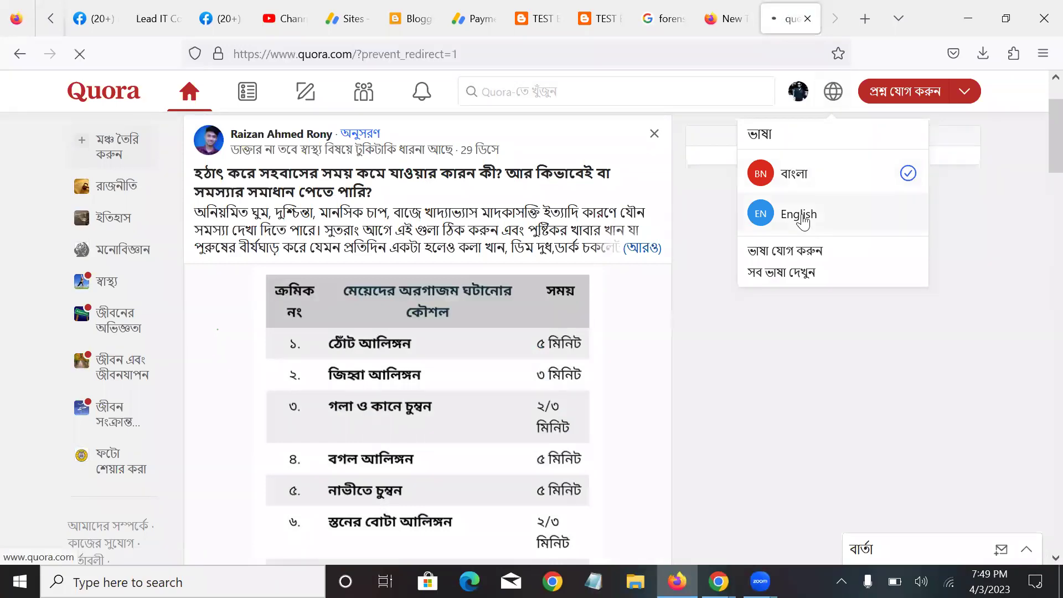
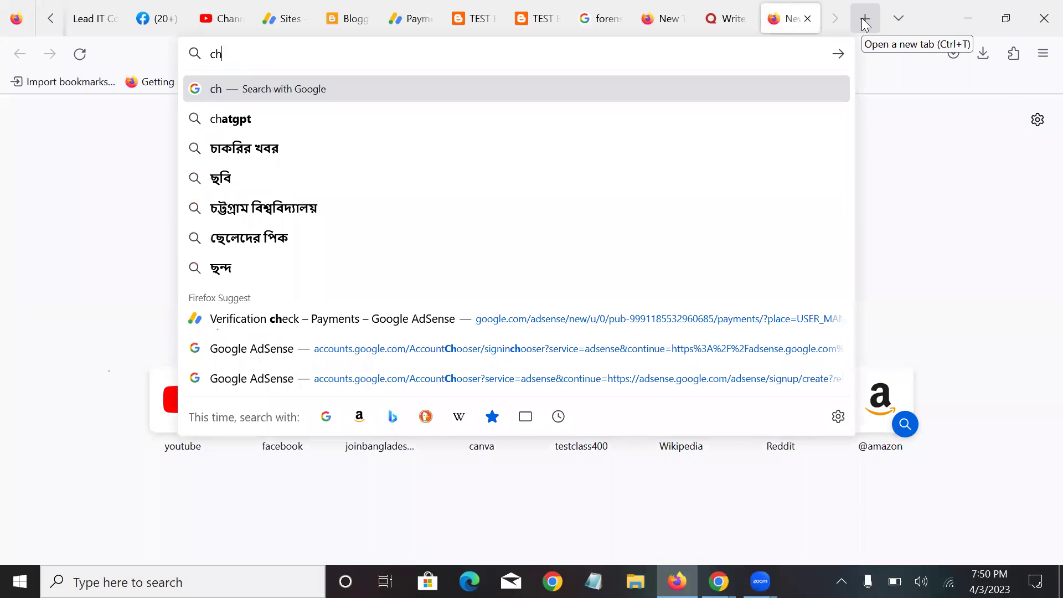
Search the web for chatgpt and open OpenAI's Introducing ChatGPT page, checking the Quora questions page meanwhile.
type("atgpt")
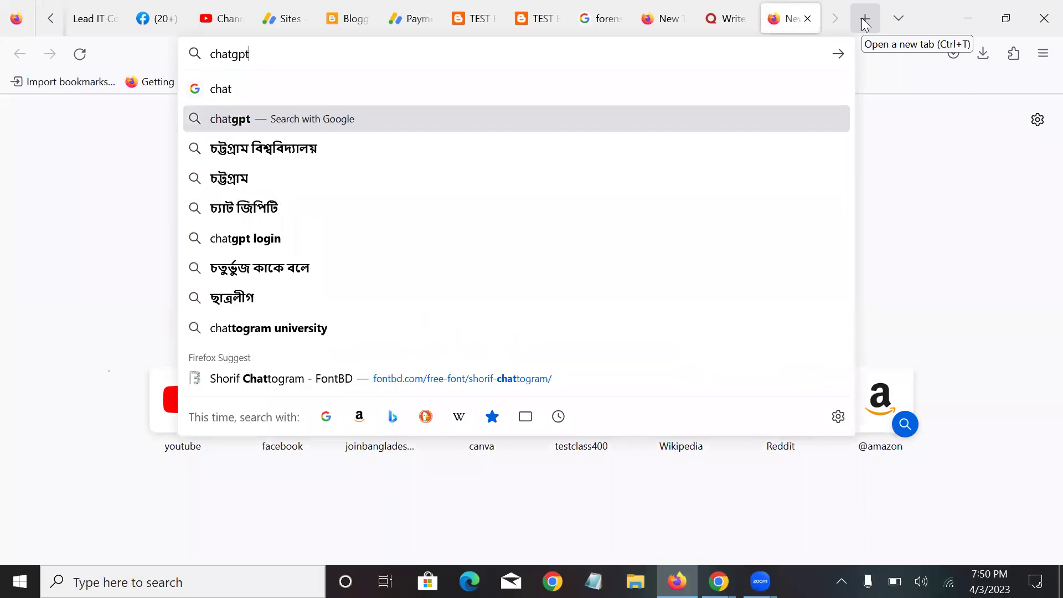
key("Return")
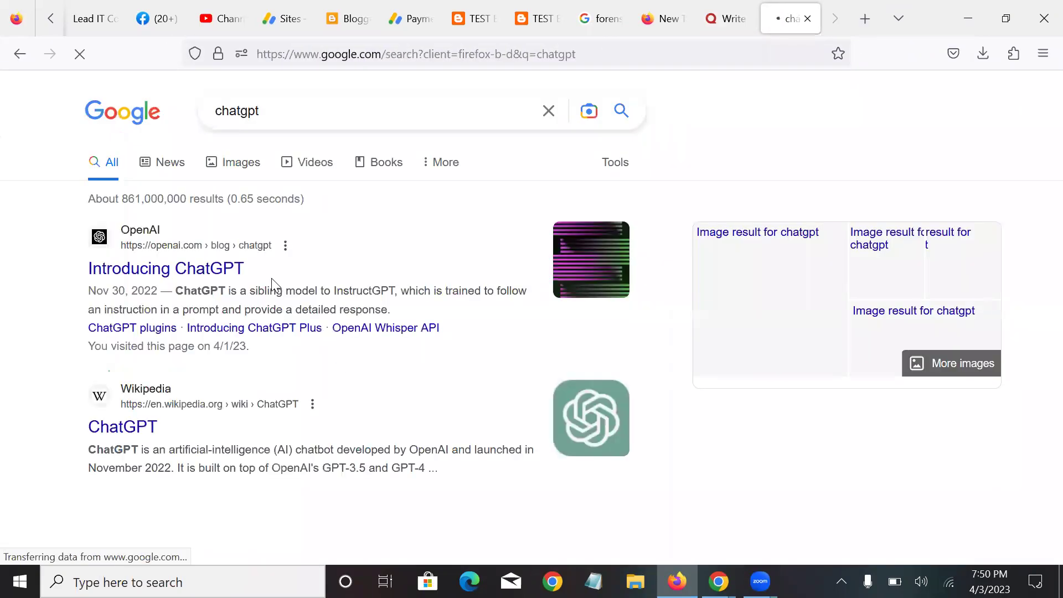
left_click(209, 270)
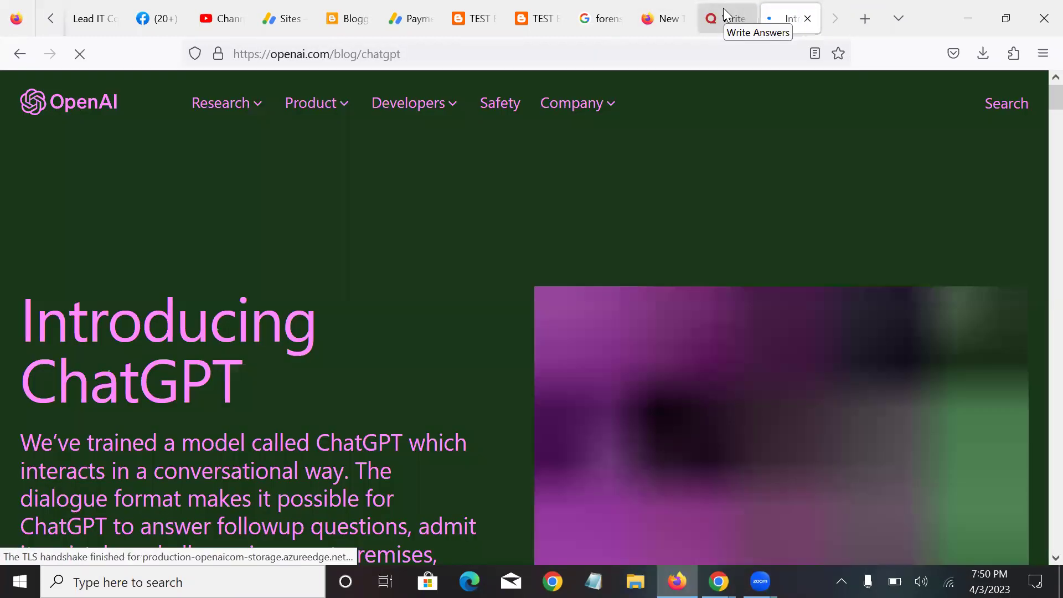
left_click(724, 14)
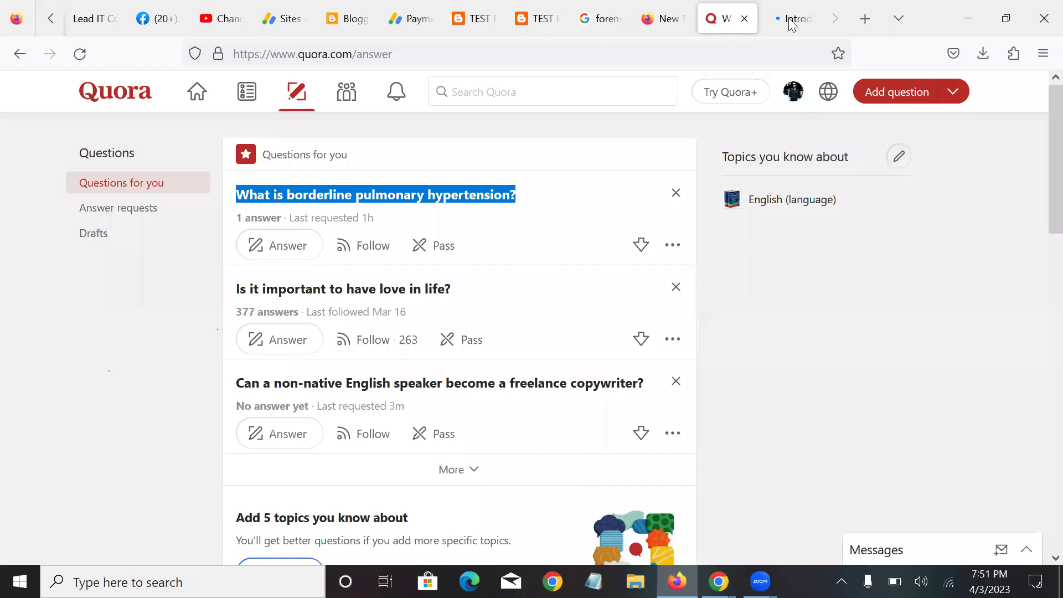
left_click(789, 19)
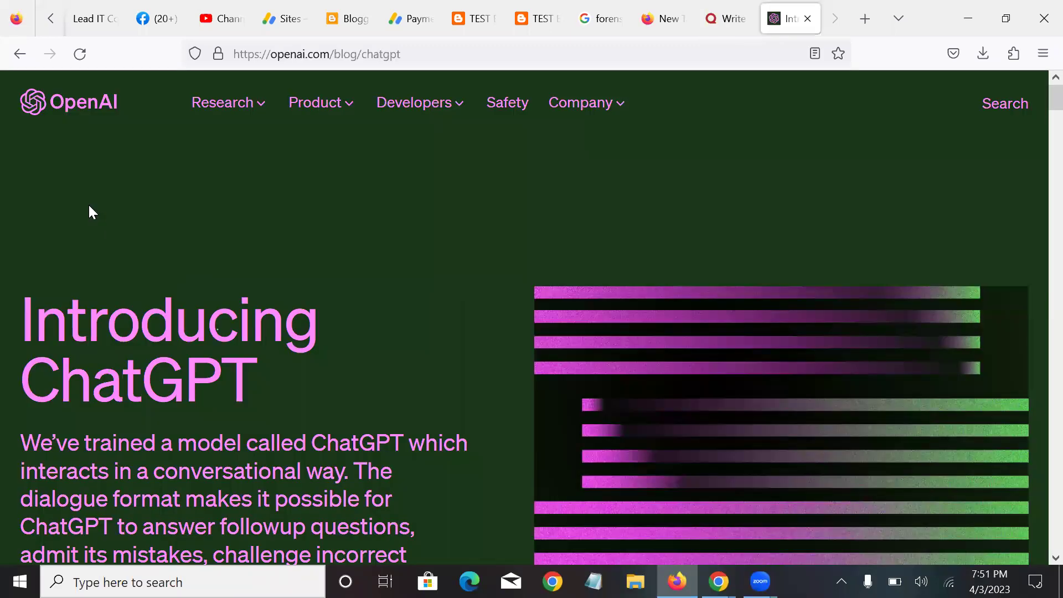
Open chat.openai.com in a new tab and reload its login page.
key("ctrl+t")
type("chat.openai.com")
key("Return")
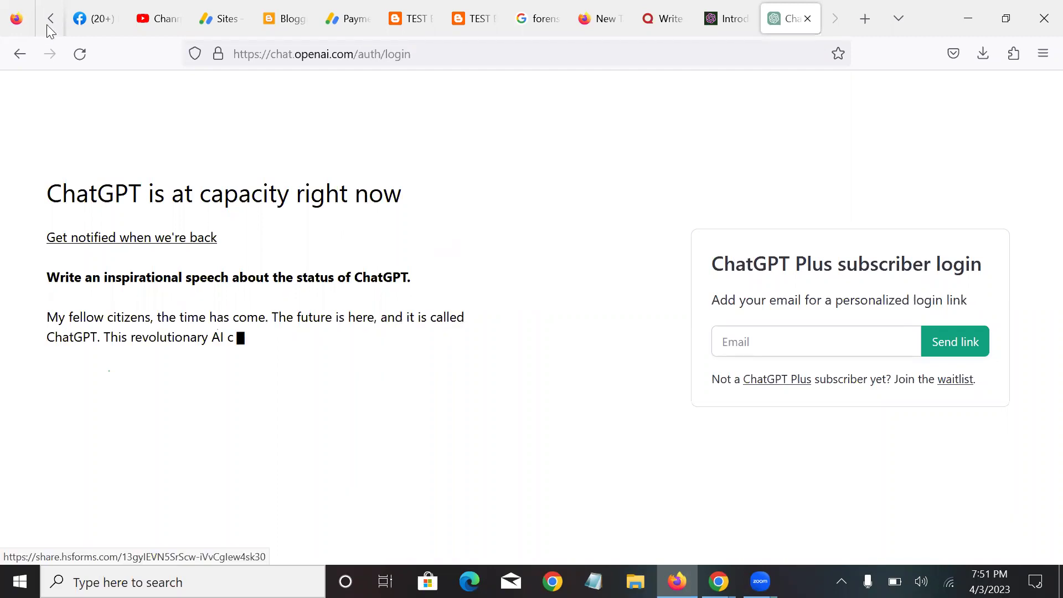
left_click(84, 55)
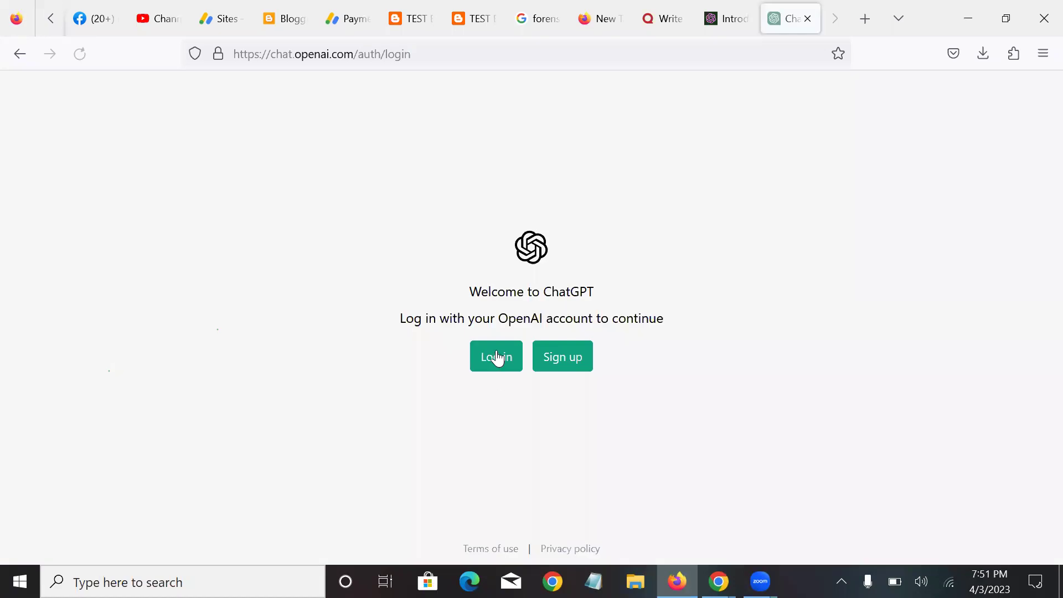
Try to log in to ChatGPT with the listed Google account.
left_click(498, 358)
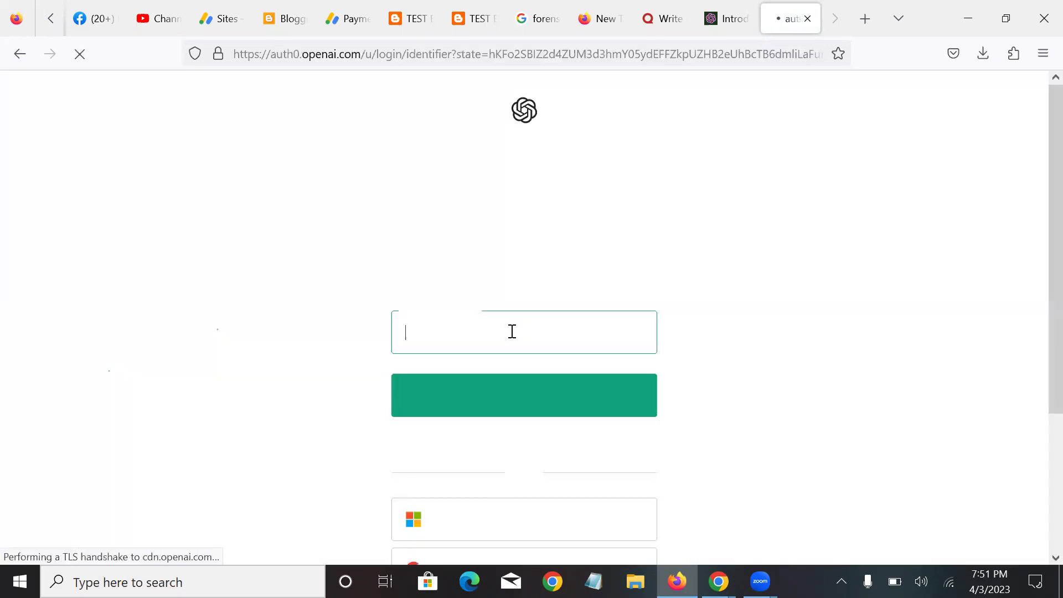
scroll(434, 363, "down", 3)
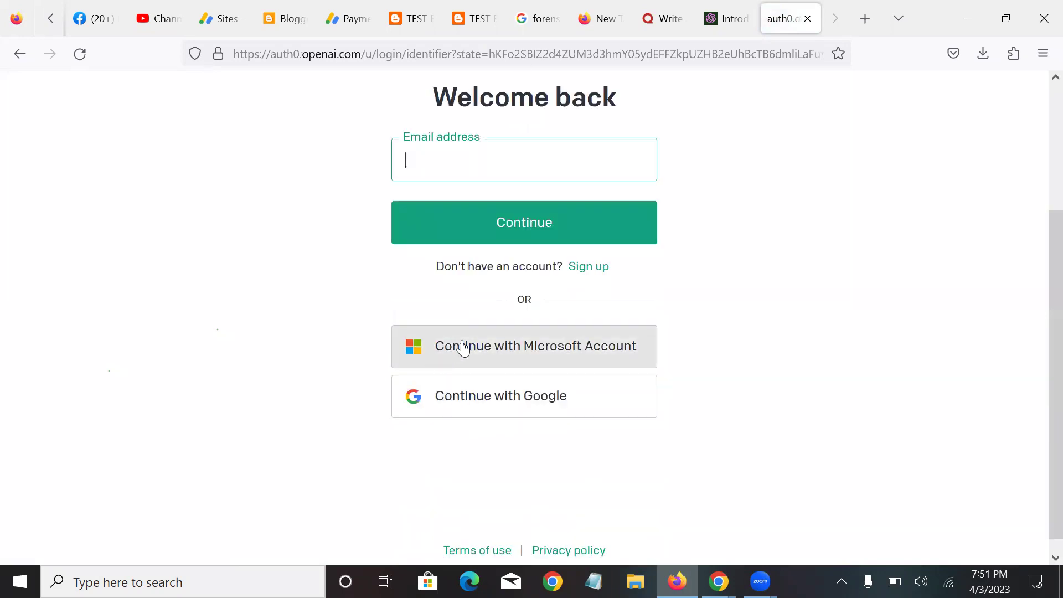
left_click(459, 396)
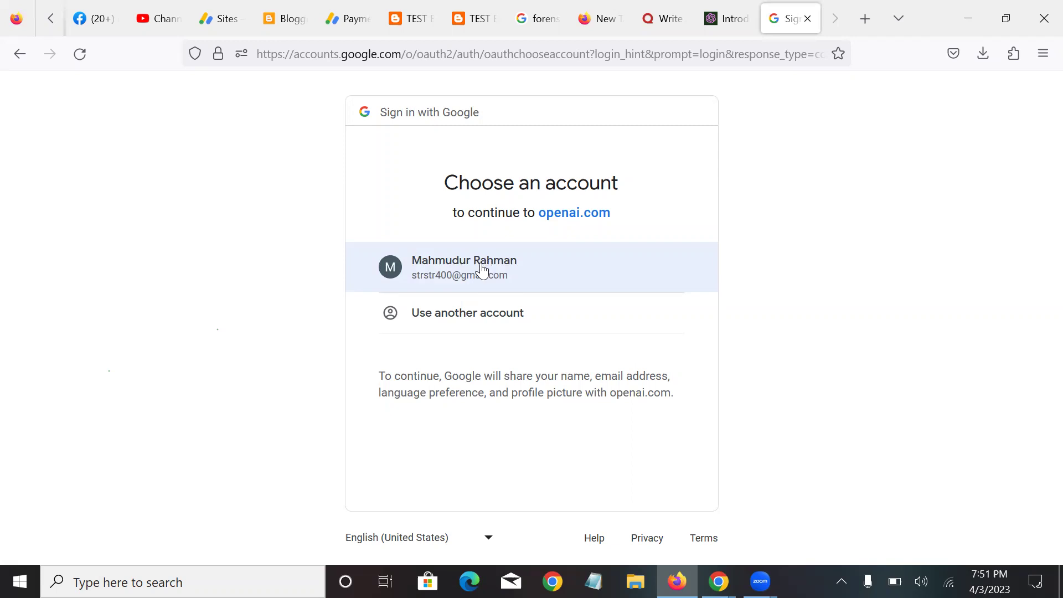
left_click(474, 274)
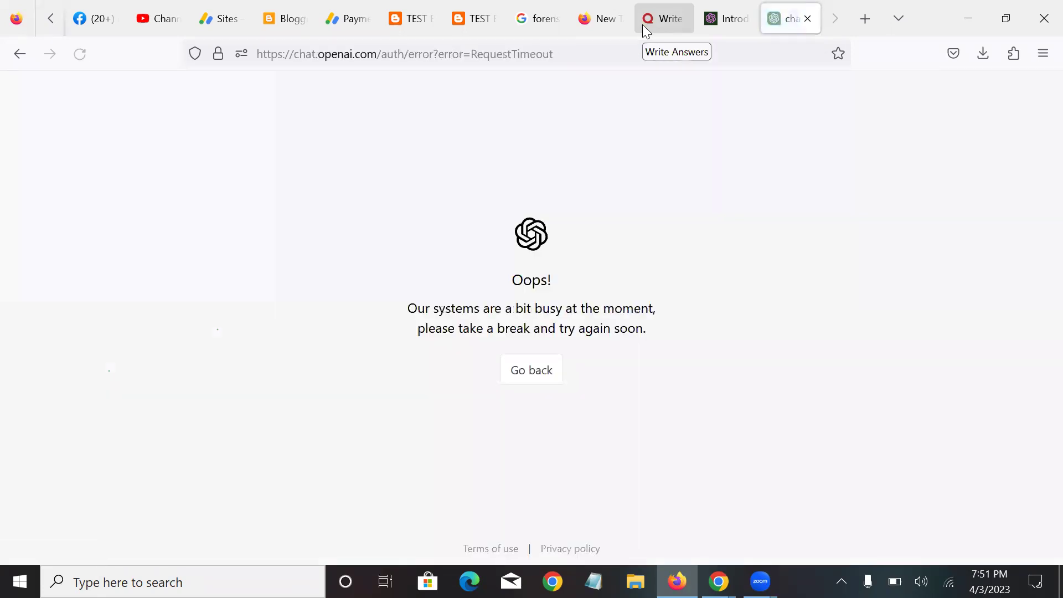
Return from the error page and retry the ChatGPT login with the same Google account.
left_click(536, 371)
left_click(501, 366)
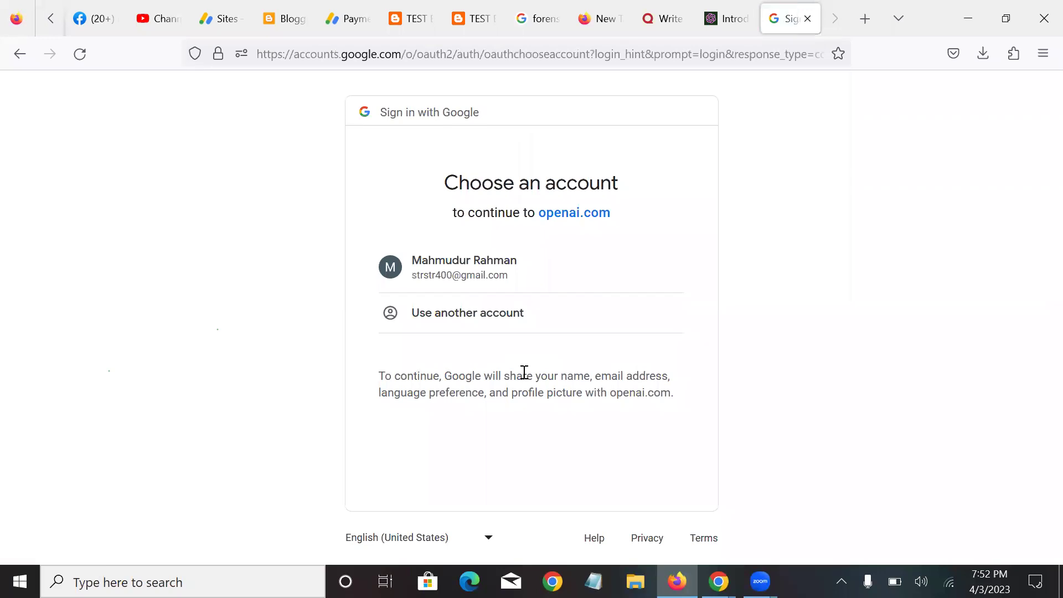
left_click(528, 287)
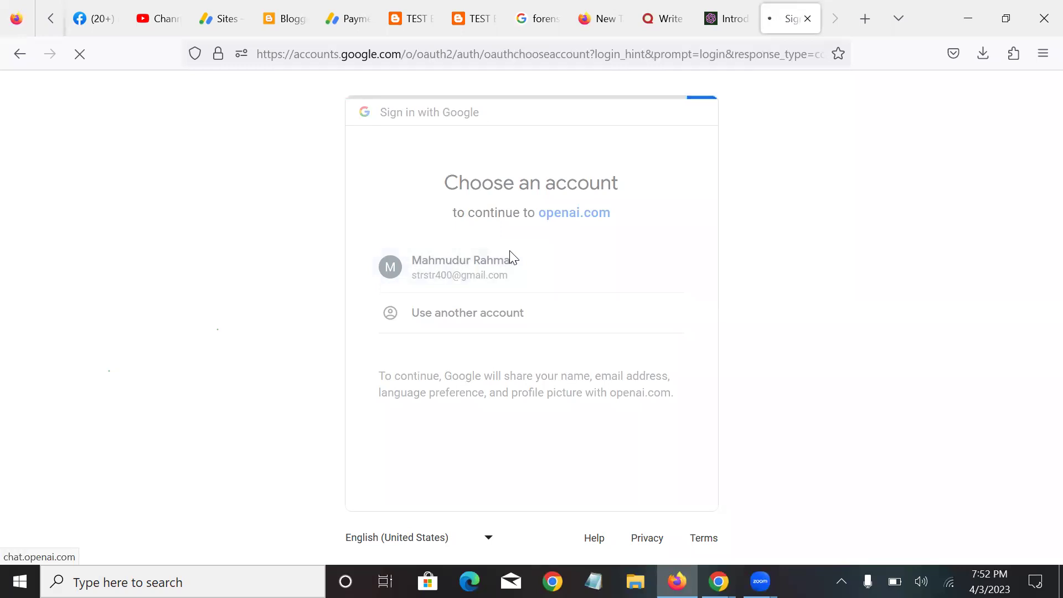
left_click(540, 380)
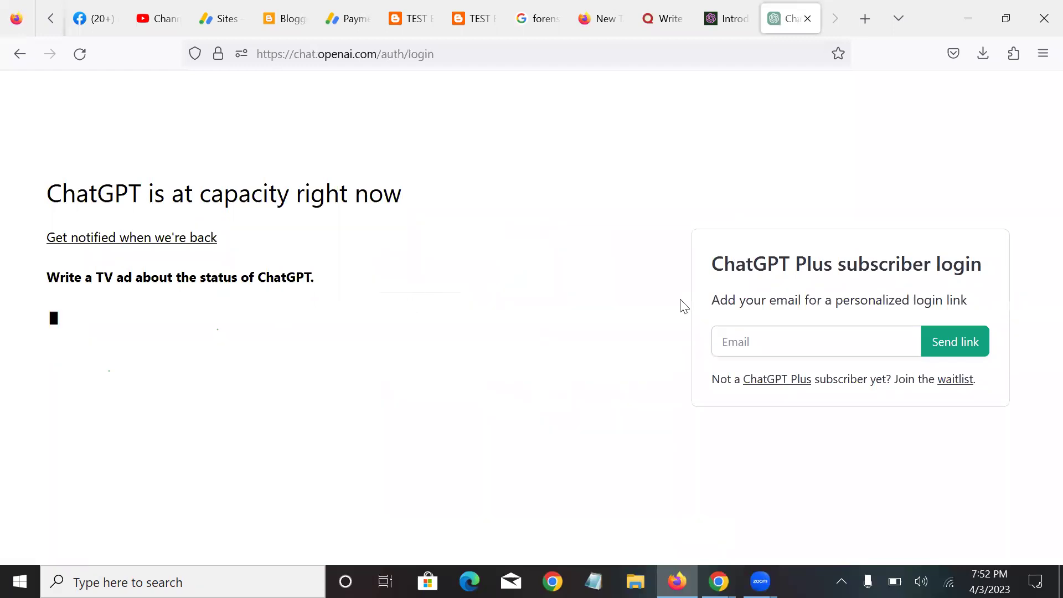
Start an answer to Quora's "What is borderline pulmonary hypertension?" question and copy the question text.
left_click(664, 18)
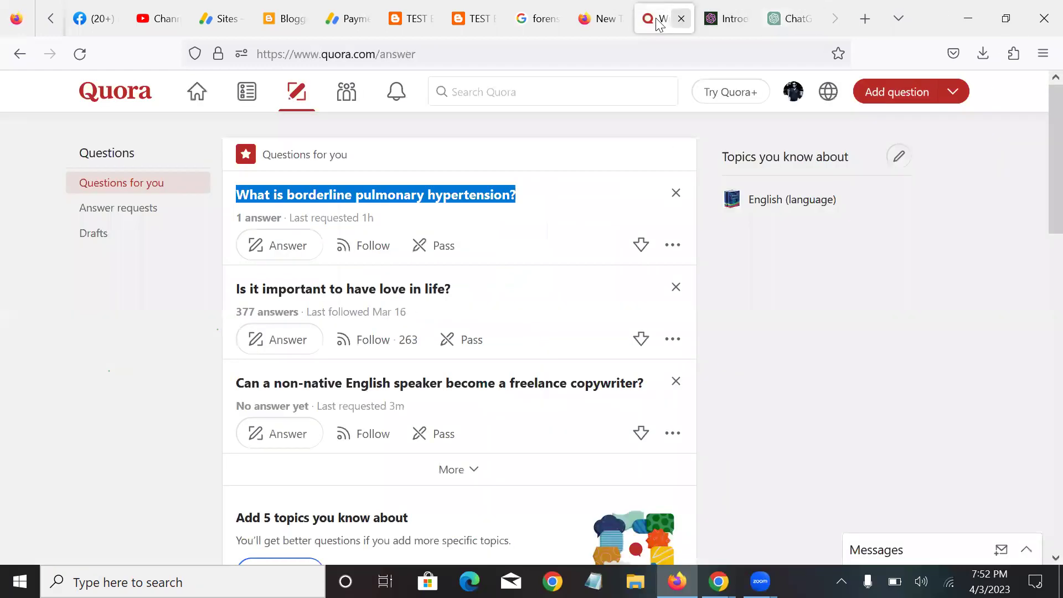
left_click(277, 253)
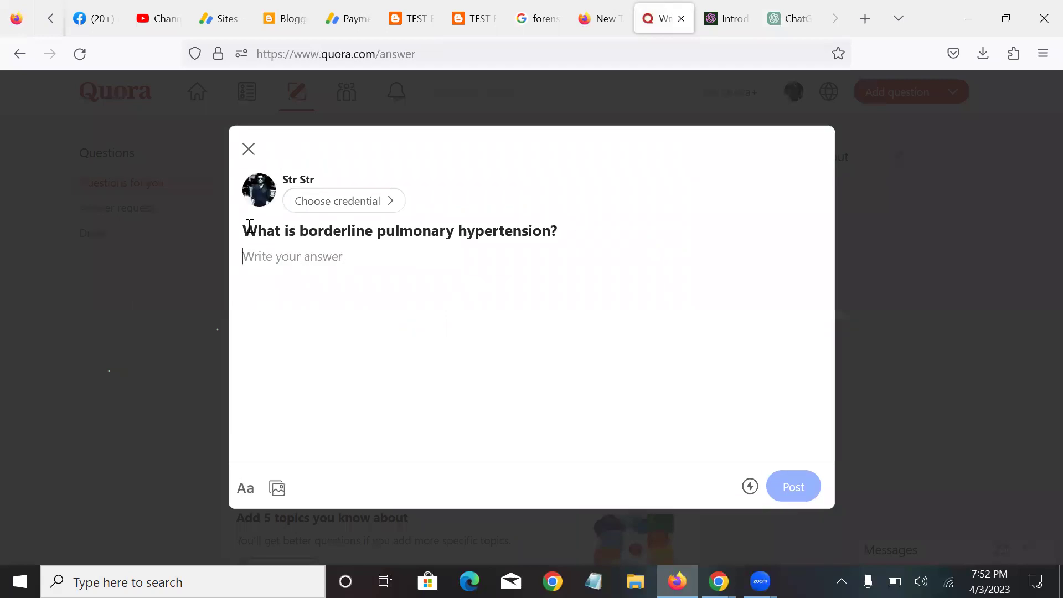
left_click_drag(249, 227, 612, 230)
key("ctrl+c")
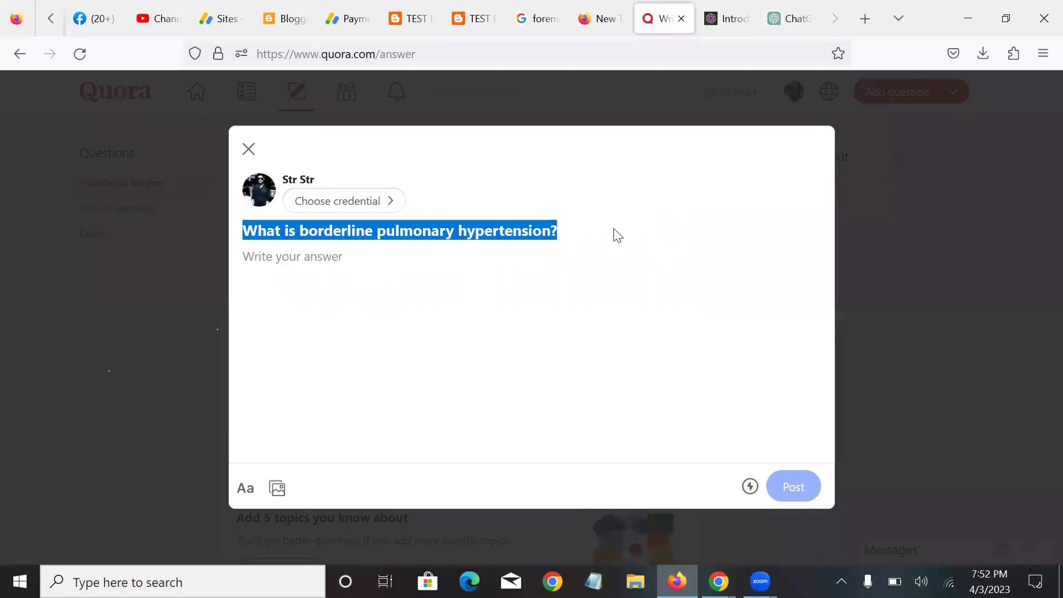
left_click(300, 272)
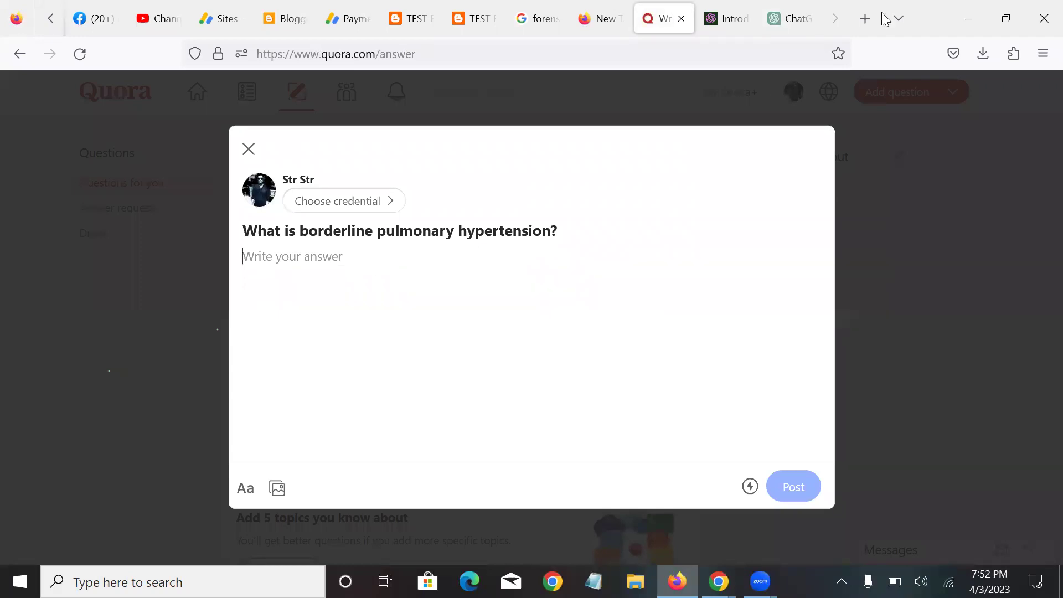
Search the web in a new tab for the copied question "What is borderline pulmonary hypertension?".
left_click(866, 19)
key("ctrl+v")
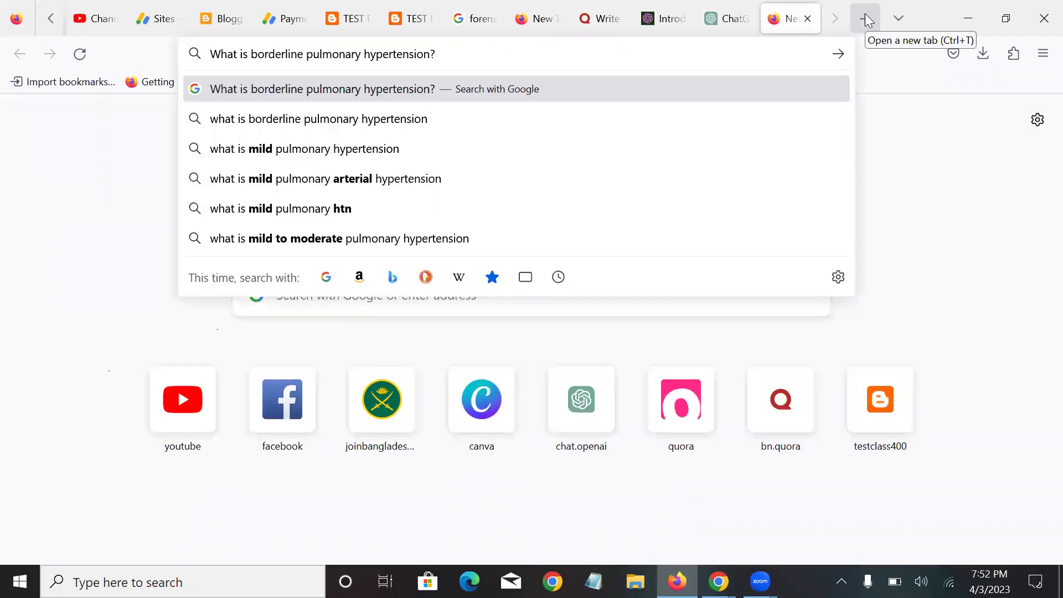
key("Return")
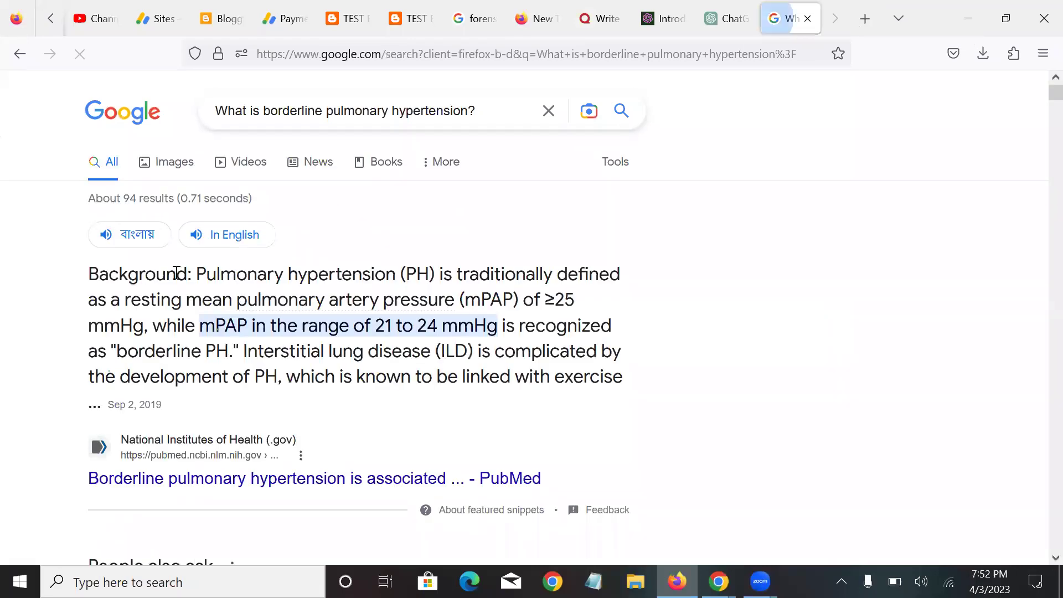
Copy the featured snippet on pulmonary hypertension from the search results into the open Quora answer.
left_click_drag(89, 275, 643, 375)
key("ctrl+c")
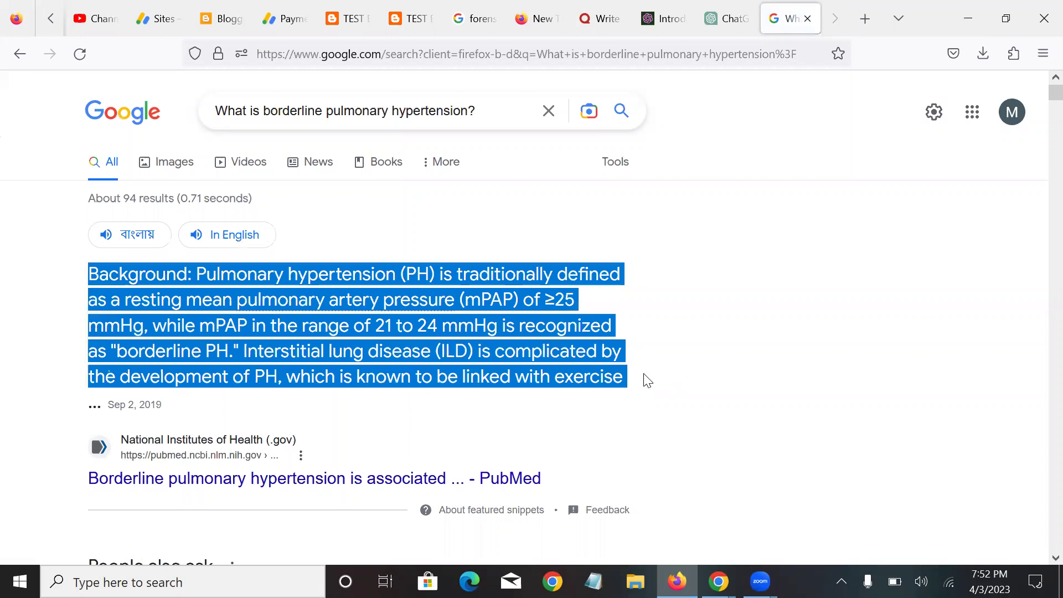
left_click(601, 18)
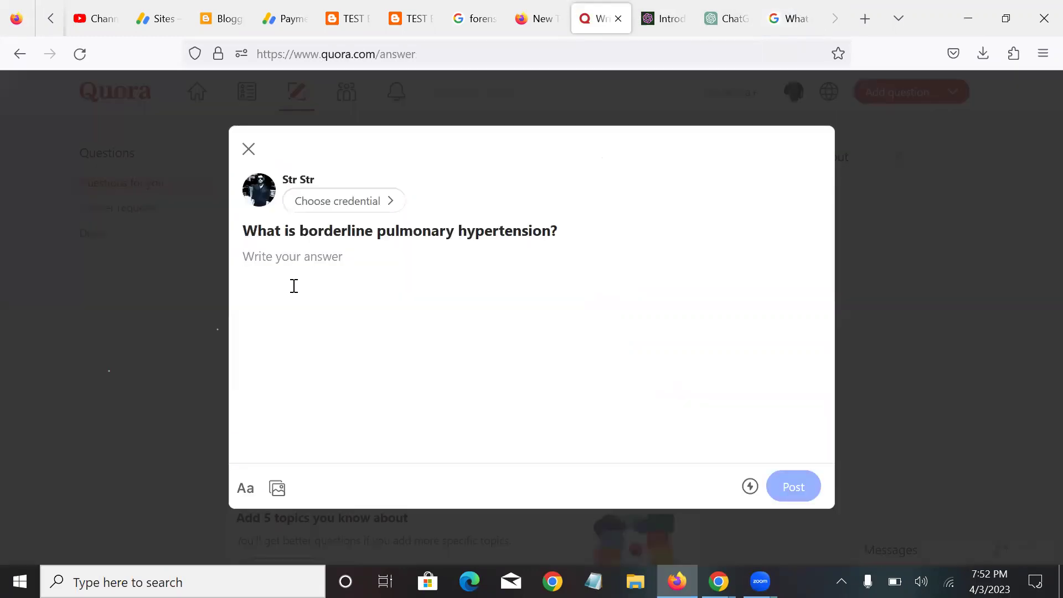
left_click(292, 285)
key("ctrl+v")
Append the sentence "If you want to more information then visit here." to the answer.
type(". If ")
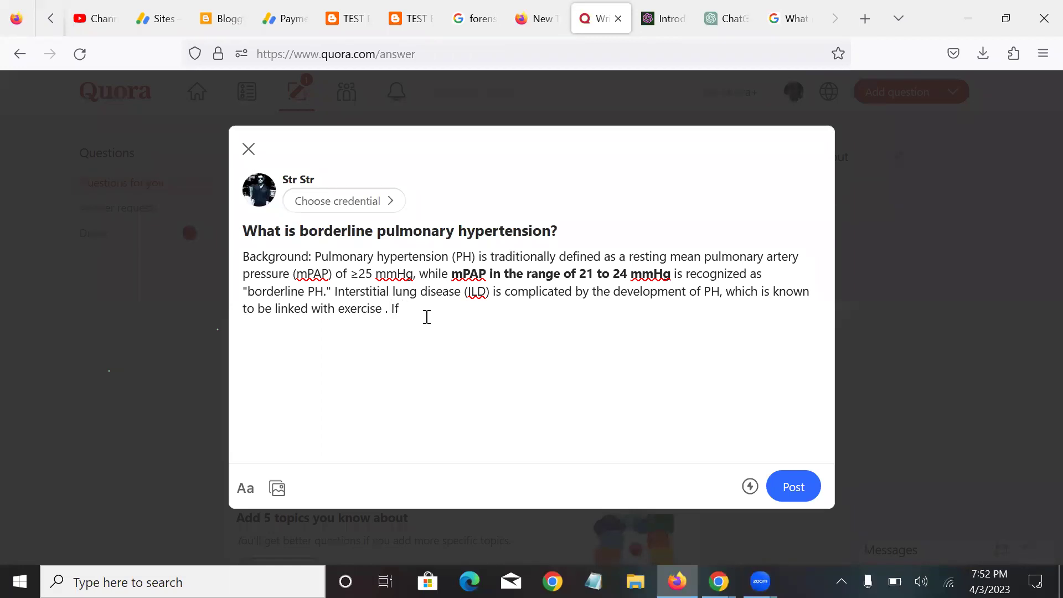
type("you")
type("want to more inlfor")
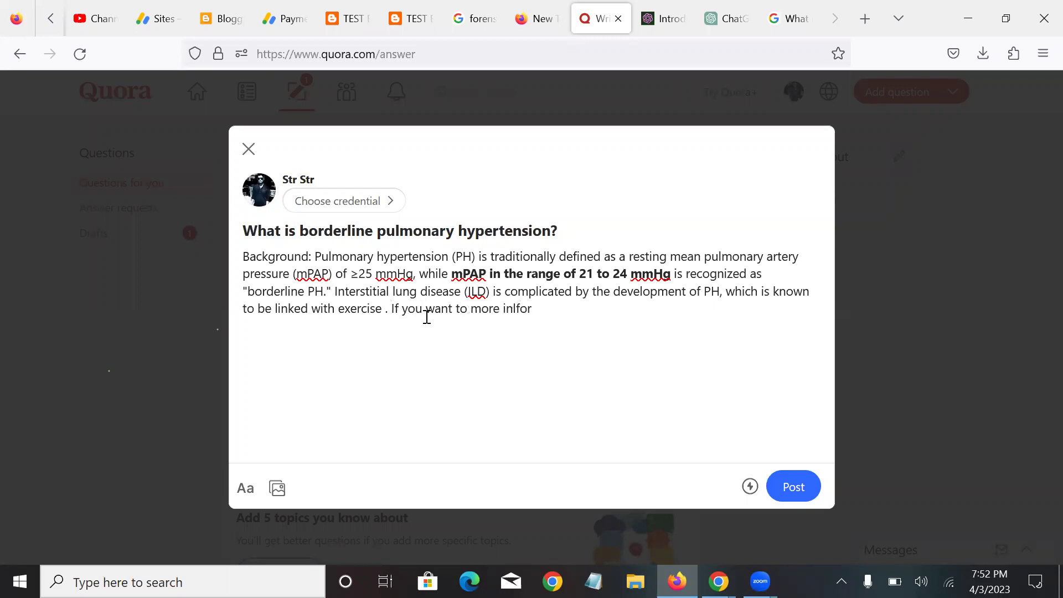
key("BackSpace")
key("BackSpace")
key("BackSpace")
type("tion the")
type("n click")
key("BackSpace")
key("BackSpace")
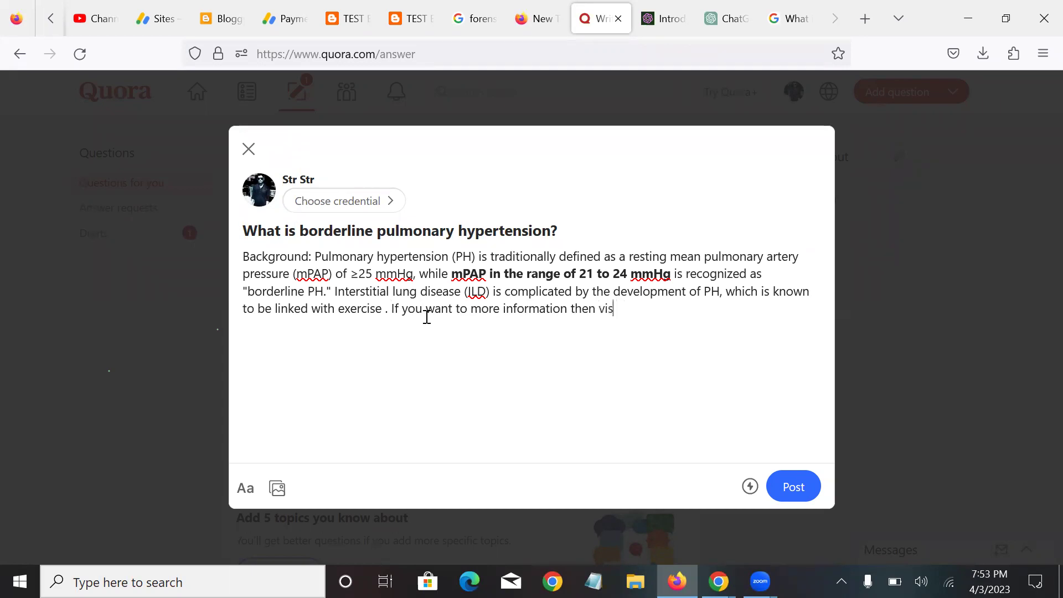
type("this")
key("BackSpace")
key("BackSpace")
type("here.")
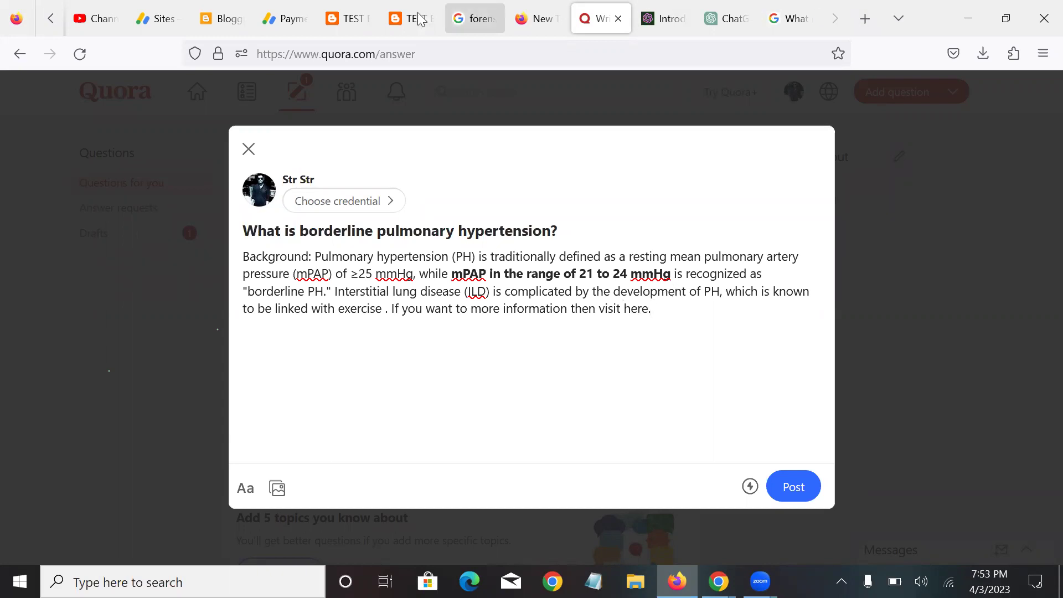
Try to add the test blog's web address at the end of the answer.
left_click(367, 13)
left_click(405, 48)
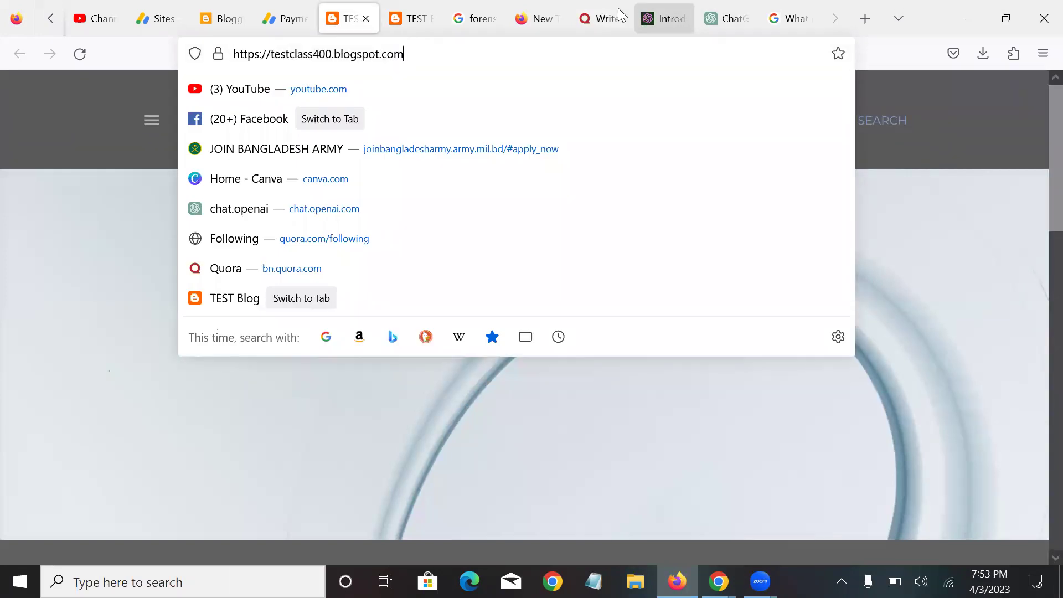
left_click(599, 16)
key("ctrl+v")
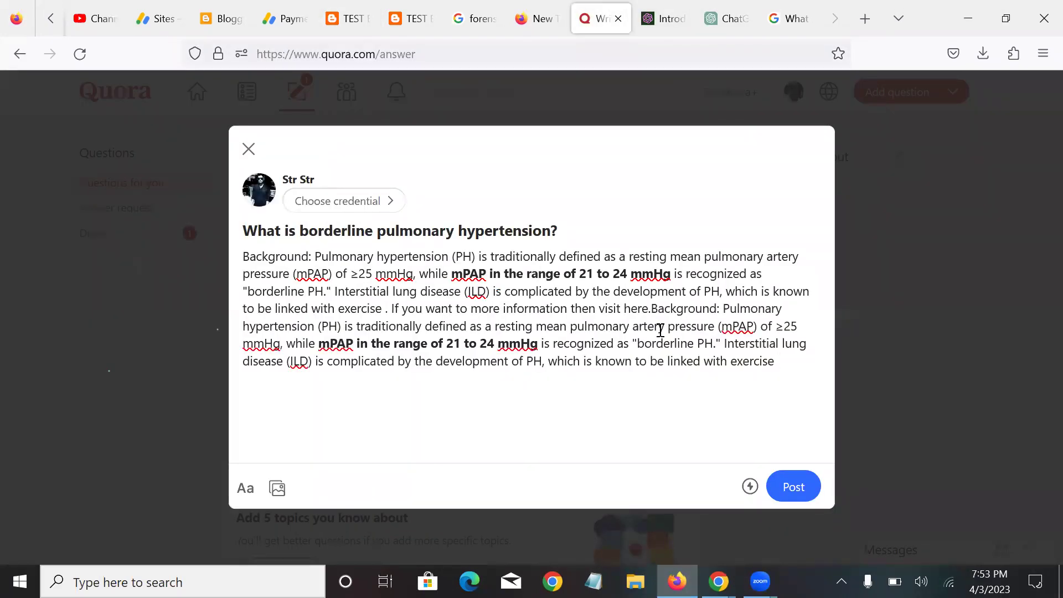
left_click(336, 10)
right_click(336, 62)
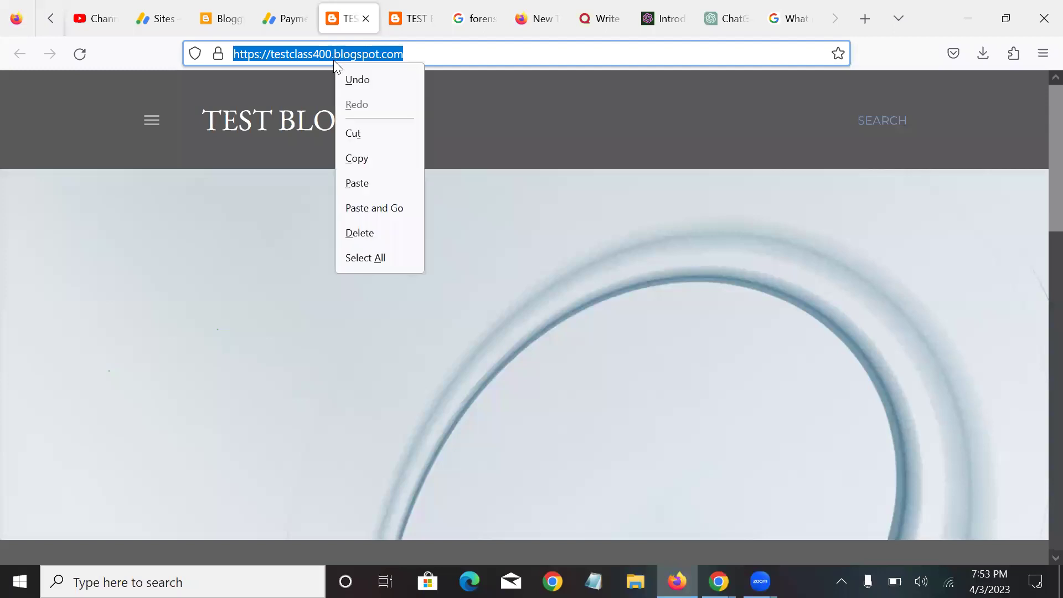
left_click(379, 159)
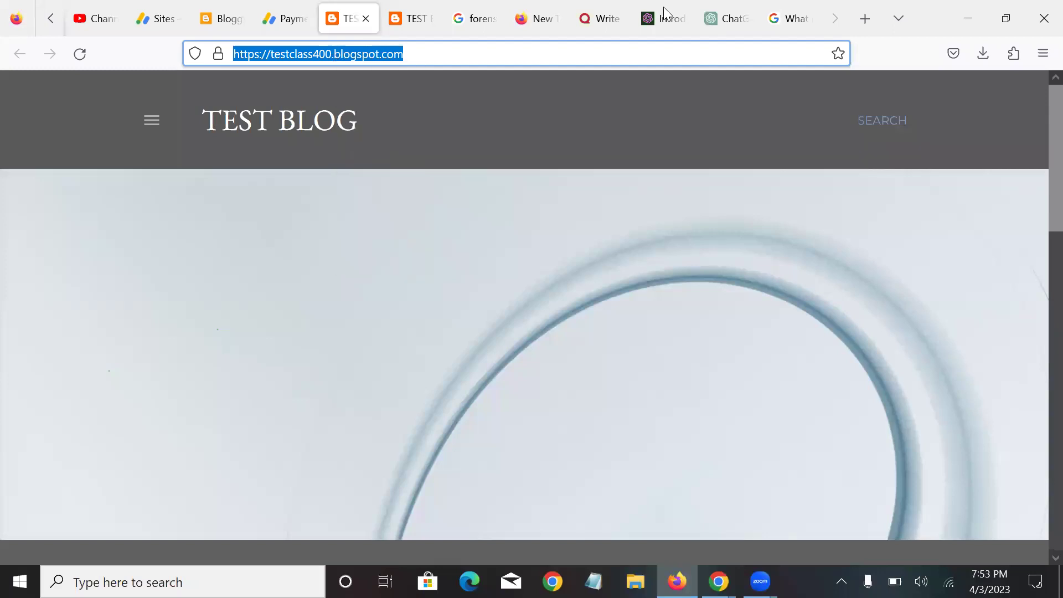
left_click(607, 18)
key("ctrl+z")
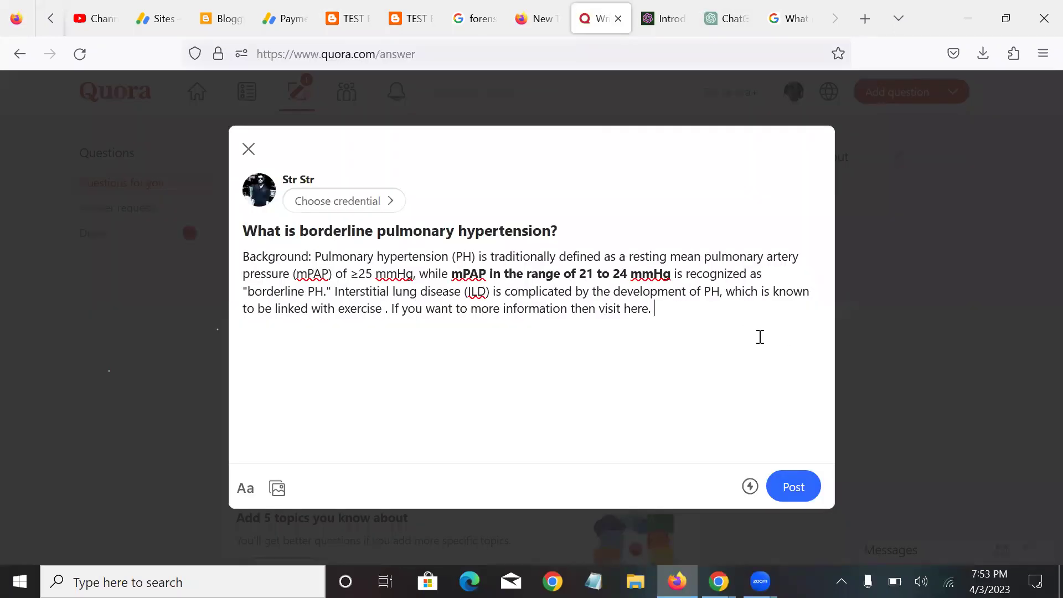
key("Return")
key("Return")
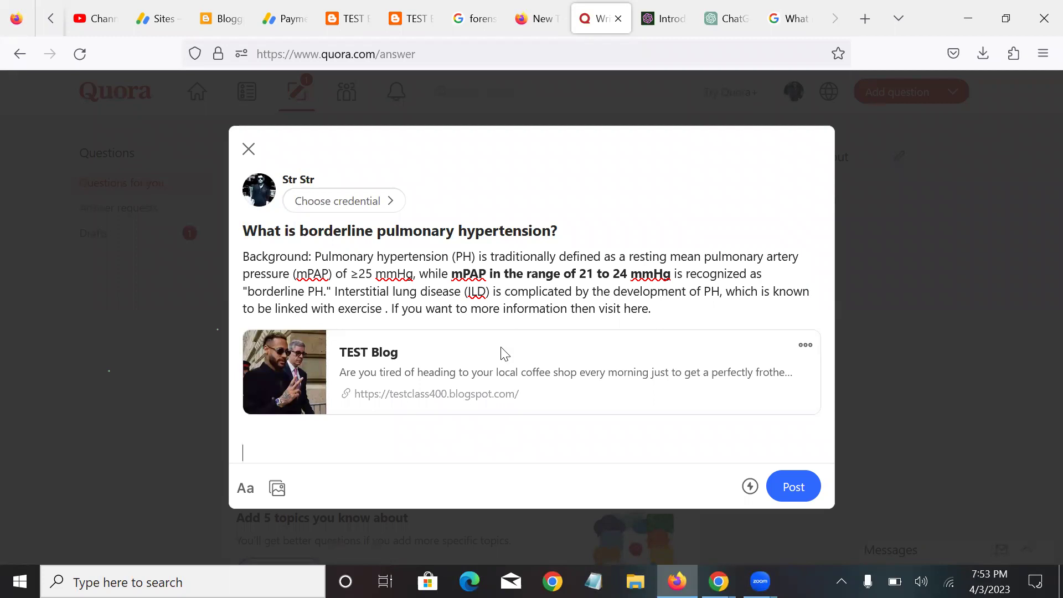
Copy the share link of the featured milk frother post on the test blog.
left_click(371, 8)
scroll(363, 222, "down", 10)
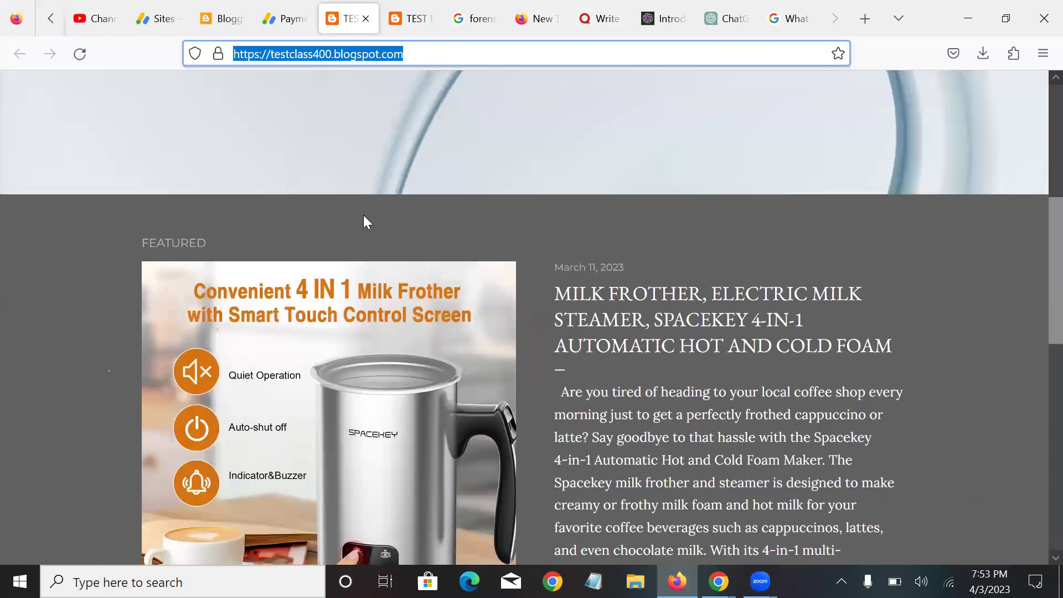
scroll(705, 235, "up", 5)
scroll(746, 241, "down", 6)
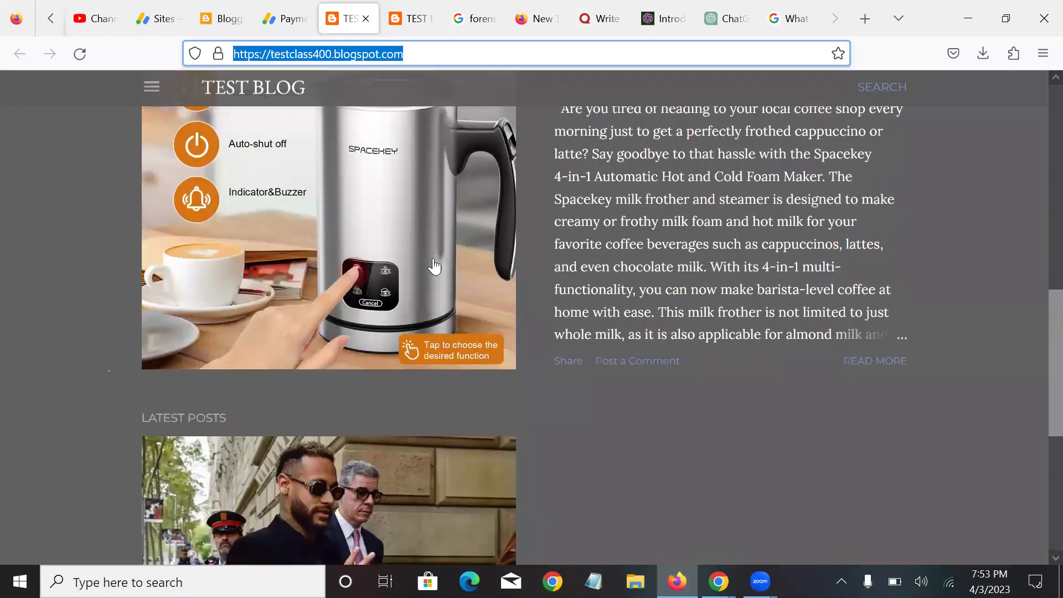
scroll(470, 294, "up", 3)
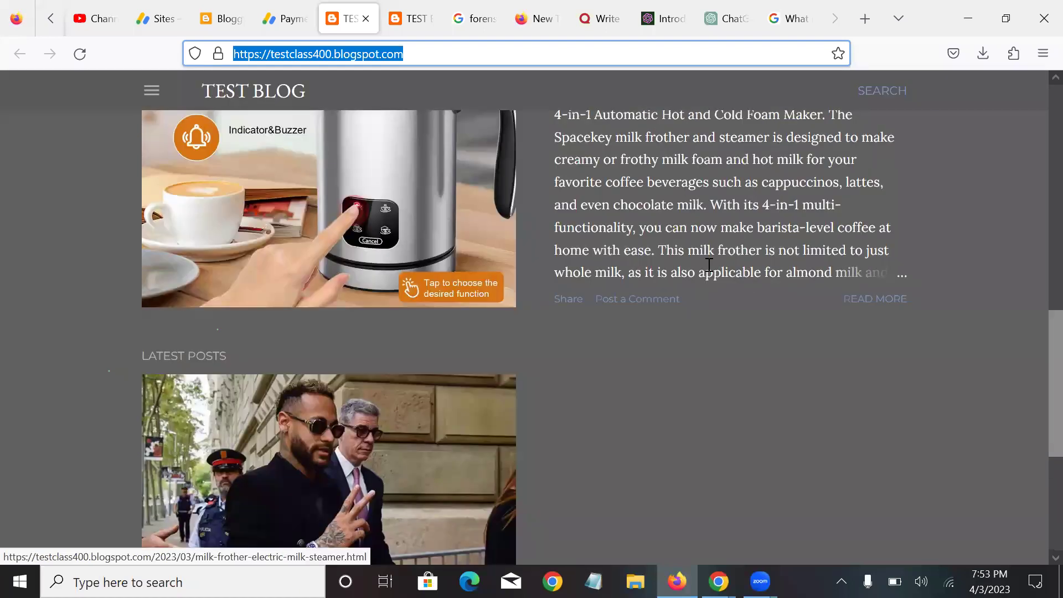
left_click(567, 304)
left_click(568, 305)
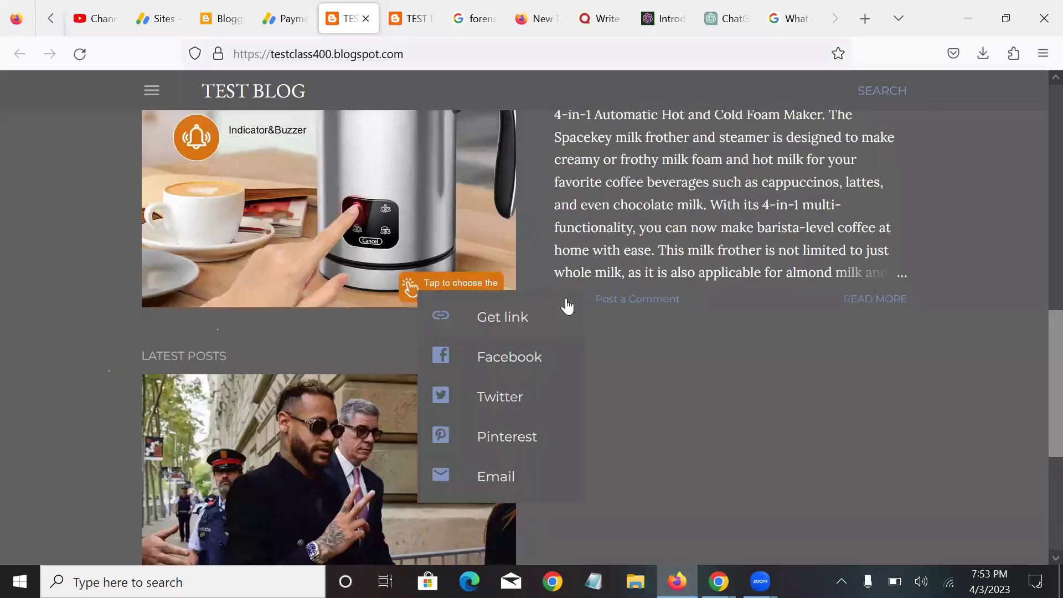
left_click(511, 313)
left_click(525, 331)
Replace the TEST Blog link preview in the Quora answer with the copied milk frother post link.
left_click(583, 25)
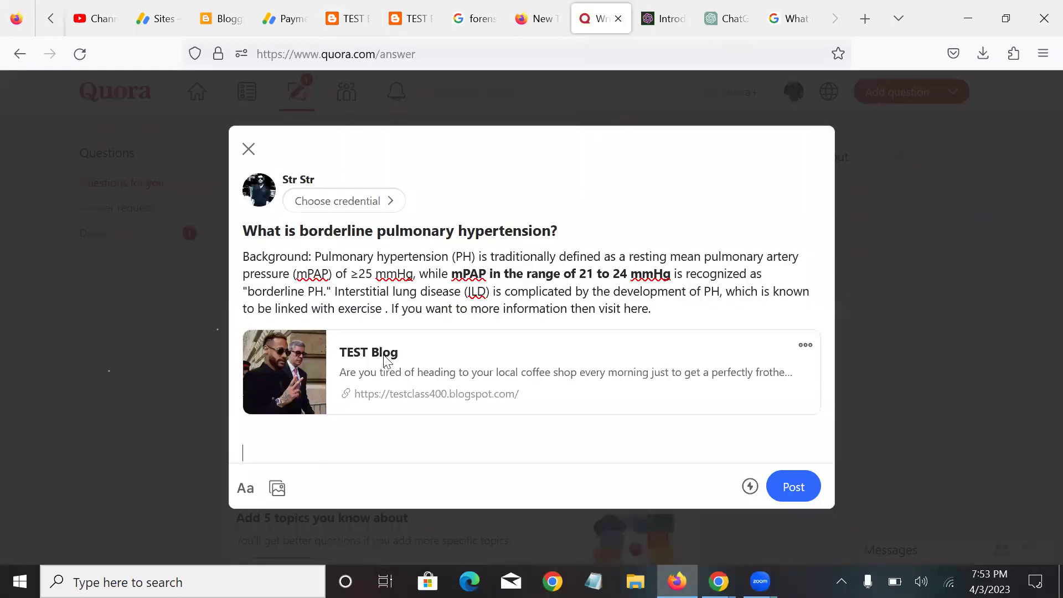
left_click(806, 347)
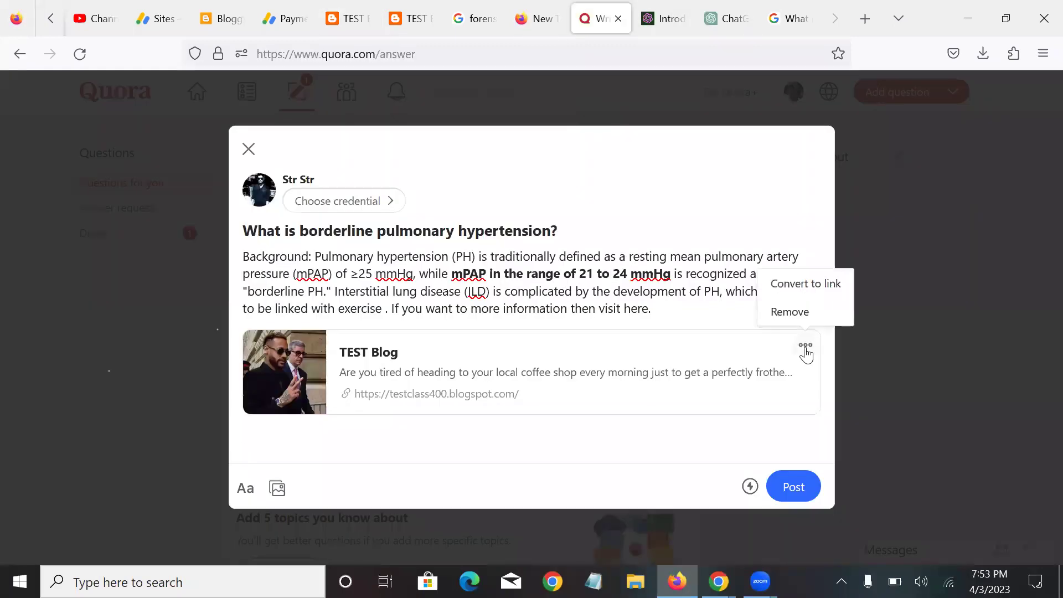
left_click(807, 311)
key("ctrl+v")
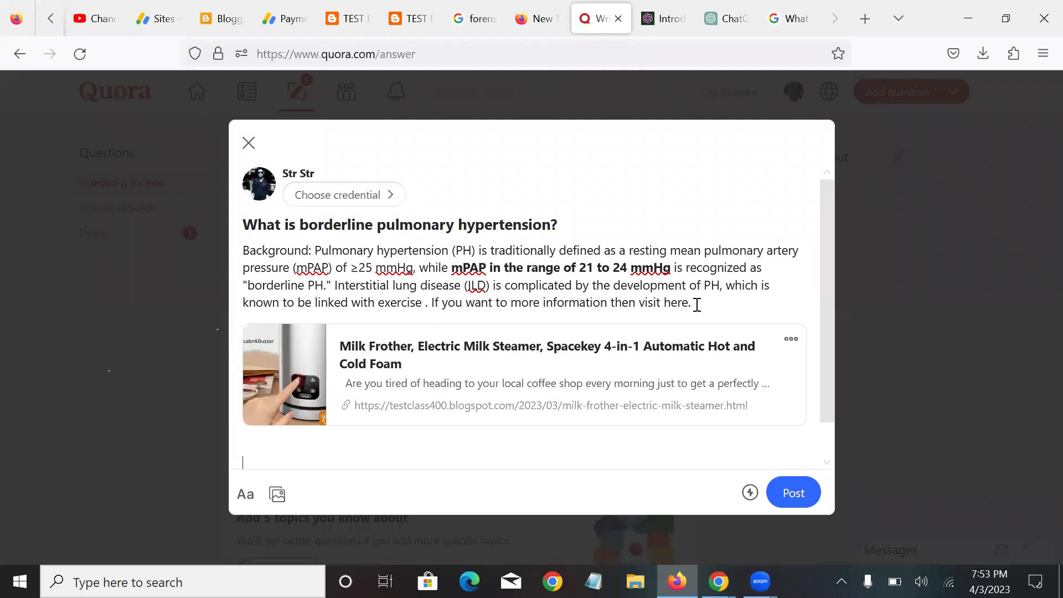
scroll(697, 305, "down", 1)
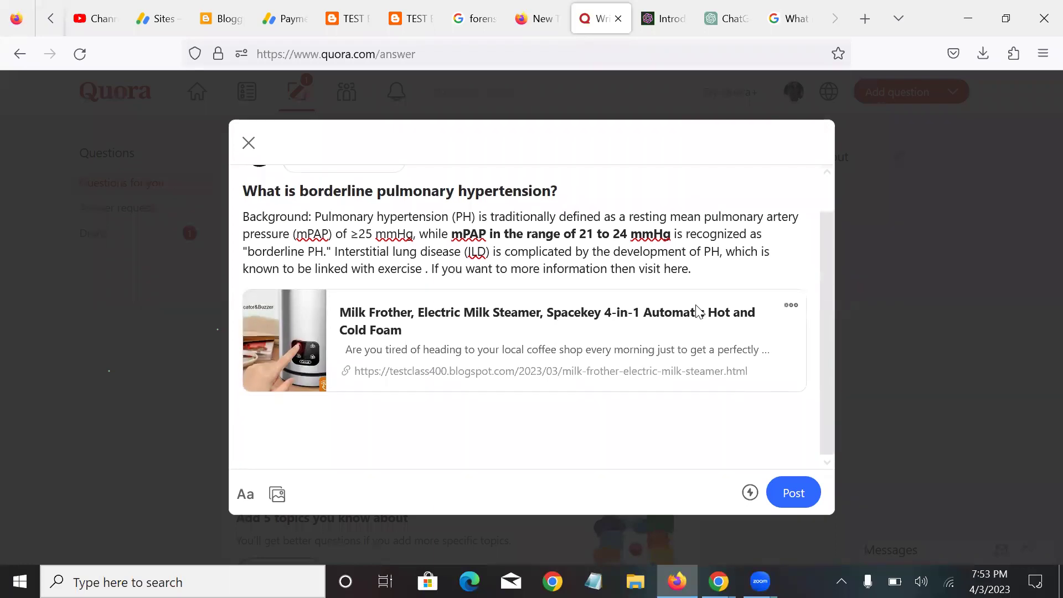
Publish the answer without adding a credential and review the posted question, text and link.
left_click(799, 494)
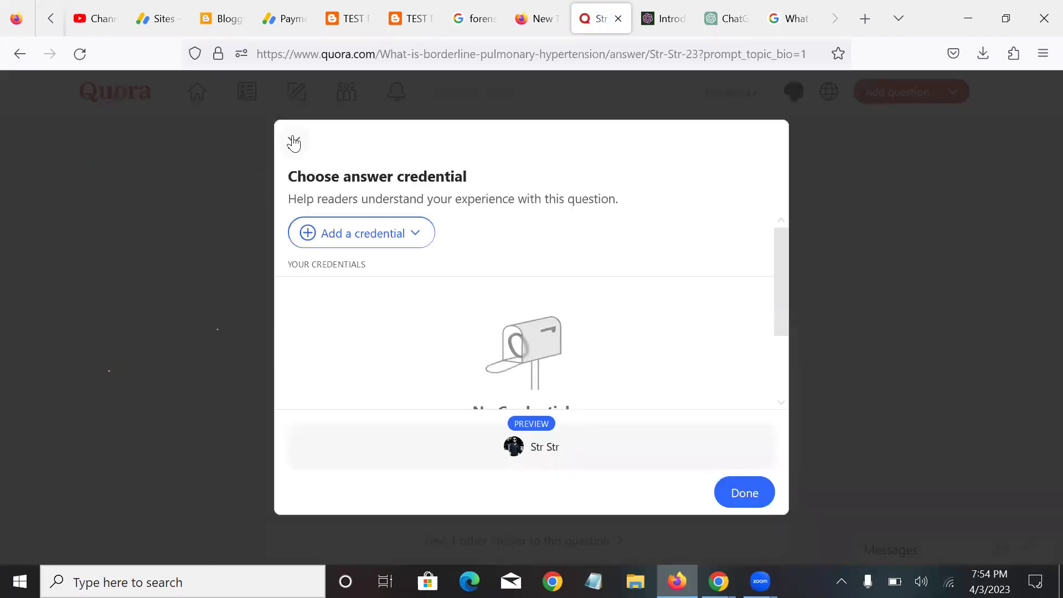
left_click(749, 493)
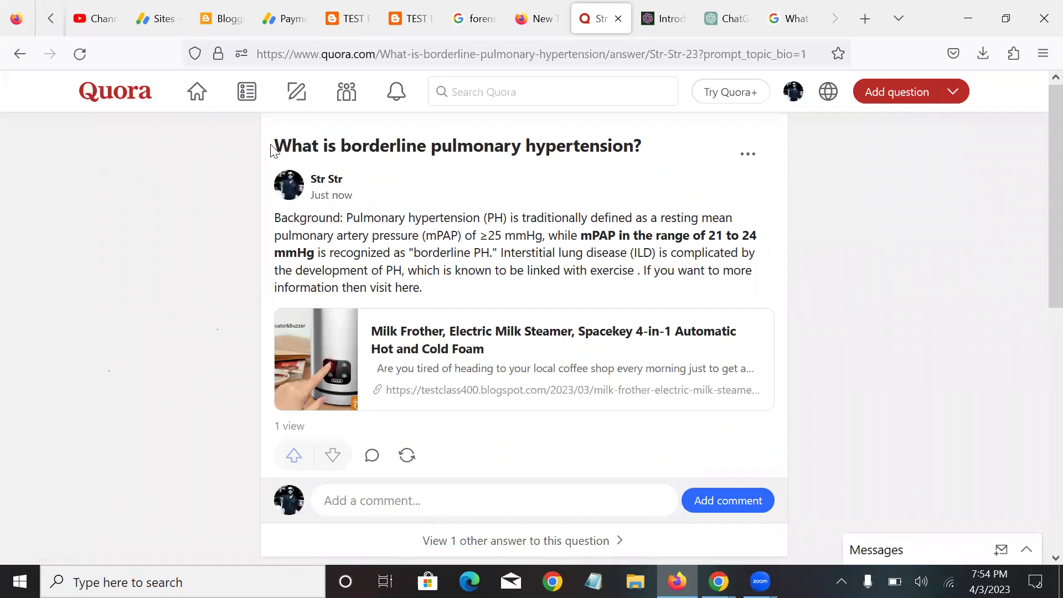
left_click_drag(686, 169, 663, 165)
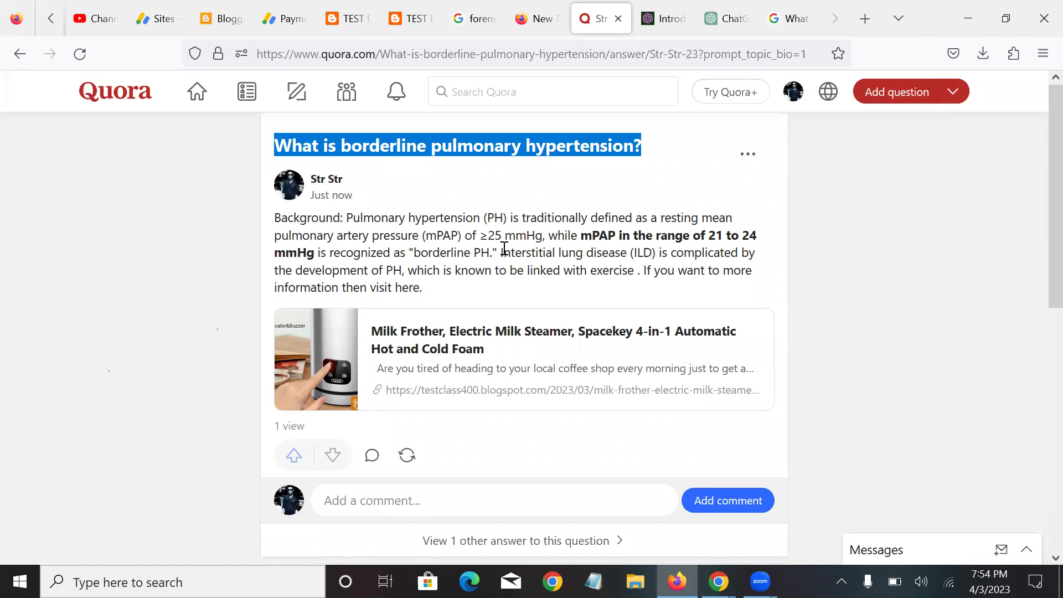
scroll(430, 346, "down", 1)
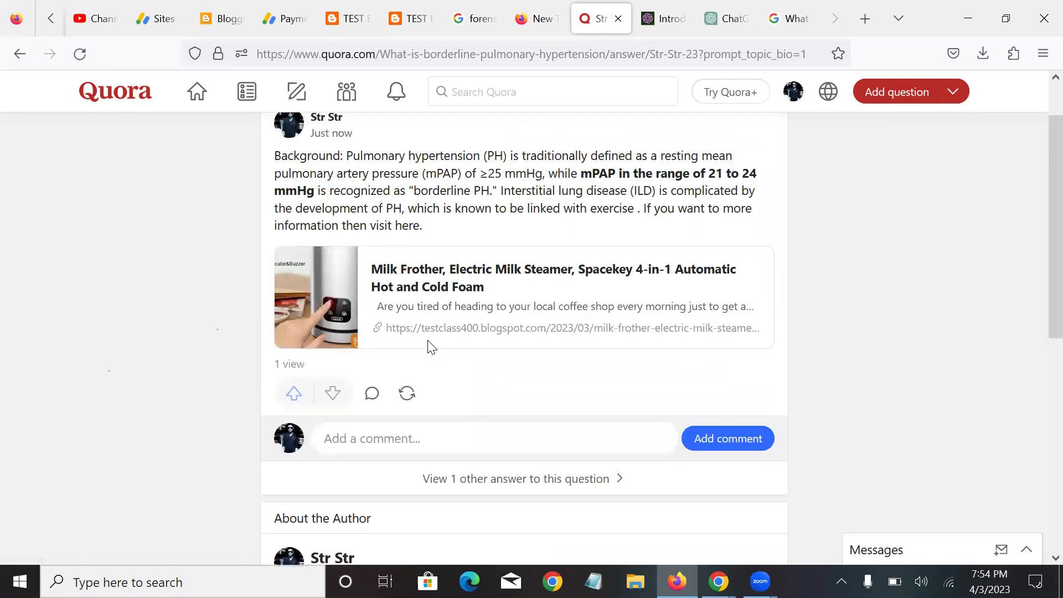
scroll(426, 333, "up", 1)
Return to Quora's questions to answer and search the site for "digital marketing".
left_click(297, 92)
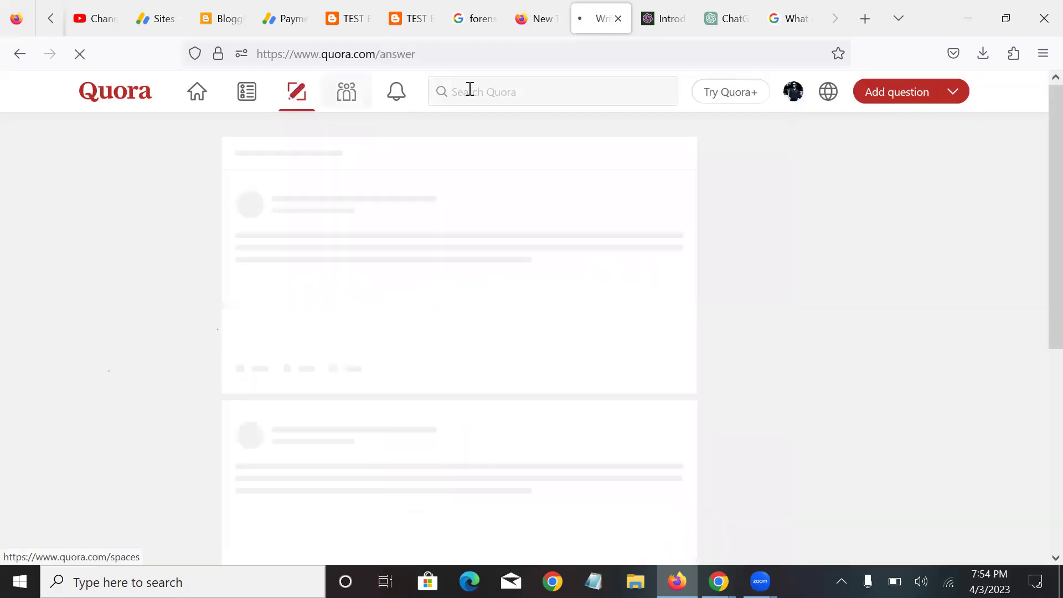
left_click(477, 89)
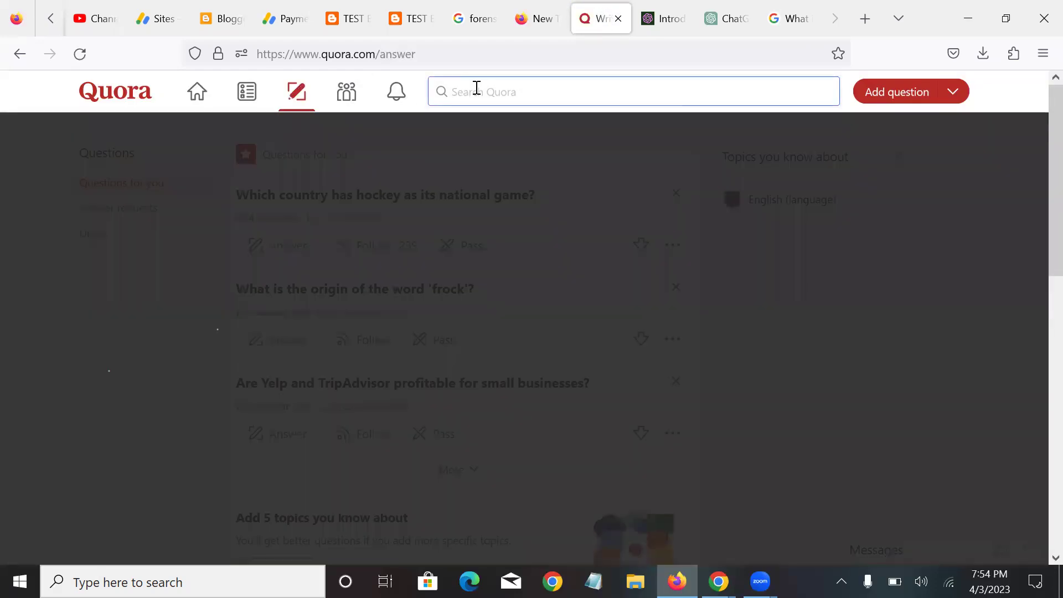
type("digi")
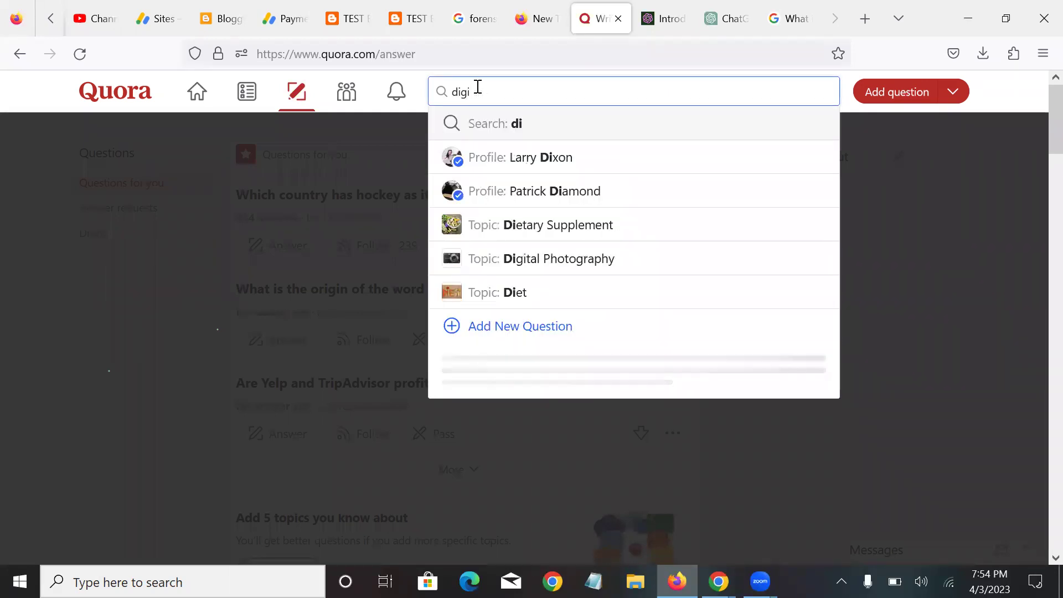
type("tal marketing")
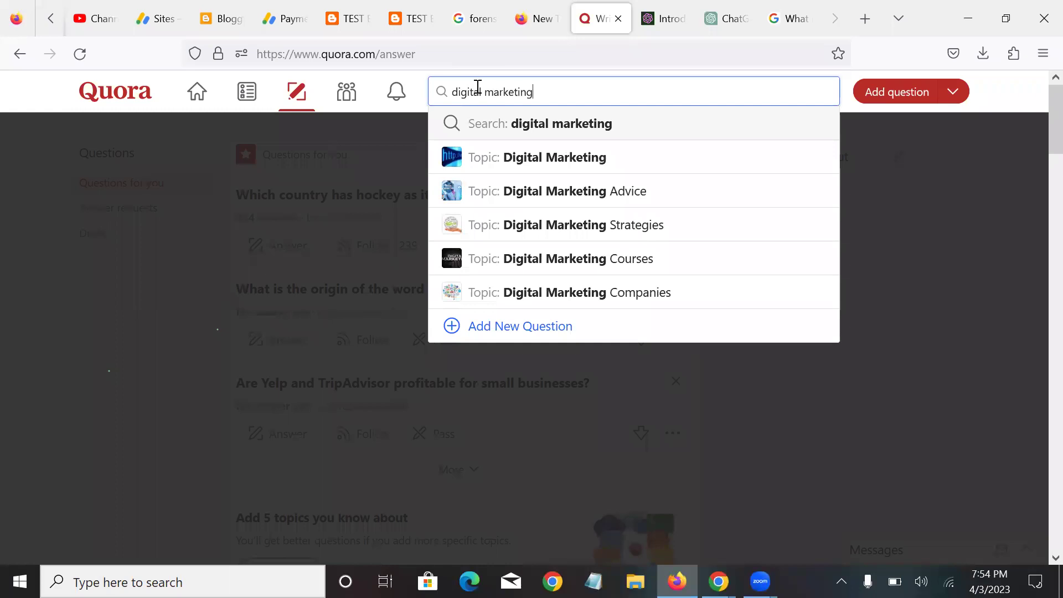
key("Return")
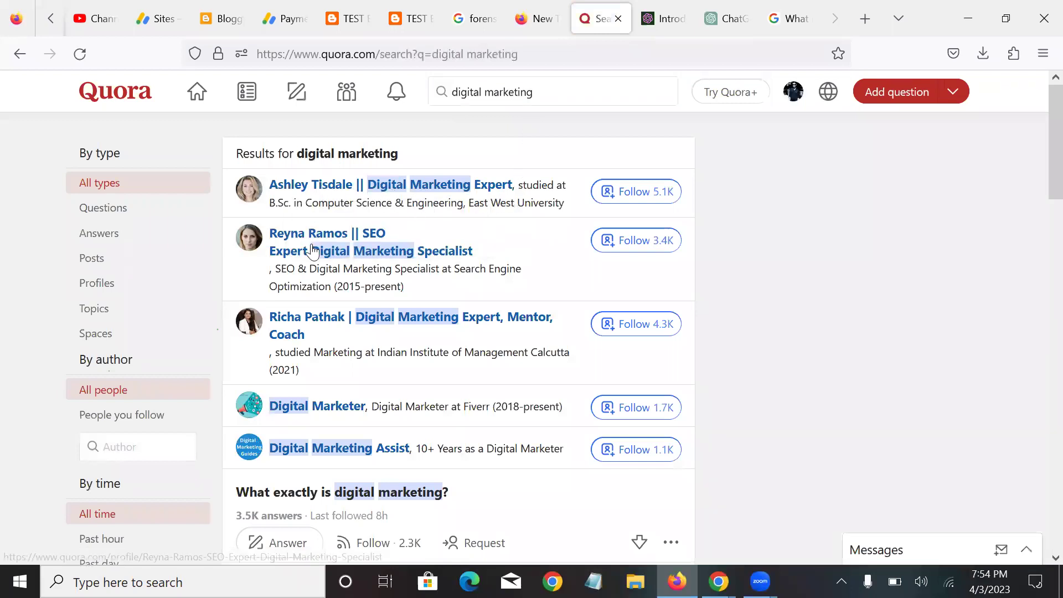
Examine the digital marketing search results for questions that could be answered.
mouse_move(336, 242)
scroll(277, 245, "down", 2)
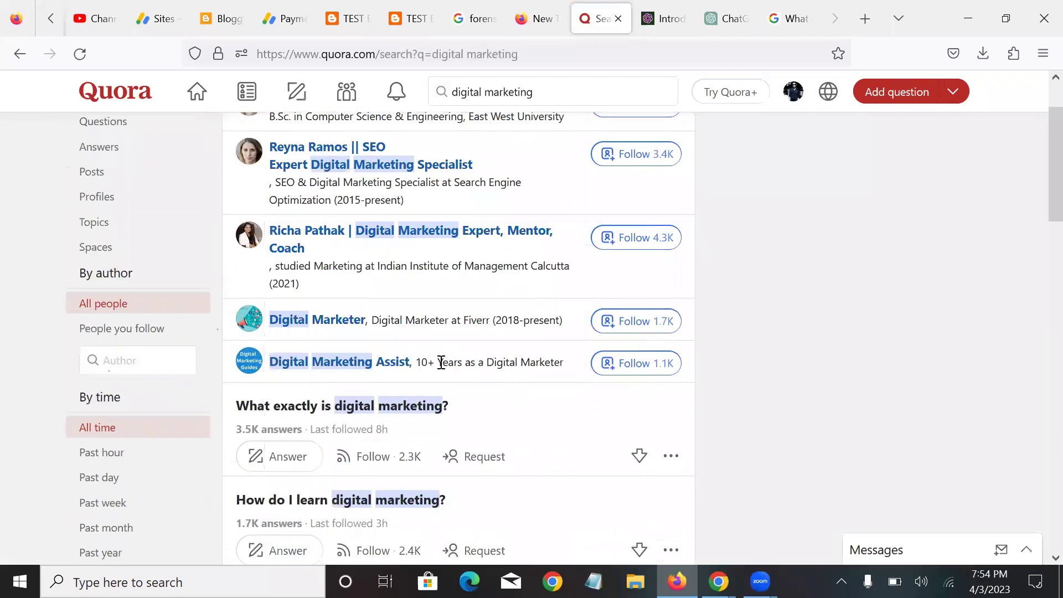
scroll(288, 277, "down", 4)
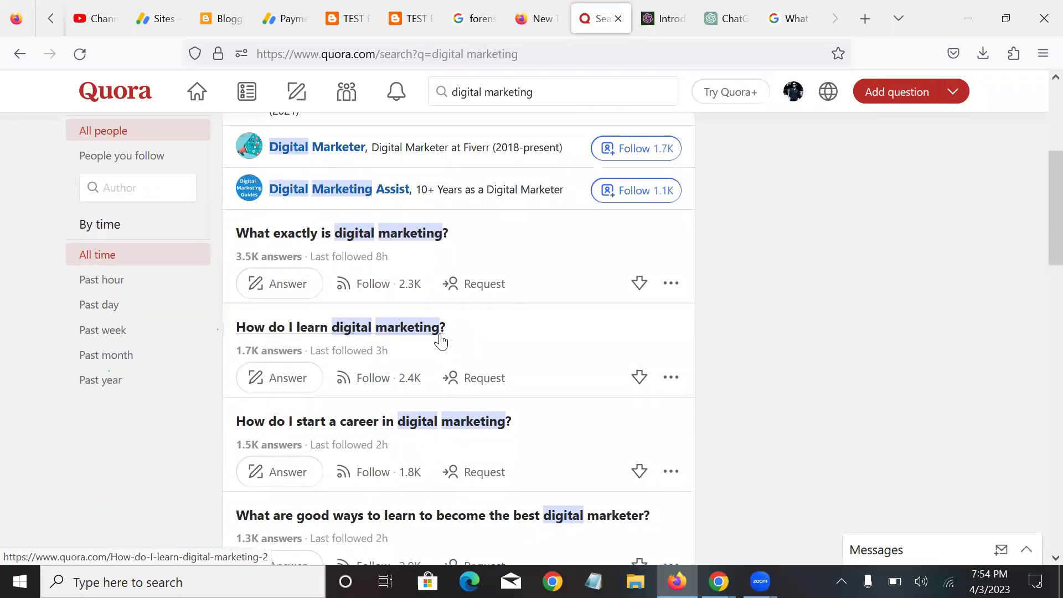
scroll(387, 354, "down", 6)
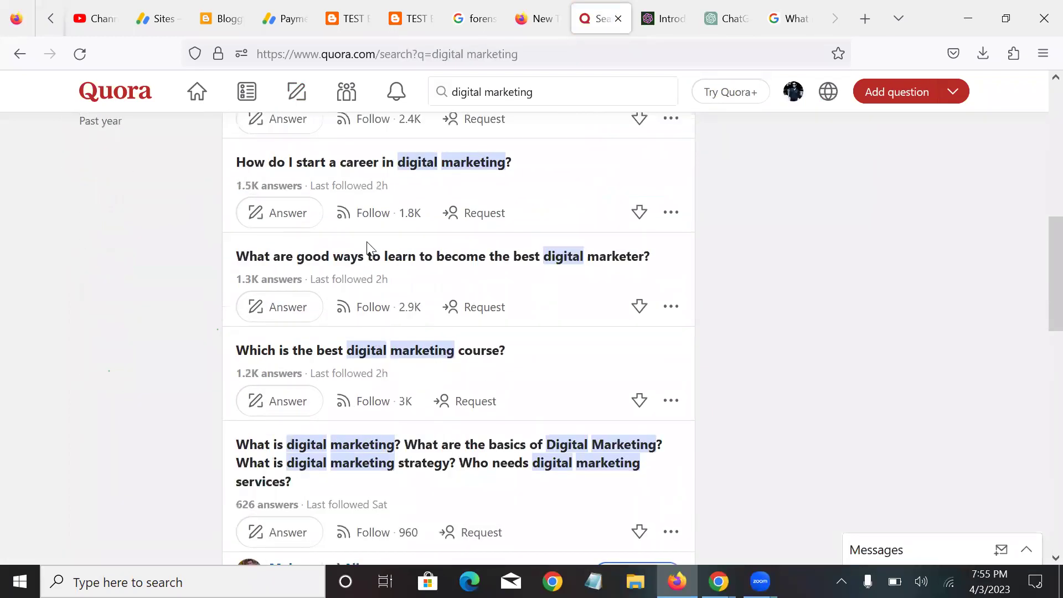
scroll(421, 244, "down", 4)
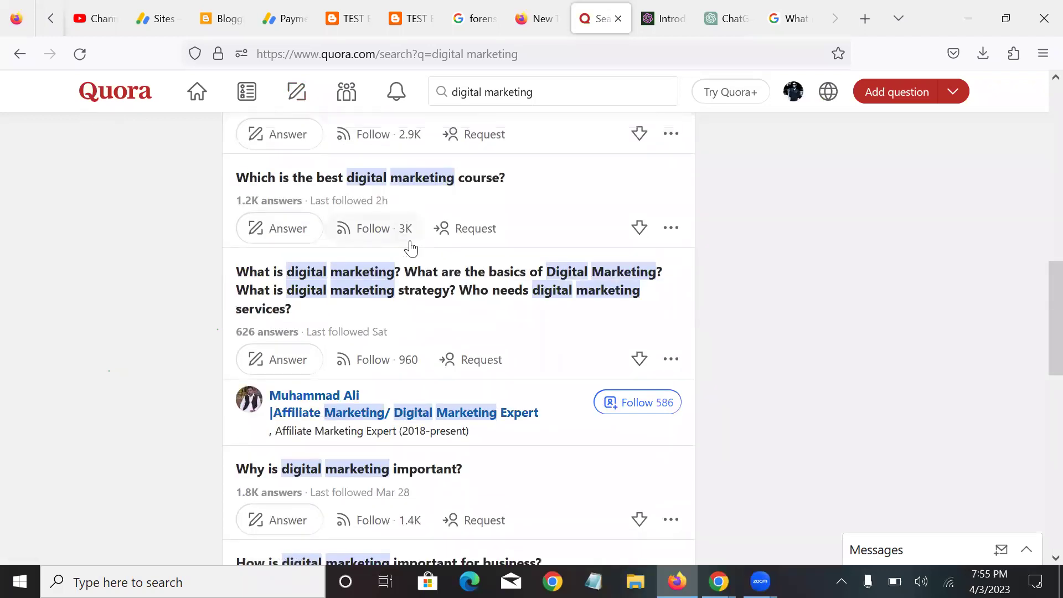
scroll(399, 242, "down", 4)
mouse_move(404, 238)
scroll(404, 238, "down", 4)
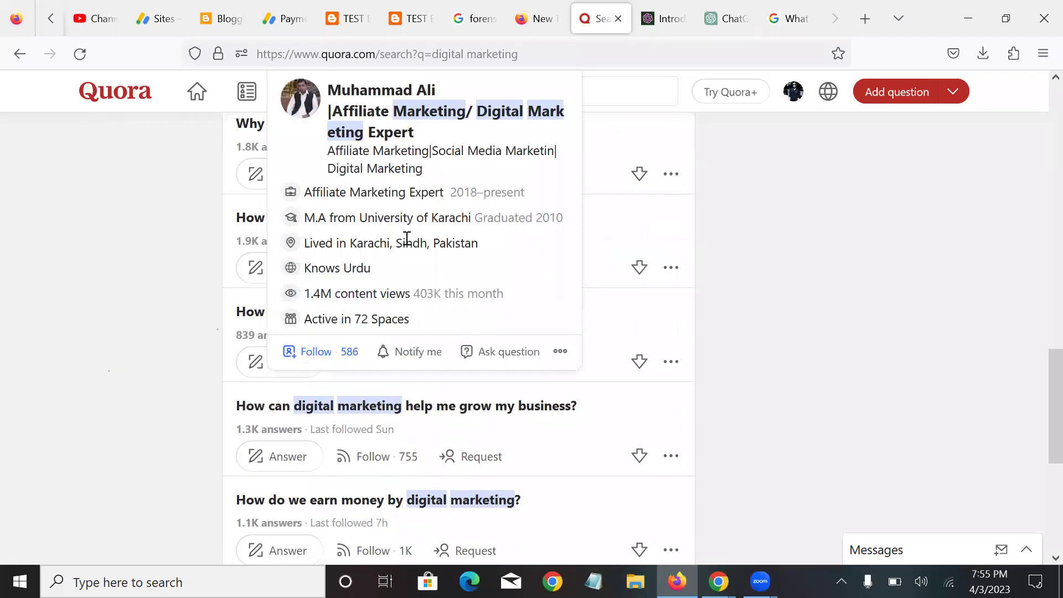
scroll(233, 324, "up", 10)
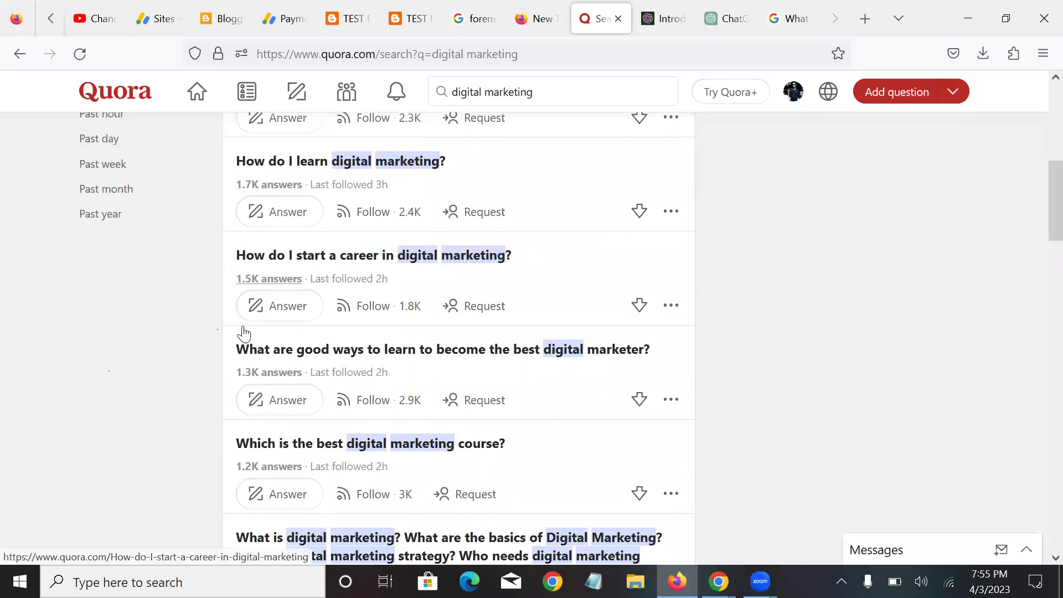
Limit the Quora search results to questions and search for "digital marketing agency".
scroll(244, 332, "up", 10)
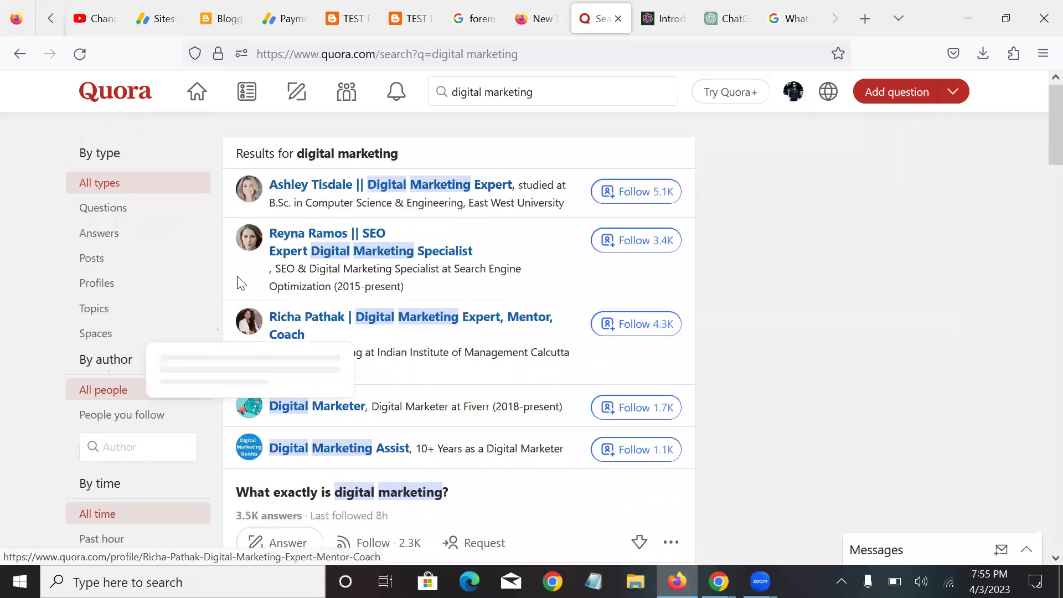
left_click(105, 208)
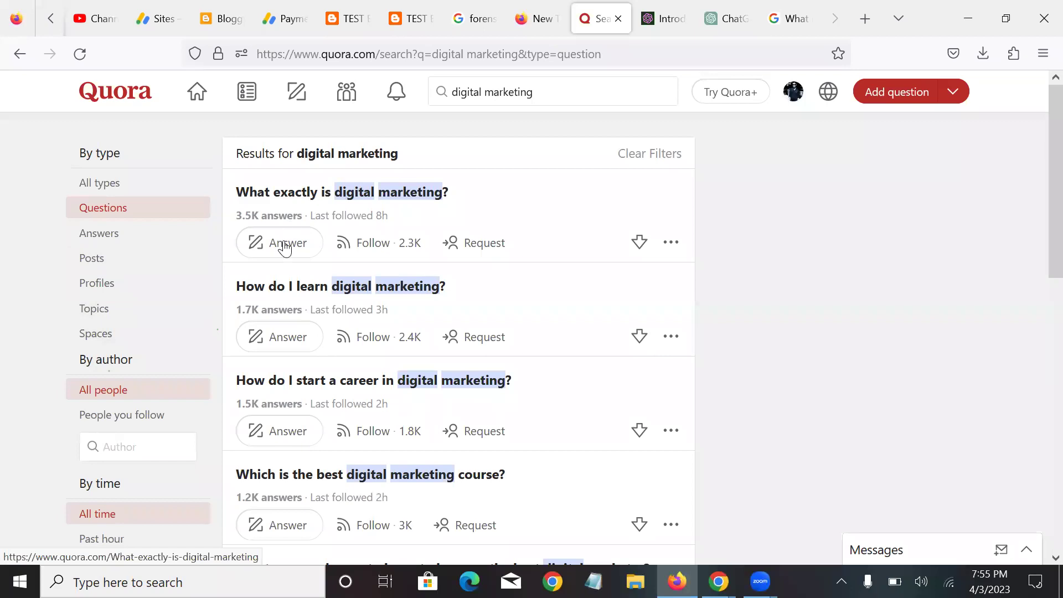
left_click(548, 102)
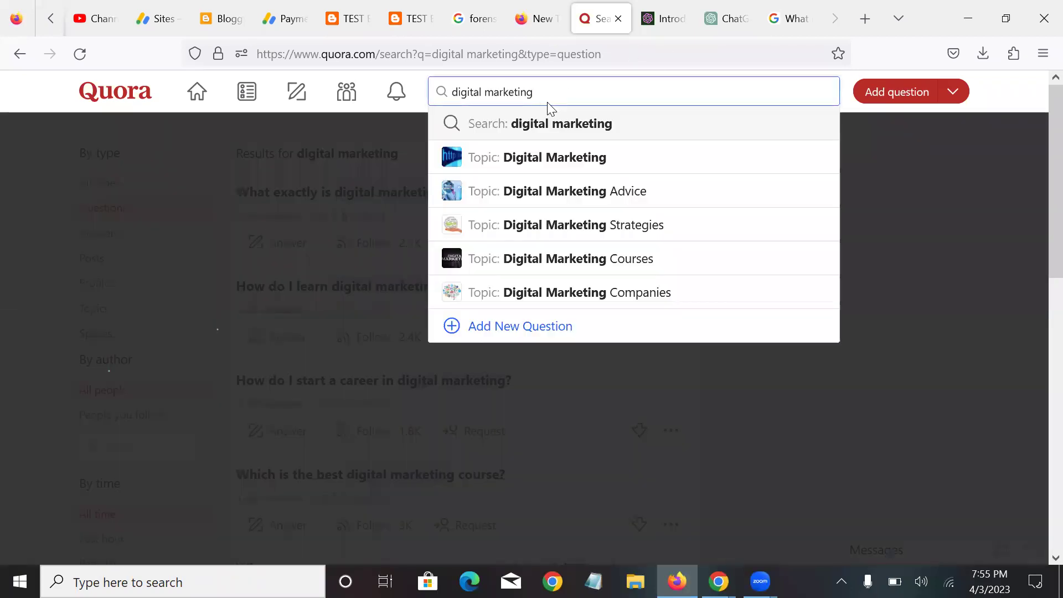
type("job")
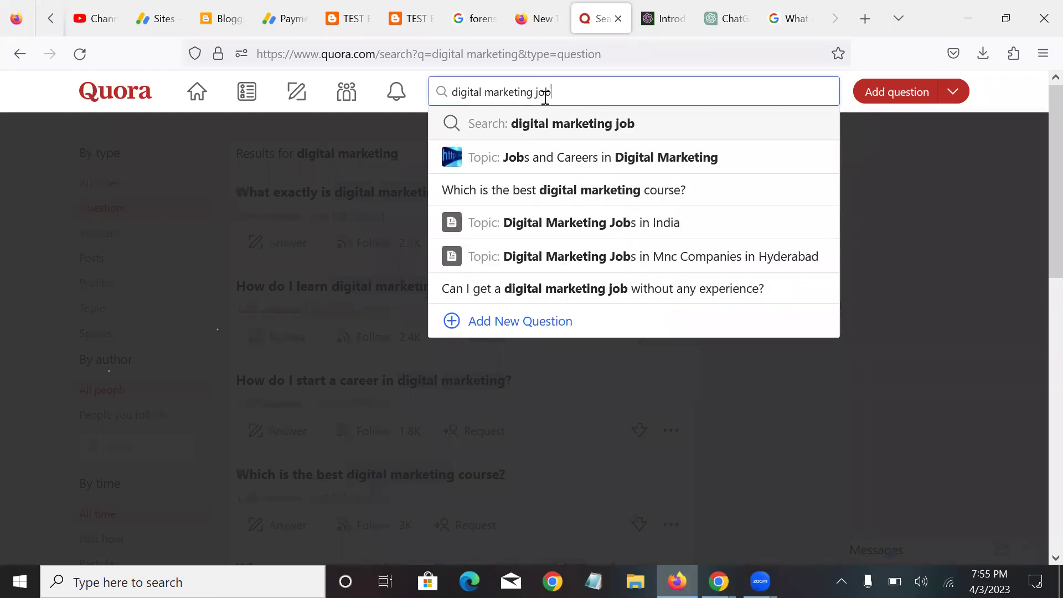
key("BackSpace")
key("BackSpace")
key("BackSpace")
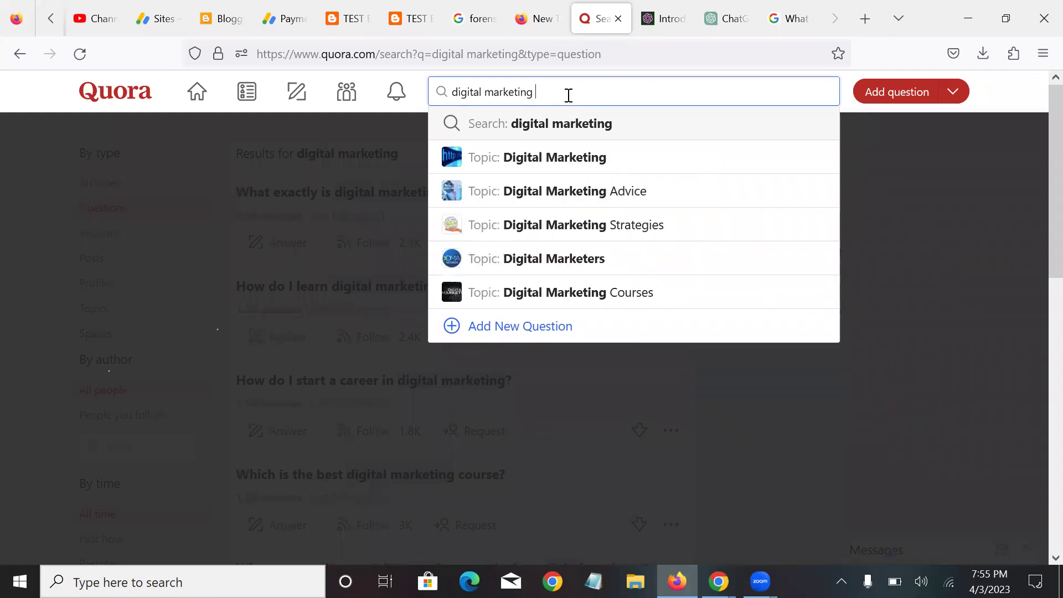
type("agency")
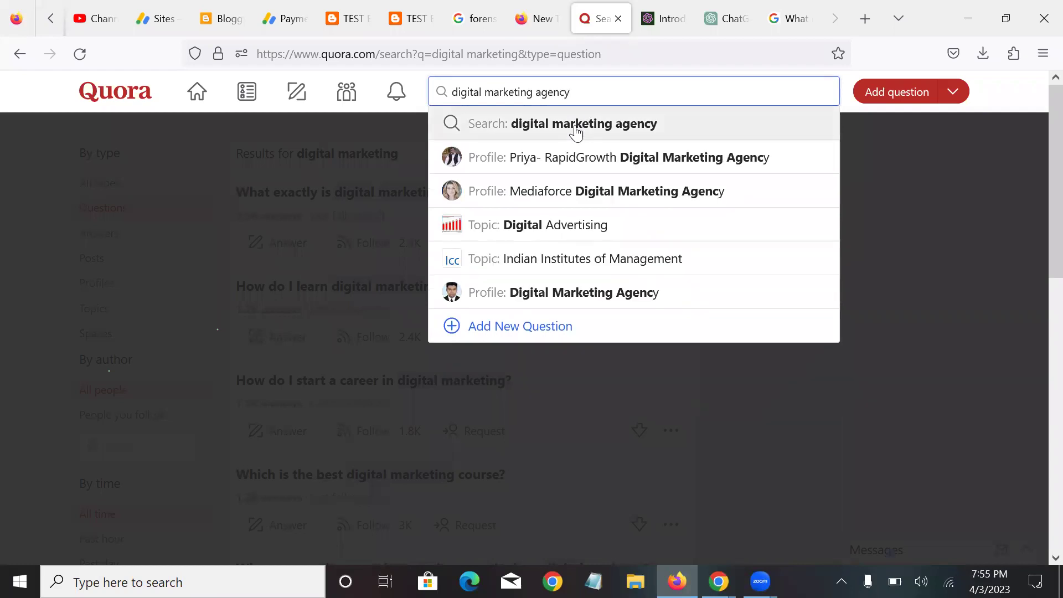
left_click_drag(576, 132, 610, 88)
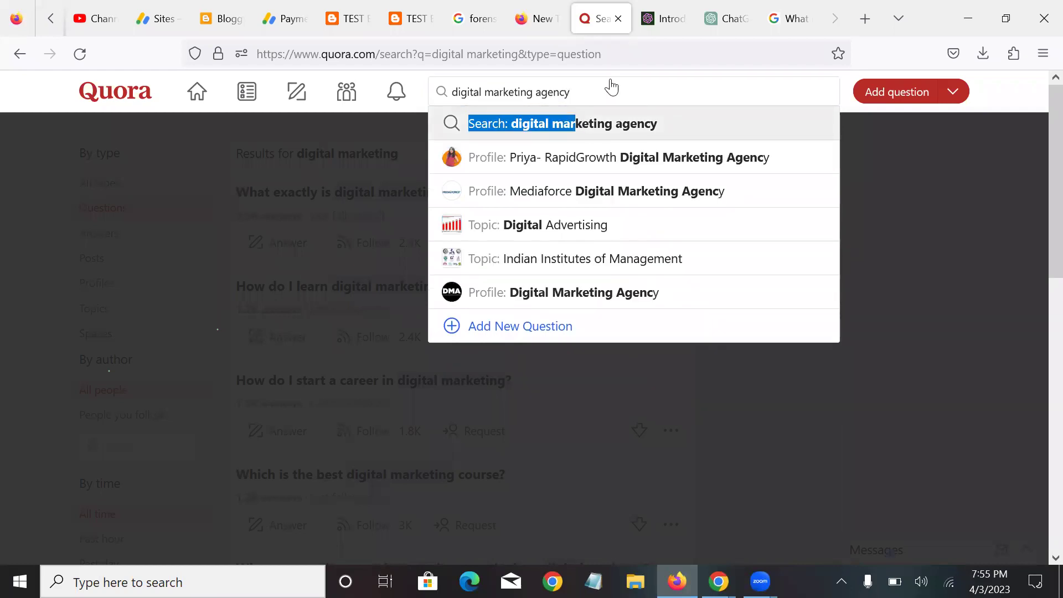
left_click(608, 87)
key("Return")
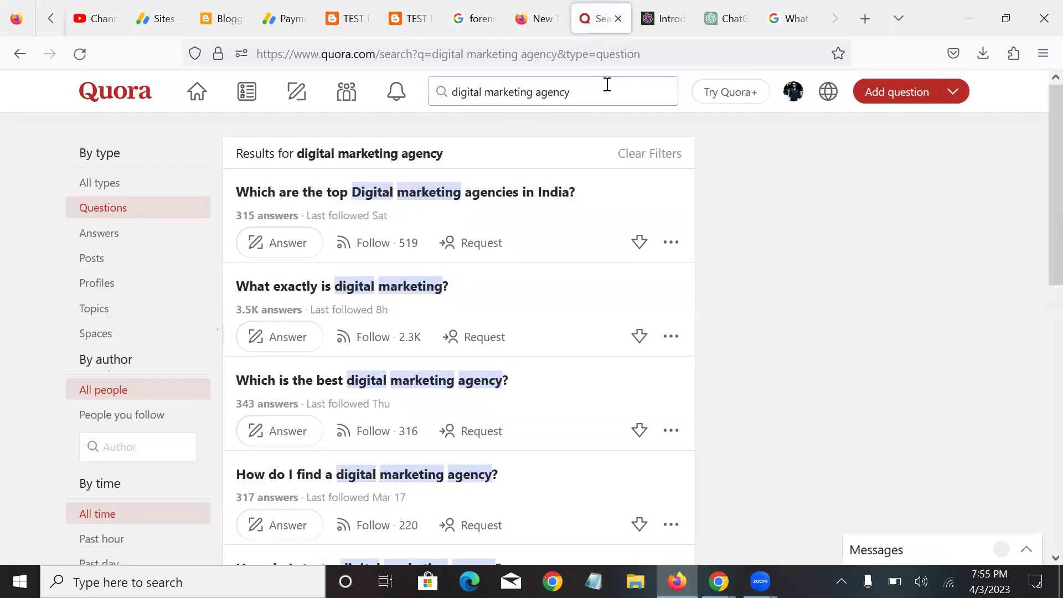
Change the Quora question search to "digital marketing service".
left_click(608, 87)
key("BackSpace")
key("BackSpace")
key("BackSpace")
key("BackSpace")
key("BackSpace")
key("BackSpace")
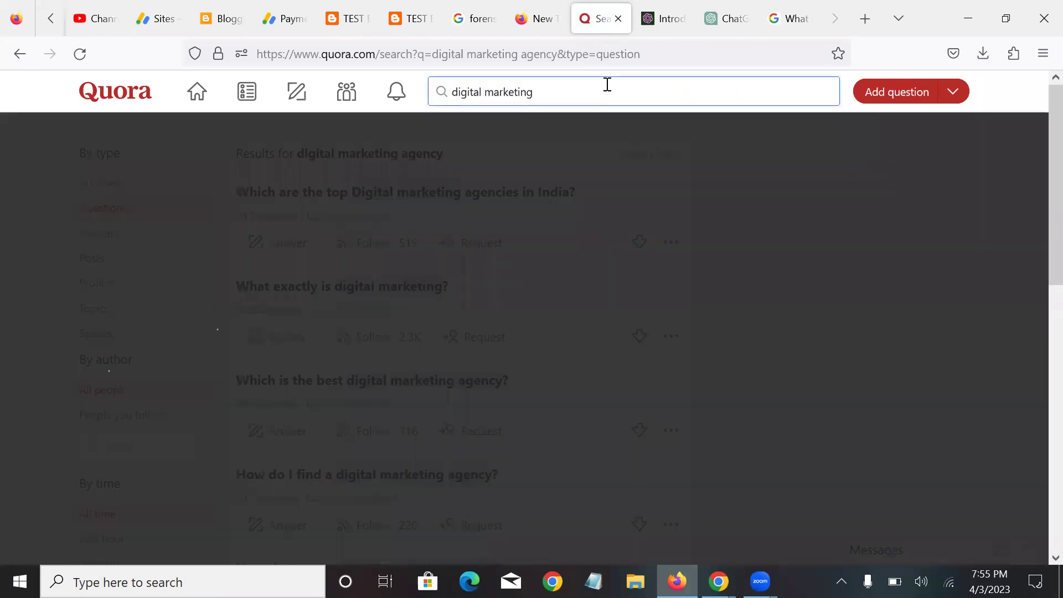
type("service")
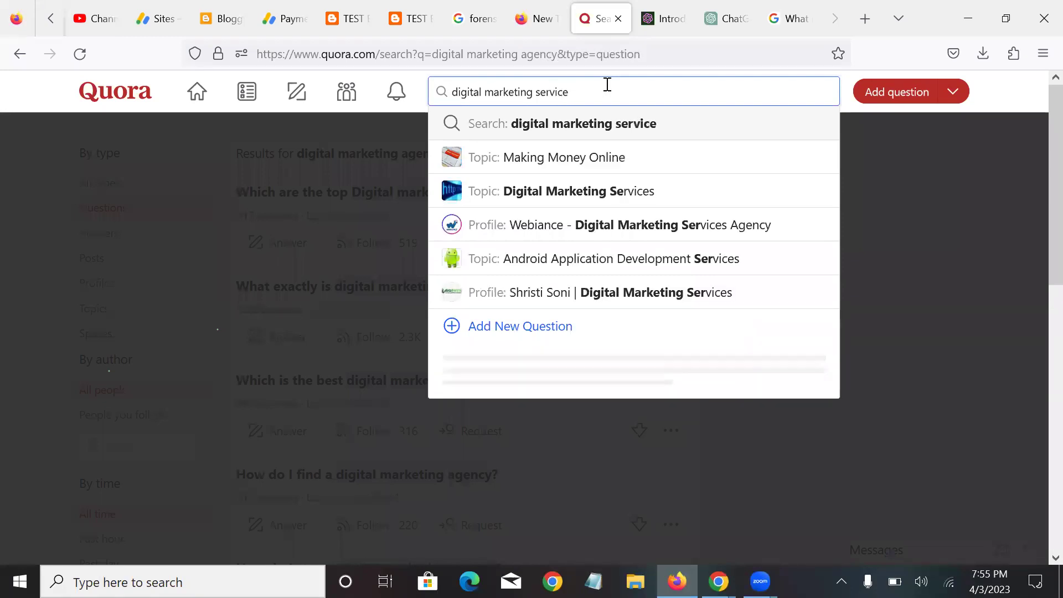
left_click(562, 124)
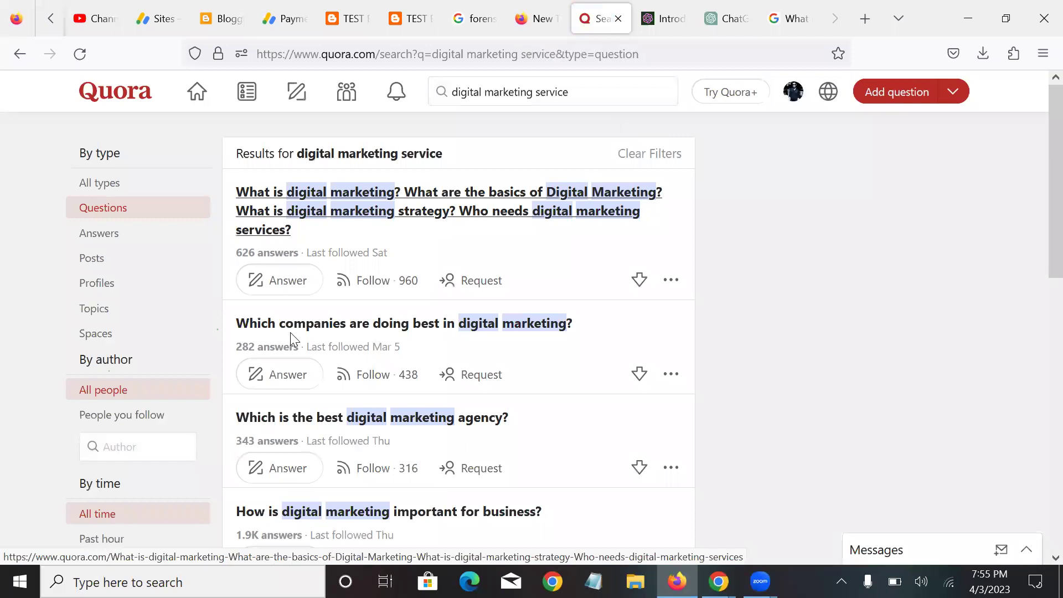
Highlight the question about the best digital marketing companies in Hyderabad, check the ChatGPT page and return to the Quora results.
scroll(332, 331, "down", 3)
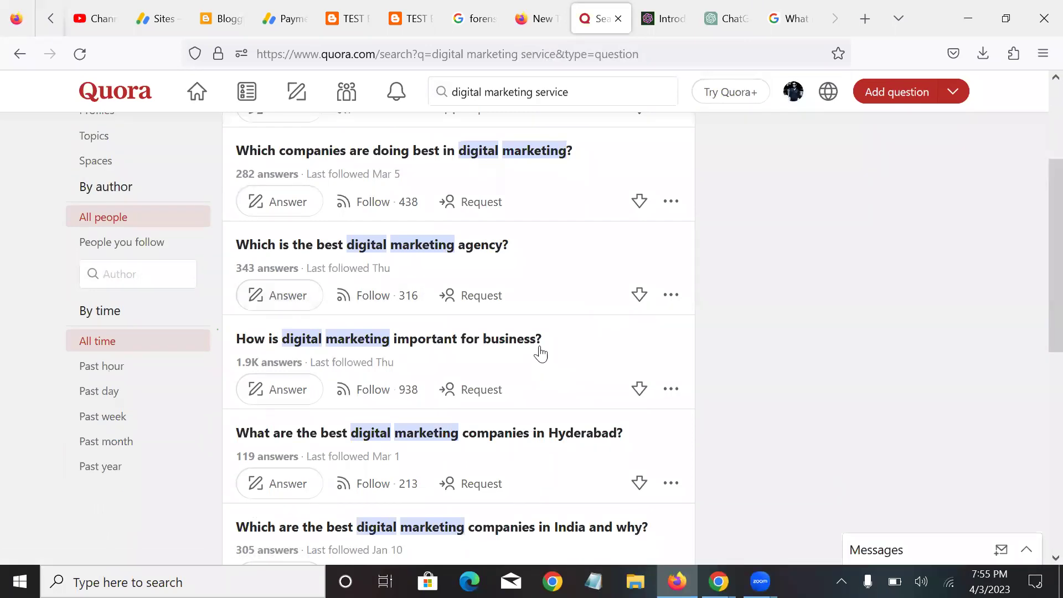
scroll(393, 390, "down", 5)
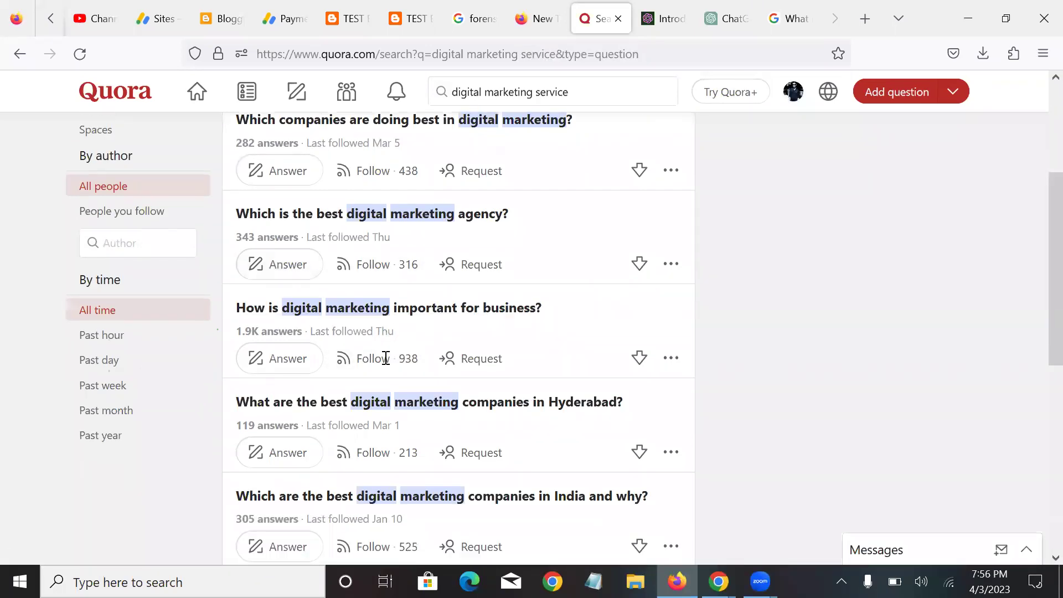
scroll(267, 253, "down", 3)
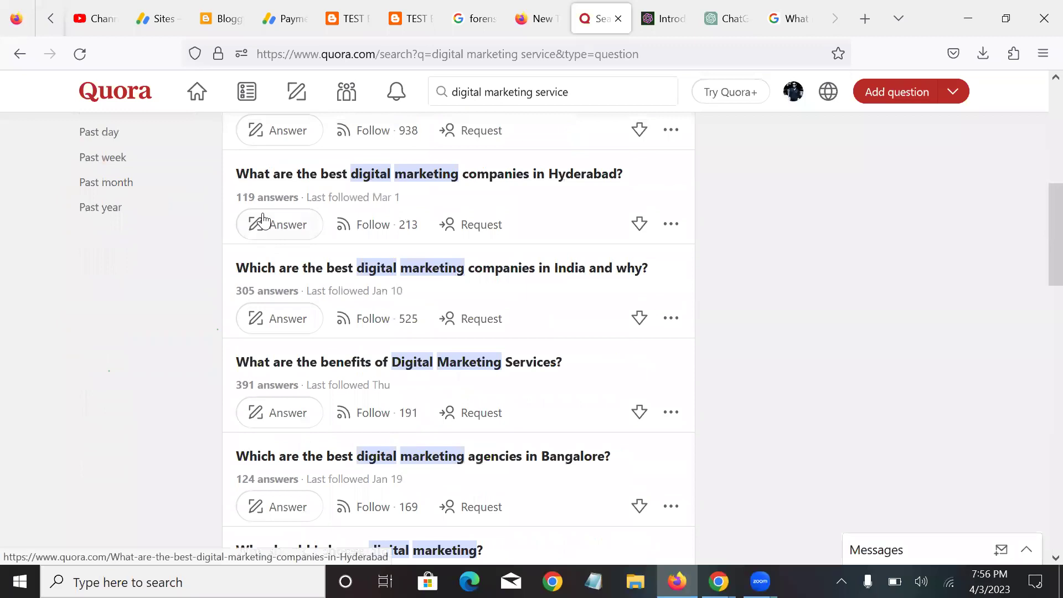
triple_click(536, 169)
left_click(729, 7)
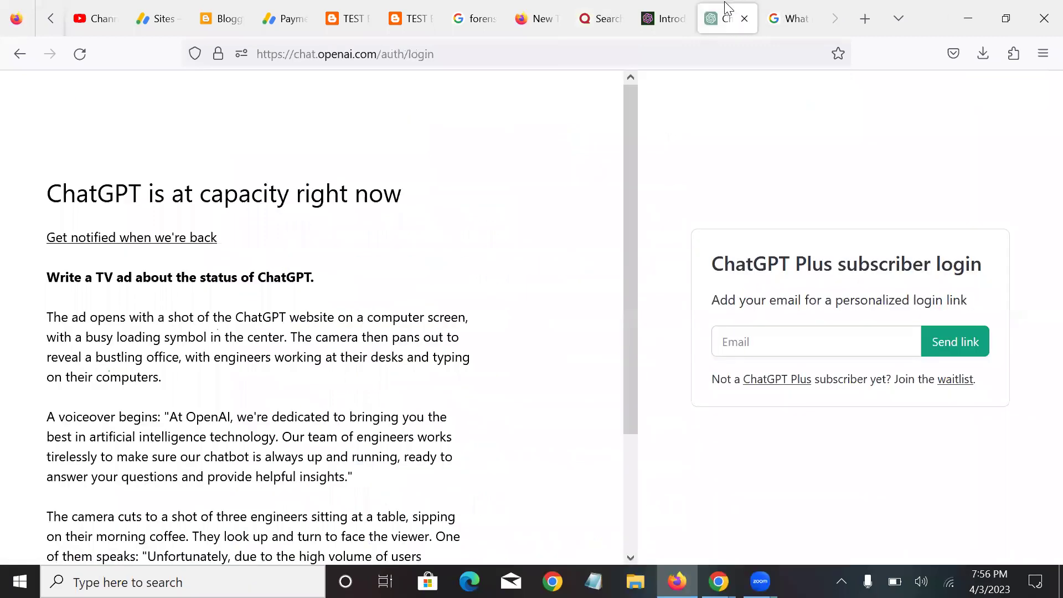
left_click(590, 7)
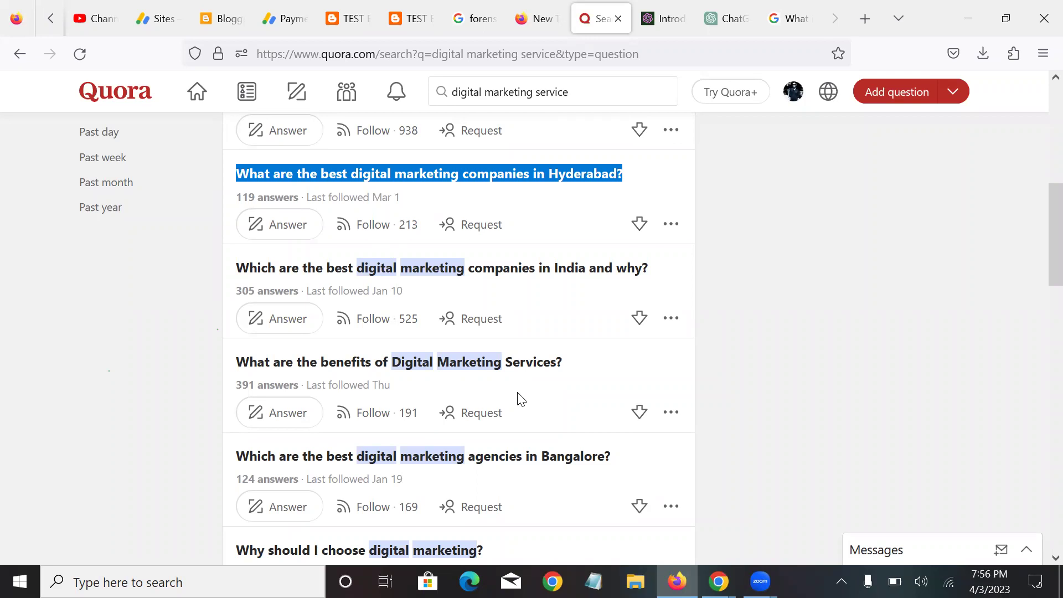
Look through the remaining digital marketing service questions, open the answer editor for the first one and close it without writing.
scroll(370, 279, "down", 6)
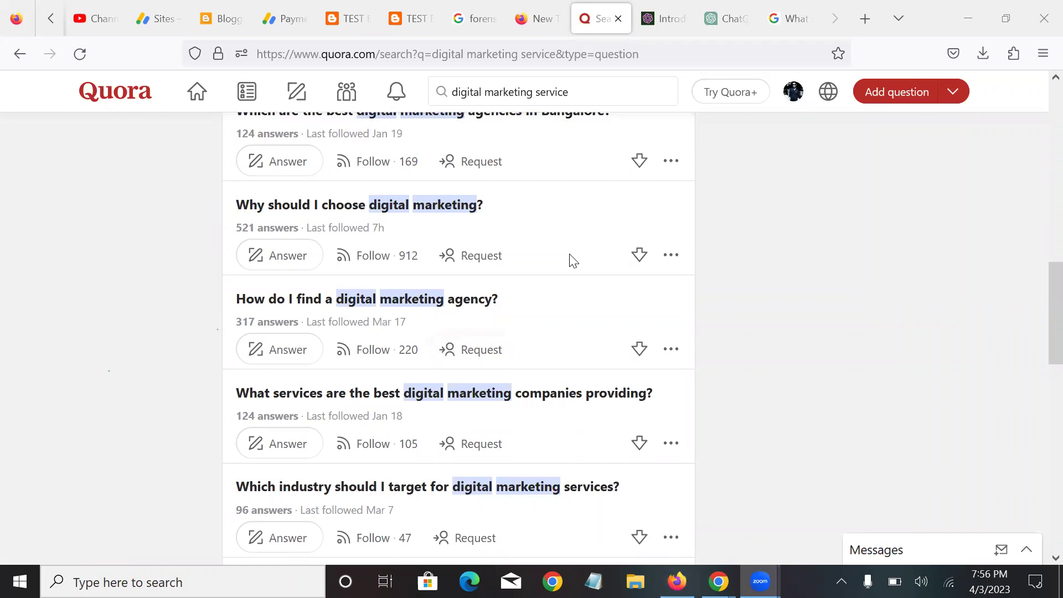
scroll(531, 273, "up", 12)
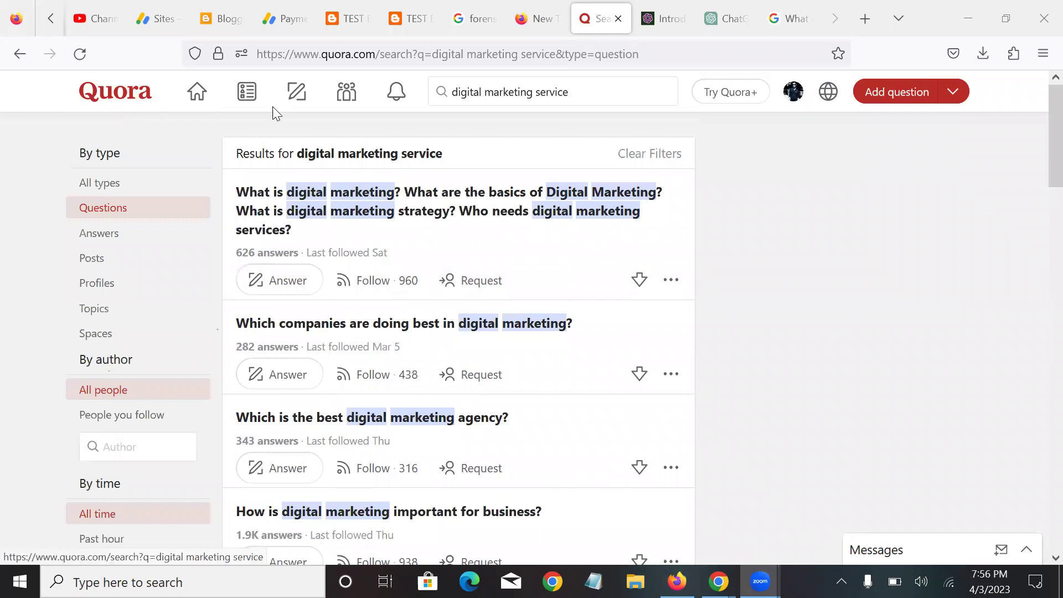
left_click(266, 289)
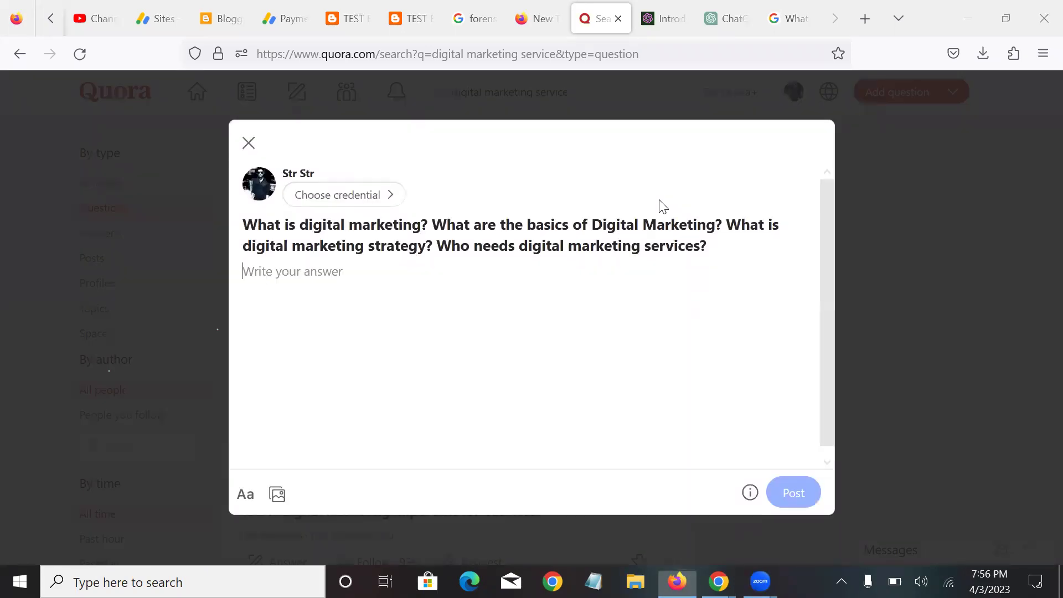
left_click(249, 143)
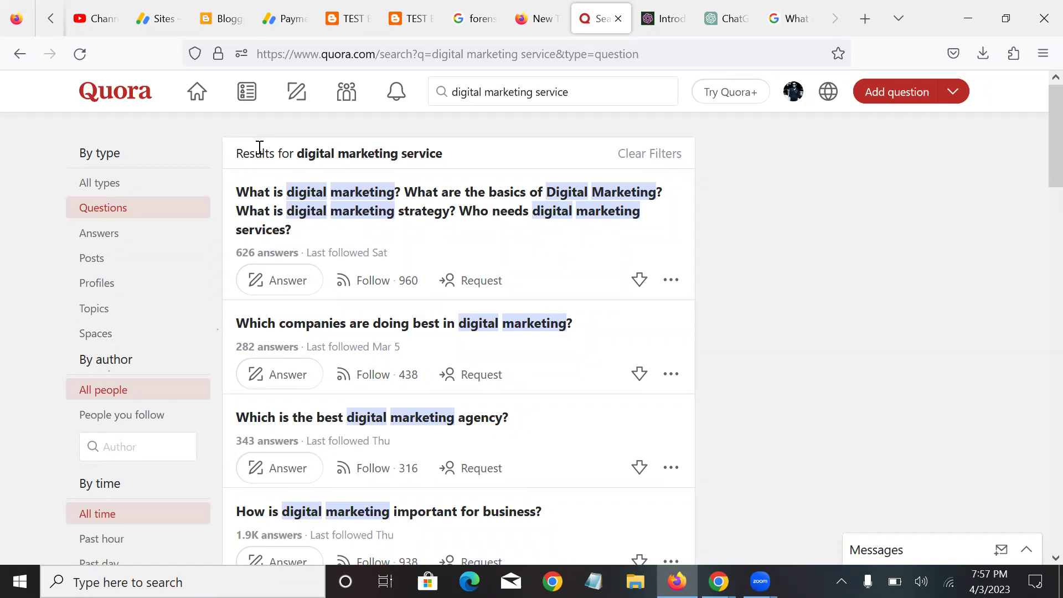
Revisit the YouTube Studio monetization page and open the YouTube home page in a new browser tab.
left_click(108, 26)
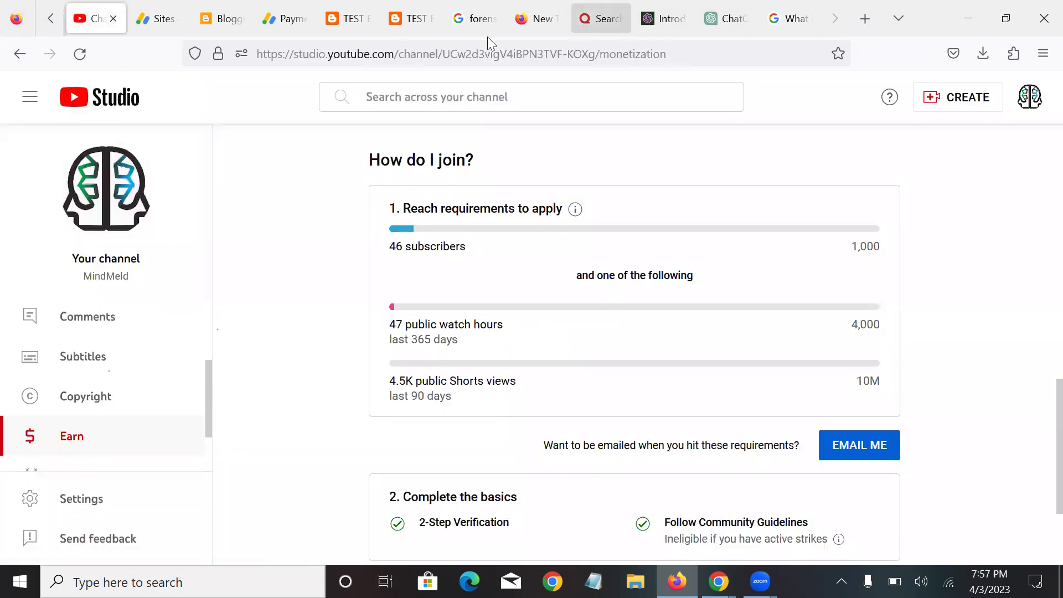
left_click(367, 54)
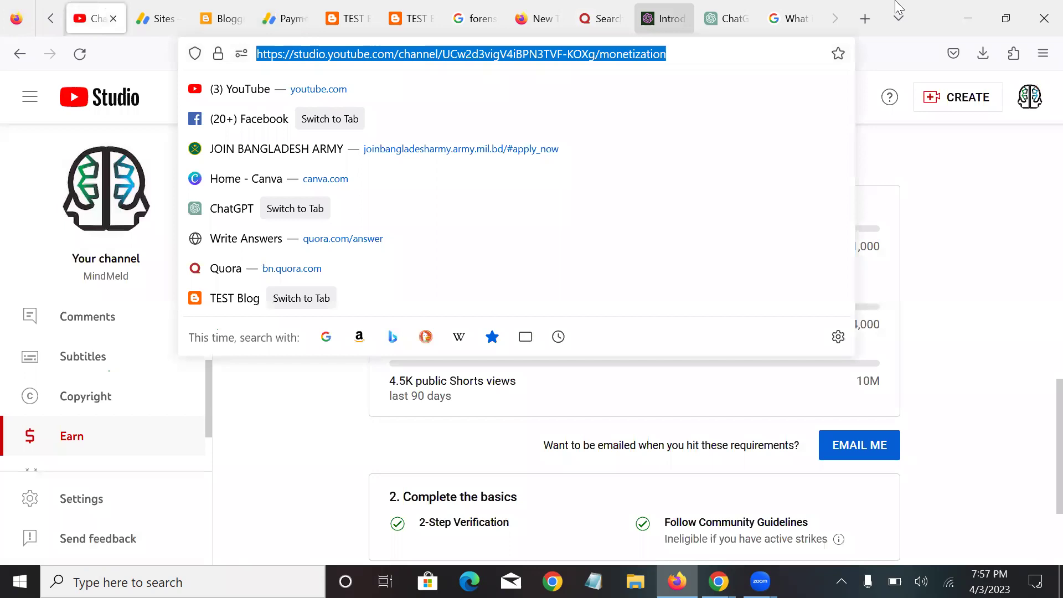
left_click(865, 19)
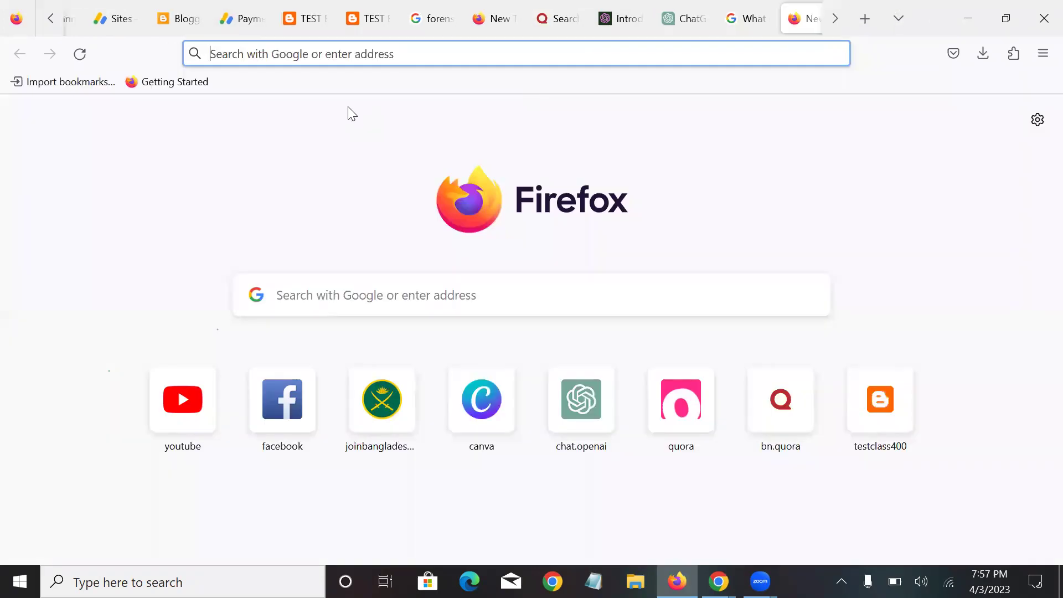
left_click(189, 393)
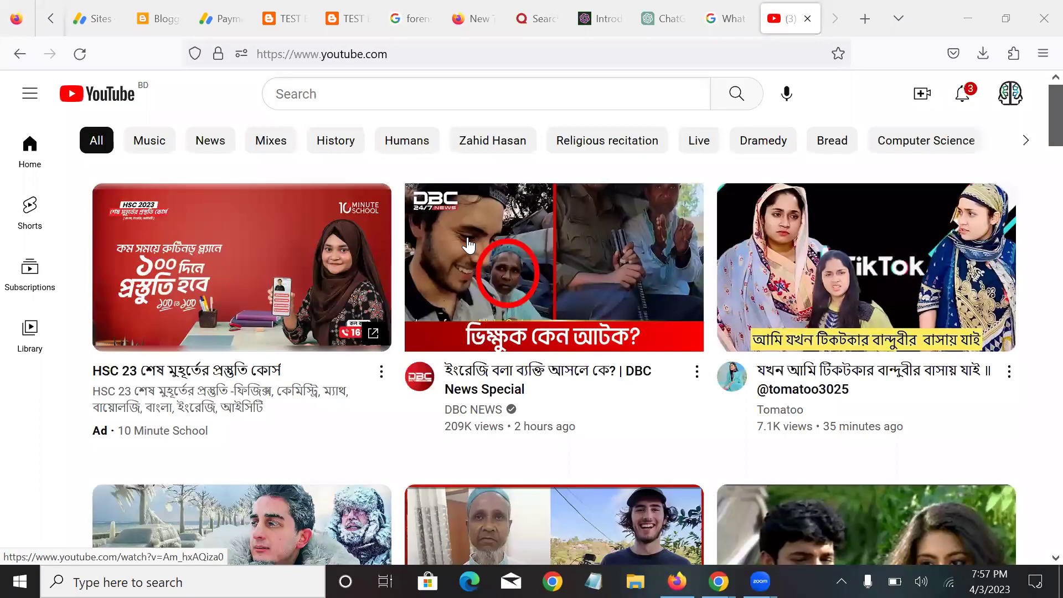
mouse_move(469, 245)
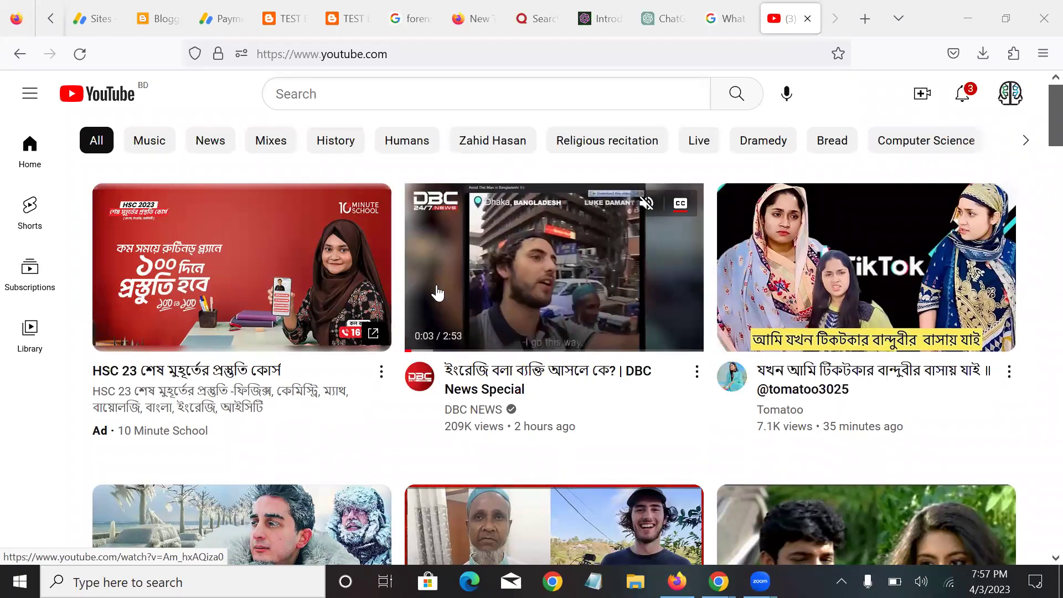
Search YouTube for "top mixer blender" using the suggested query.
left_click(399, 100)
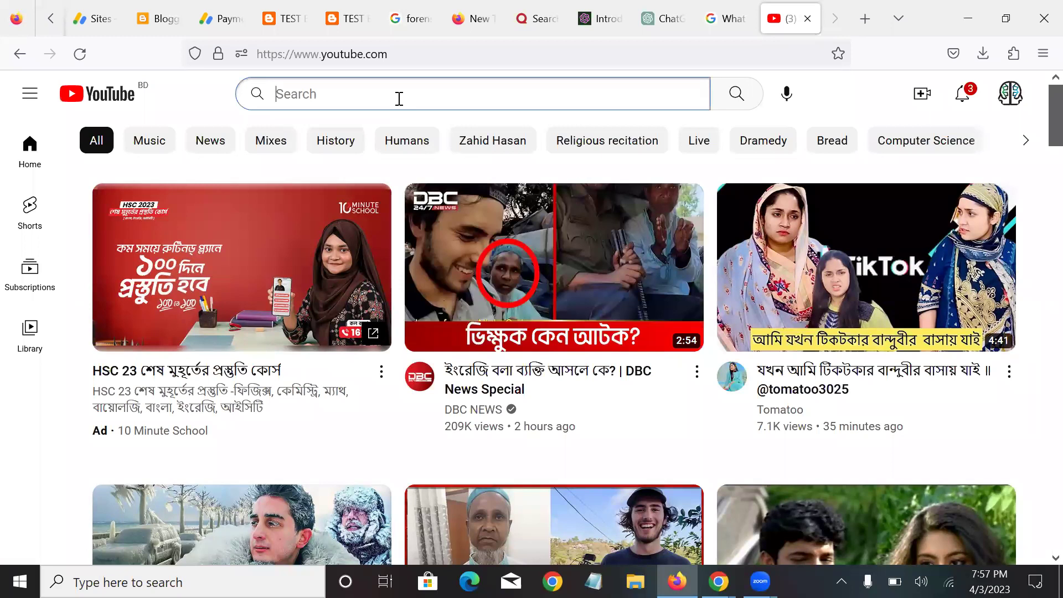
type("top blam")
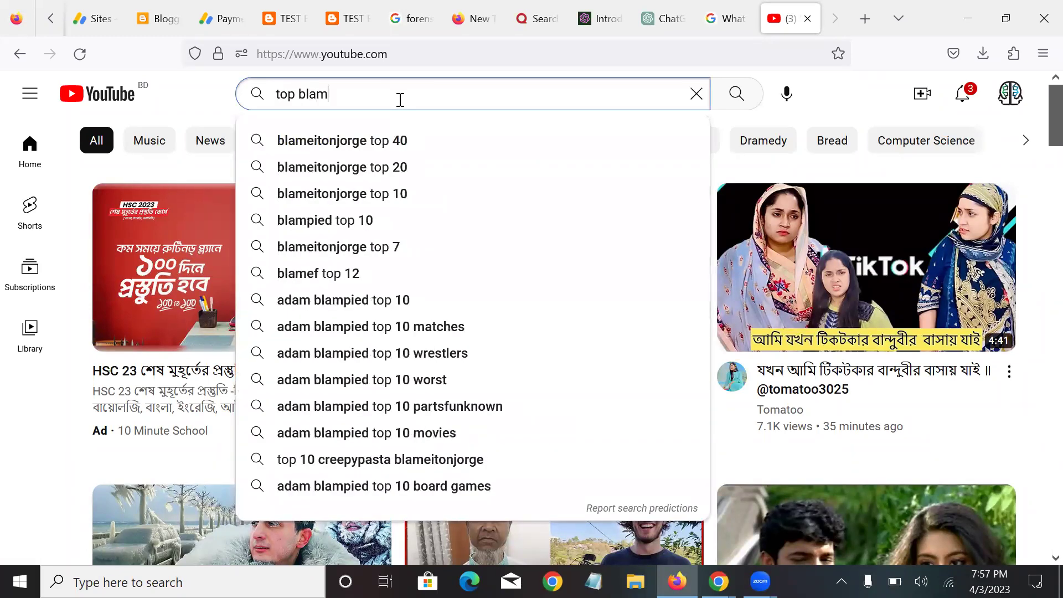
key("BackSpace")
type("nder m")
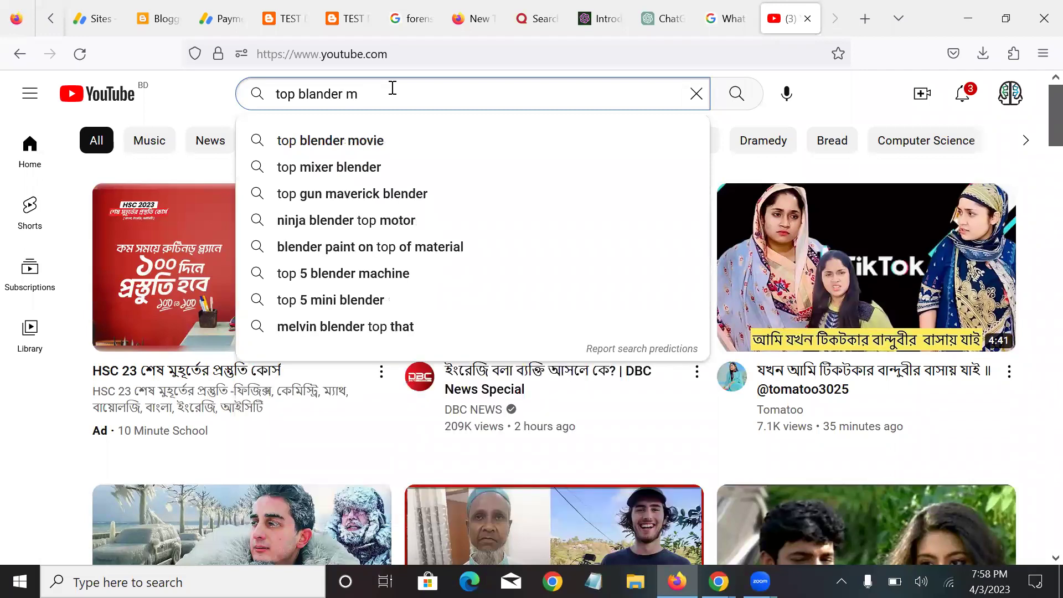
left_click(350, 168)
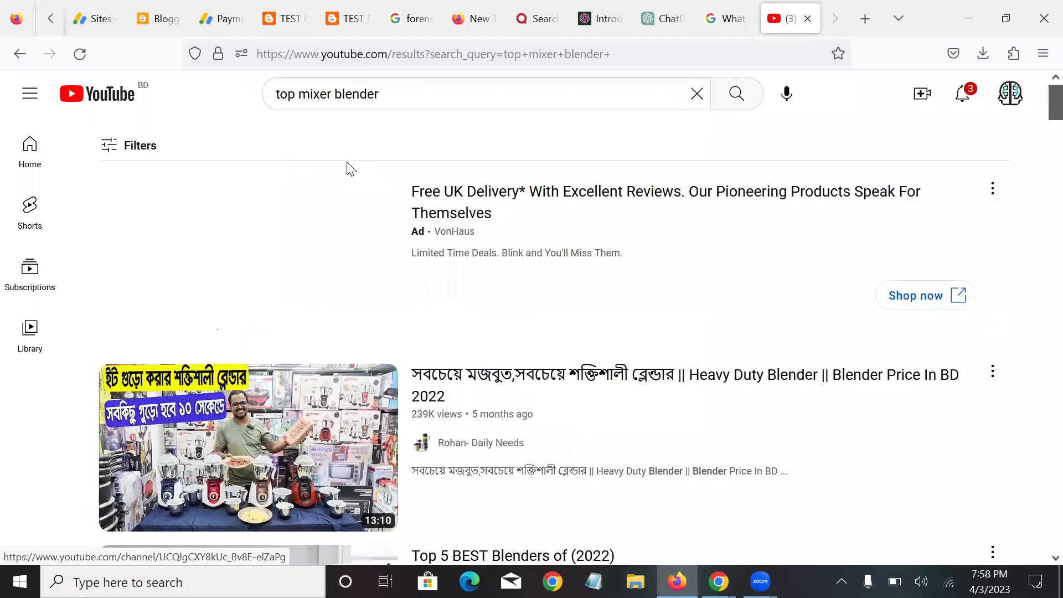
Open the "Top 5 BEST Blenders of (2022)" video and expand its full description.
scroll(310, 346, "down", 5)
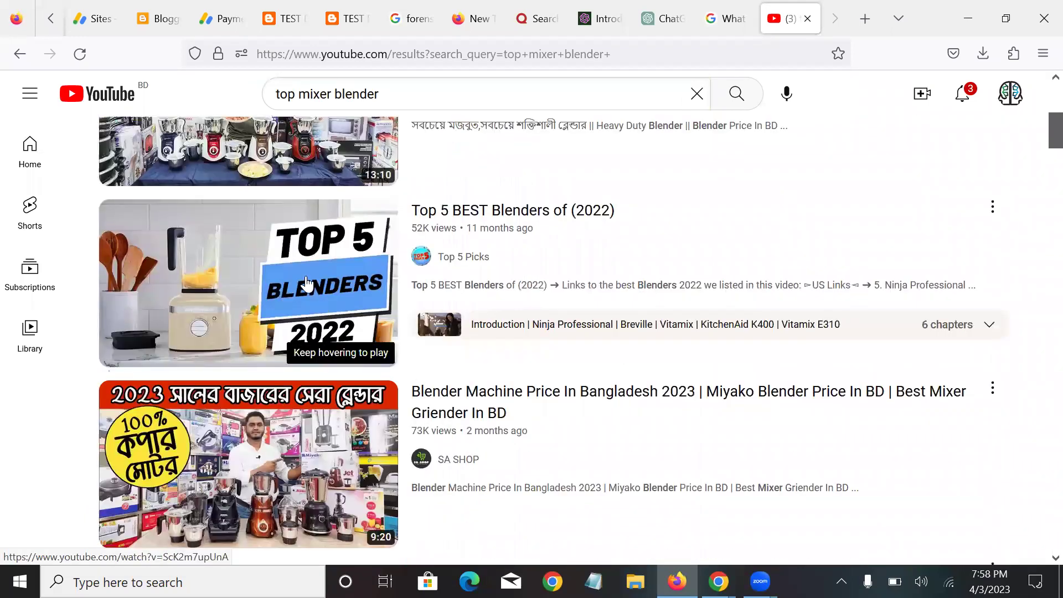
left_click(330, 352)
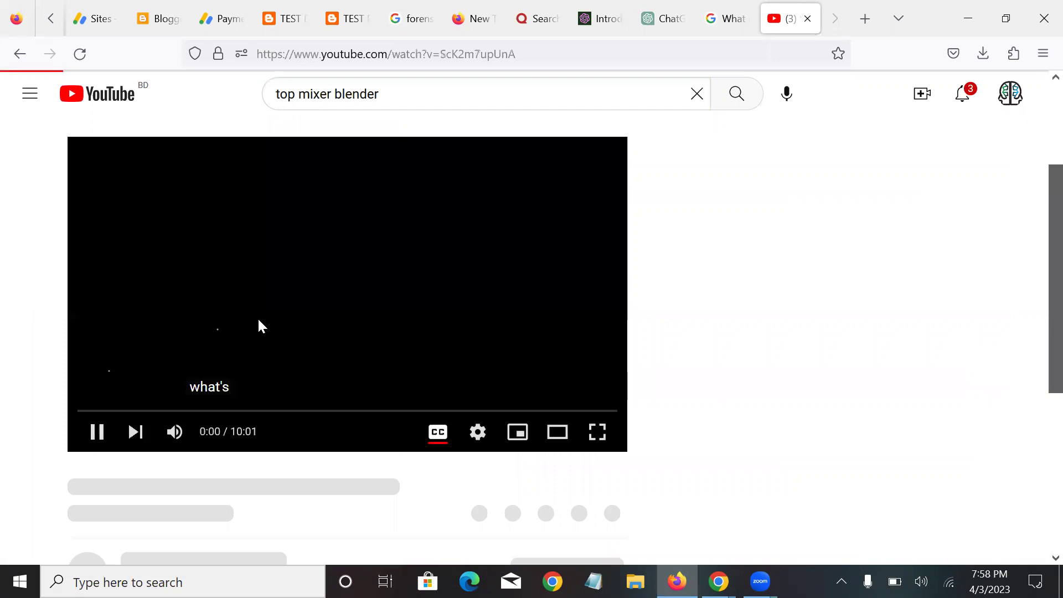
scroll(141, 364, "down", 3)
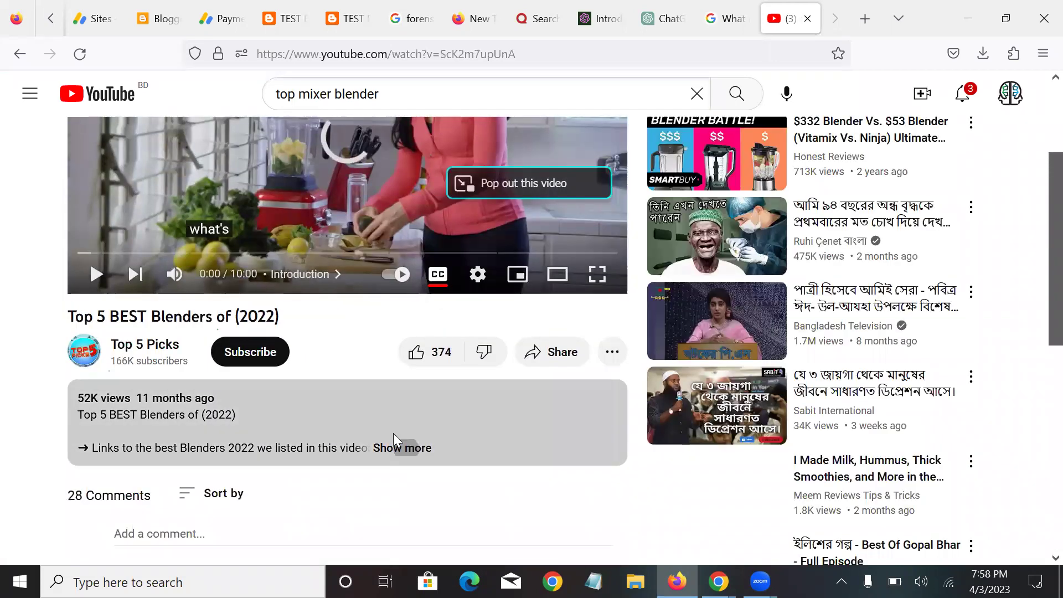
left_click(405, 449)
Examine the video description's US, UK and CA product links and its affiliate disclosure.
scroll(205, 390, "down", 2)
scroll(175, 361, "down", 3)
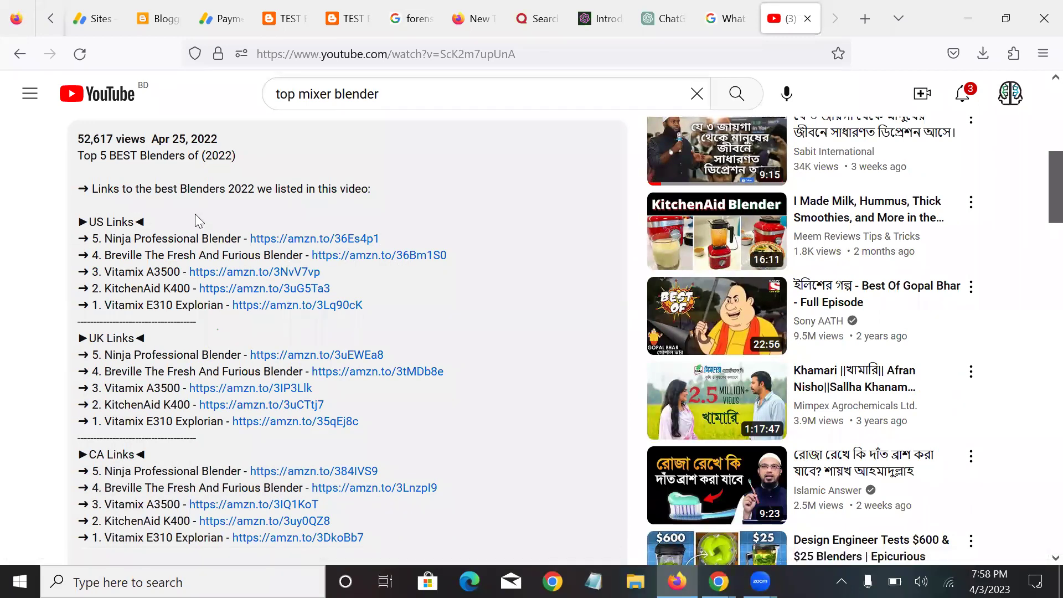
scroll(184, 322, "down", 3)
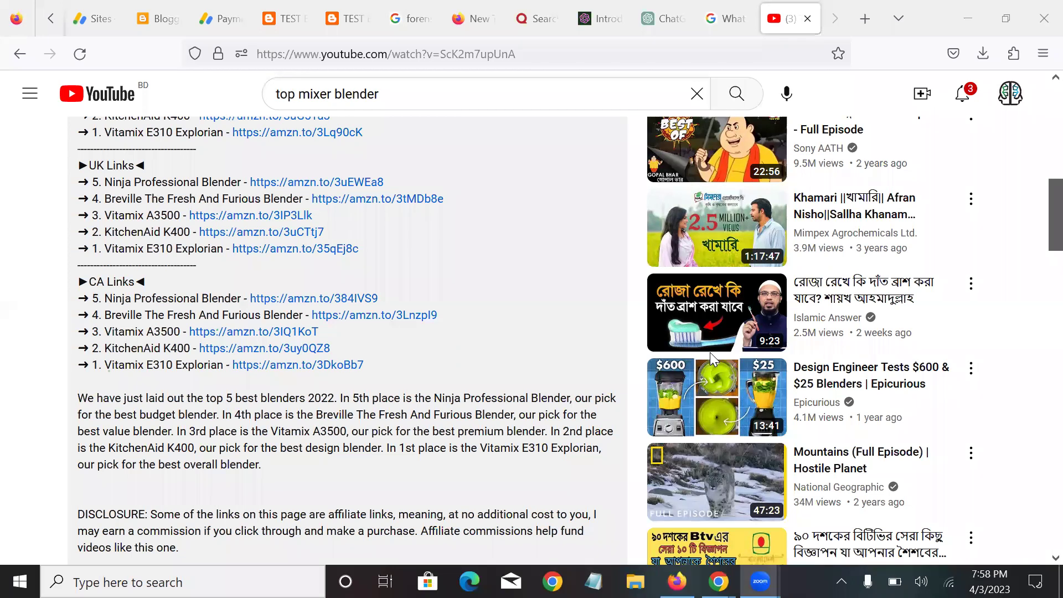
scroll(710, 353, "up", 10)
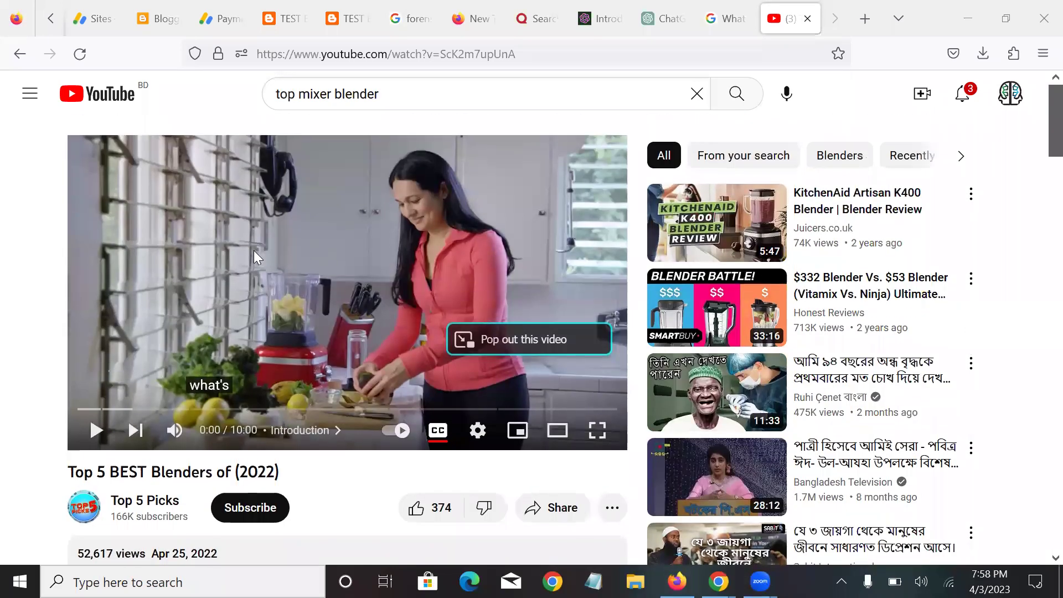
scroll(290, 249, "down", 7)
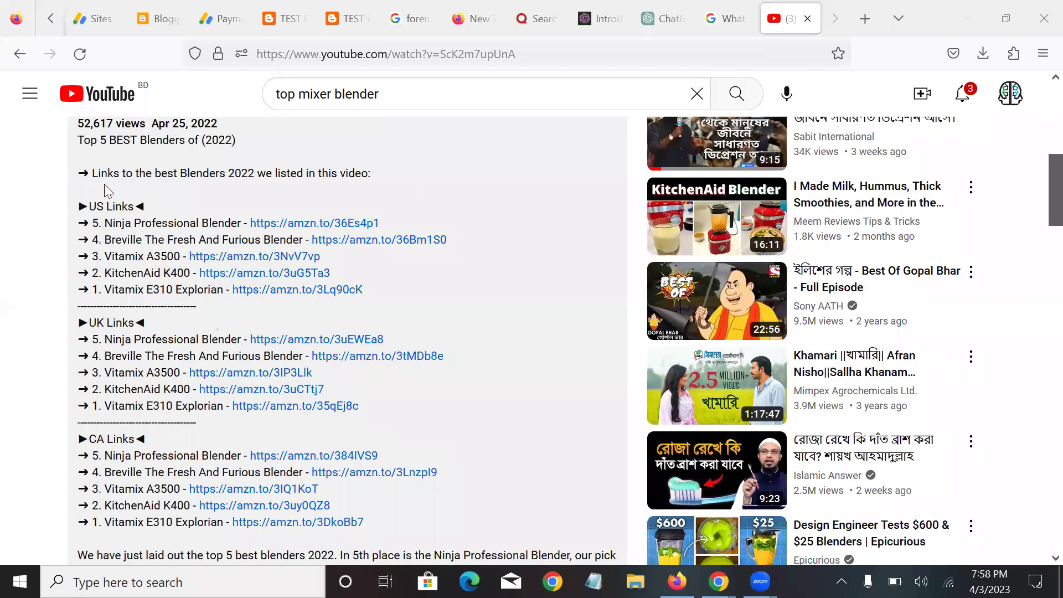
scroll(130, 166, "down", 4)
scroll(129, 162, "down", 2)
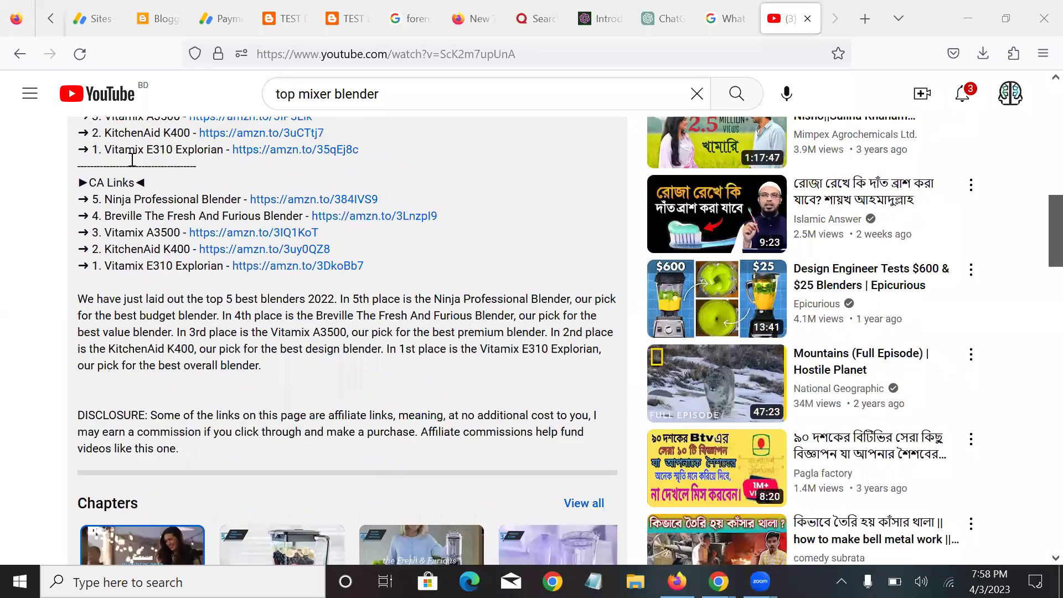